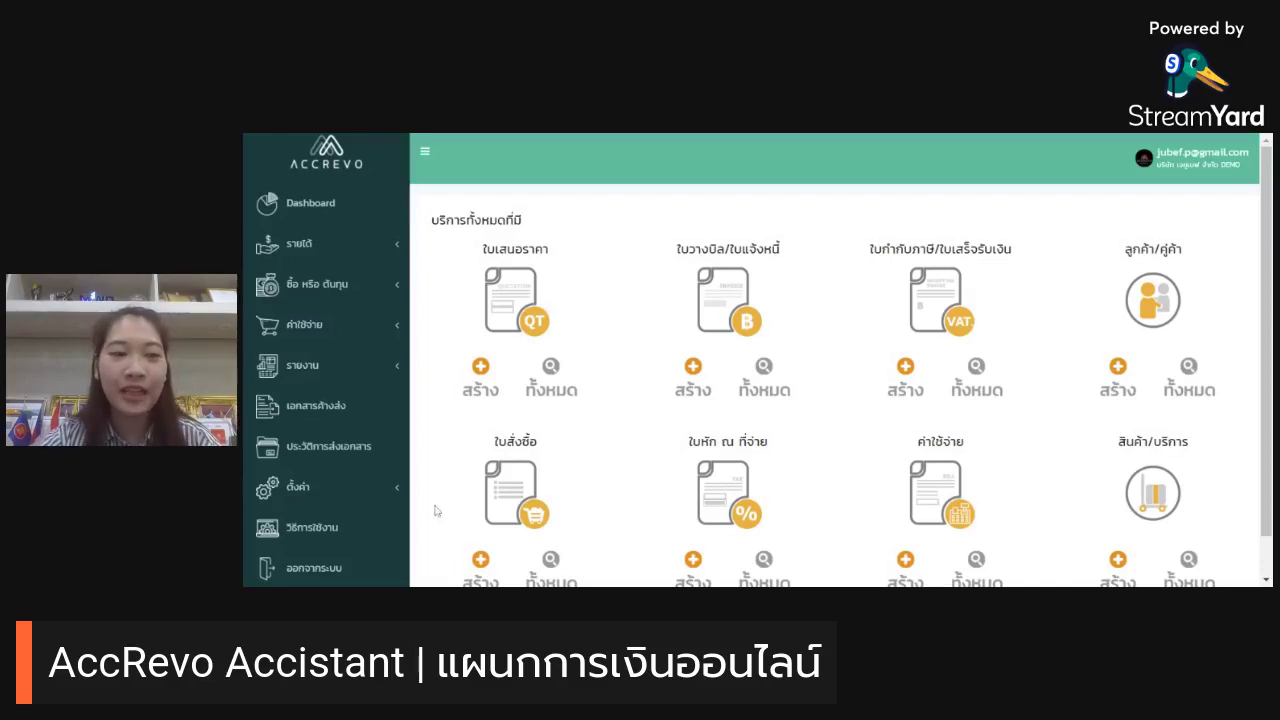
Step: Expand the ตั้งค่า settings section in the sidebar and scroll through its options
click(393, 508)
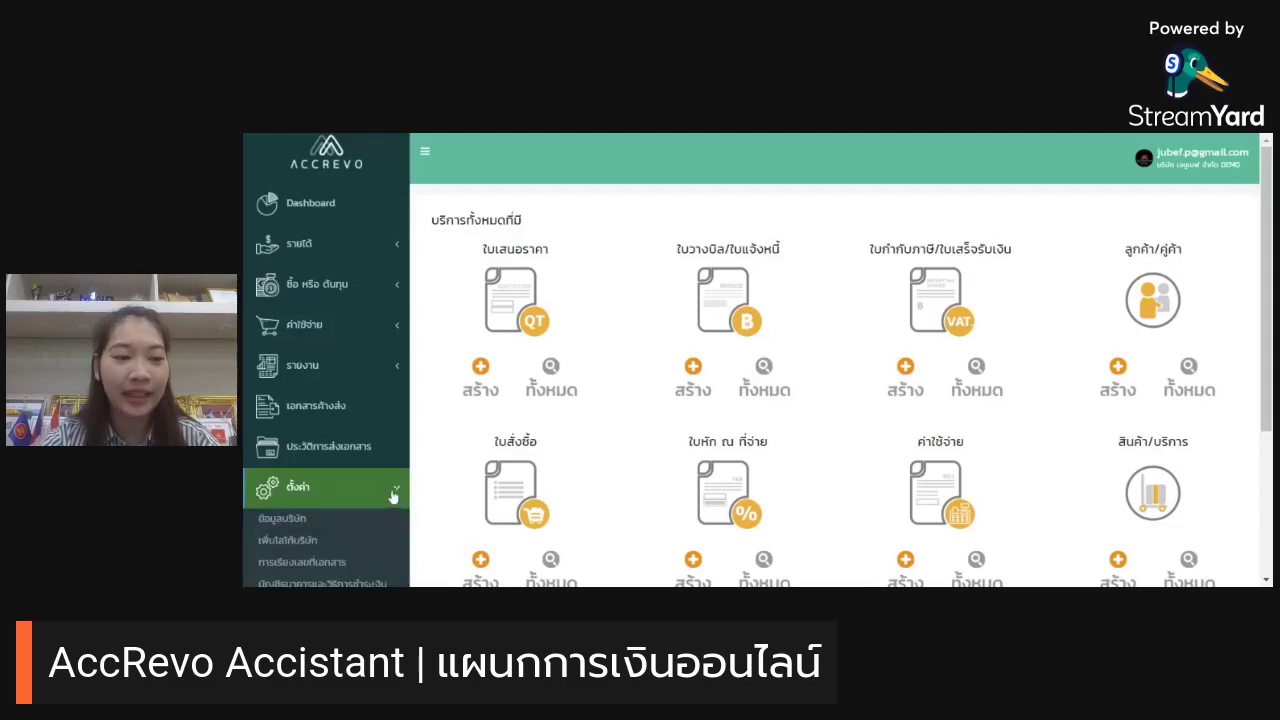
scroll(391, 495, down, 2)
scroll(393, 497, down, 1)
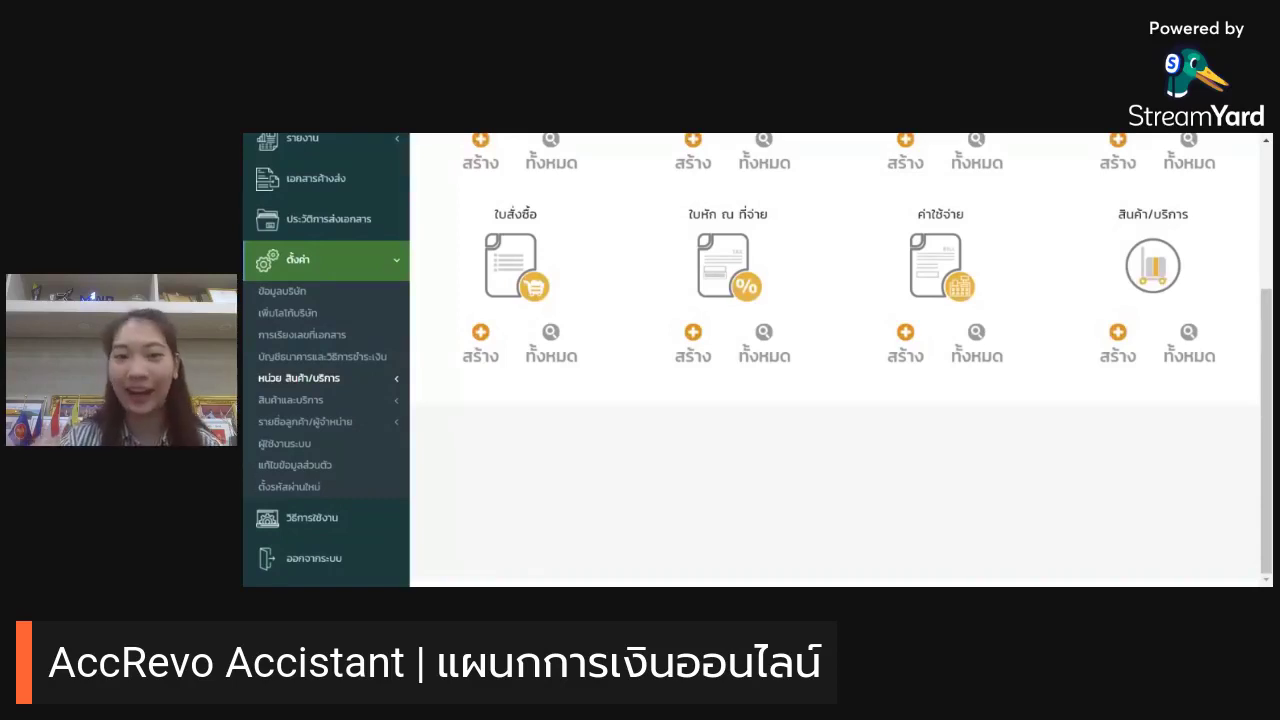
click(340, 292)
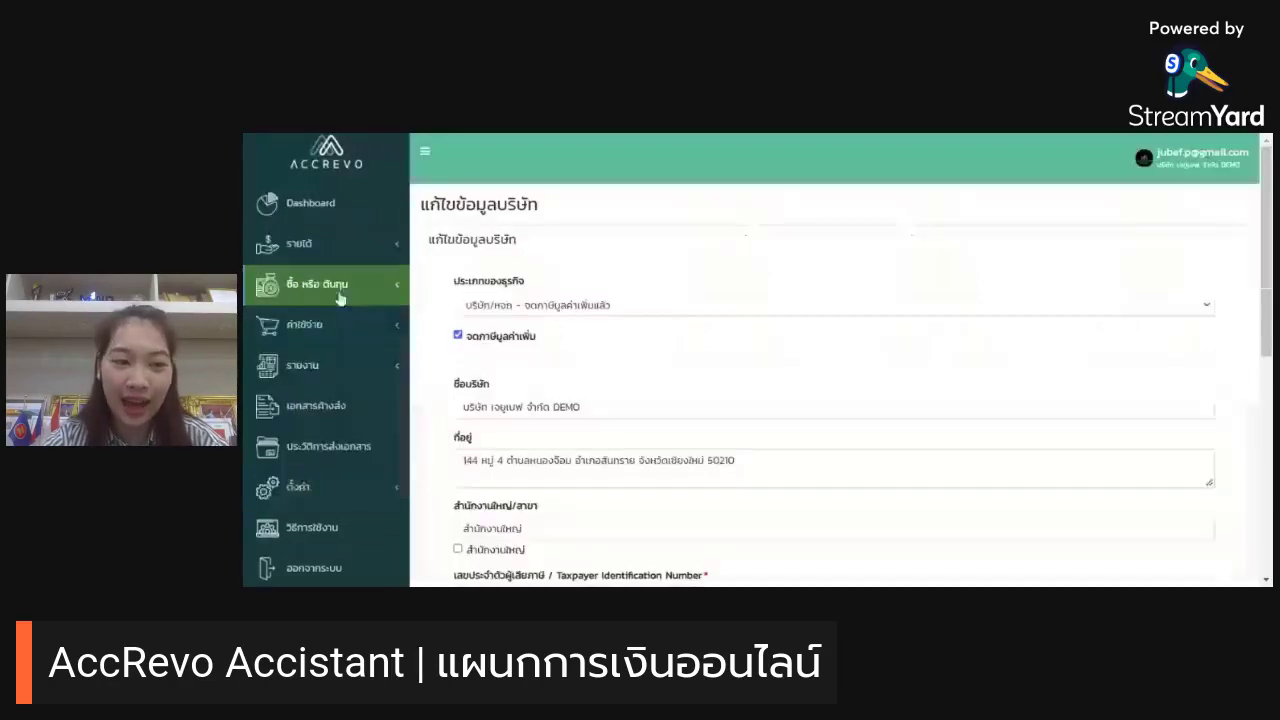
scroll(802, 215, down, 1)
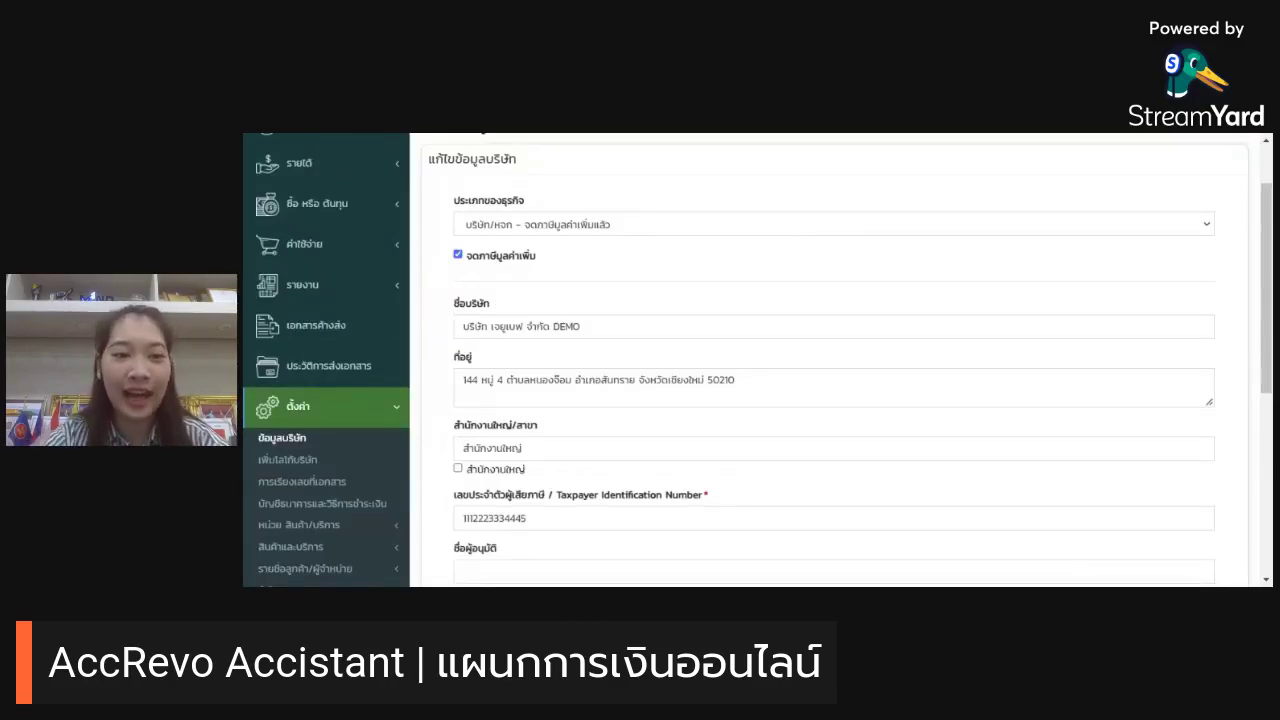
click(692, 237)
click(666, 278)
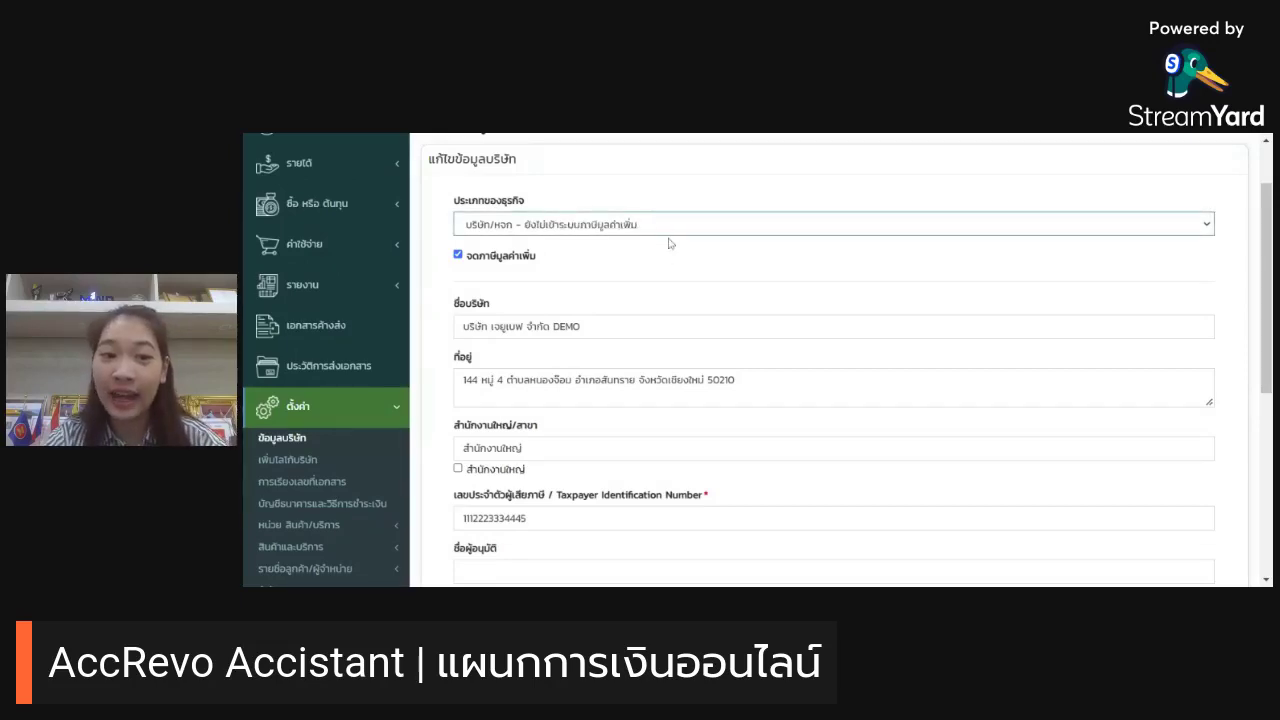
click(676, 290)
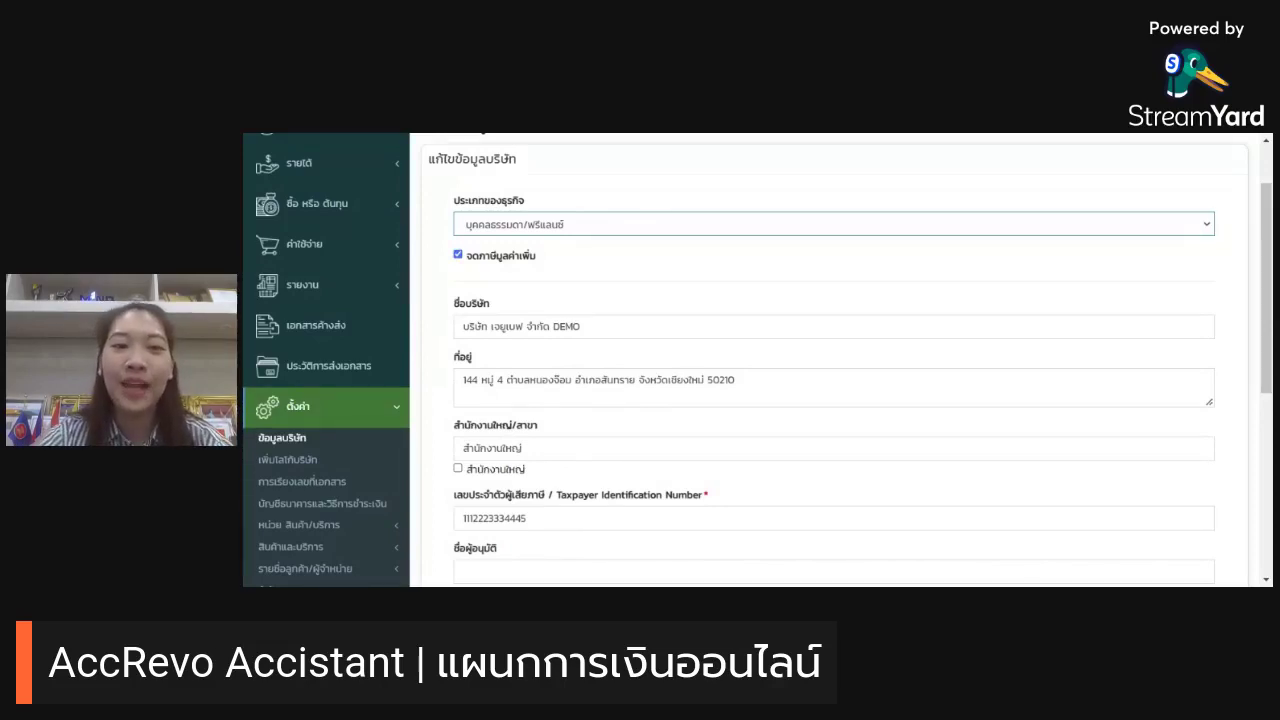
click(663, 244)
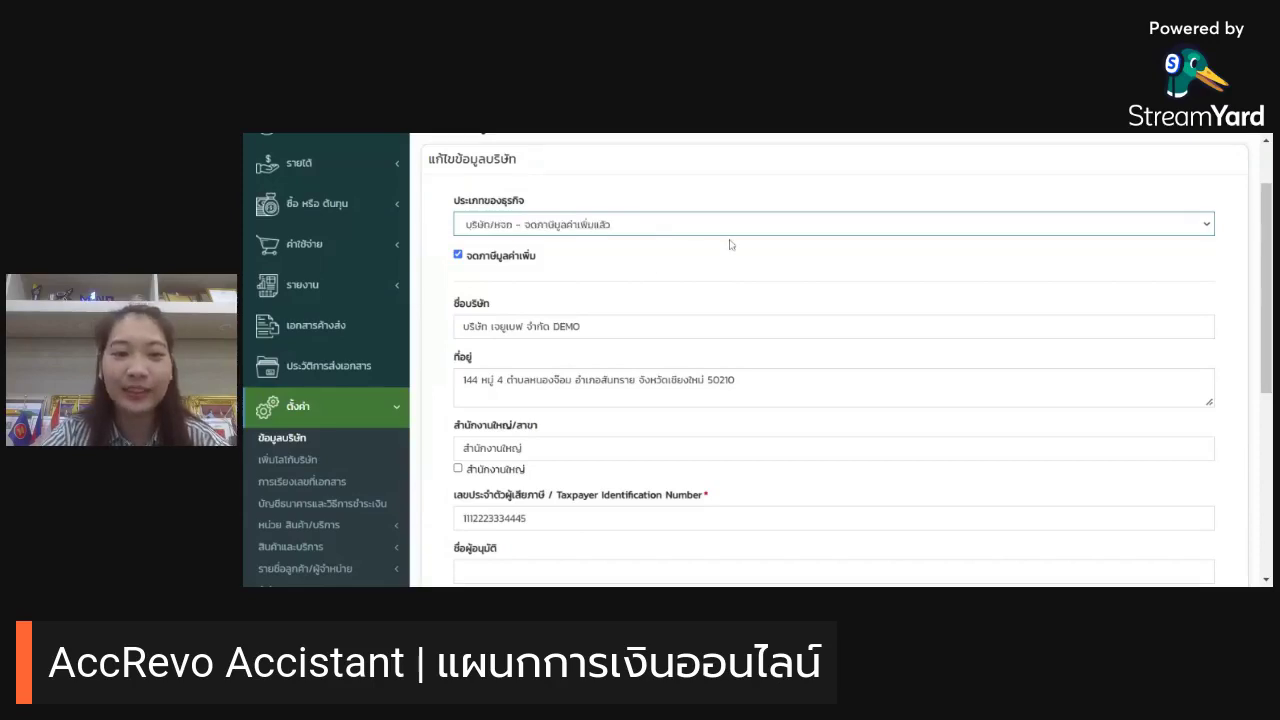
scroll(730, 244, down, 1)
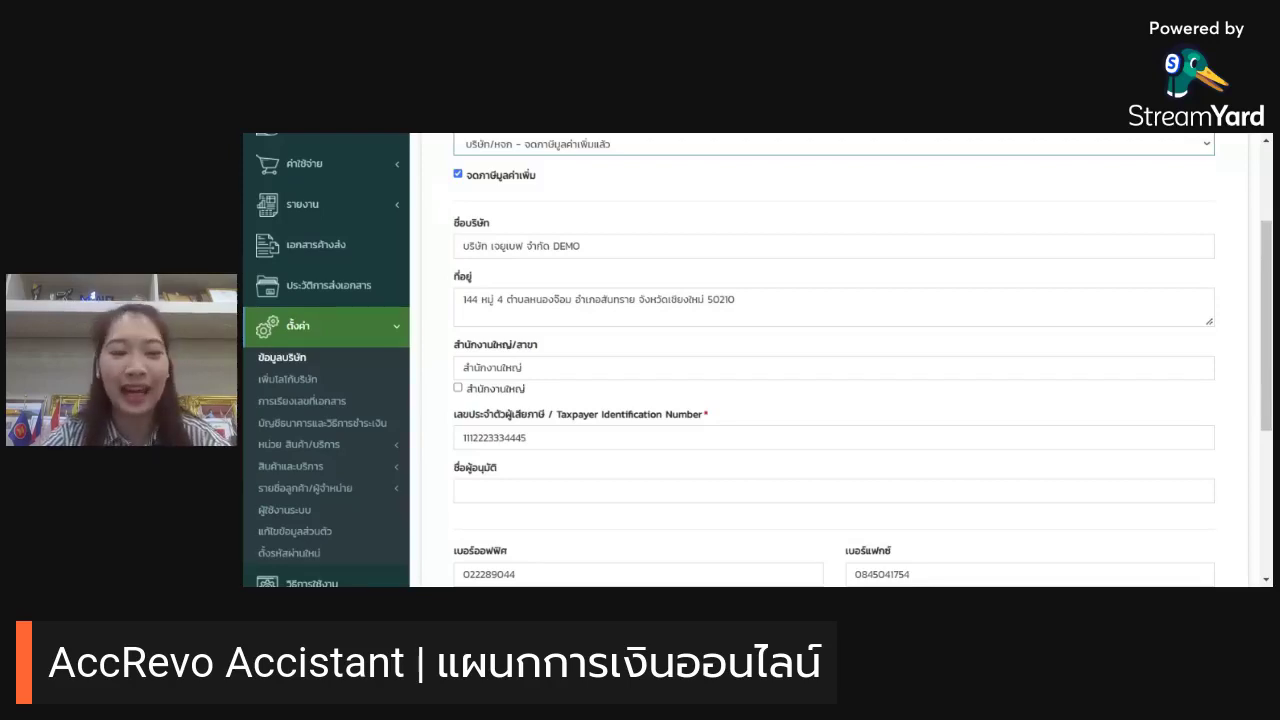
scroll(757, 360, down, 3)
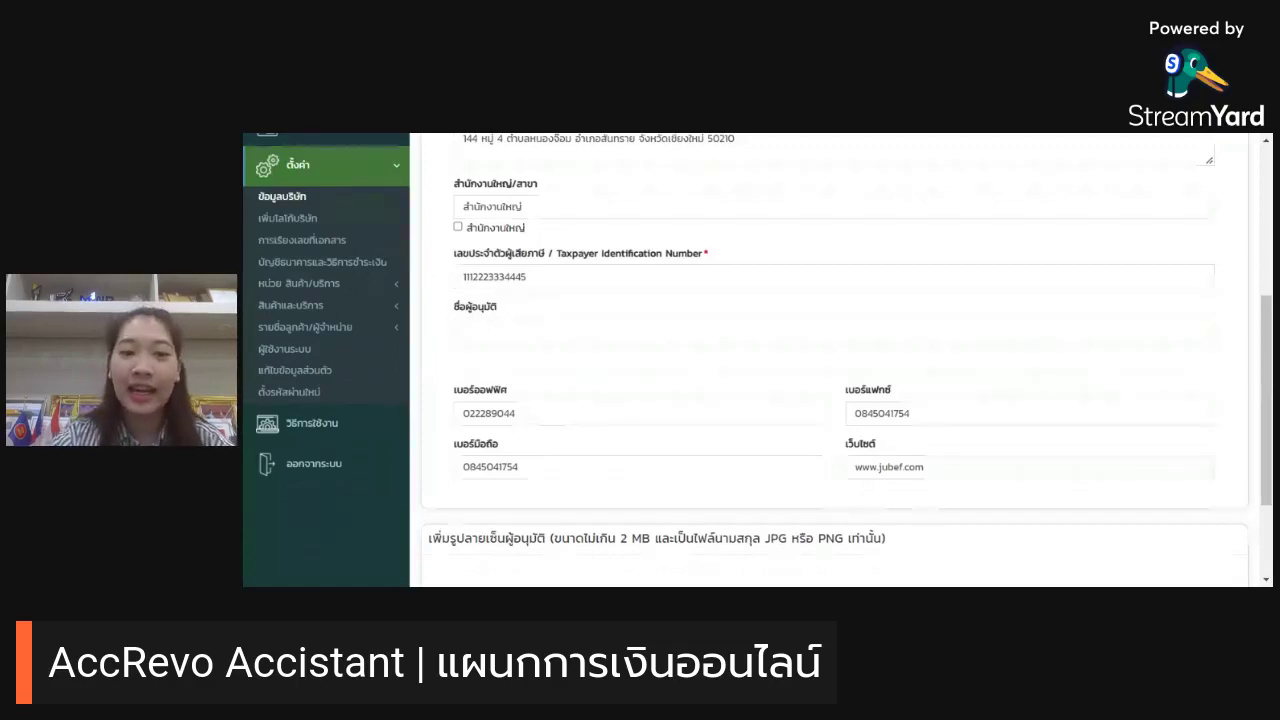
Step: Paste the approver's full name into the ชื่อผู้อนุมัติ field of the company details
triple_click(475, 306)
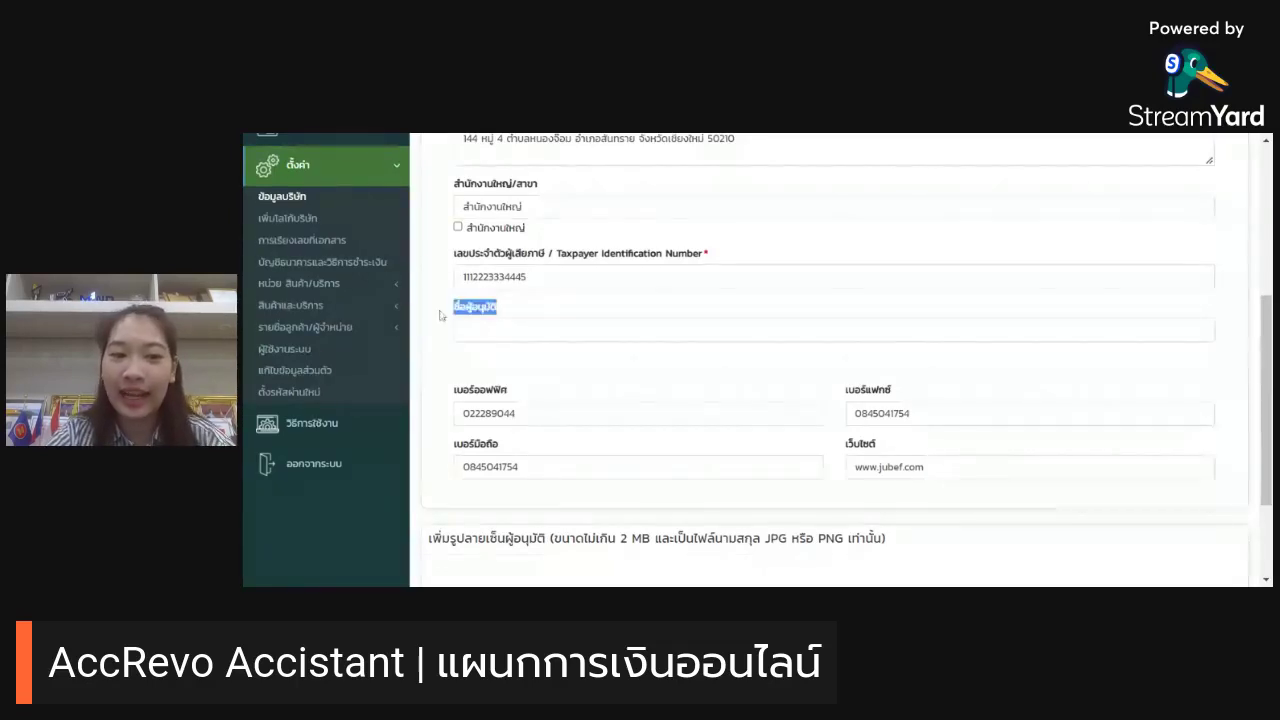
click(553, 308)
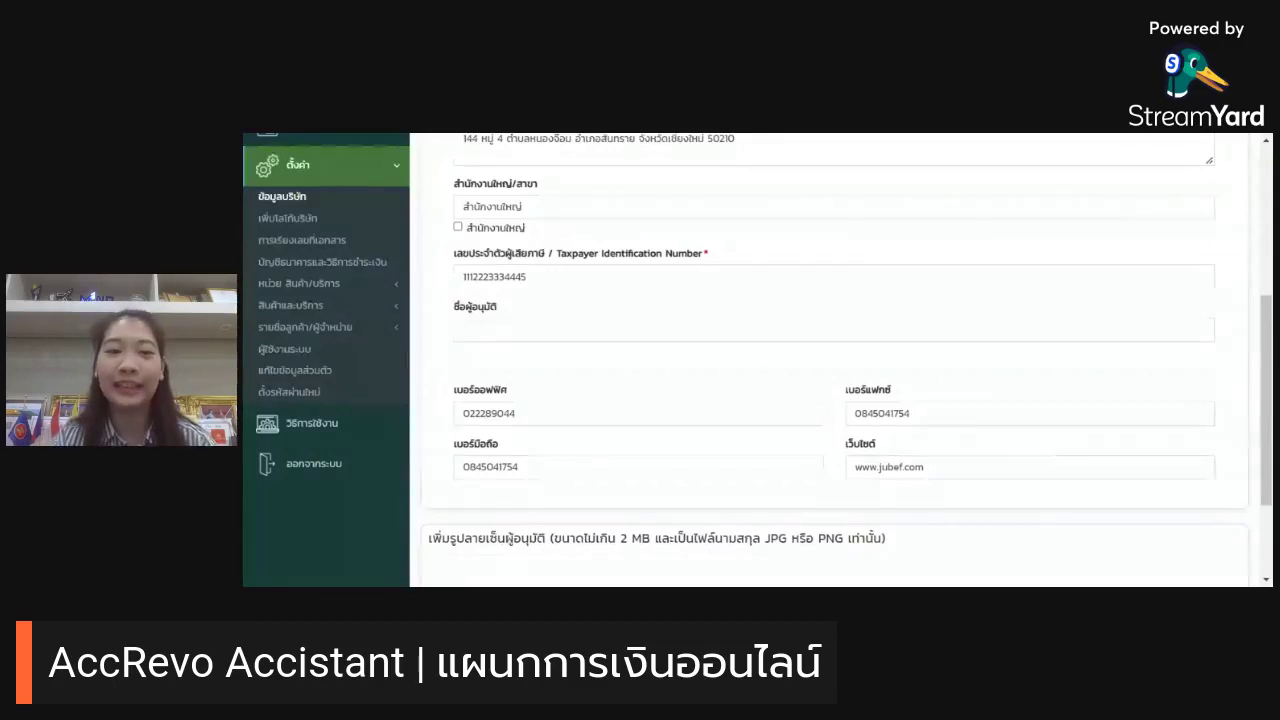
click(834, 330)
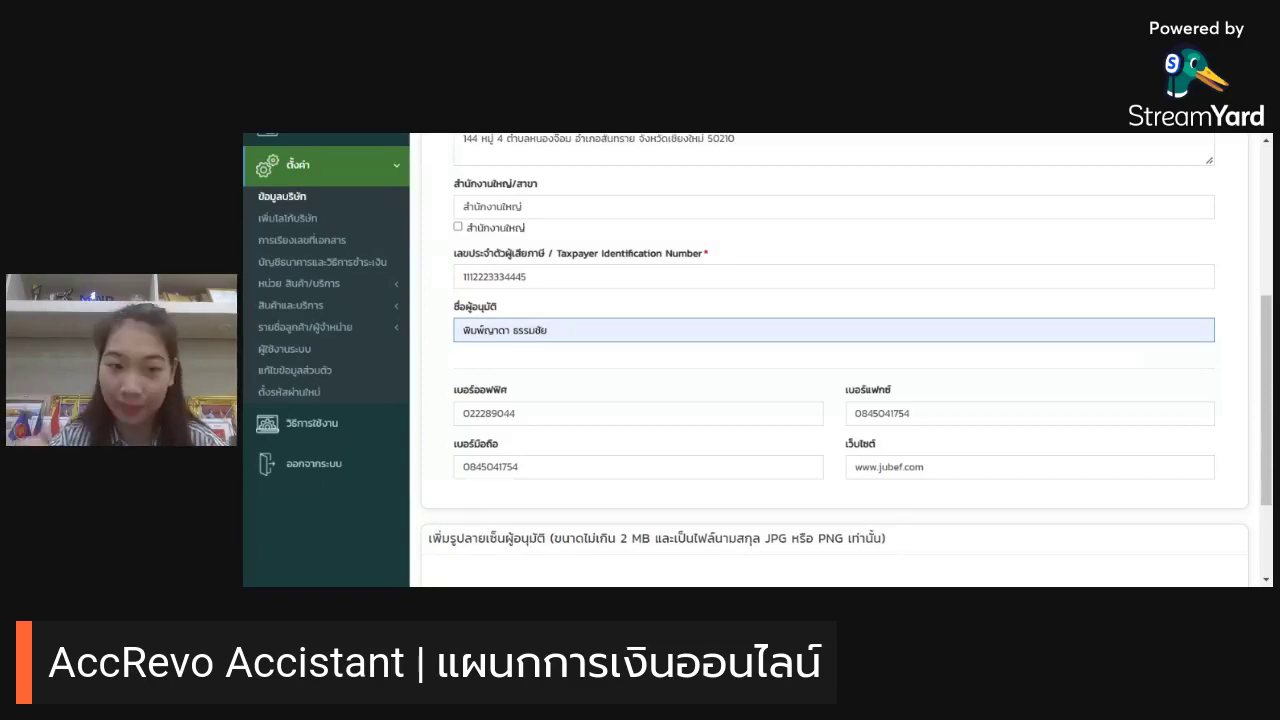
scroll(697, 334, down, 3)
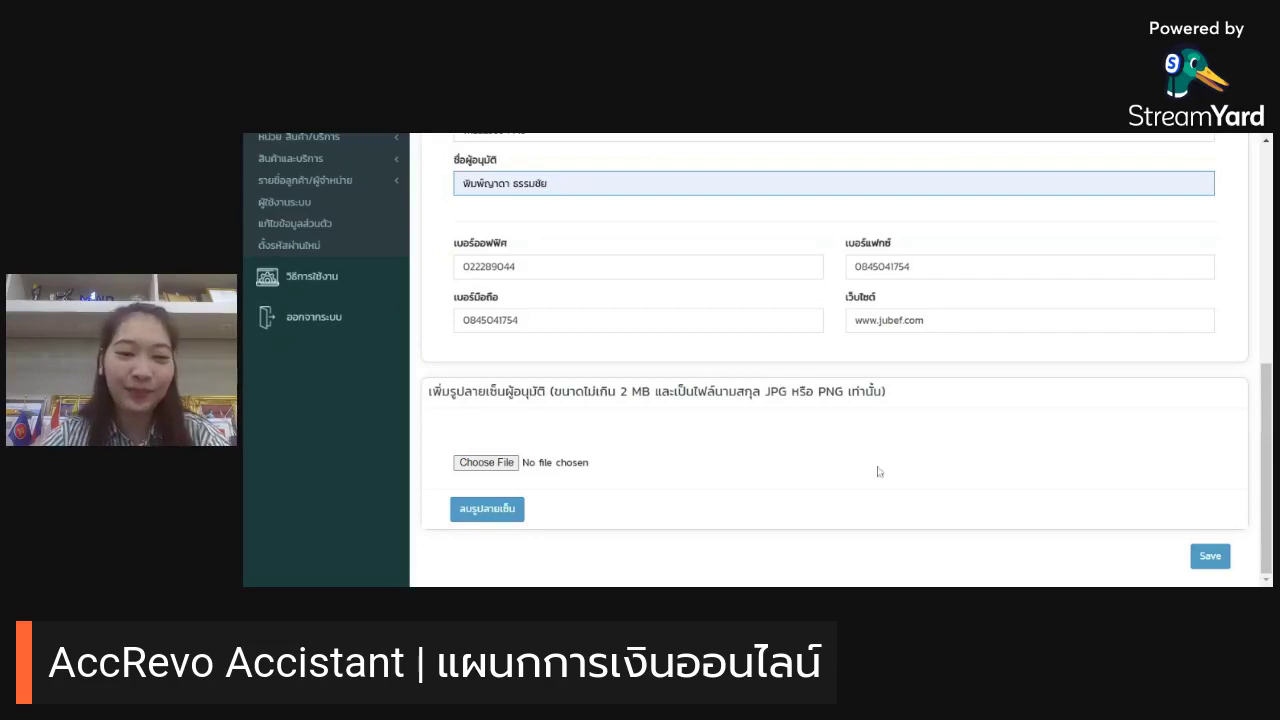
Step: Attach ลายเซ็น.png as the approver signature and save the company details
click(505, 462)
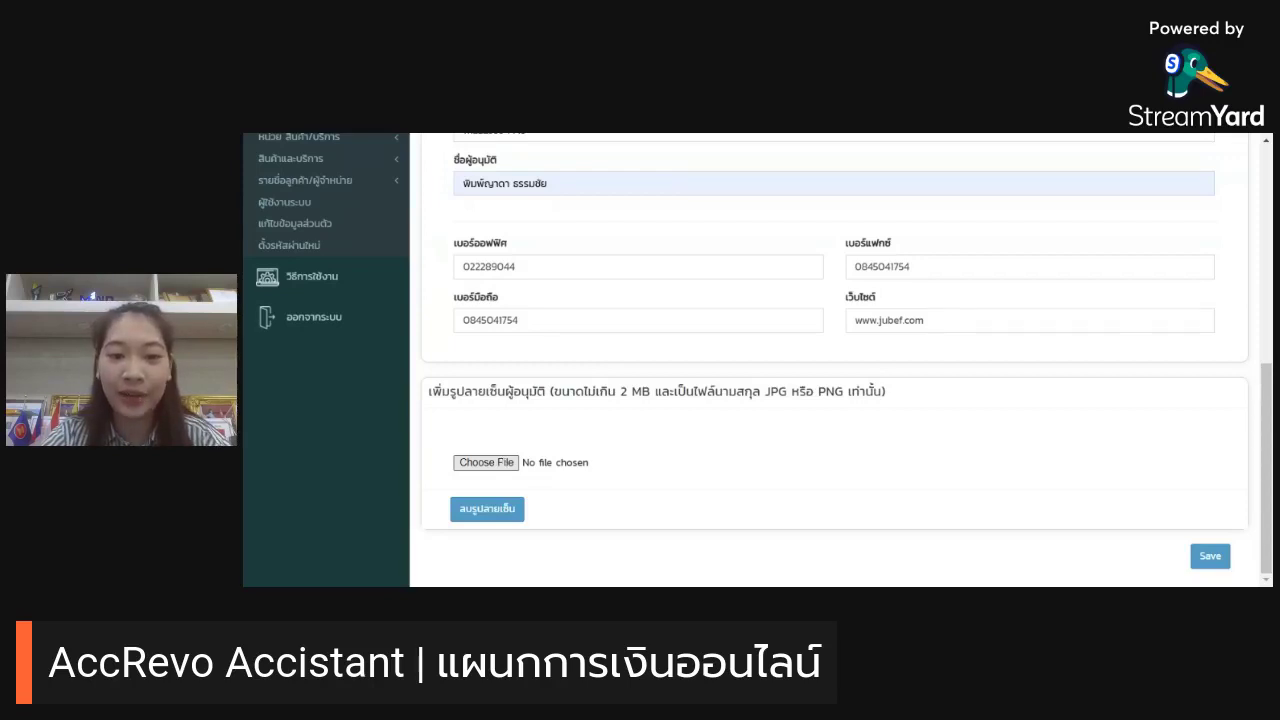
key(Return)
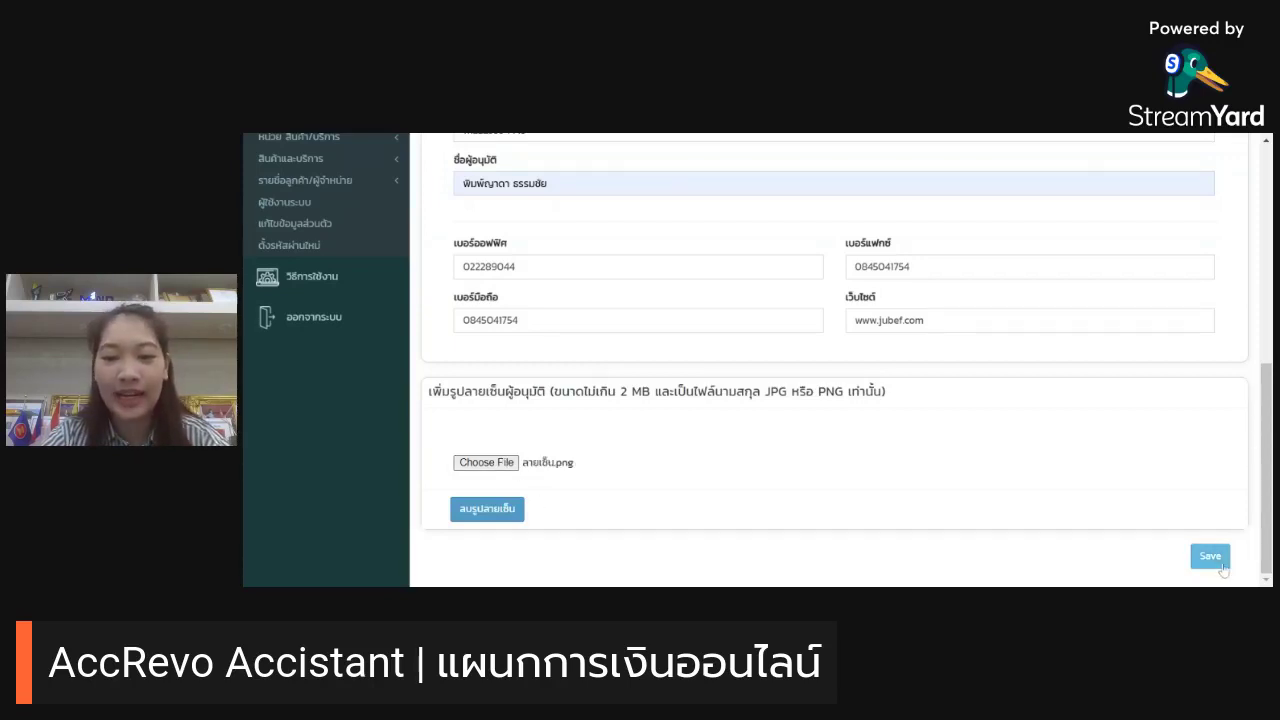
click(1212, 558)
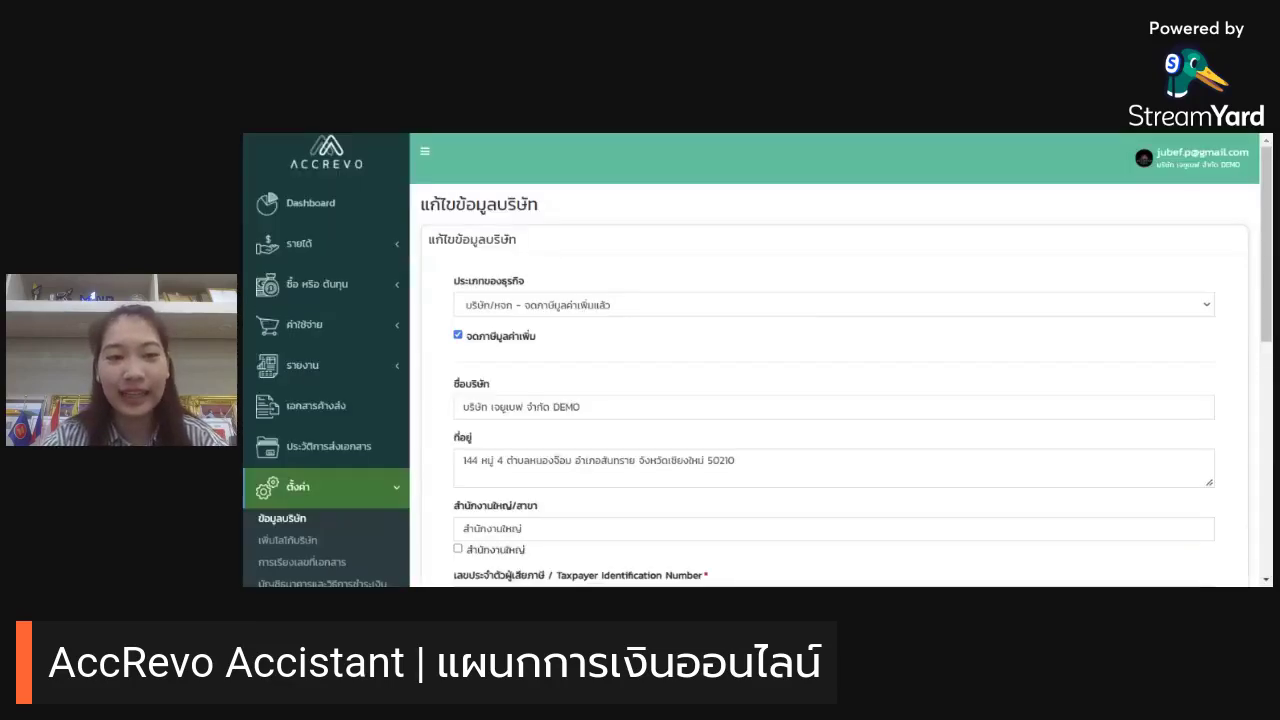
scroll(731, 385, down, 3)
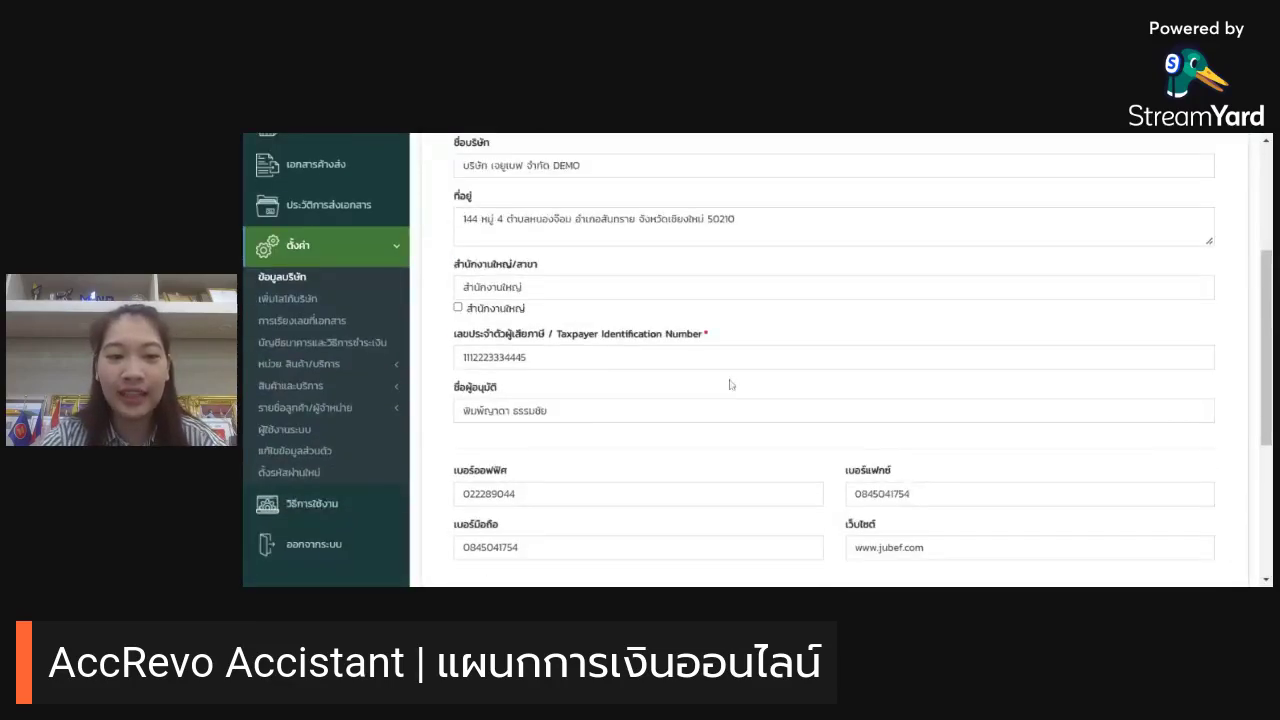
scroll(731, 385, up, 1)
scroll(640, 287, down, 4)
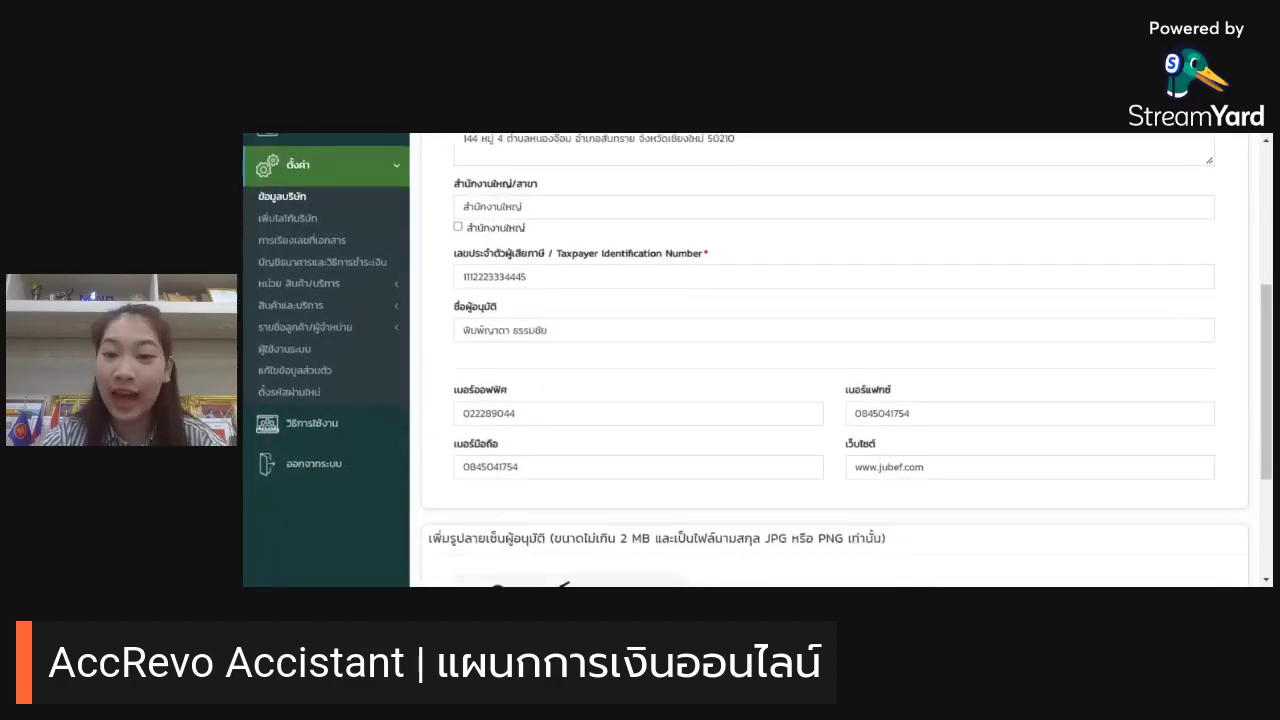
scroll(646, 297, down, 1)
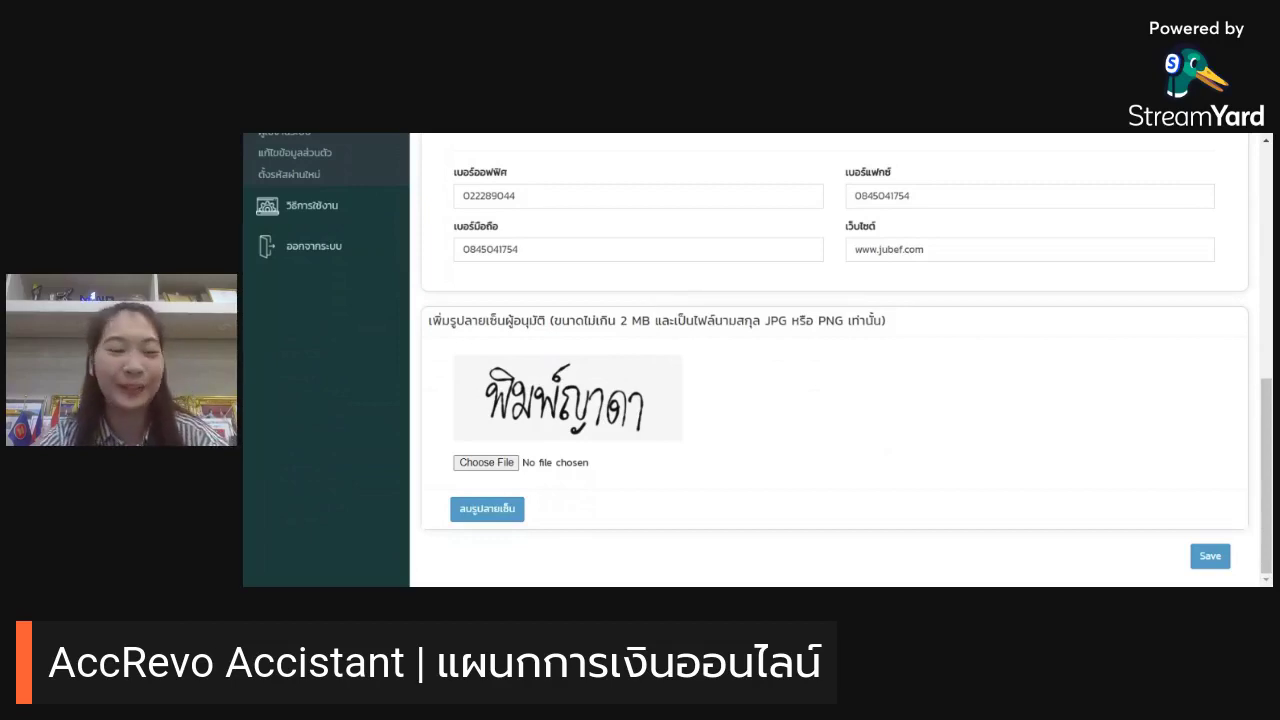
scroll(353, 298, up, 5)
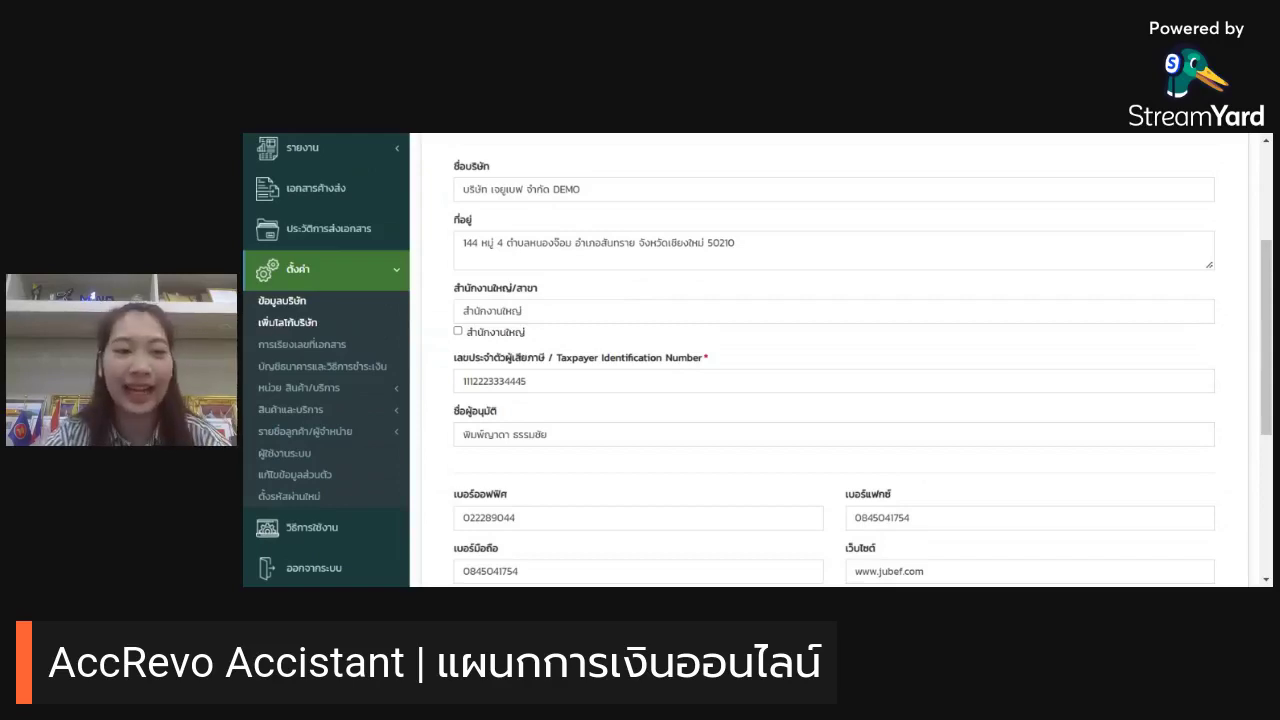
Step: Upload accrevo.png on the เพิ่มโลโก้บริษัท page and save it as the company logo
click(289, 323)
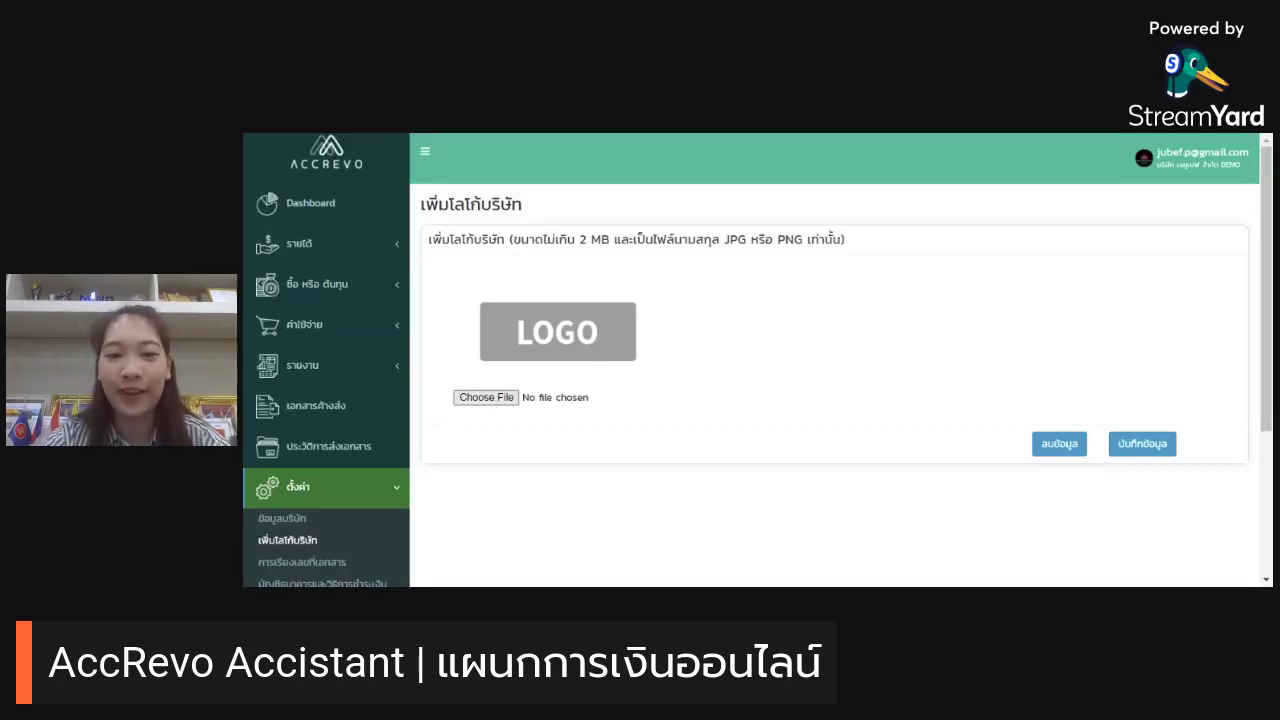
key(Return)
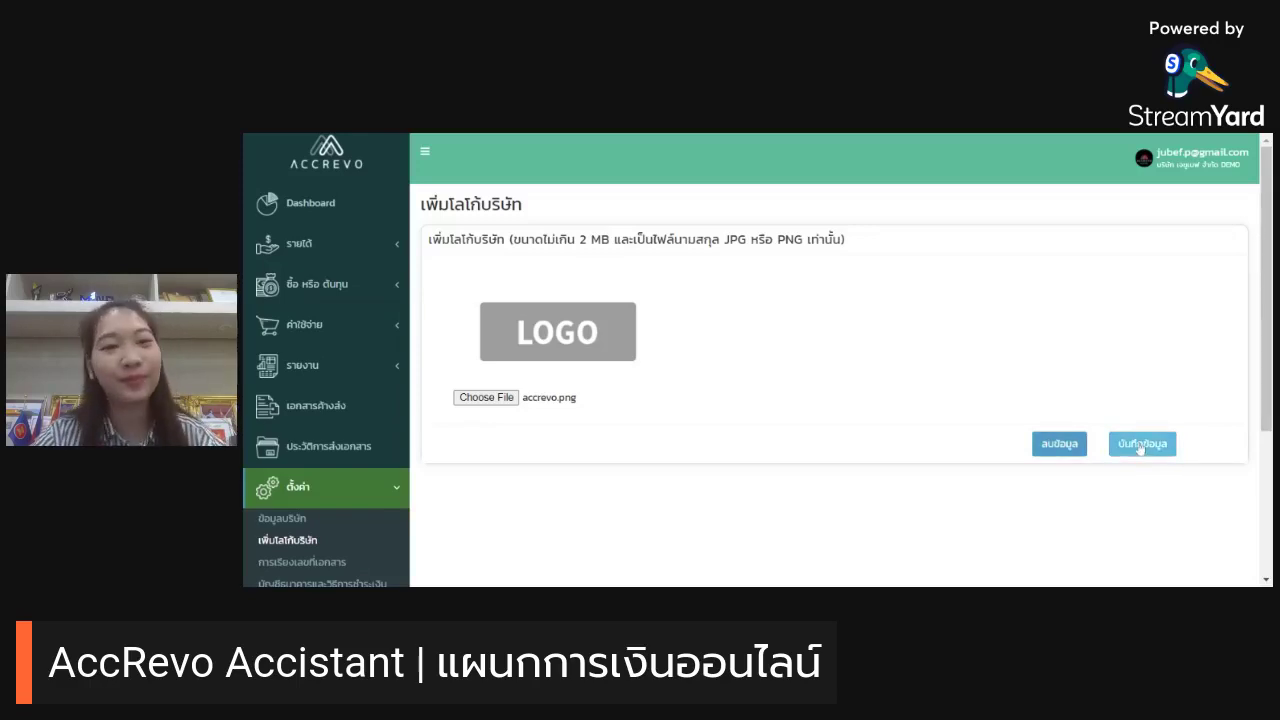
click(1140, 446)
scroll(1132, 430, down, 1)
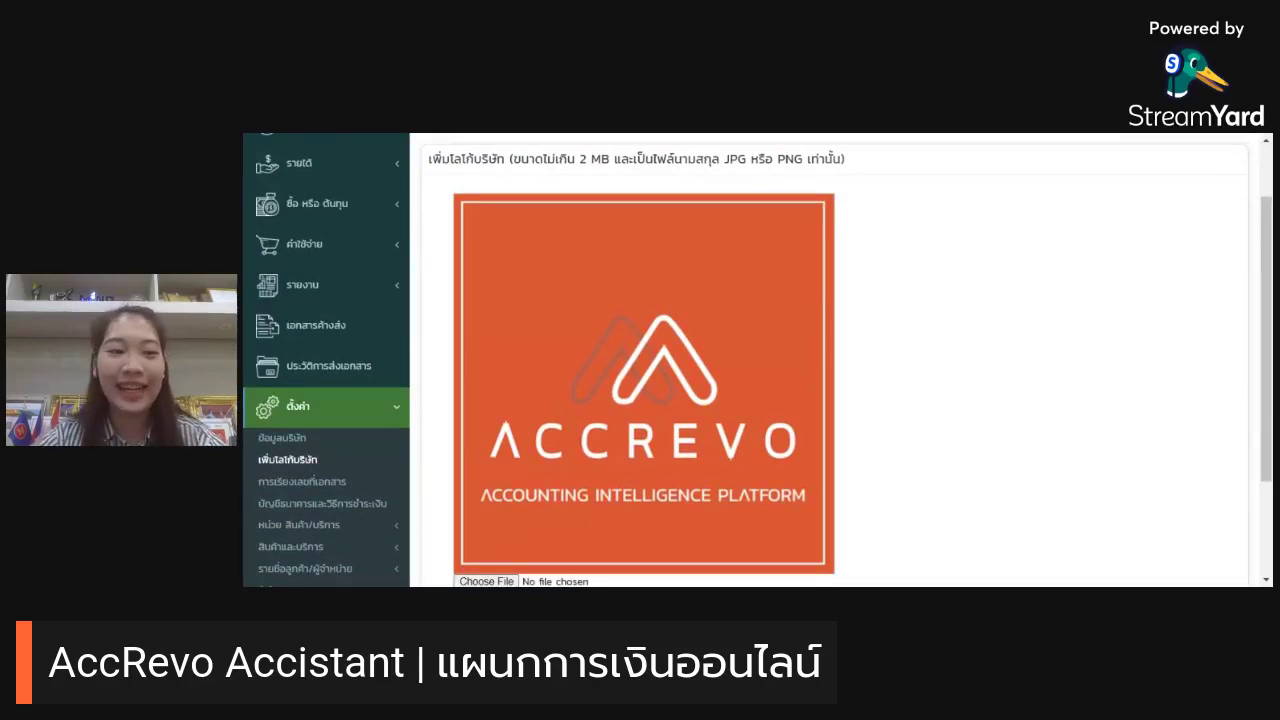
scroll(720, 216, down, 1)
scroll(740, 236, down, 1)
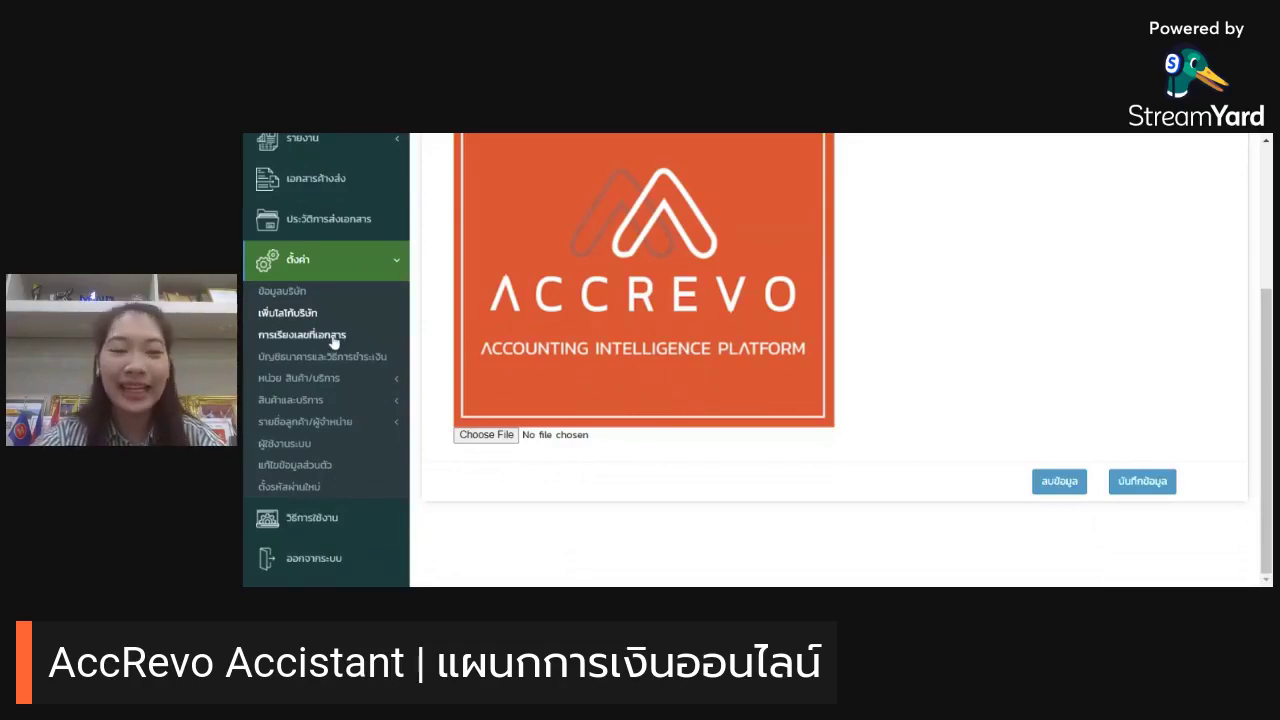
Step: Review the การเรียงเลขที่เอกสาร document numbering settings
click(301, 335)
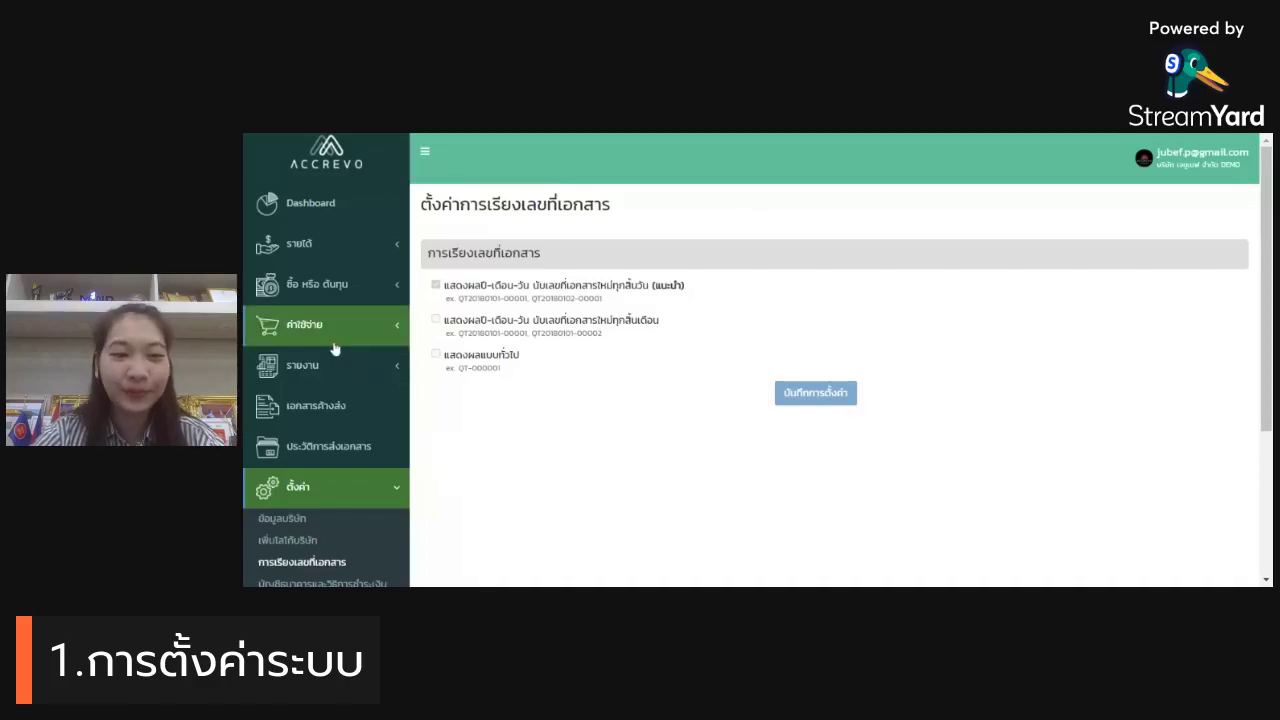
scroll(334, 345, down, 3)
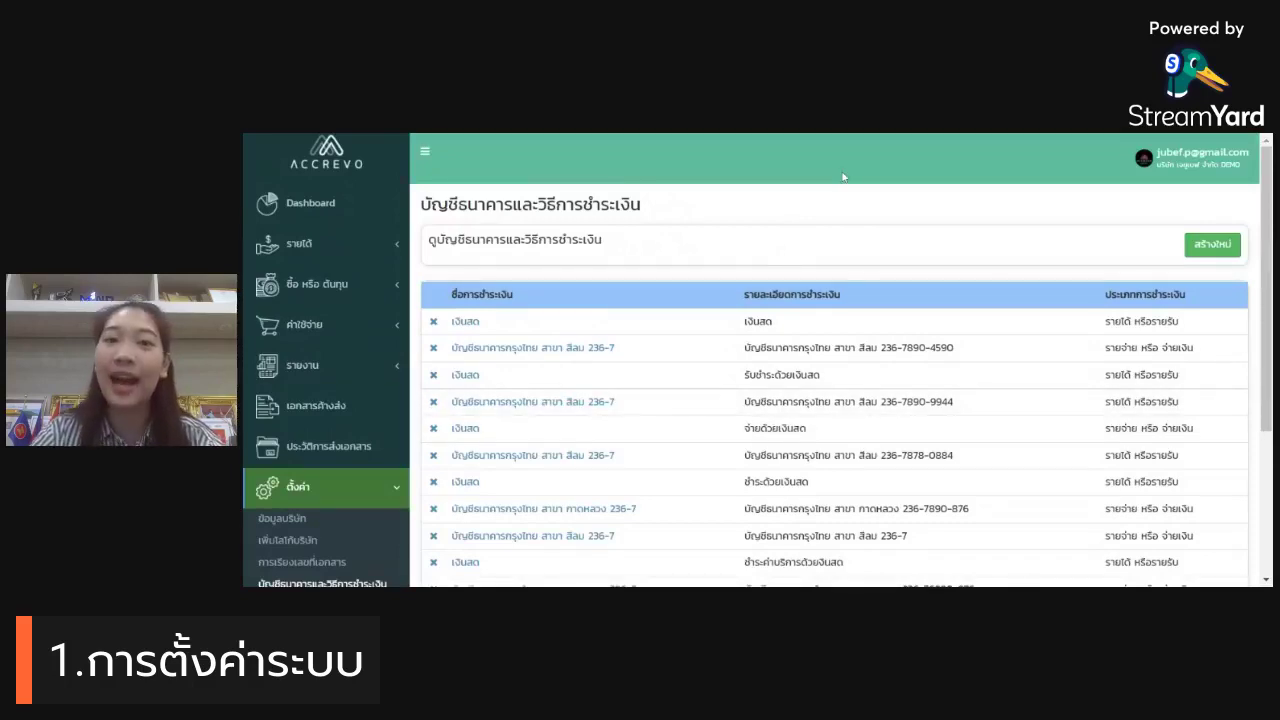
Step: Start a new payment method, filling its name and description from a suggested bank account
click(1215, 248)
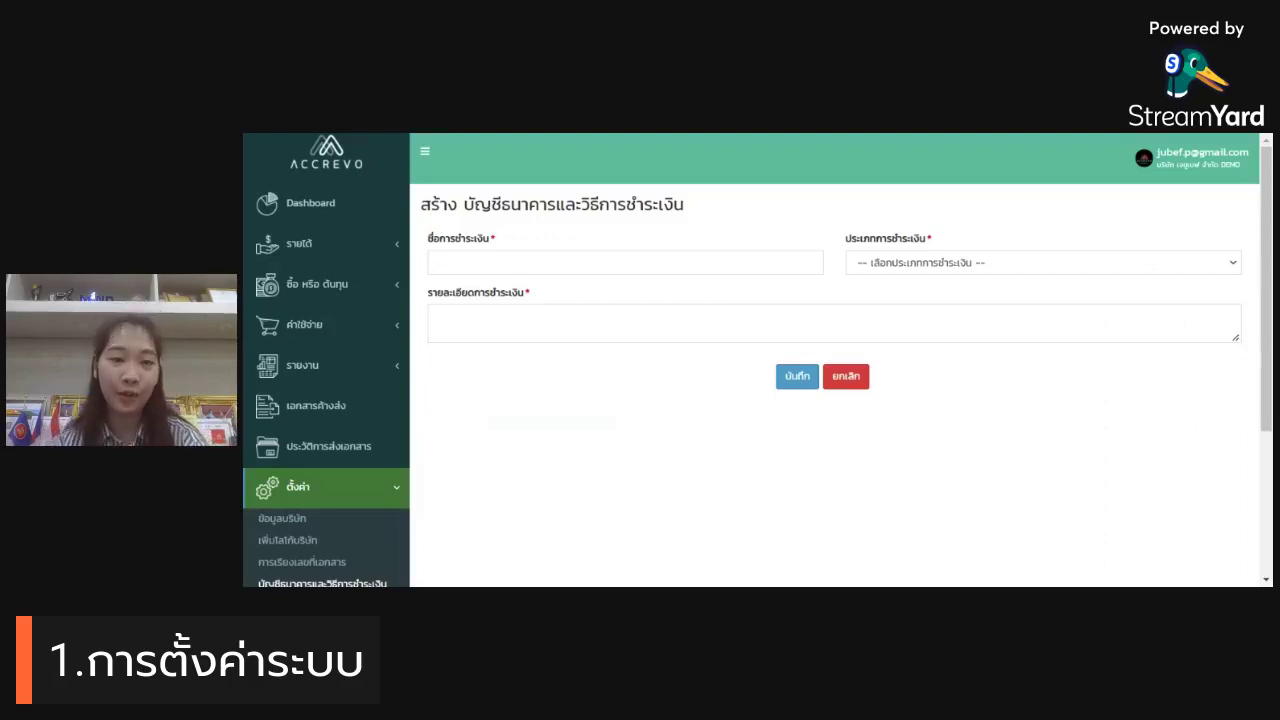
click(625, 262)
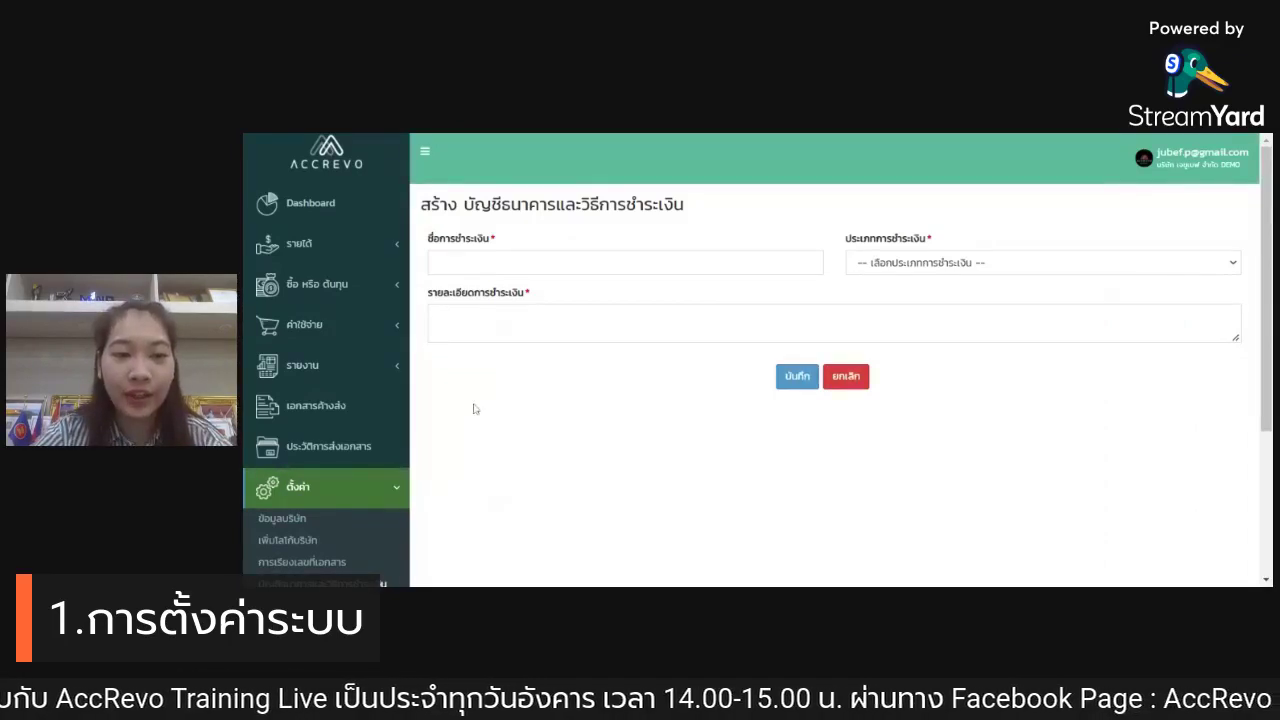
click(544, 282)
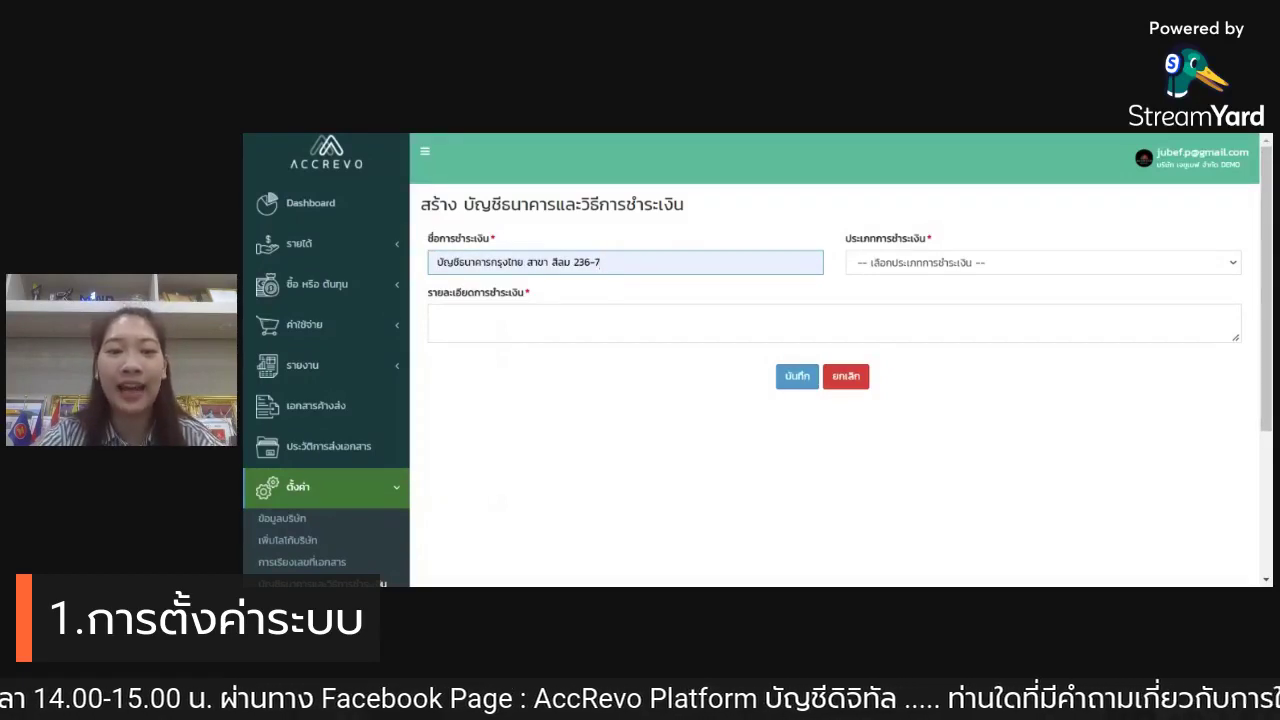
drag(612, 281, 425, 280)
key(ctrl+c)
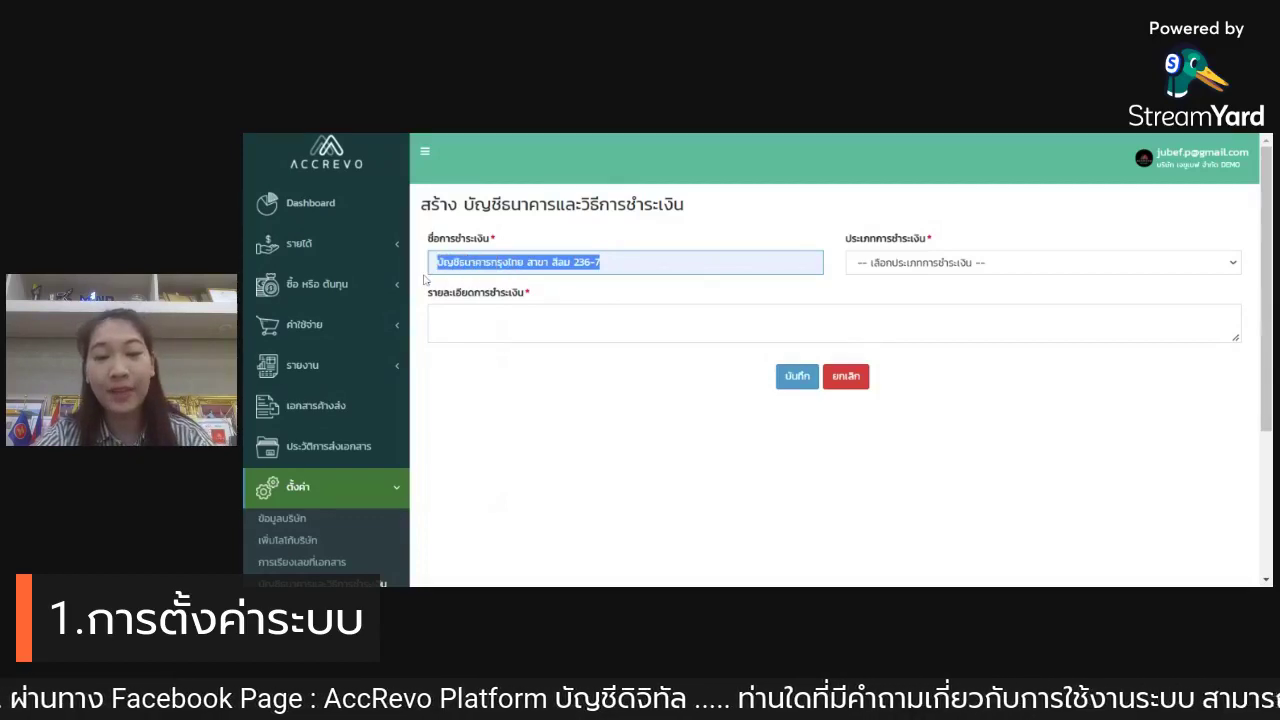
click(600, 315)
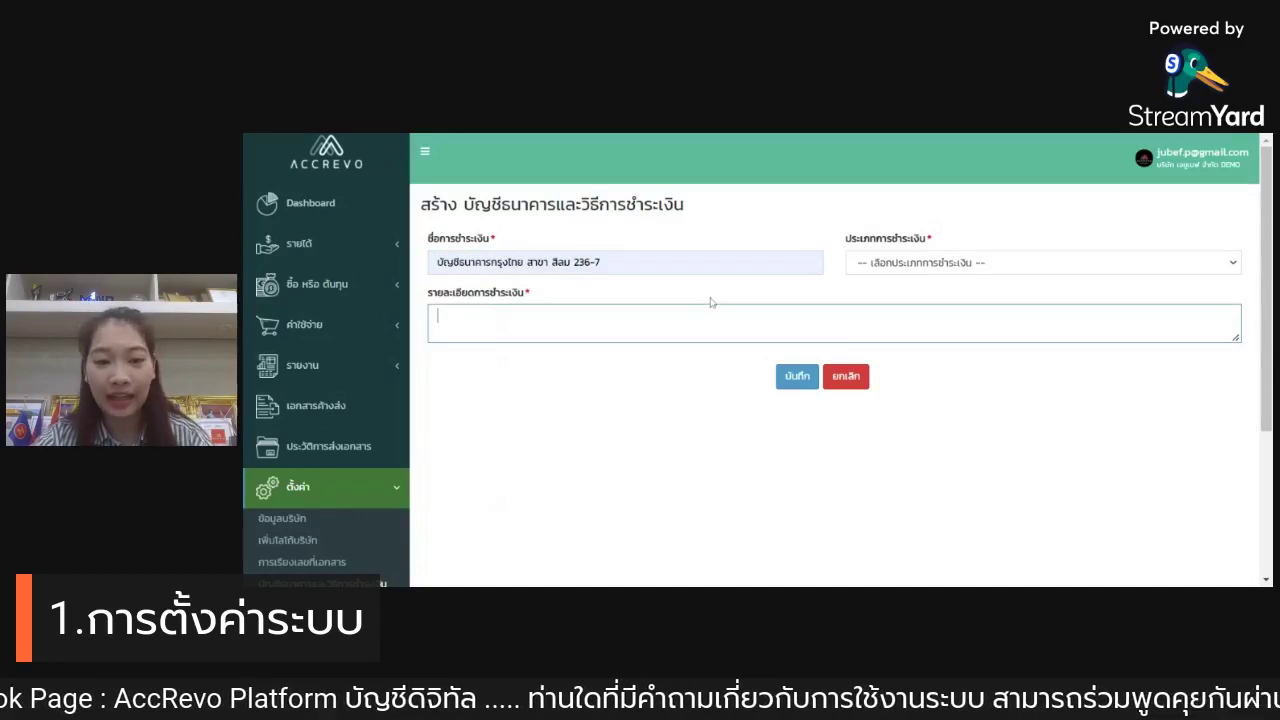
key(ctrl+v)
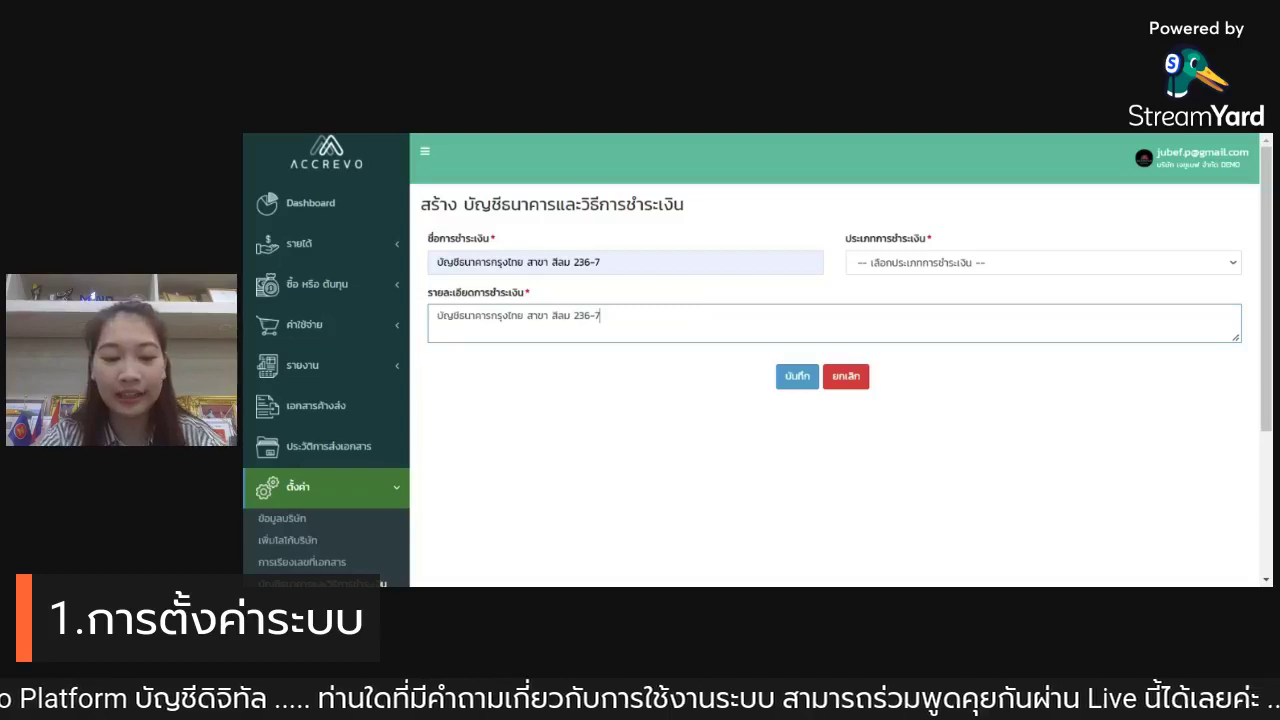
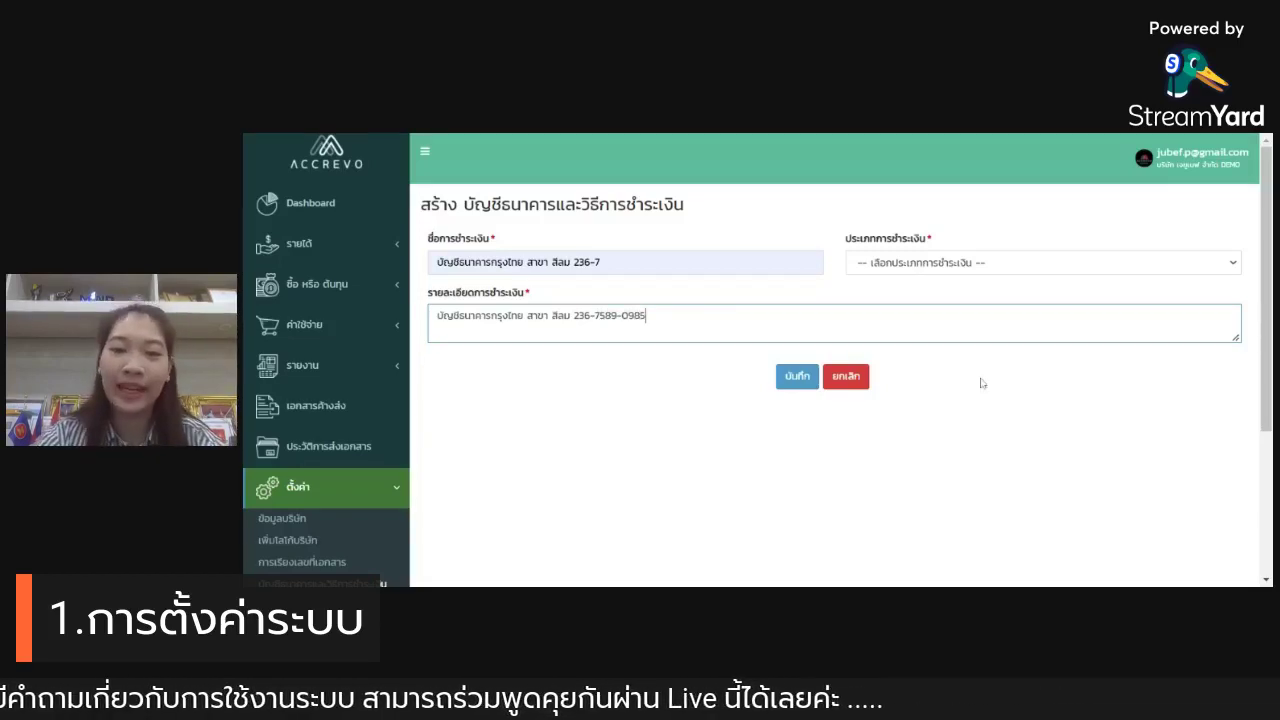
click(984, 383)
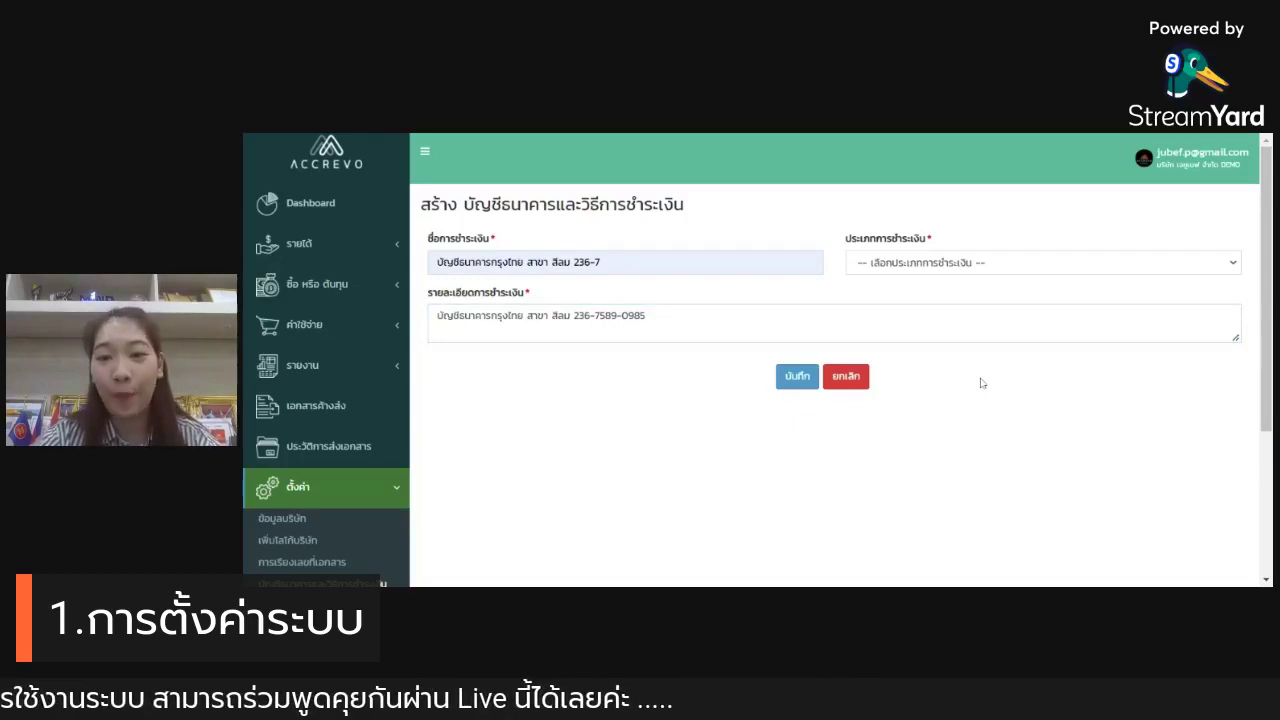
Step: Set the payment type to ผังค่าใช้จ่าย after briefly trying ผังขาย
click(1024, 272)
click(1027, 302)
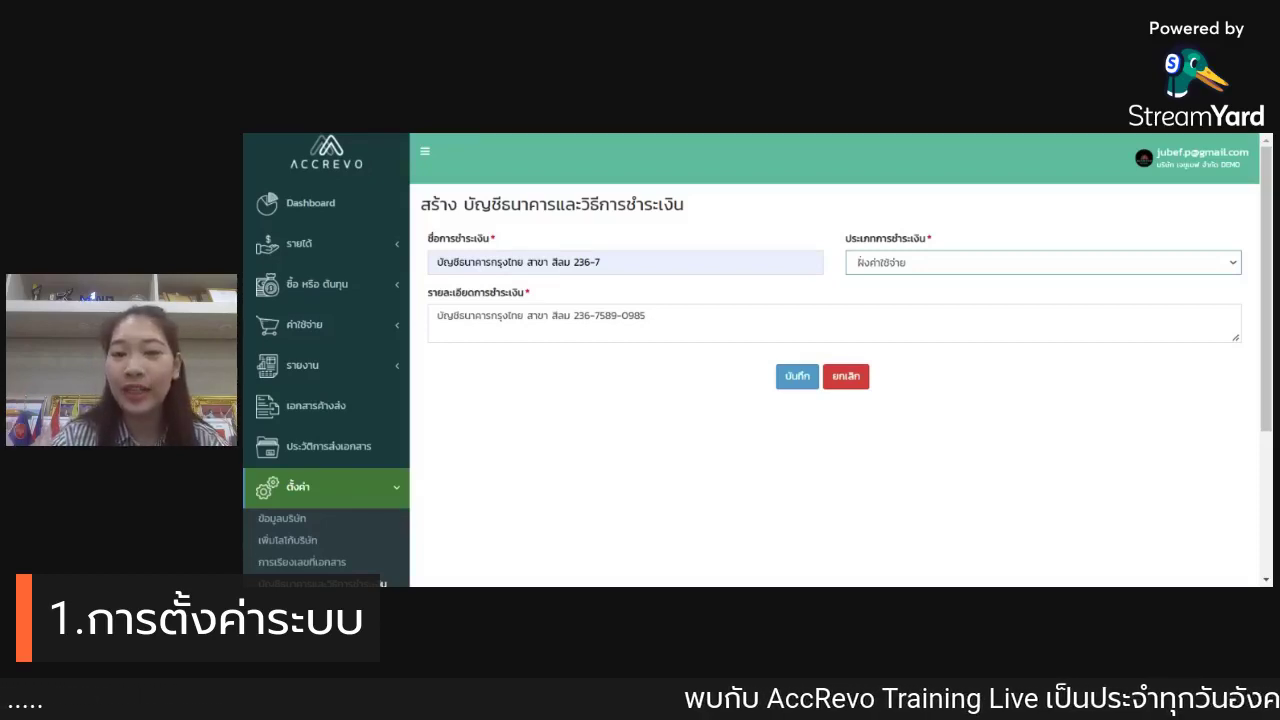
click(1000, 268)
click(962, 320)
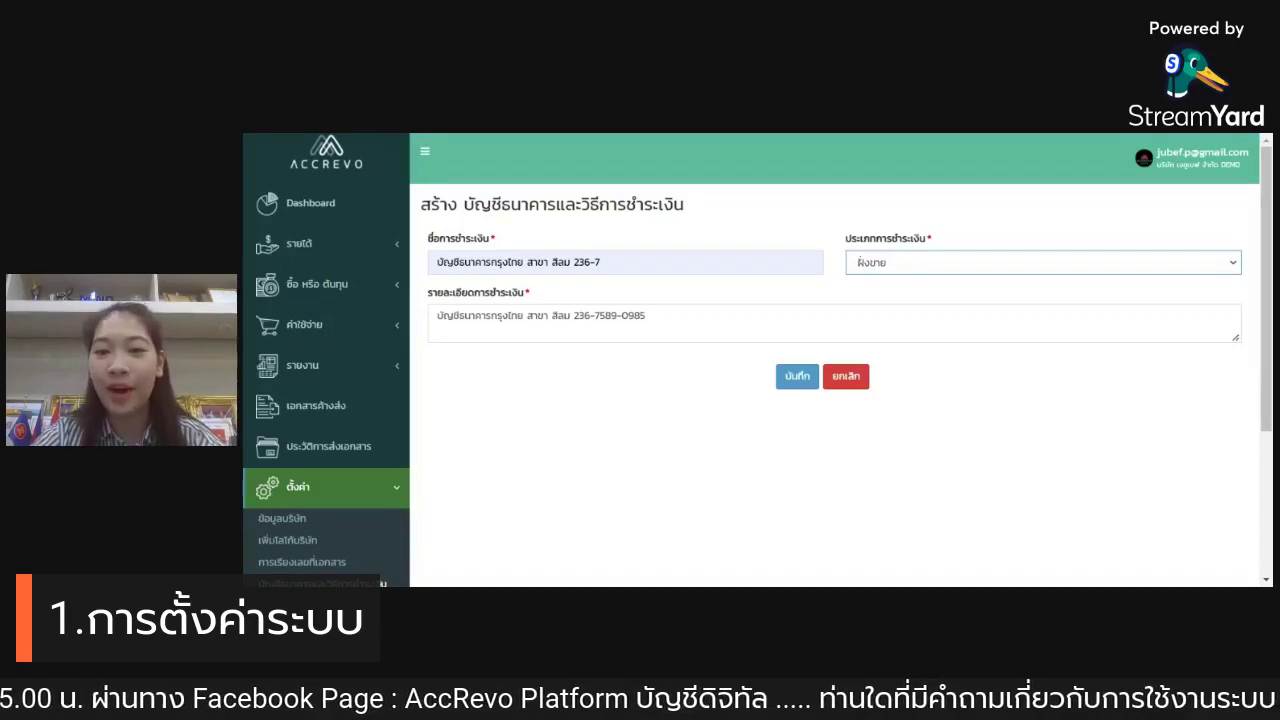
click(962, 262)
click(937, 304)
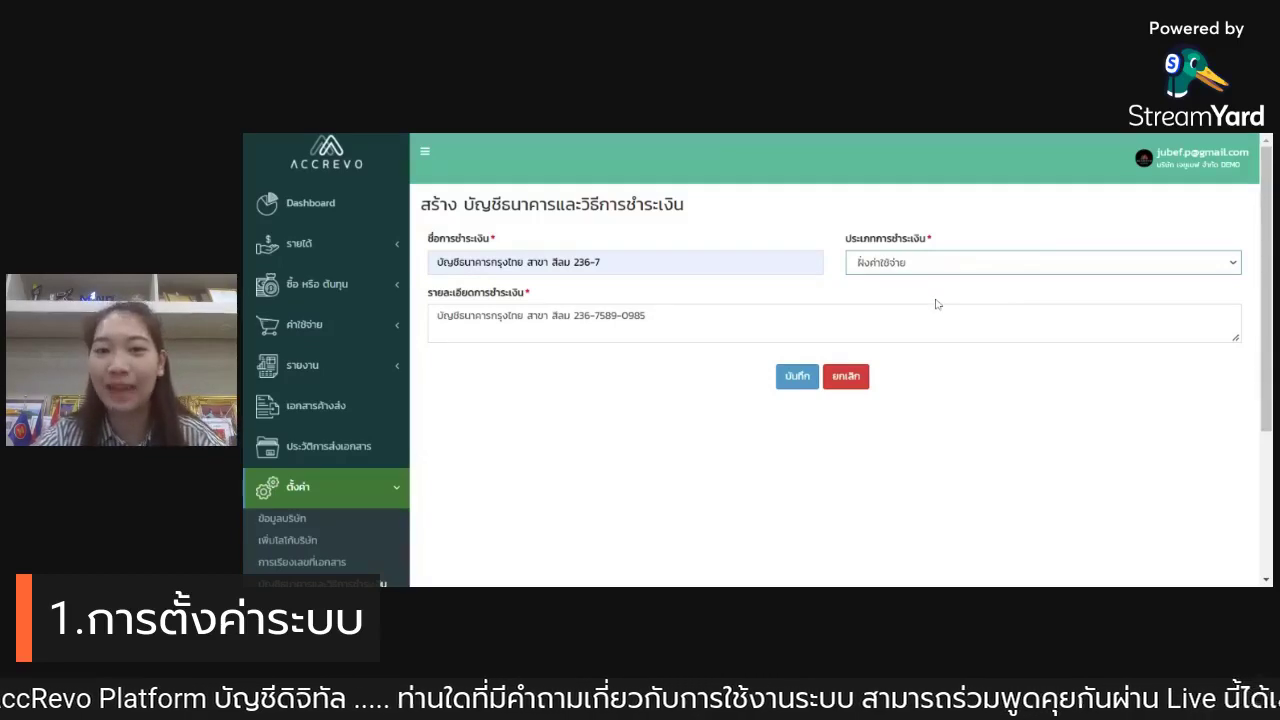
Step: Replace the name with เงินสด and the description with รับชำระเป็นเงินสด
click(600, 262)
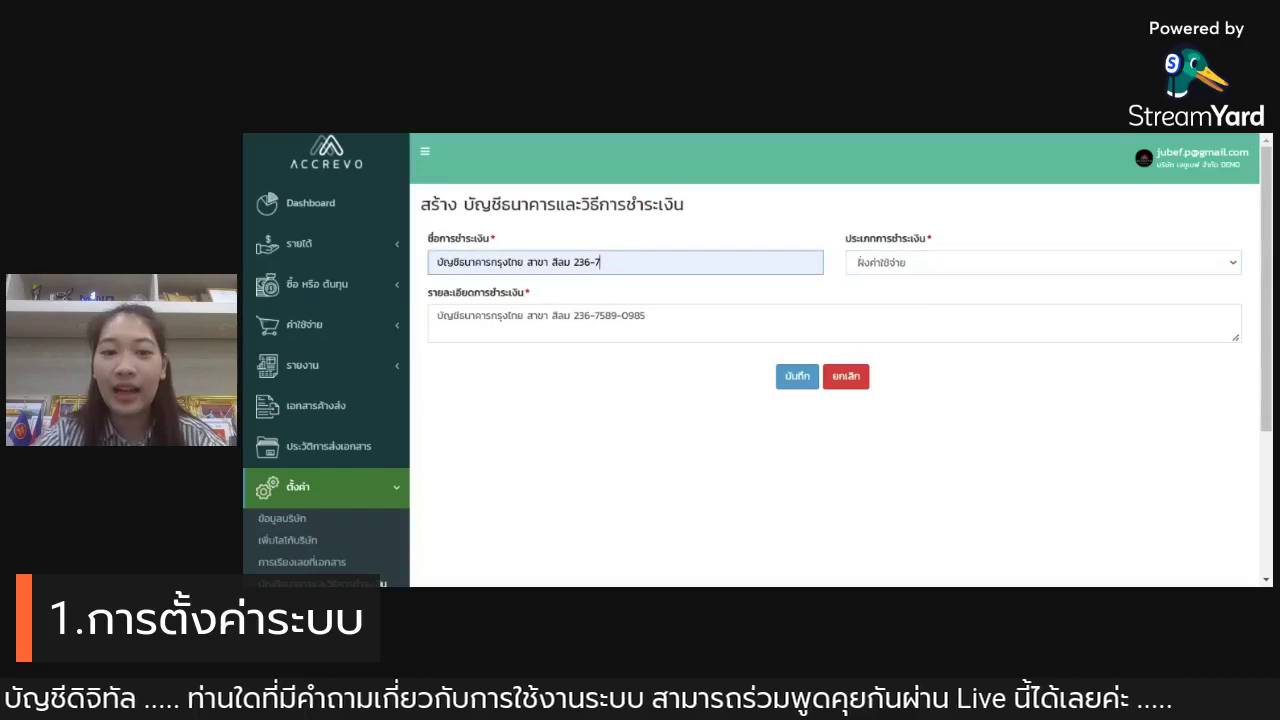
drag(600, 262, 300, 284)
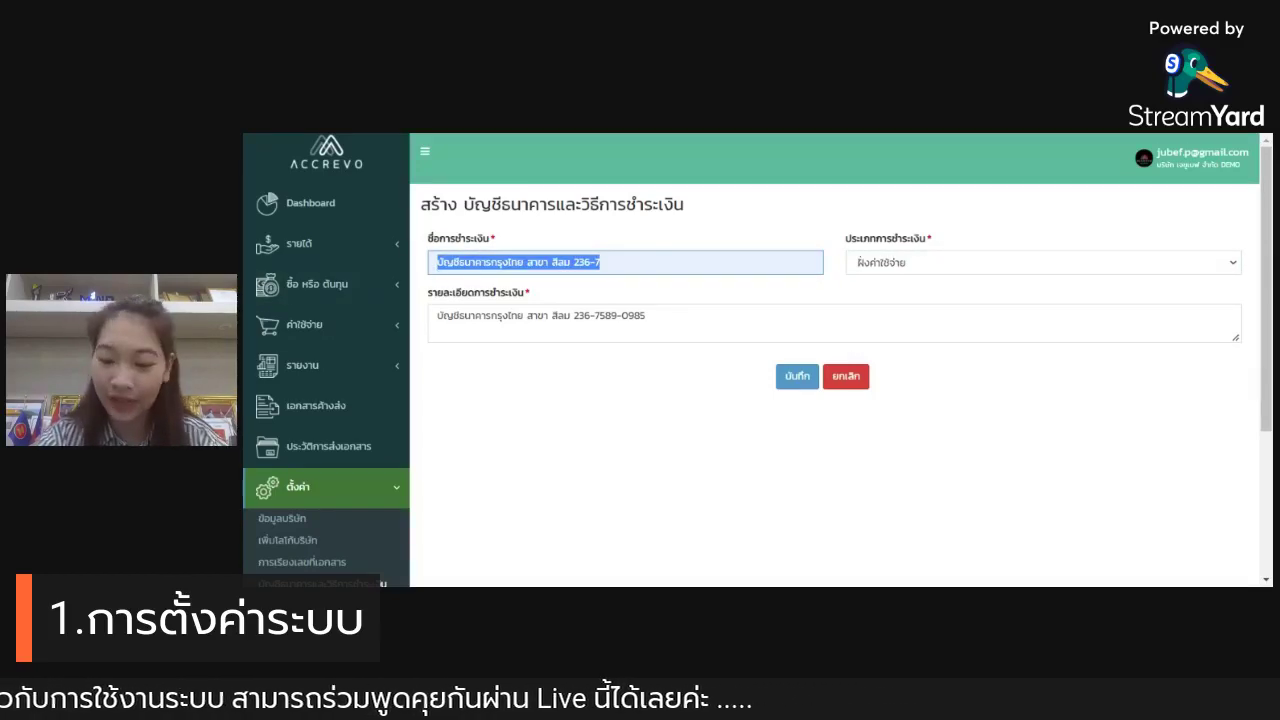
text(เงิน)
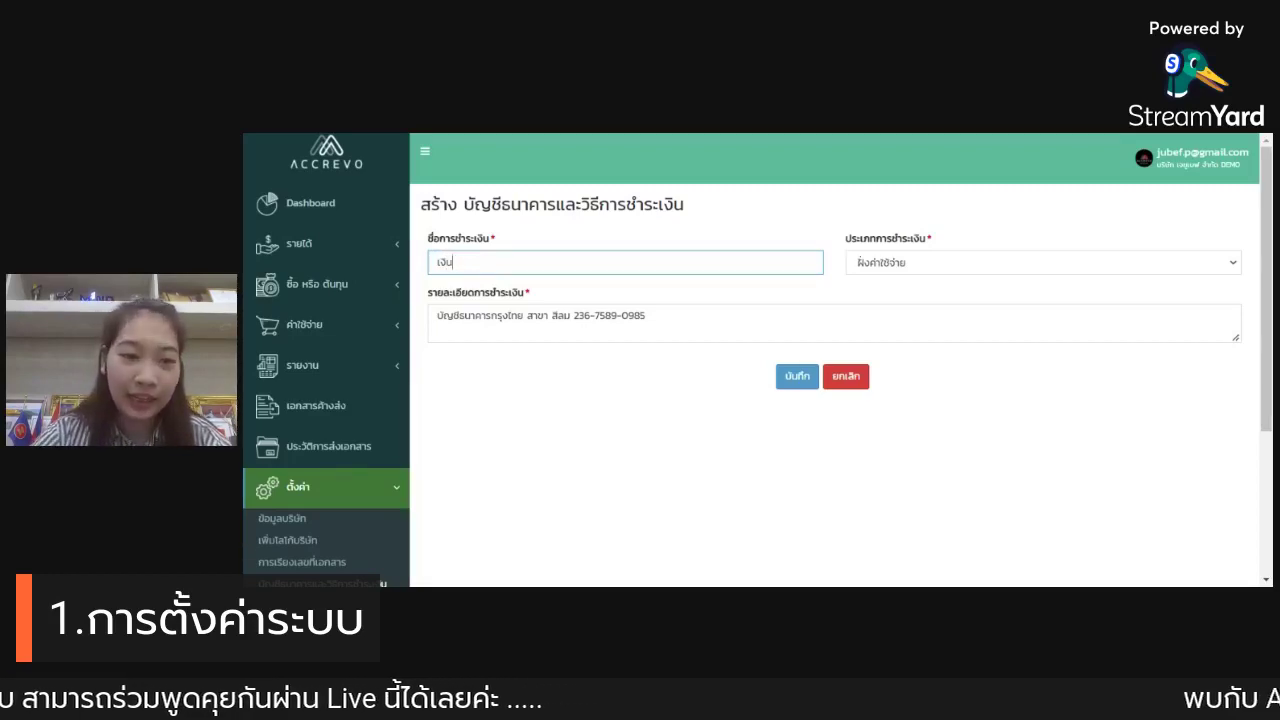
text(สด)
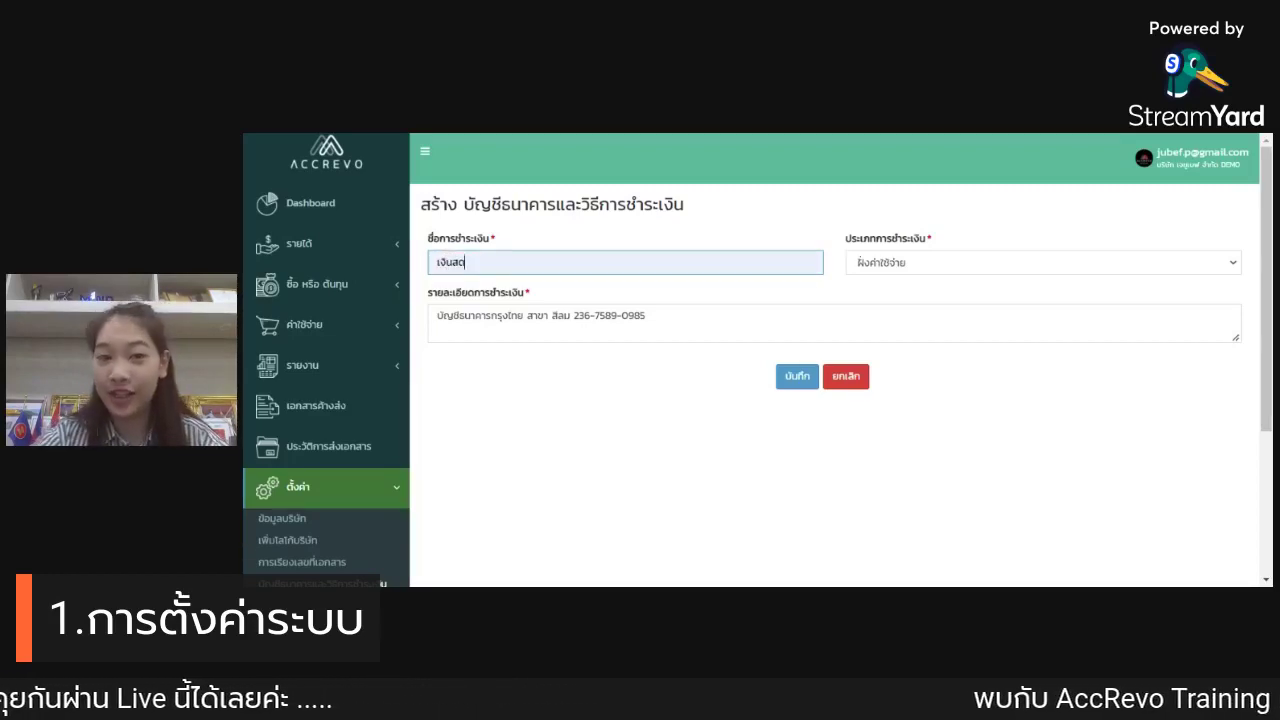
click(527, 315)
drag(646, 315, 427, 333)
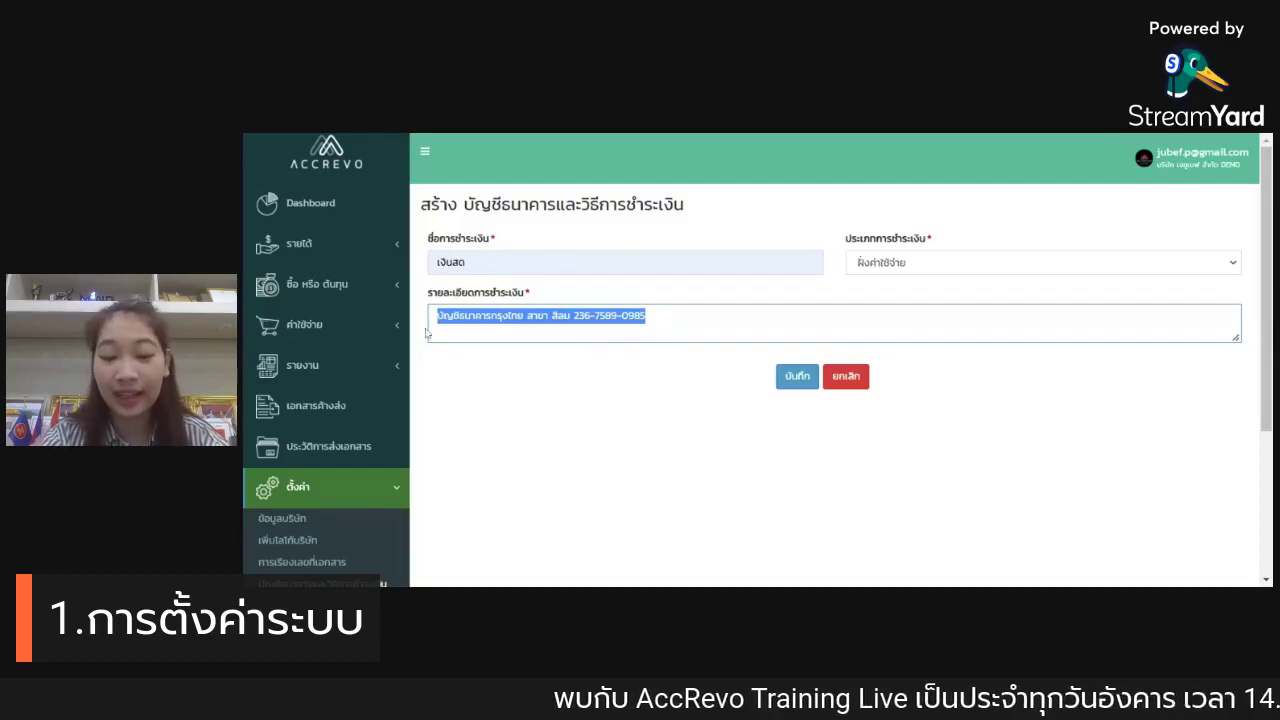
text(ธน)
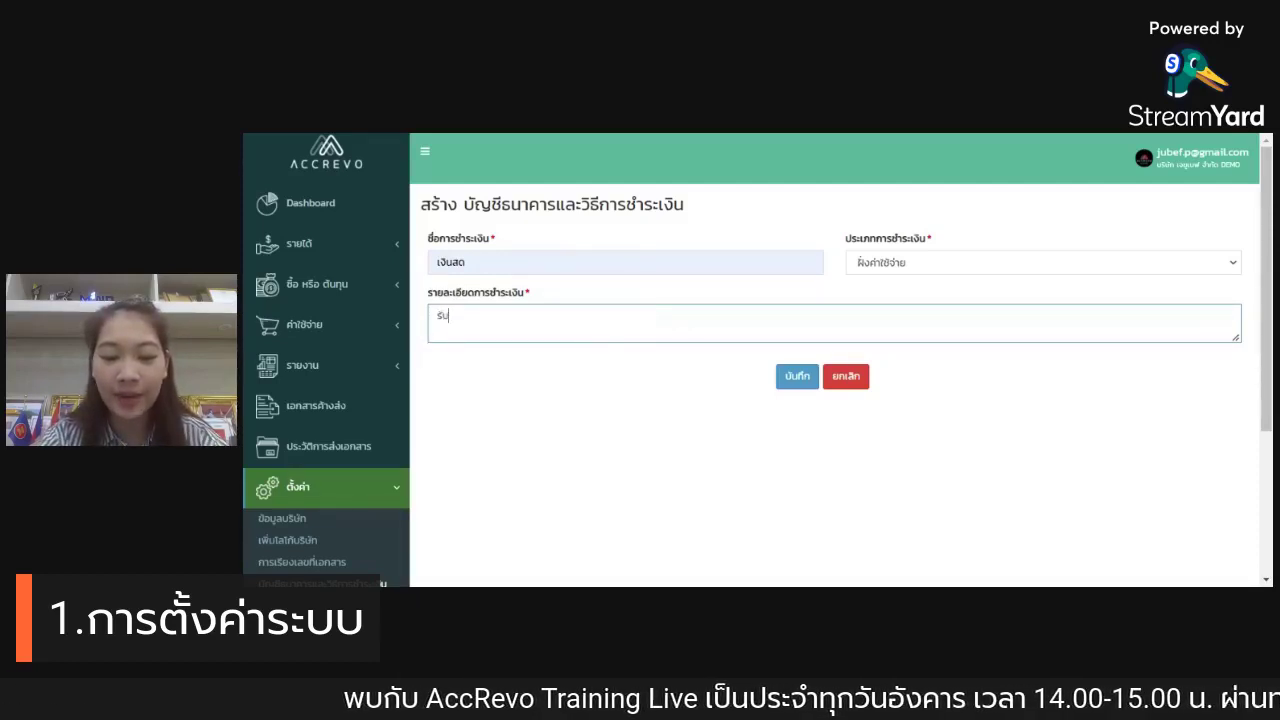
text(ชำระเ)
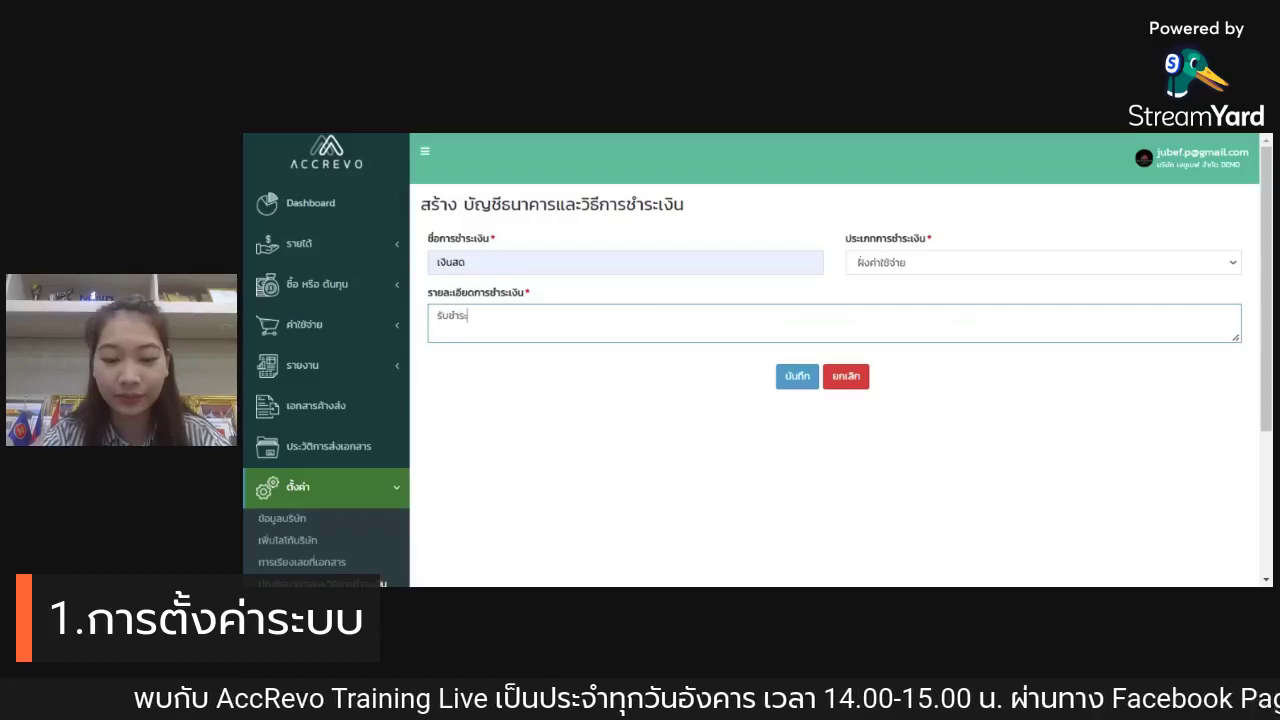
text(ป็น)
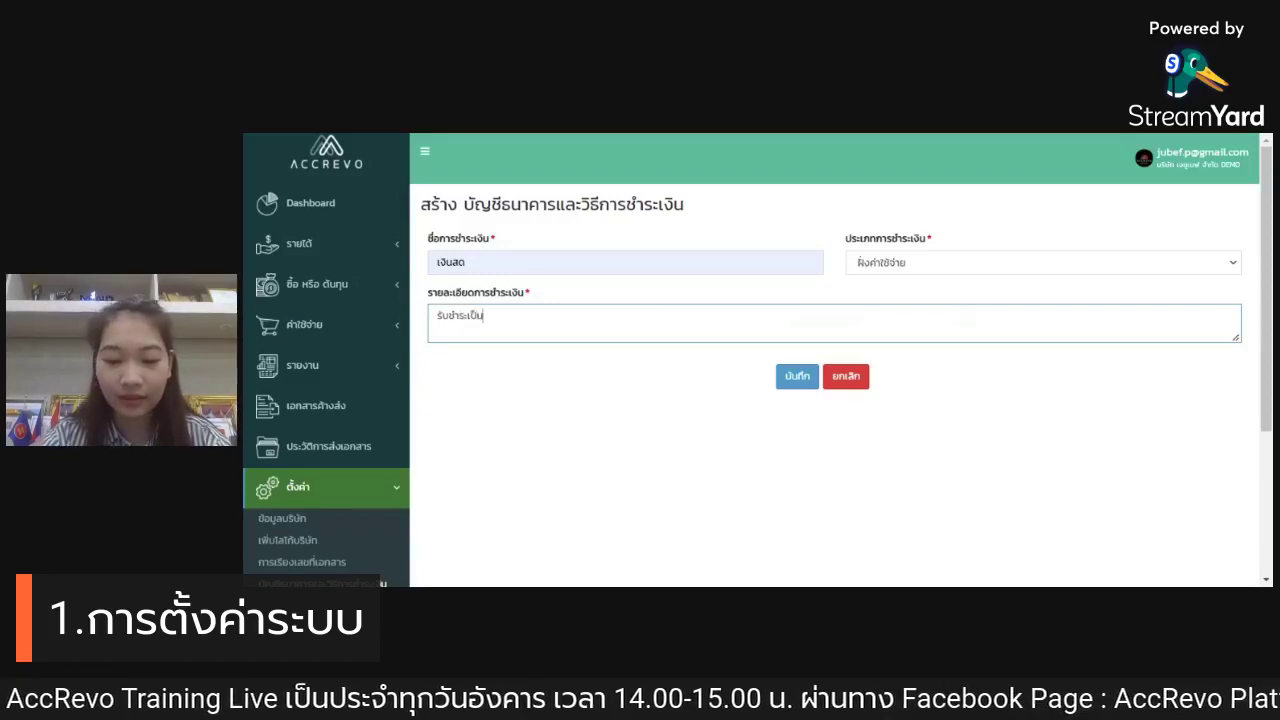
text(เงินสด)
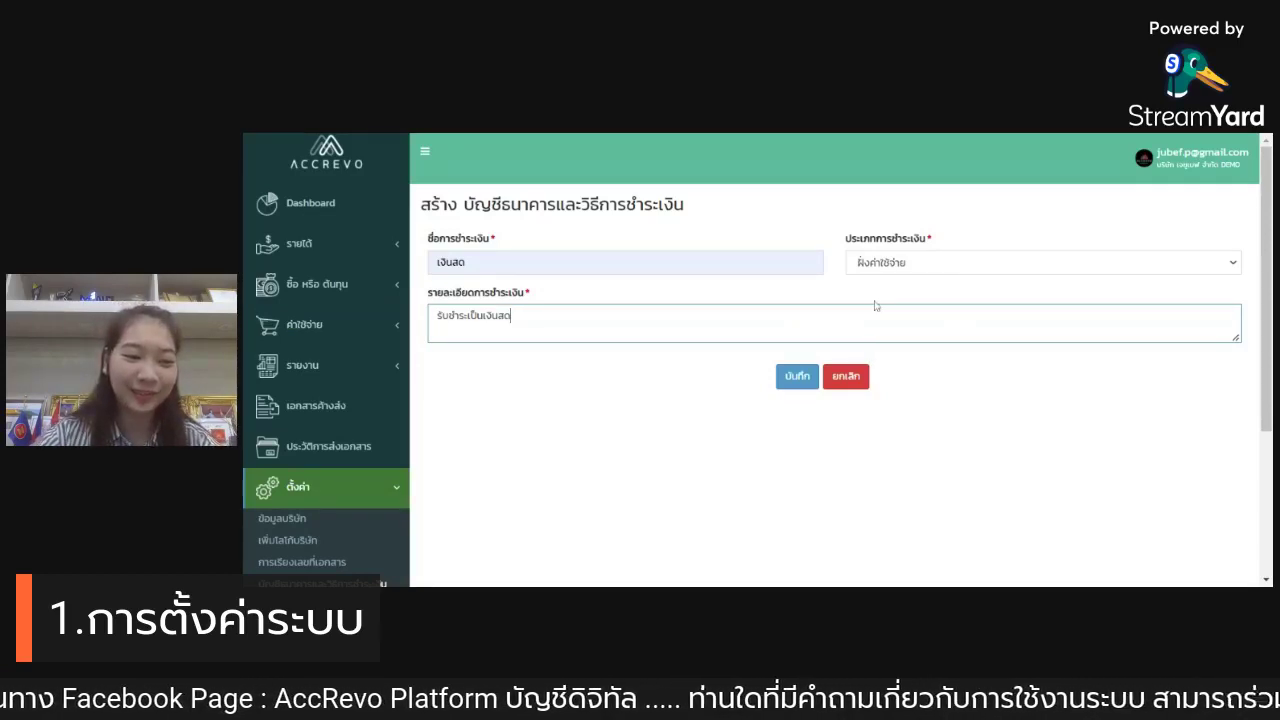
scroll(1026, 282, down, 1)
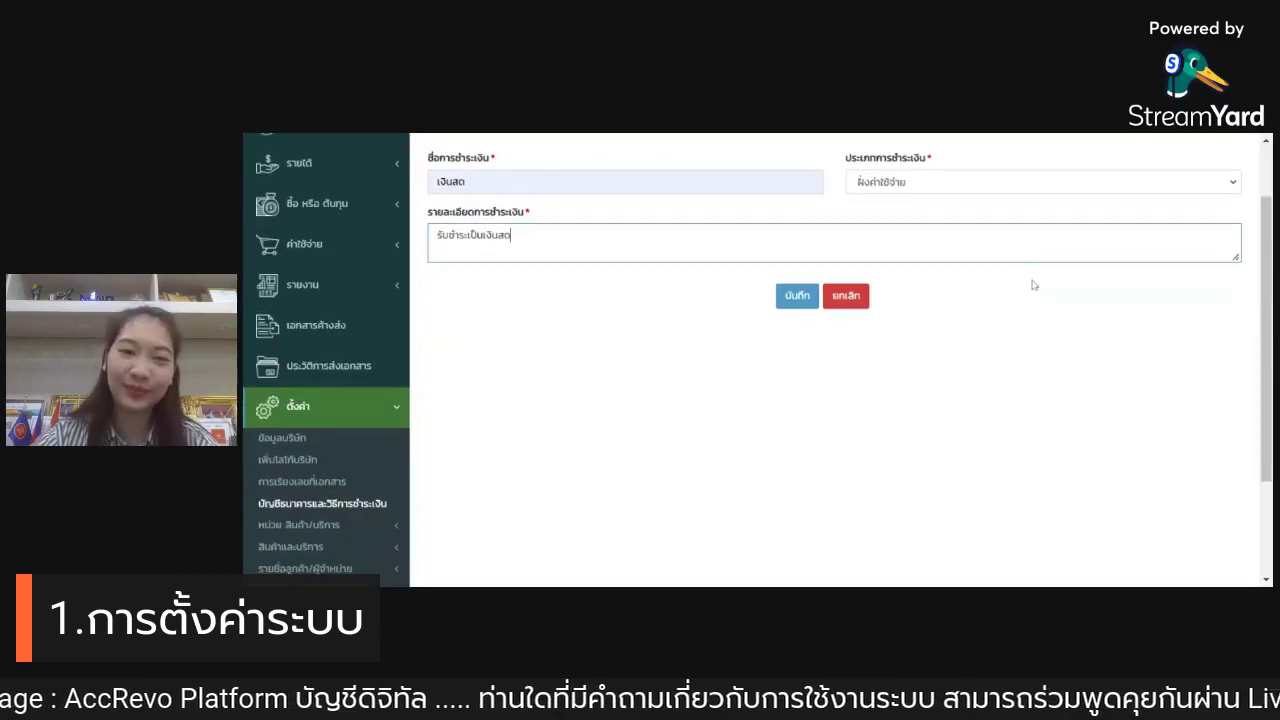
Step: Expand สินค้าและบริการ under settings and choose สร้าง for a blank product form
scroll(1030, 284, down, 1)
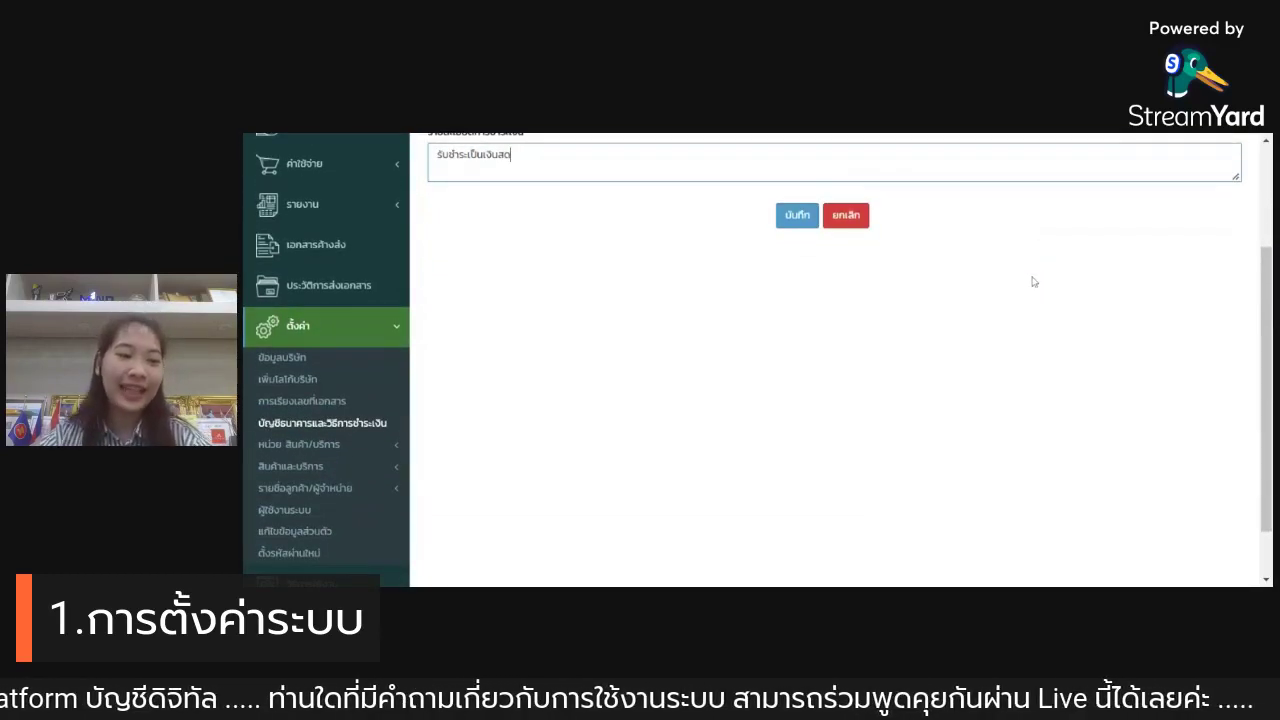
click(310, 470)
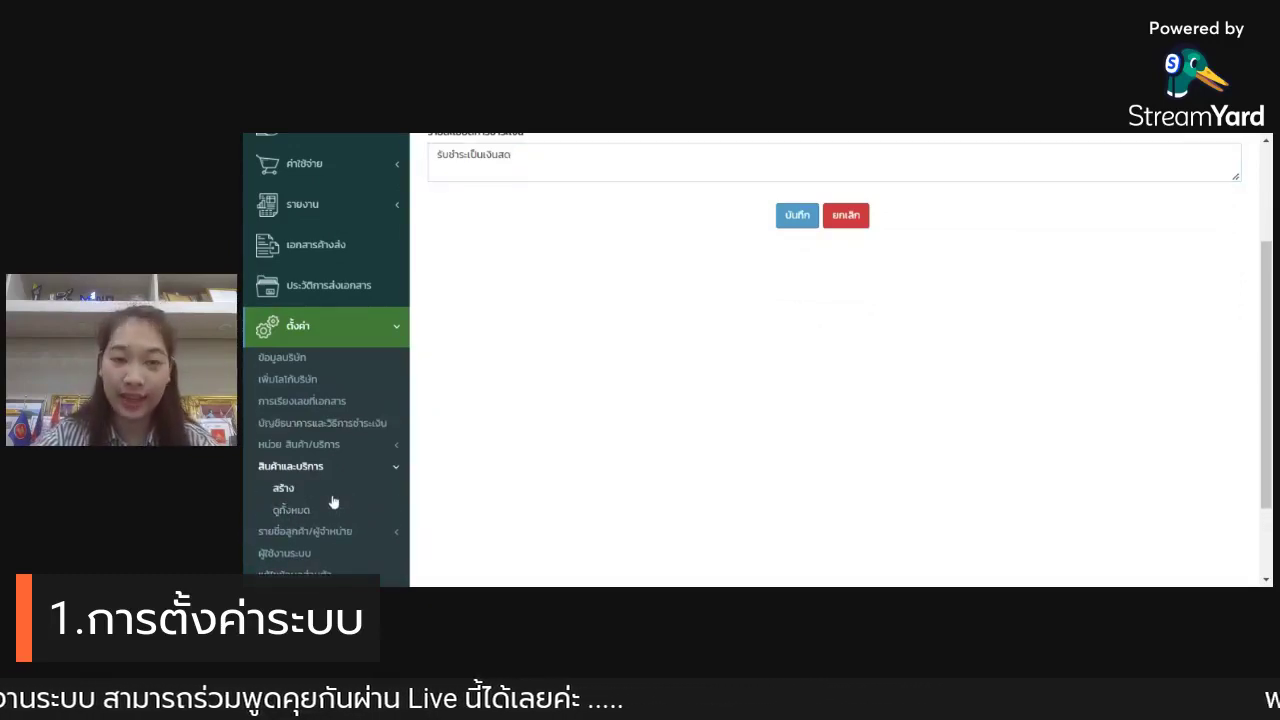
click(334, 502)
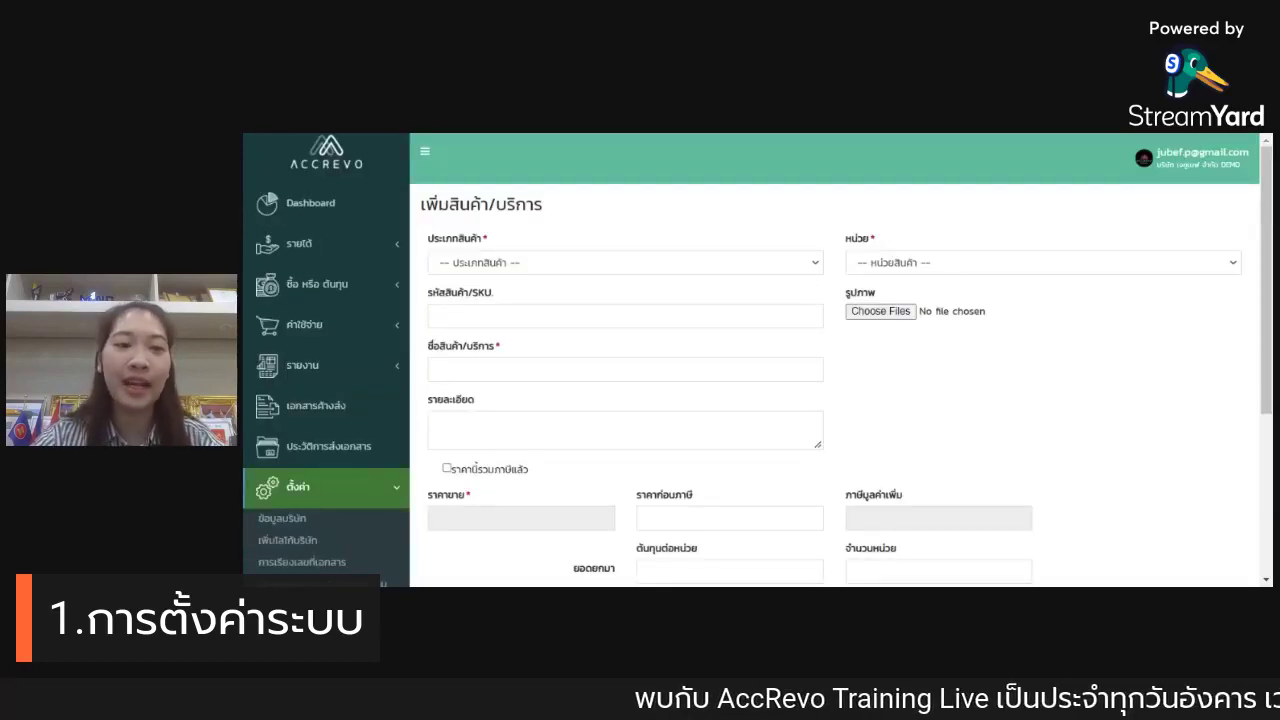
scroll(846, 199, down, 1)
scroll(846, 199, up, 1)
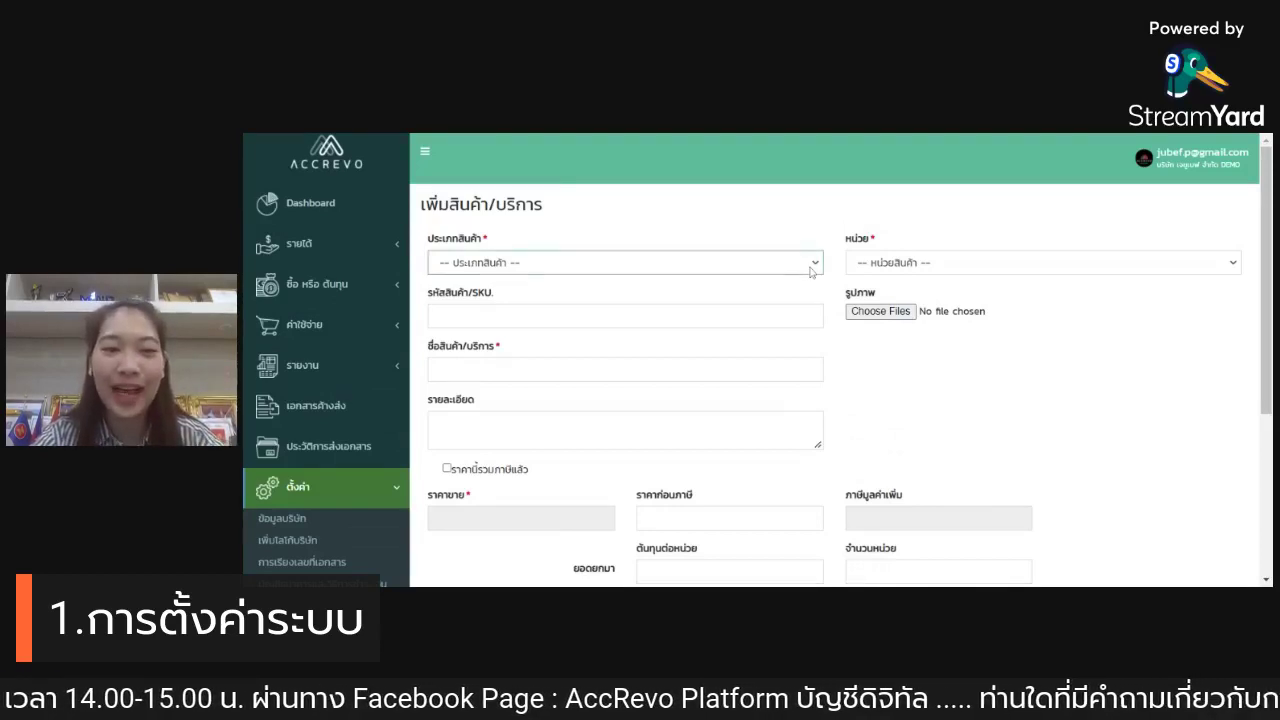
Step: Set the product type to สินค้านับสต็อก and the SKU to 037
click(779, 302)
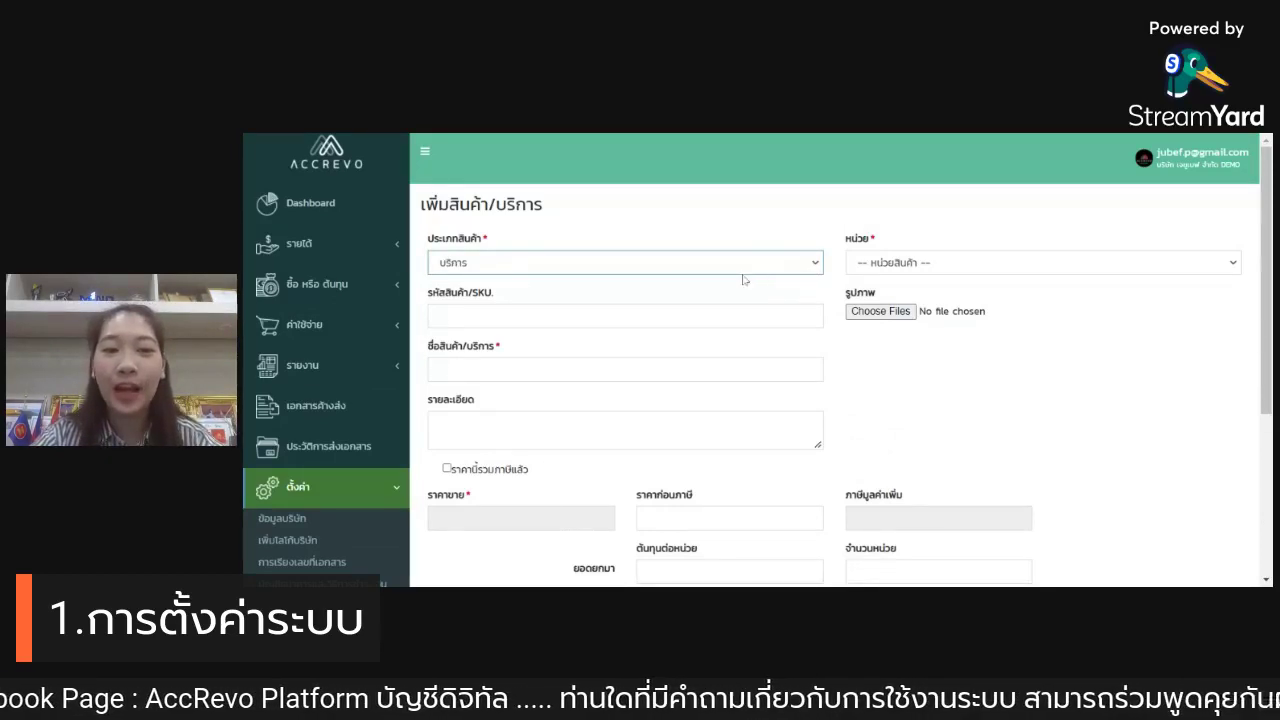
click(686, 320)
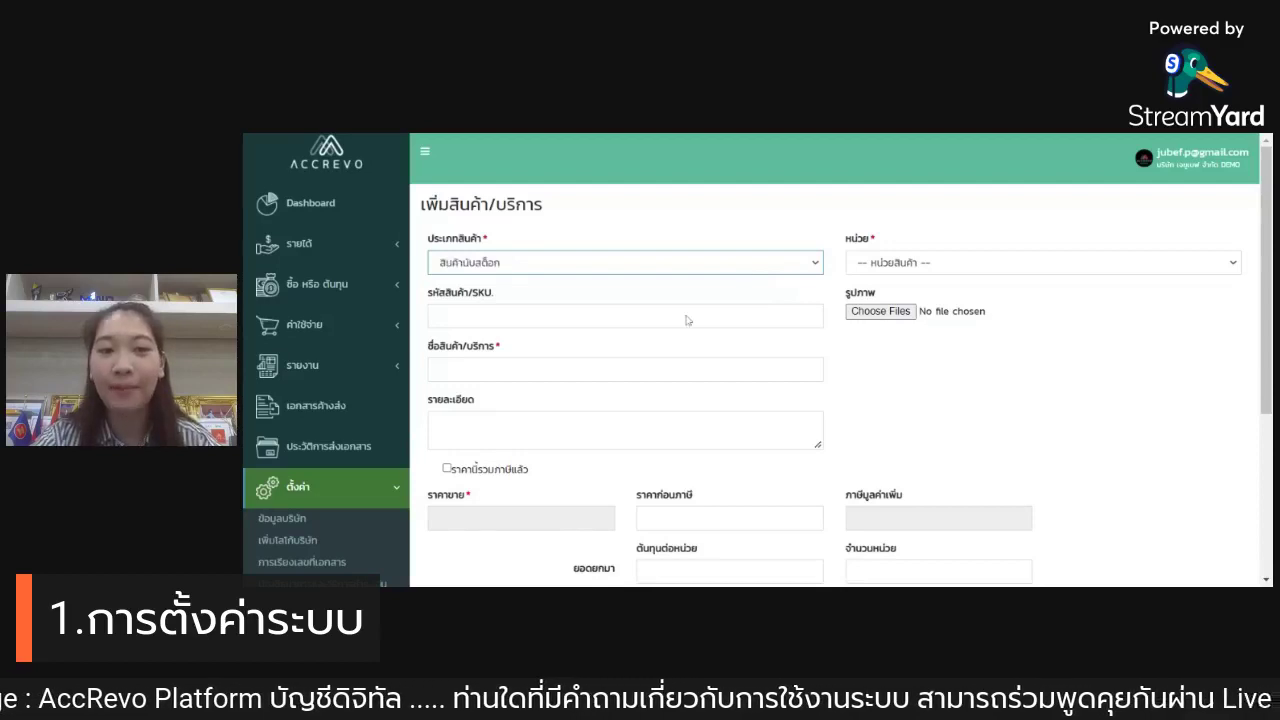
click(724, 280)
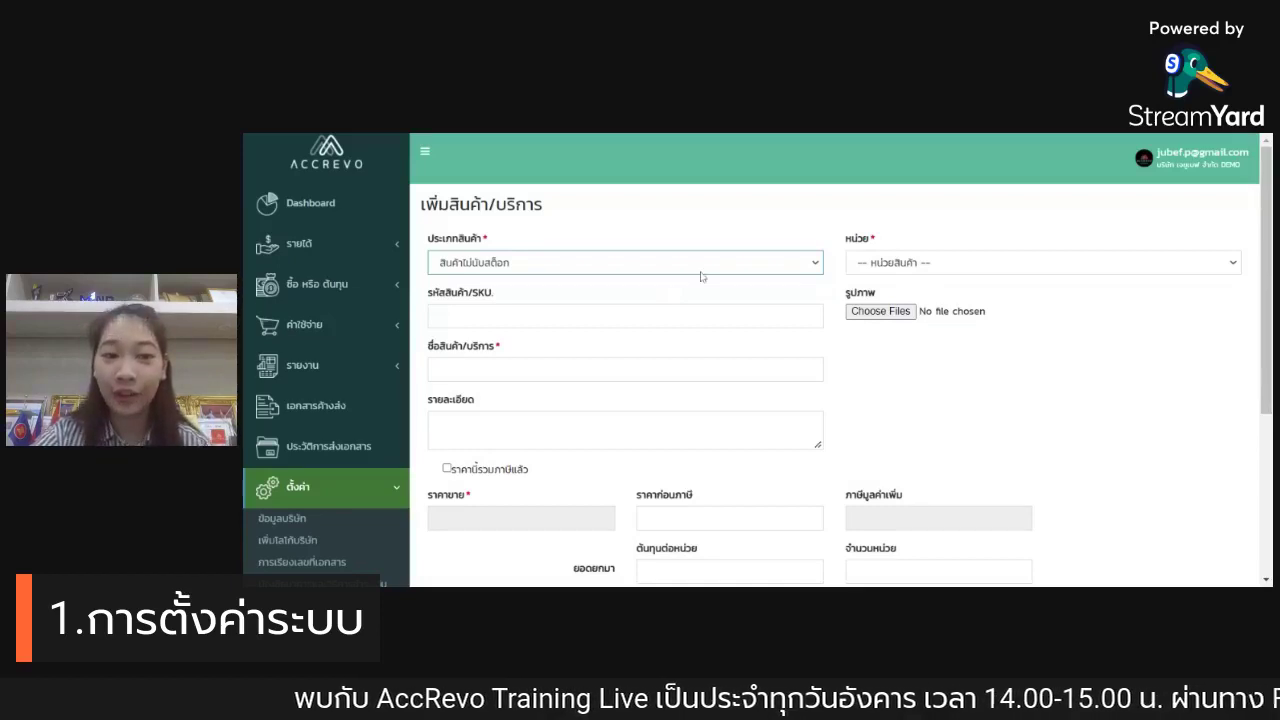
click(670, 318)
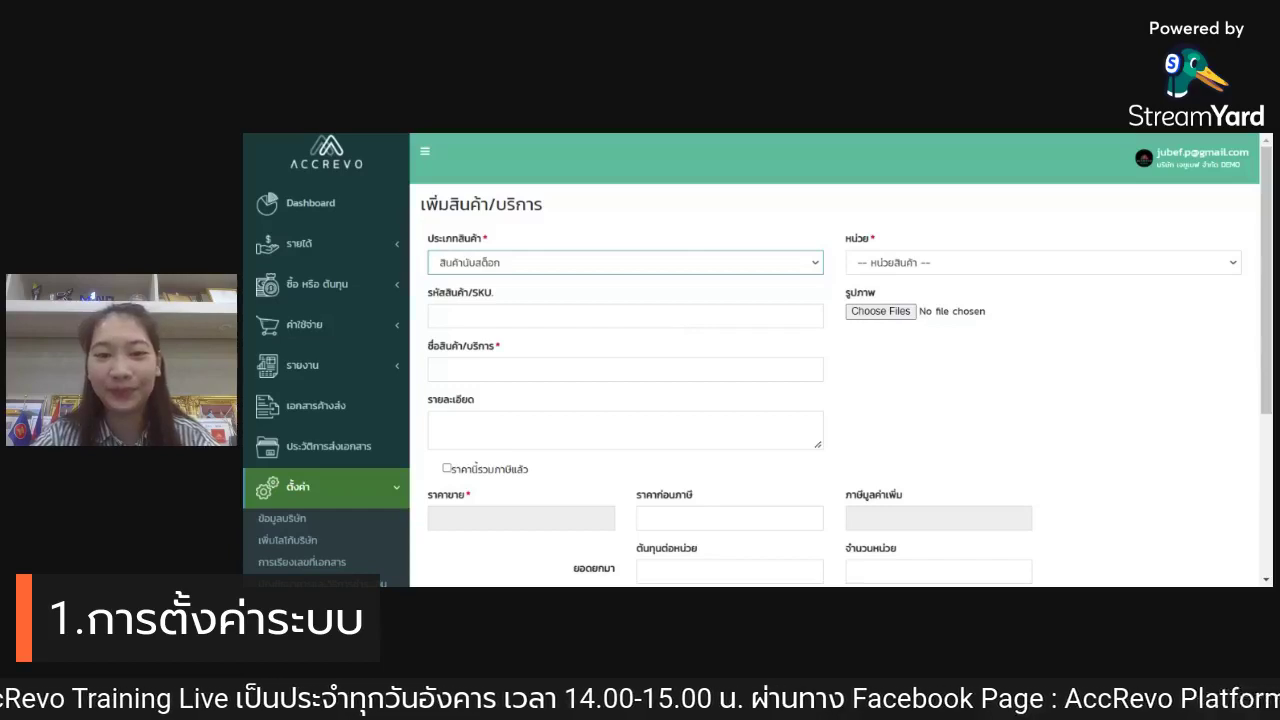
click(600, 316)
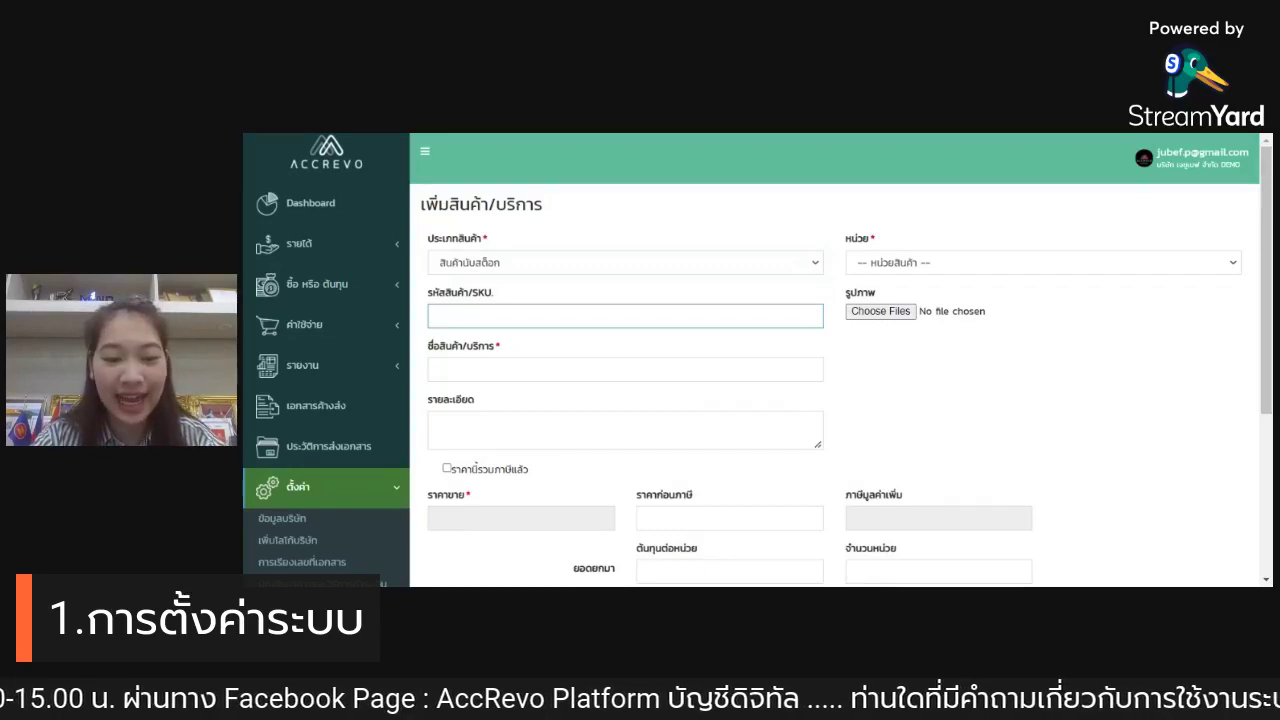
text(035)
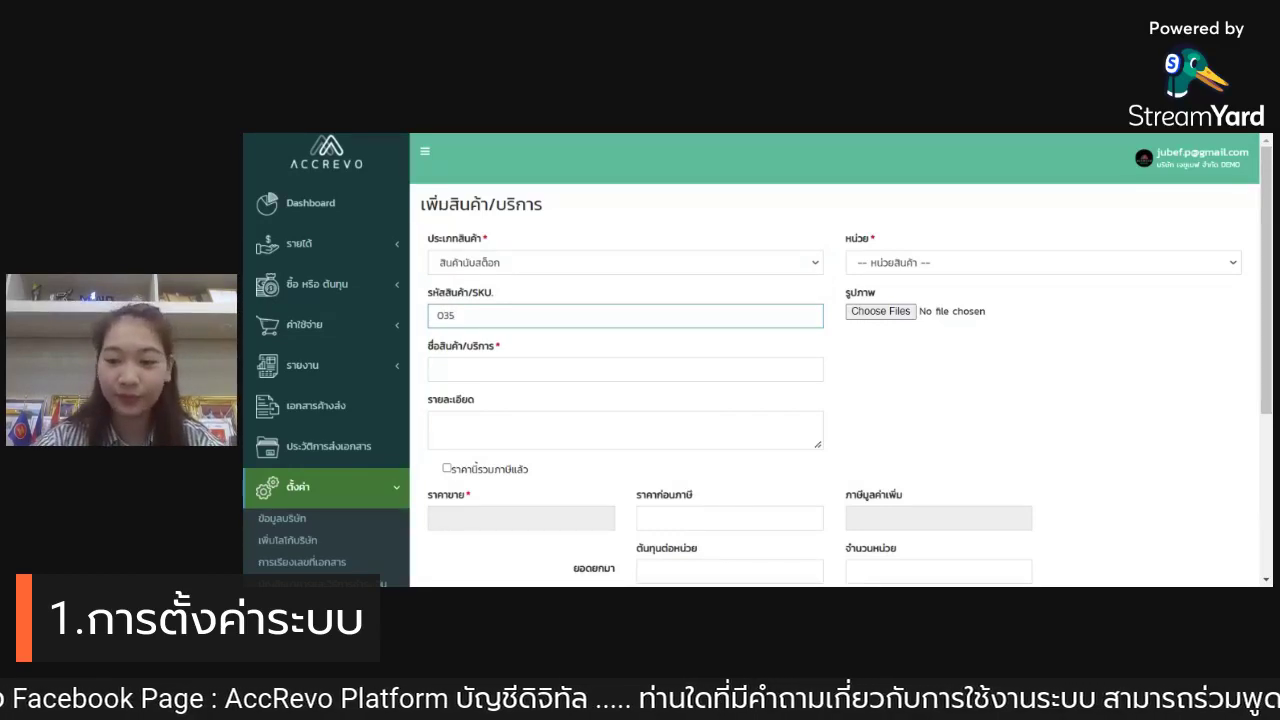
key(BackSpace)
text(7)
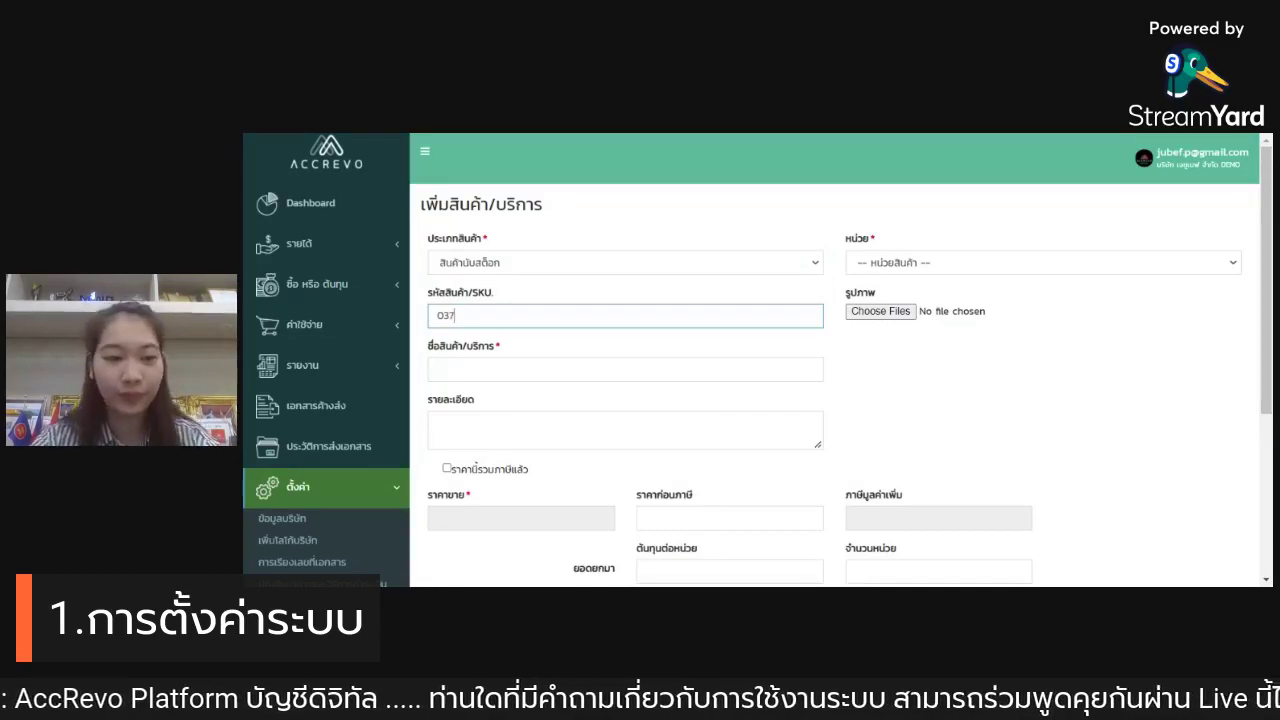
Step: Enter the product name น้ำผลไม้ - ลองกอง
click(906, 266)
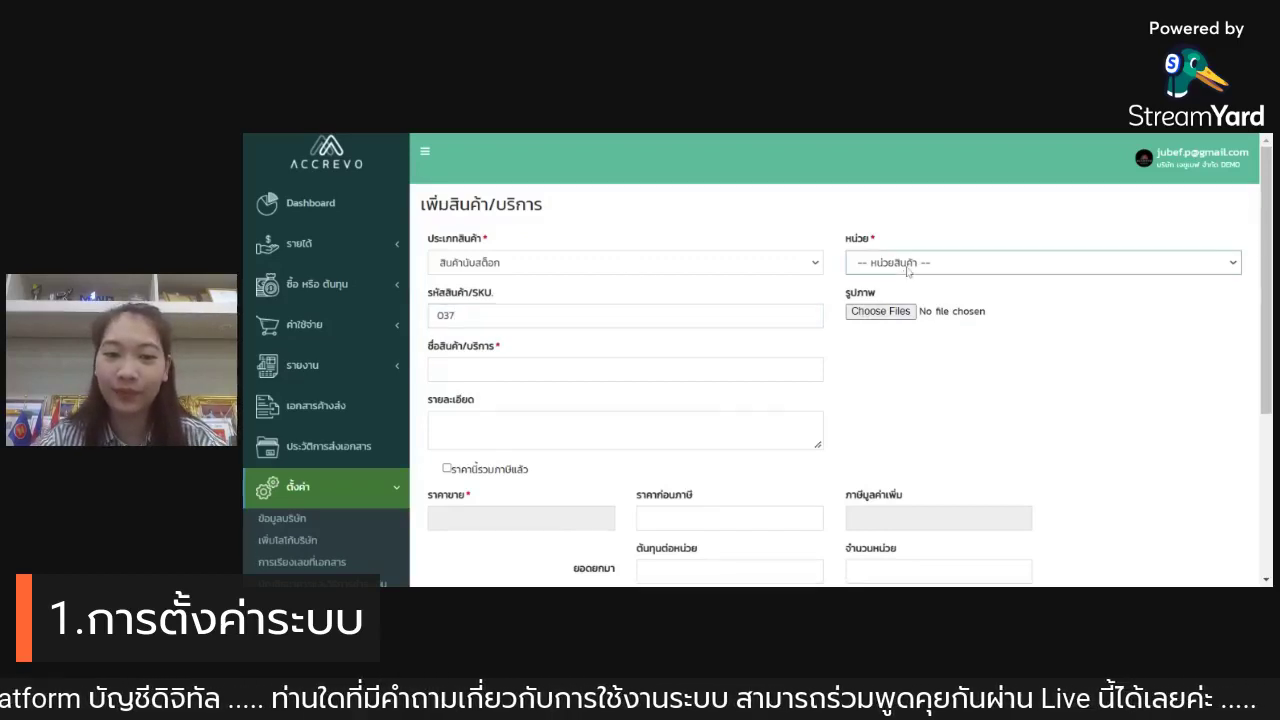
click(508, 365)
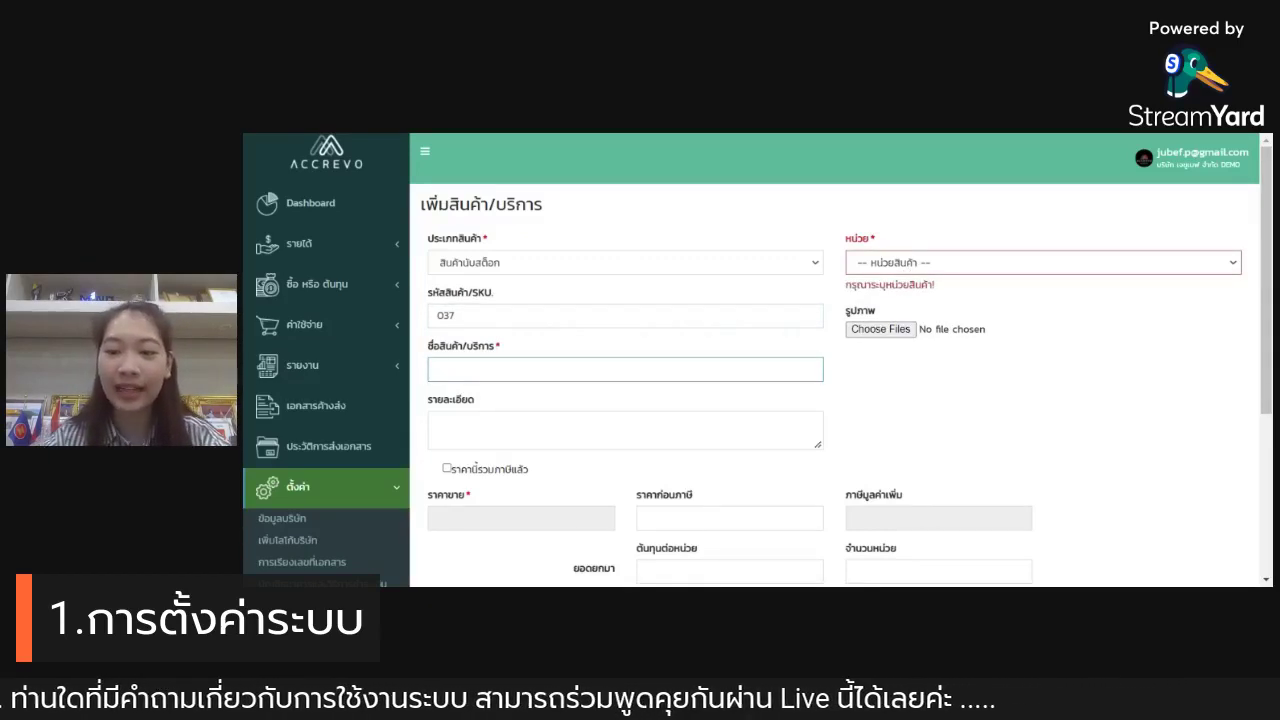
text(น)
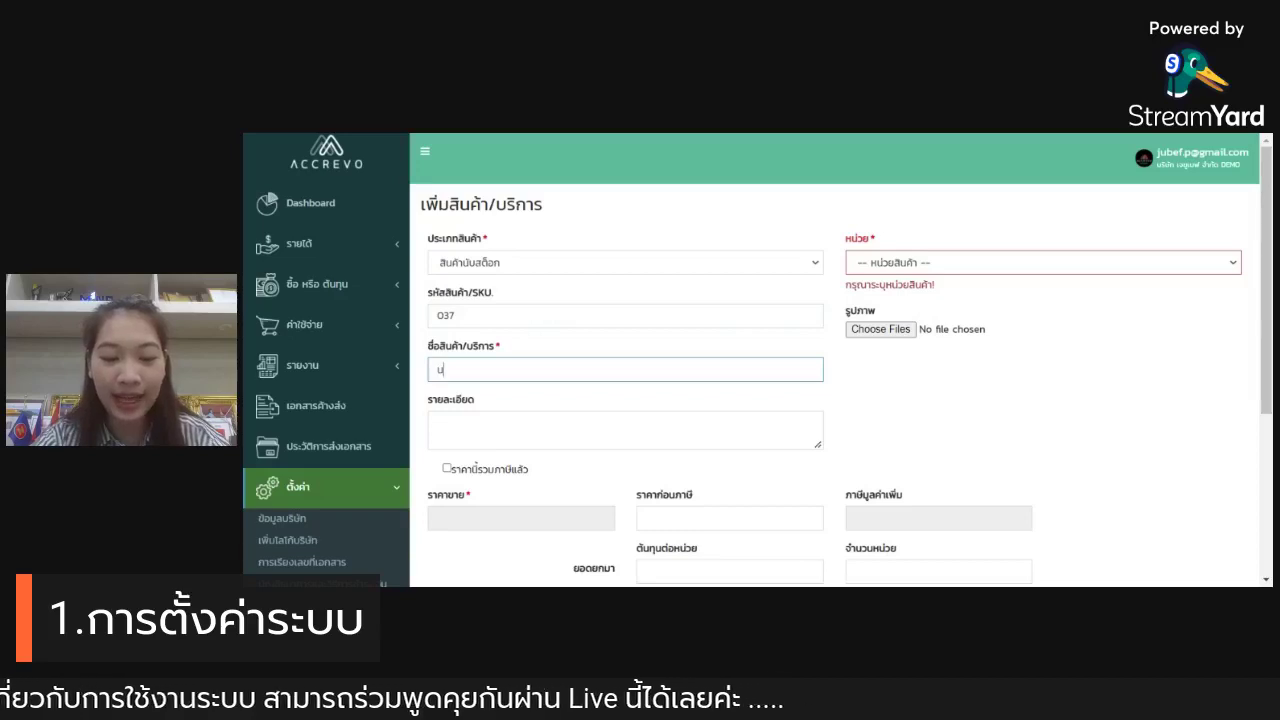
text(้ำผสม)
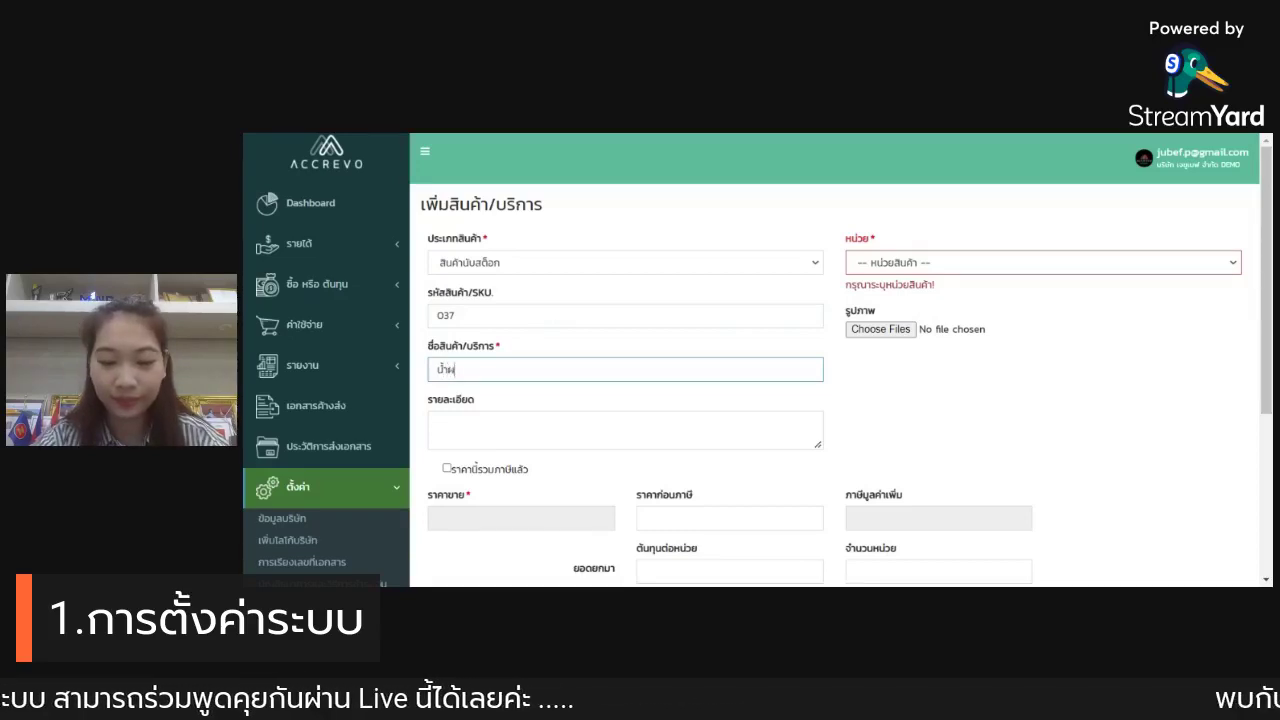
key(BackSpace)
key(BackSpace)
text(ลไม้)
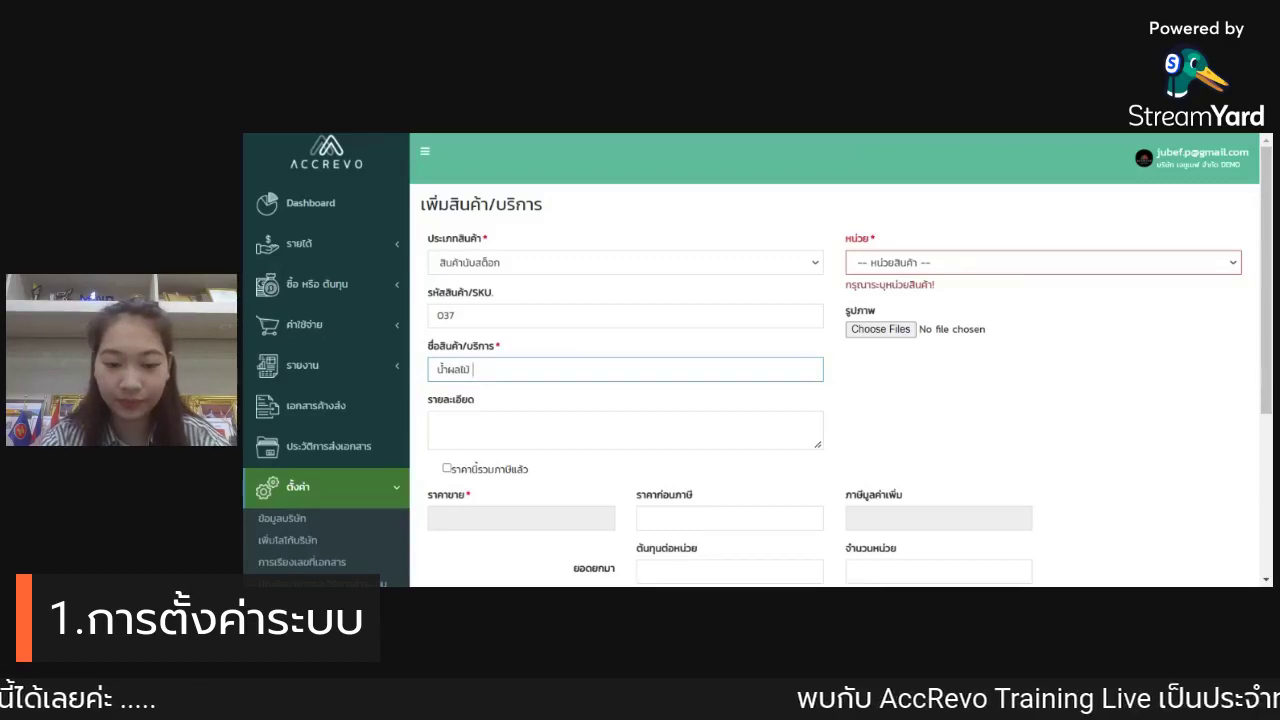
text( a)
text(องกอง)
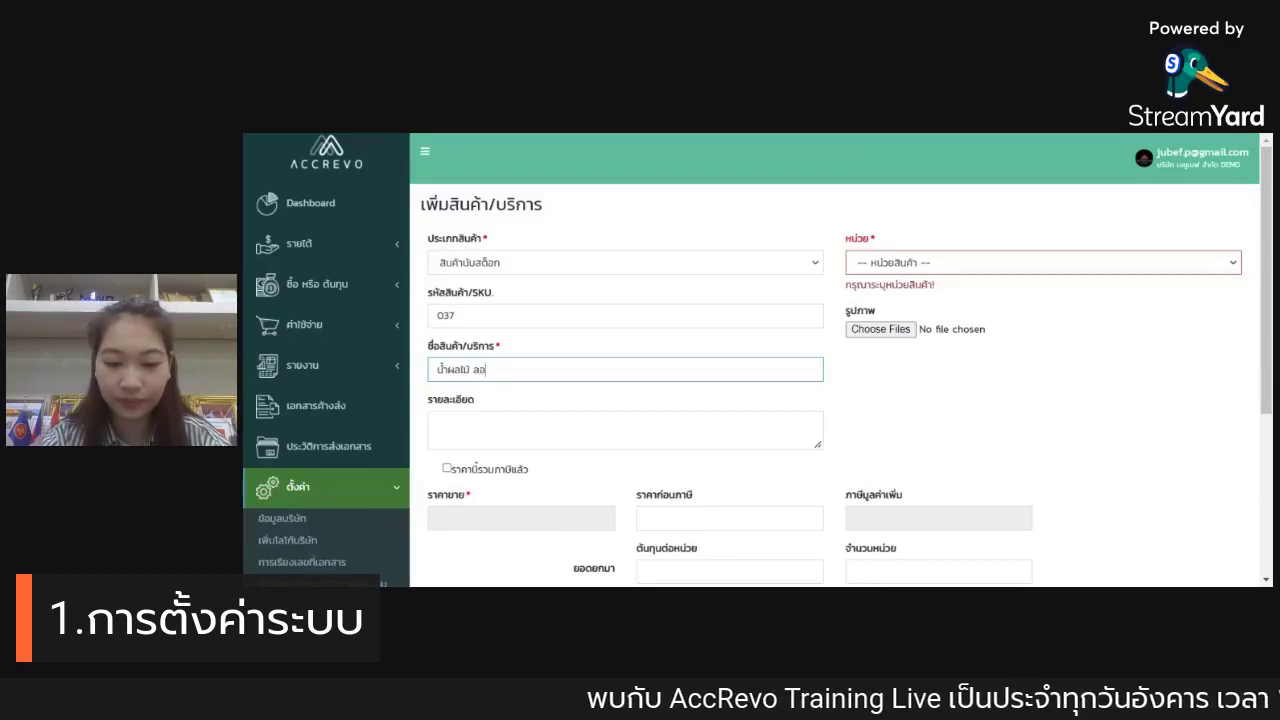
click(473, 369)
text(-)
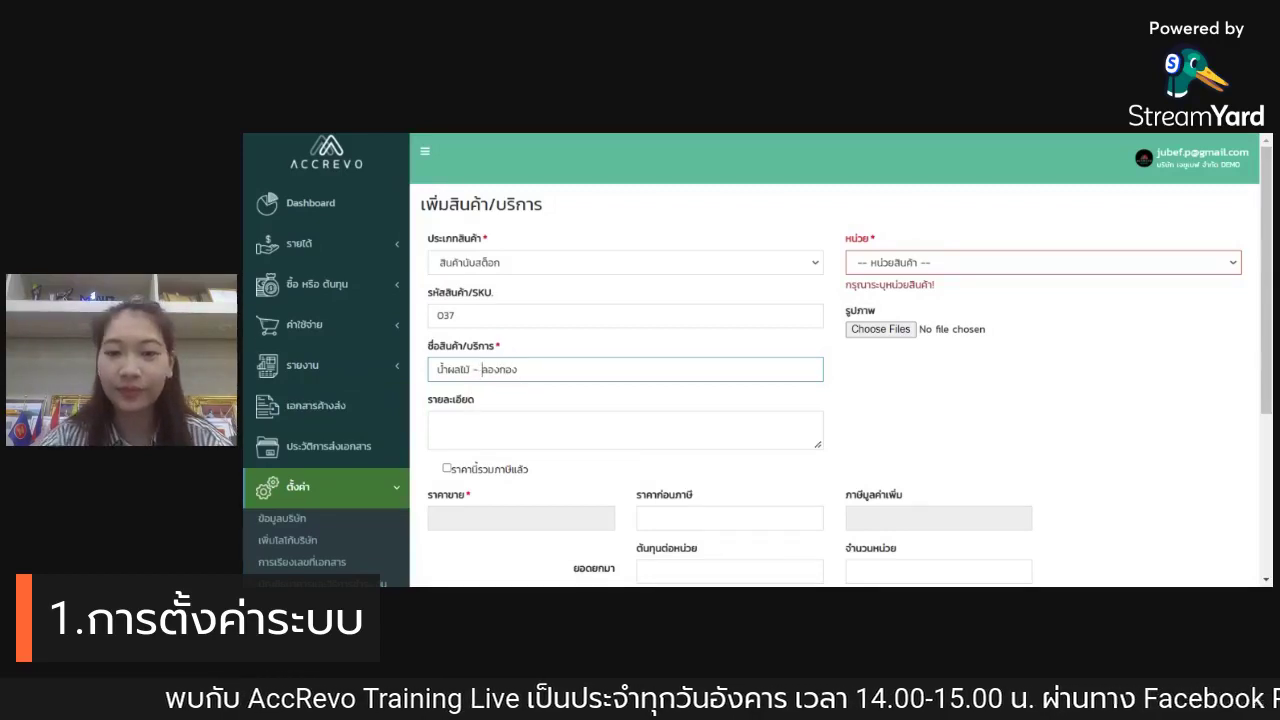
click(1014, 262)
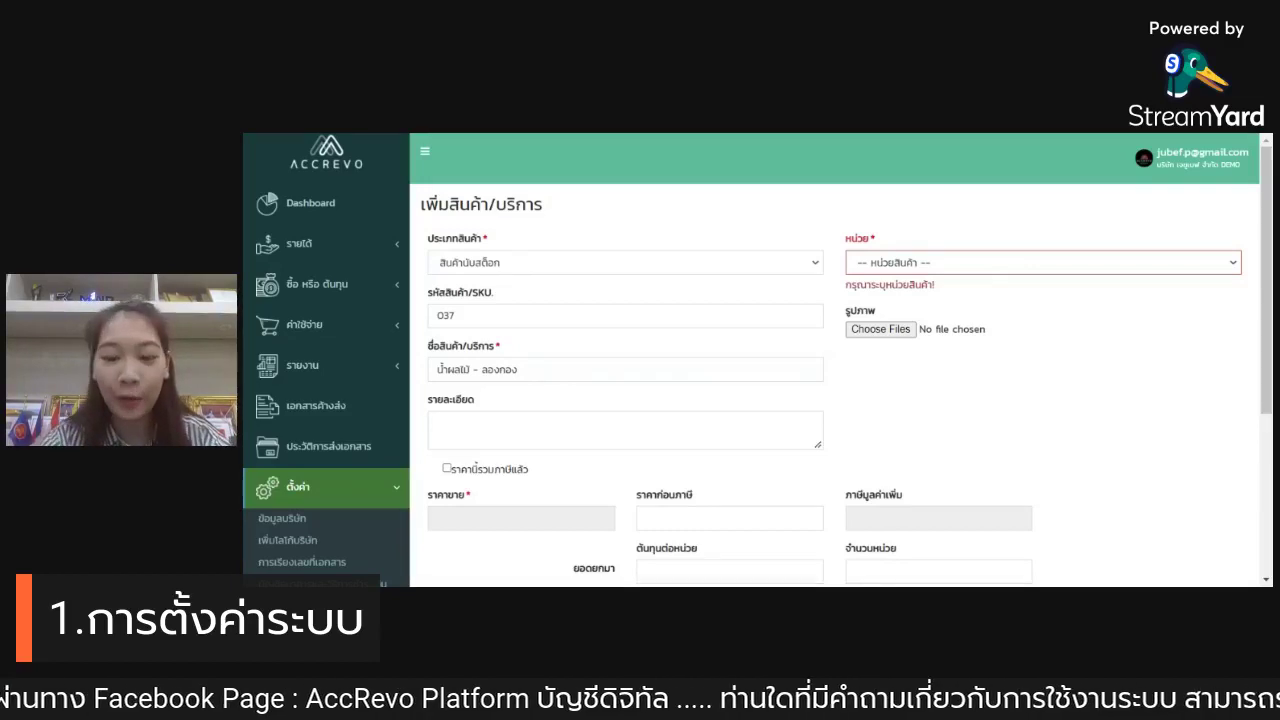
Step: Set the product unit to ขวด
click(1043, 262)
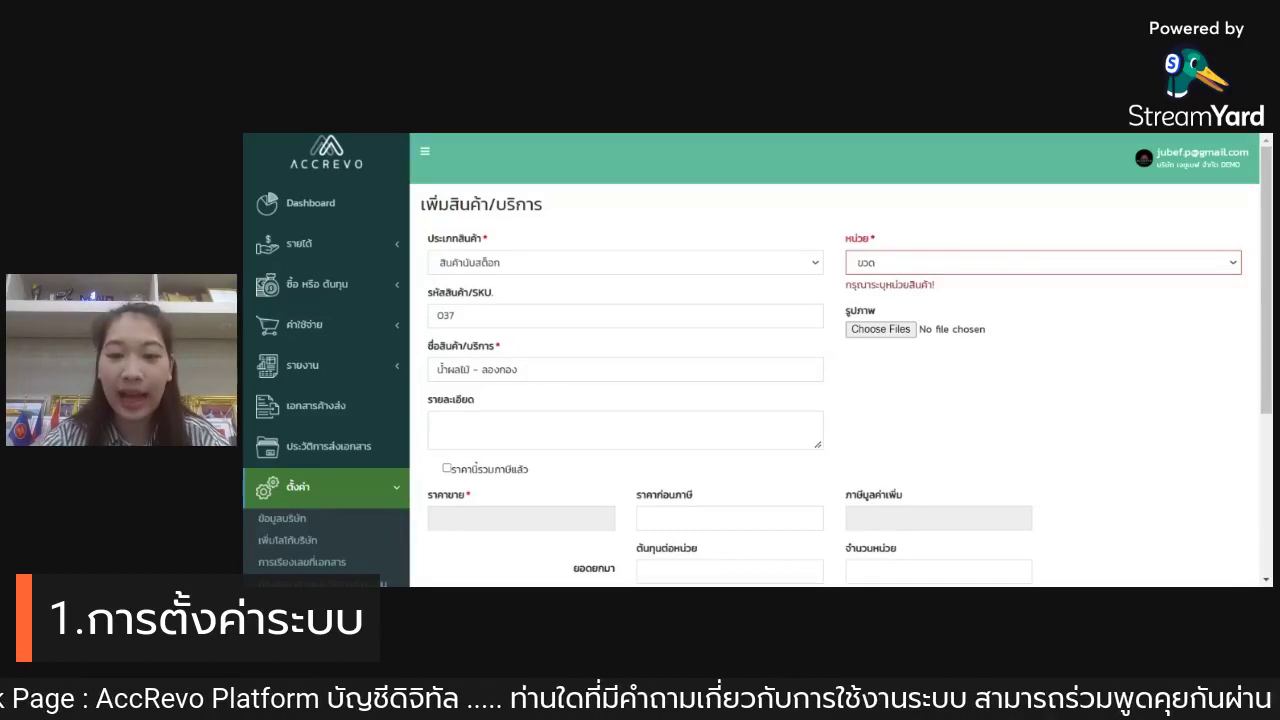
scroll(1066, 259, down, 1)
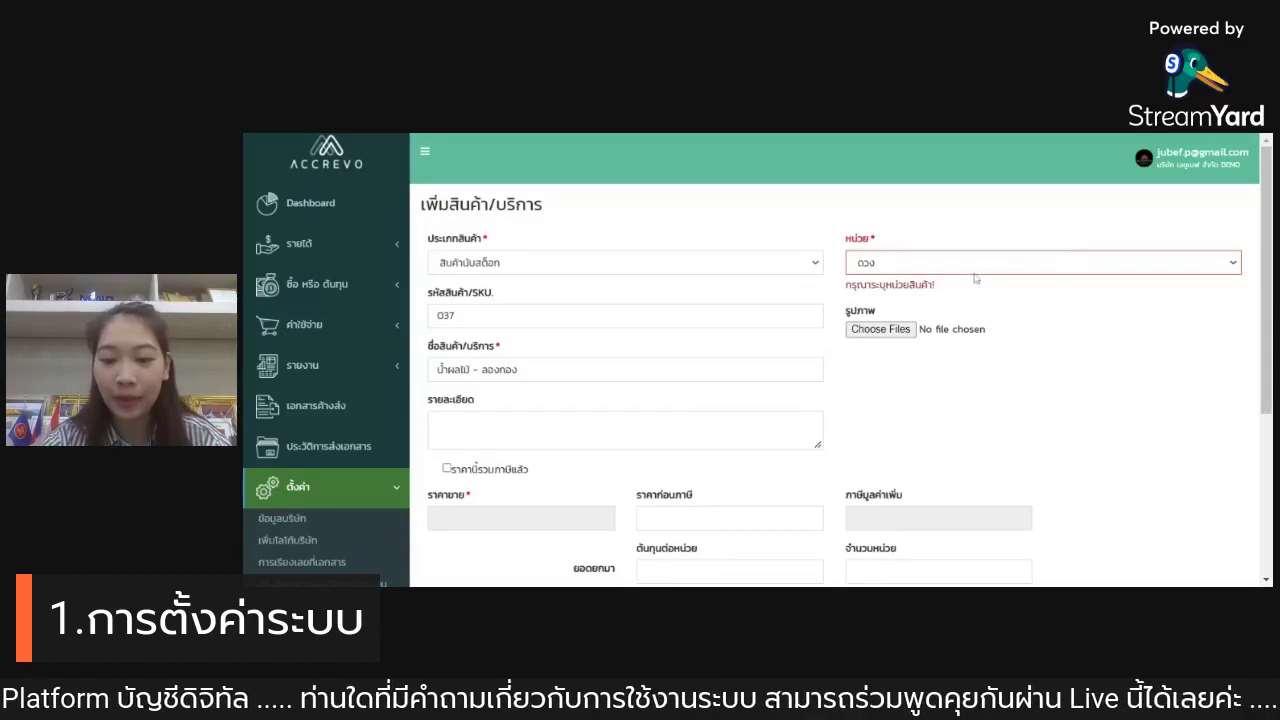
key(Up)
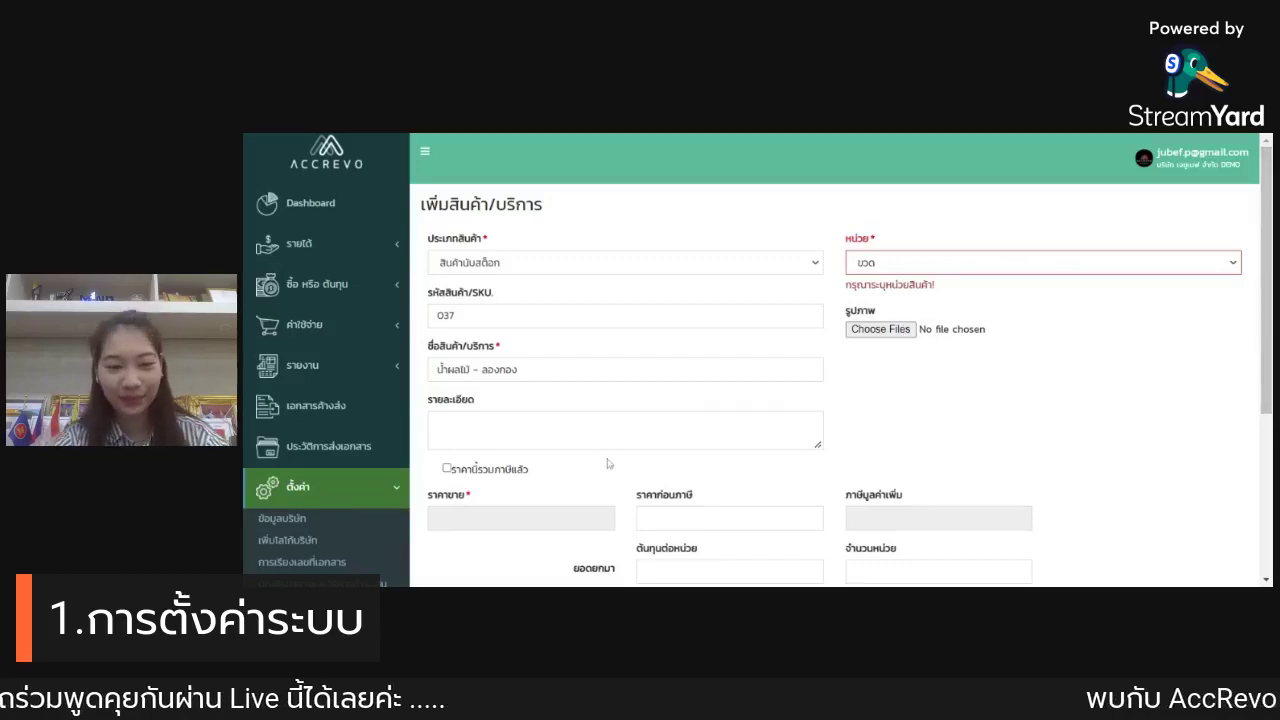
scroll(608, 463, down, 1)
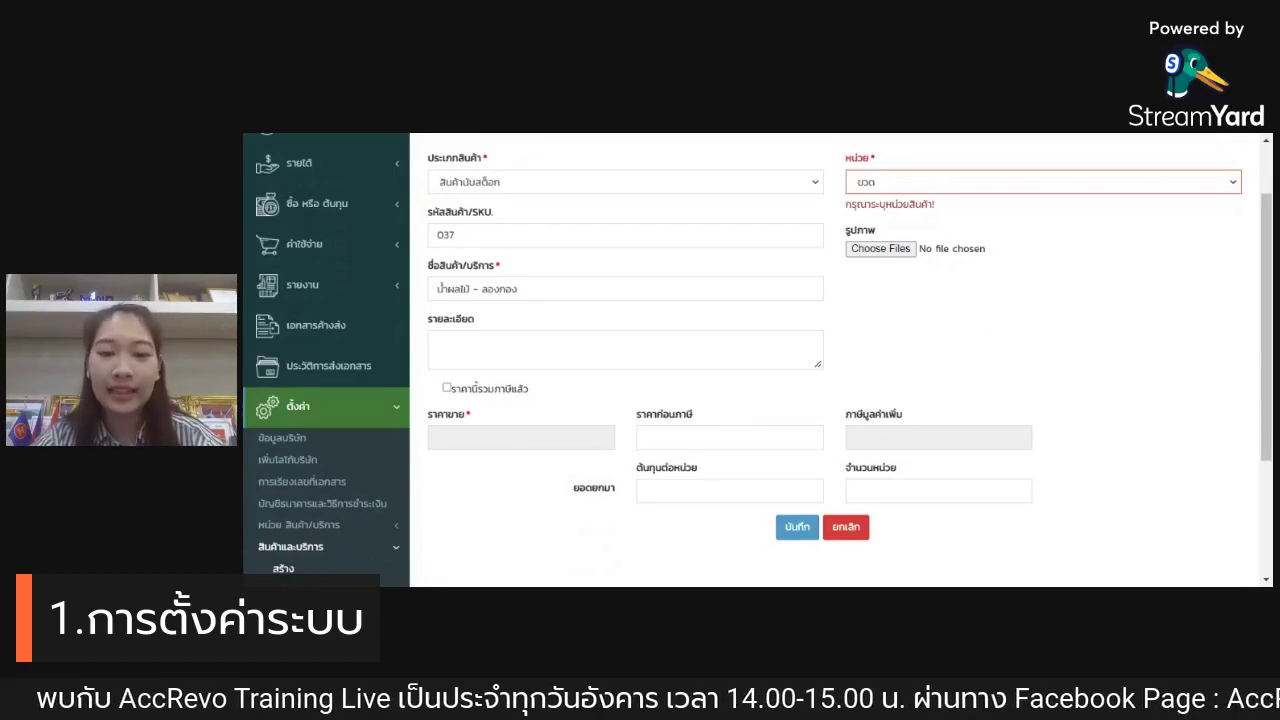
Step: Set the selling price to 35.00, marked as VAT-inclusive
click(713, 438)
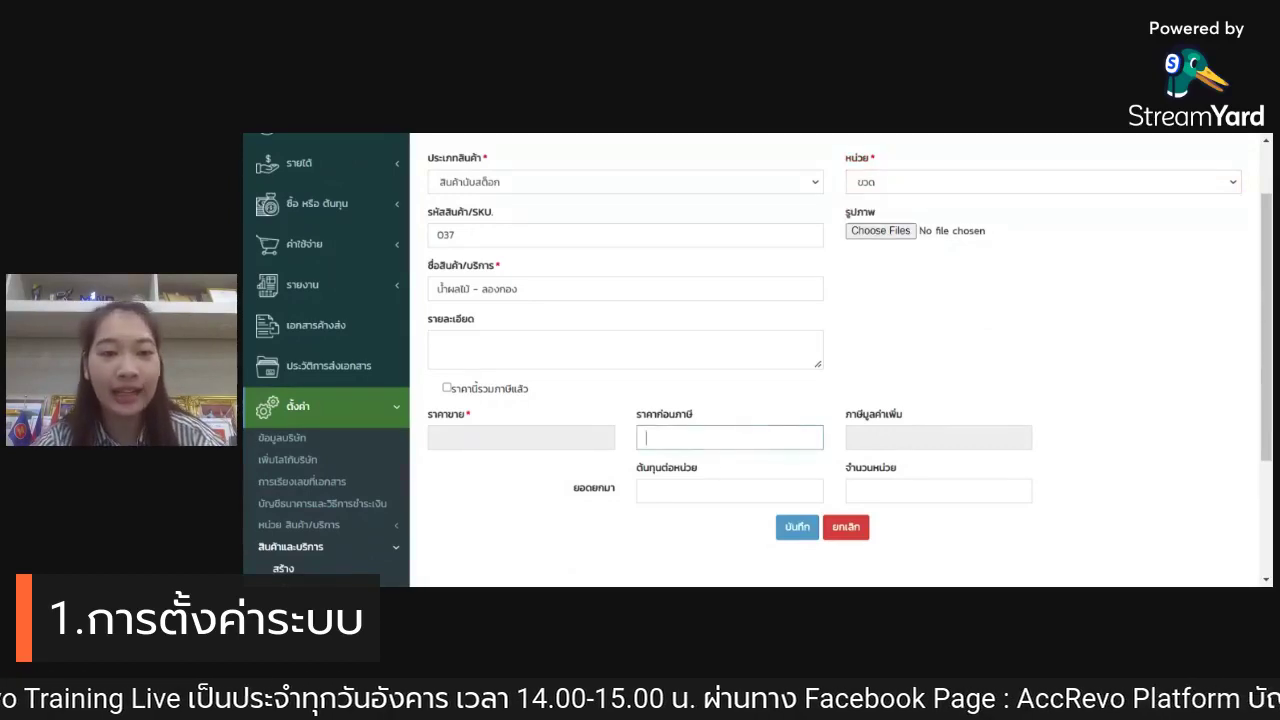
click(597, 391)
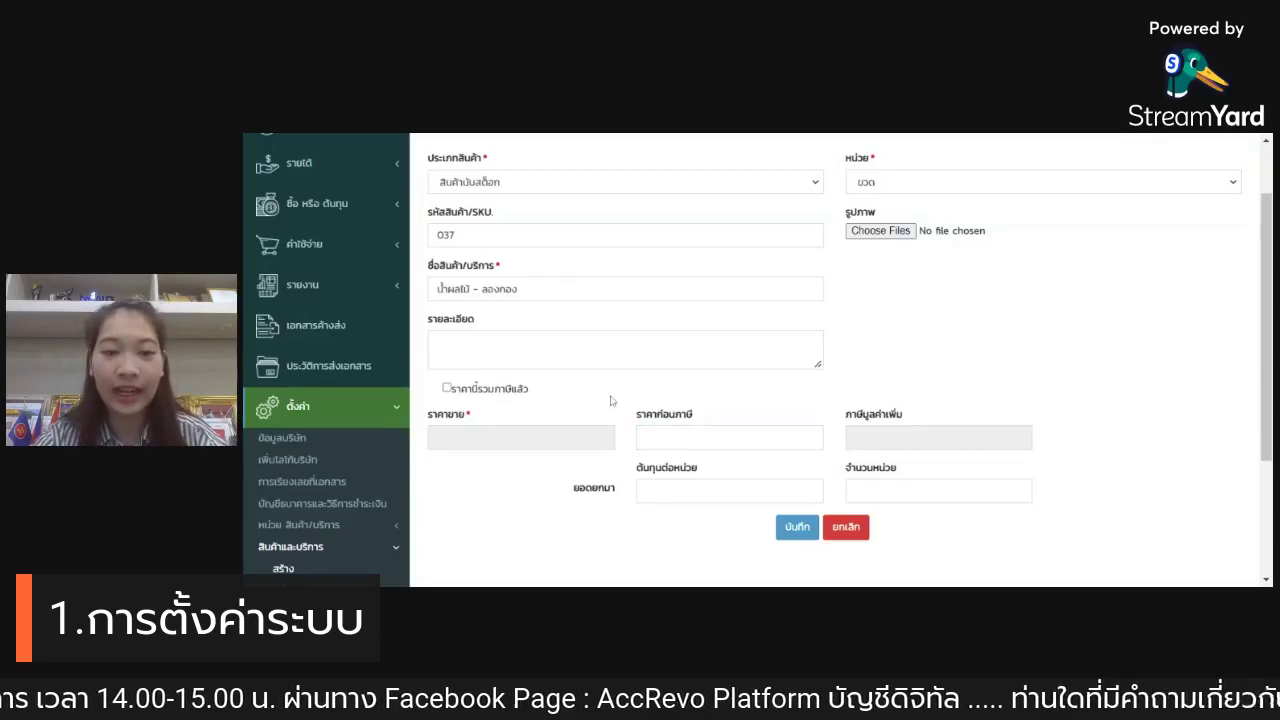
key(Tab)
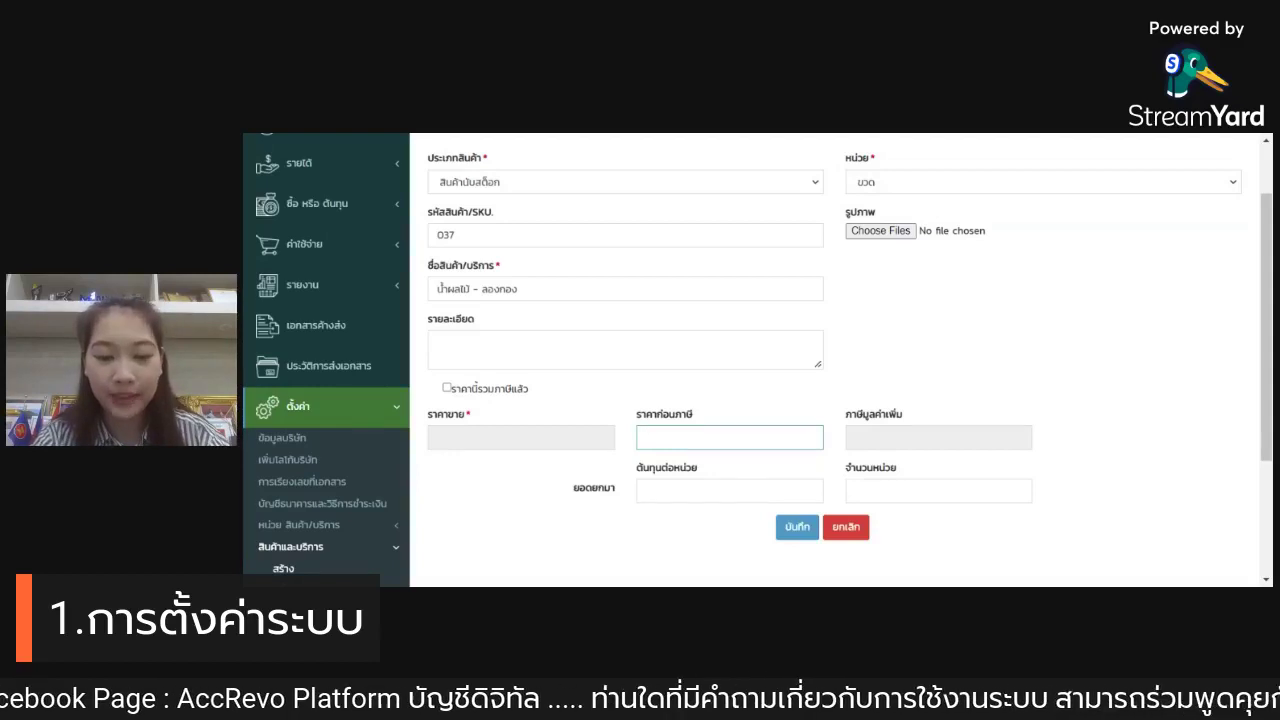
text(35)
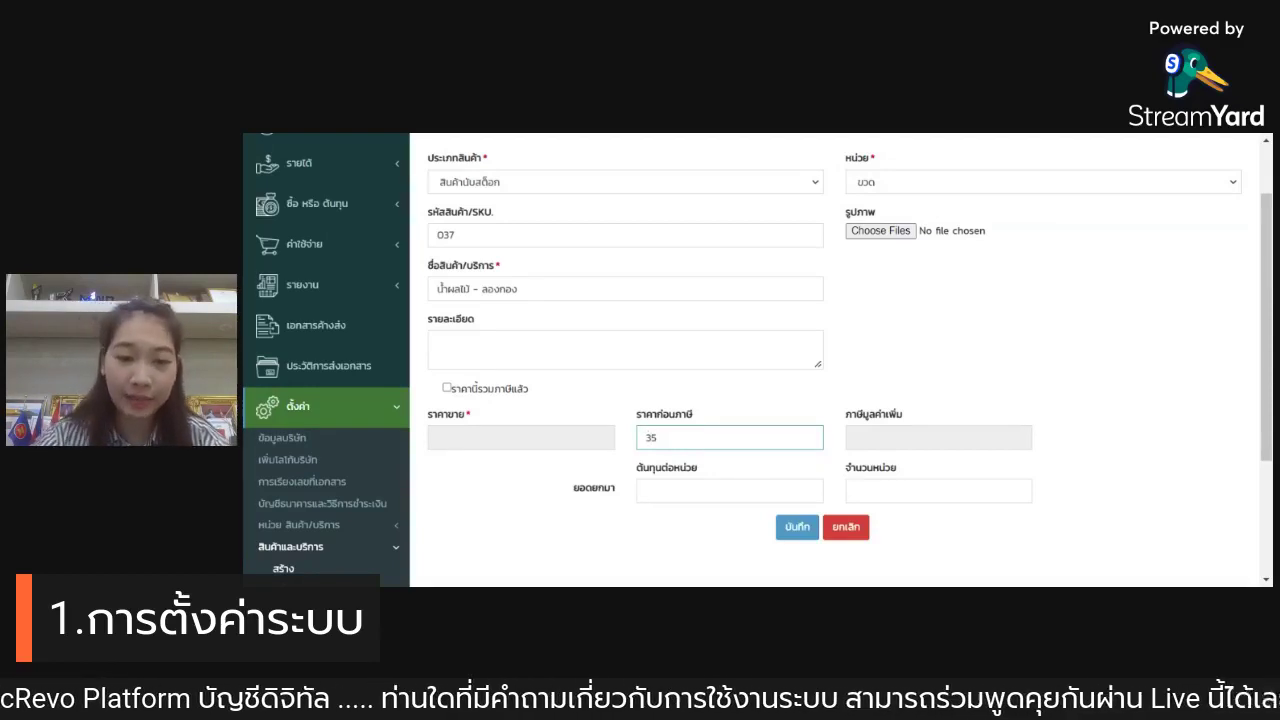
click(1054, 372)
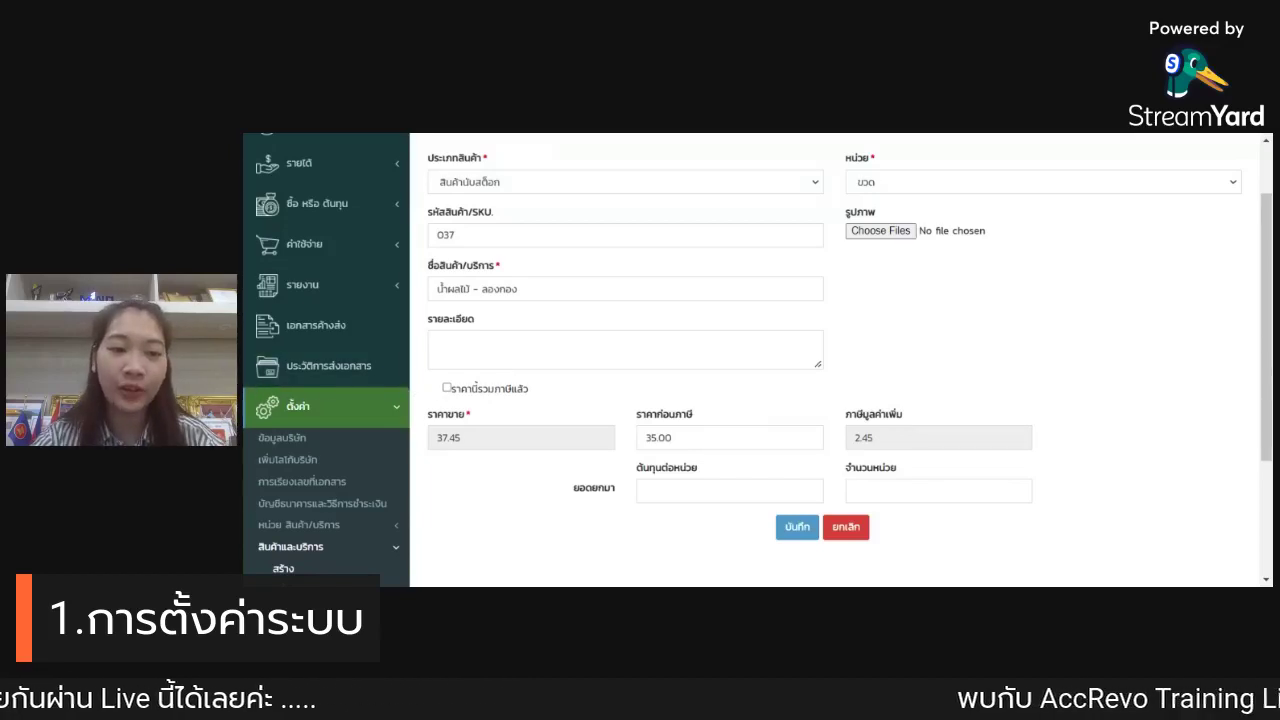
click(447, 389)
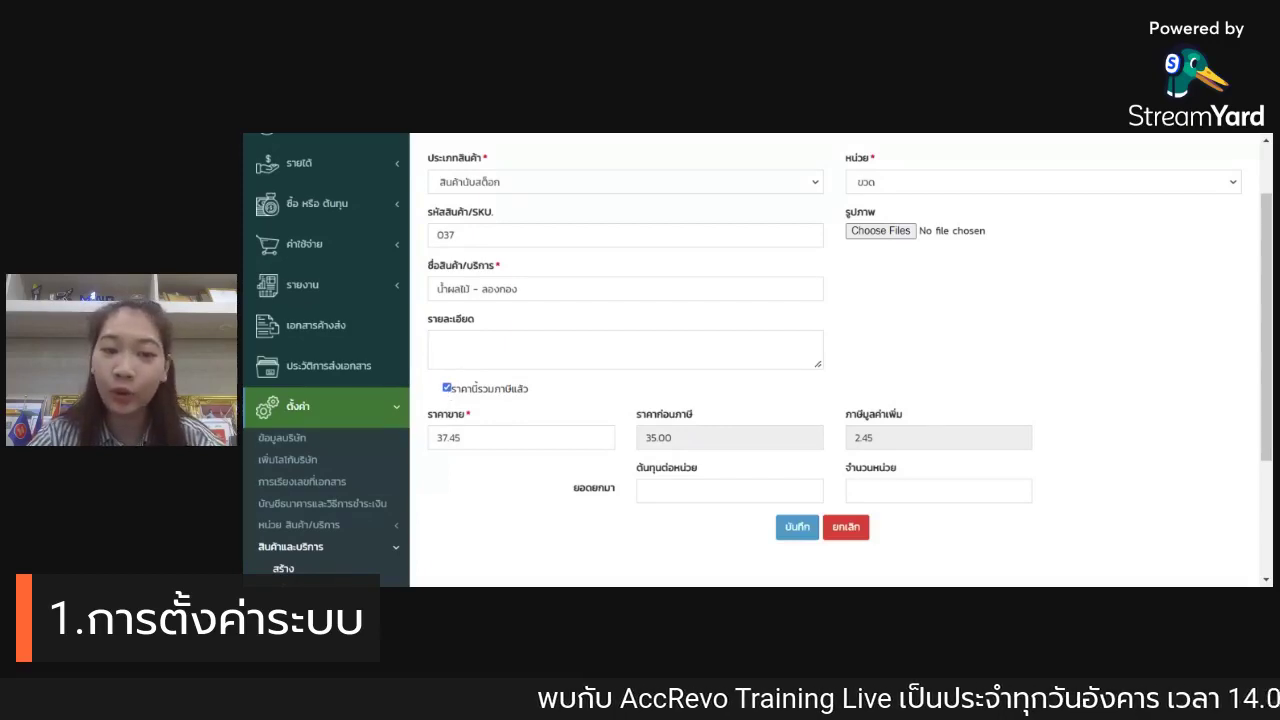
key(Tab)
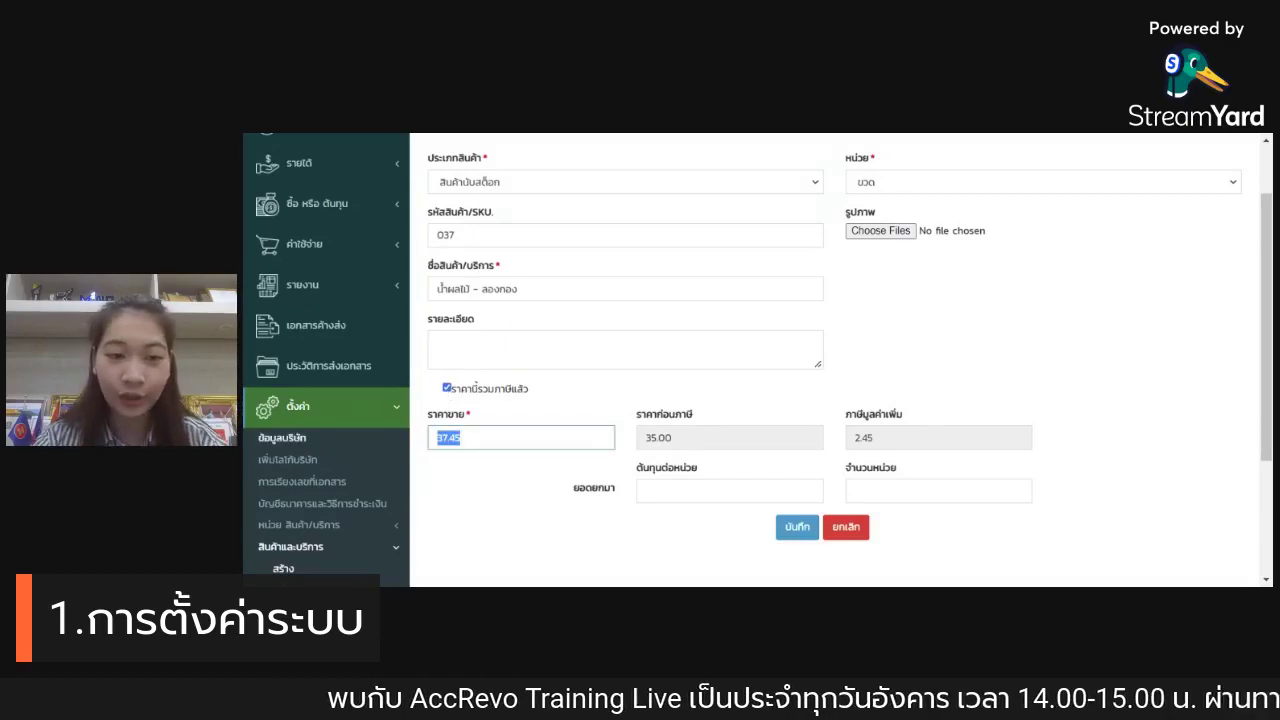
text(35)
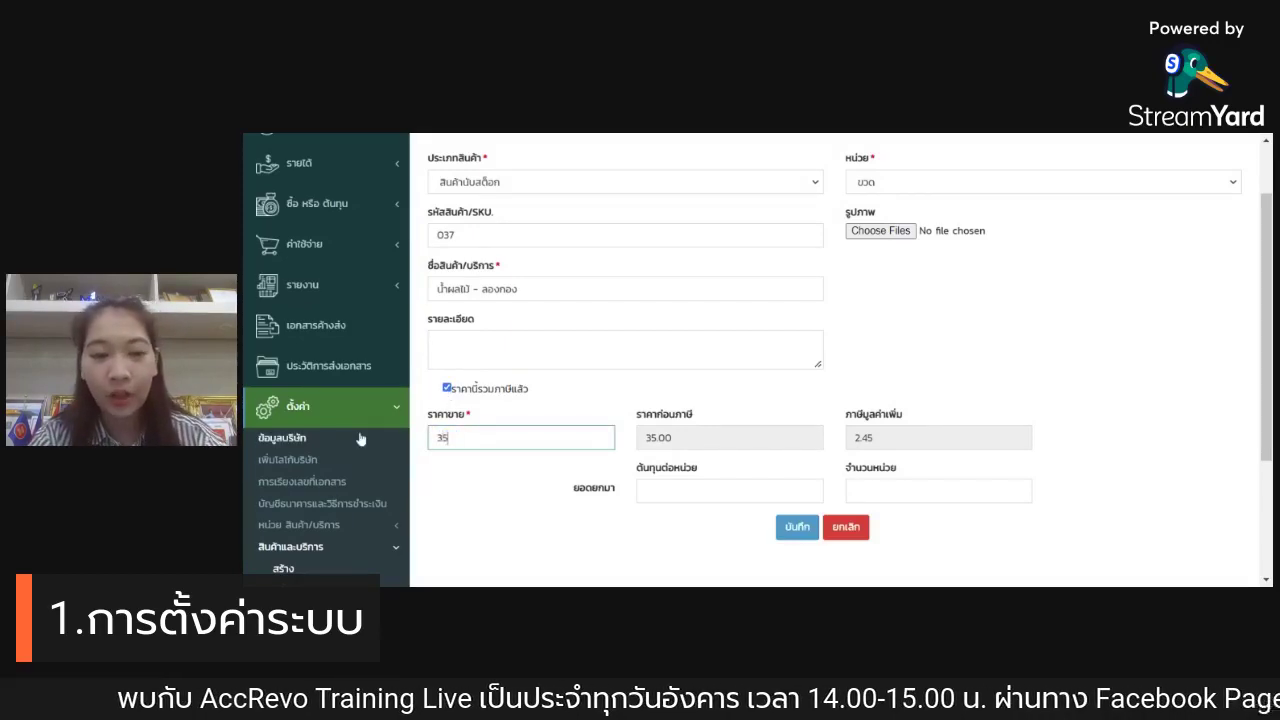
click(477, 482)
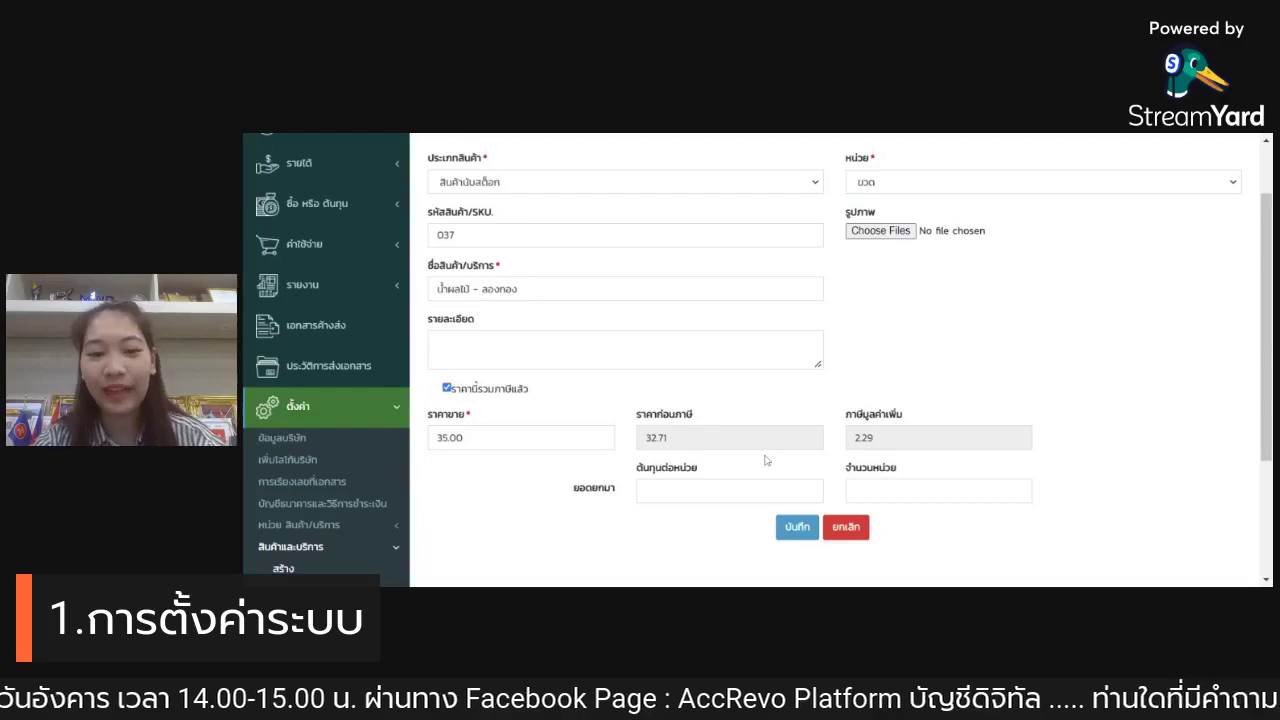
Step: Enter unit cost 30 and opening quantity 100, then save the juice product
click(720, 489)
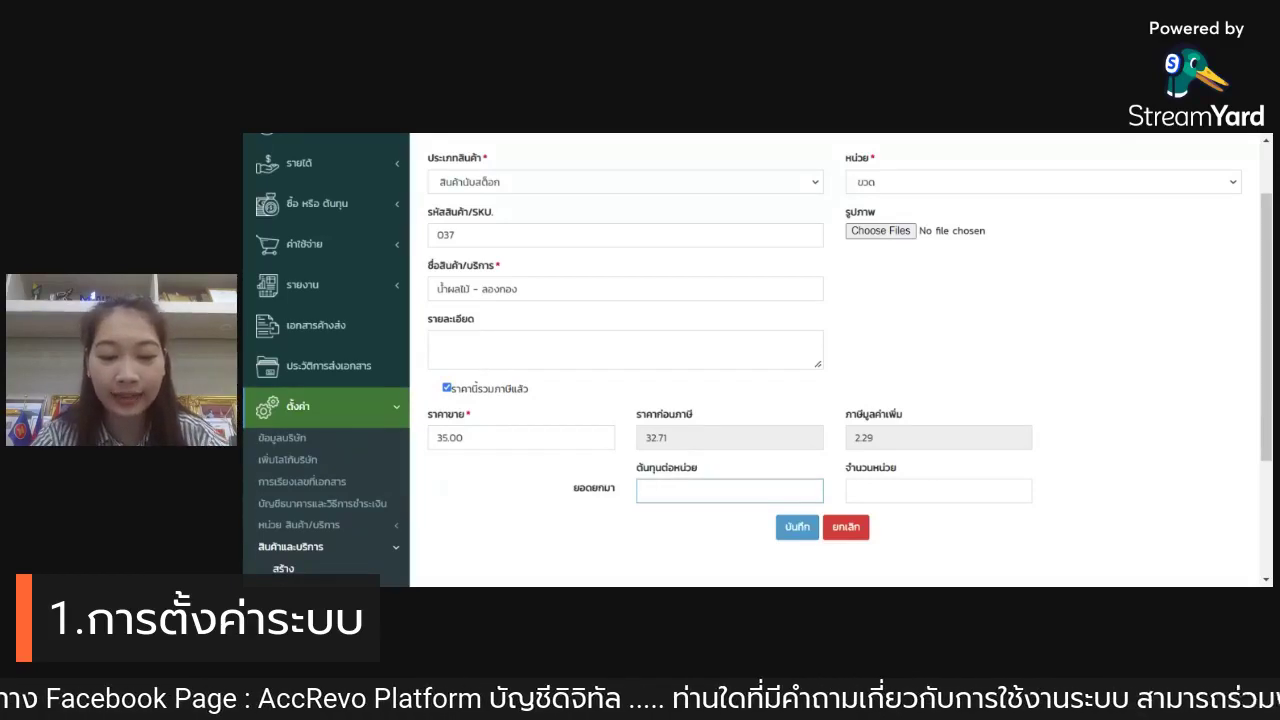
text(100)
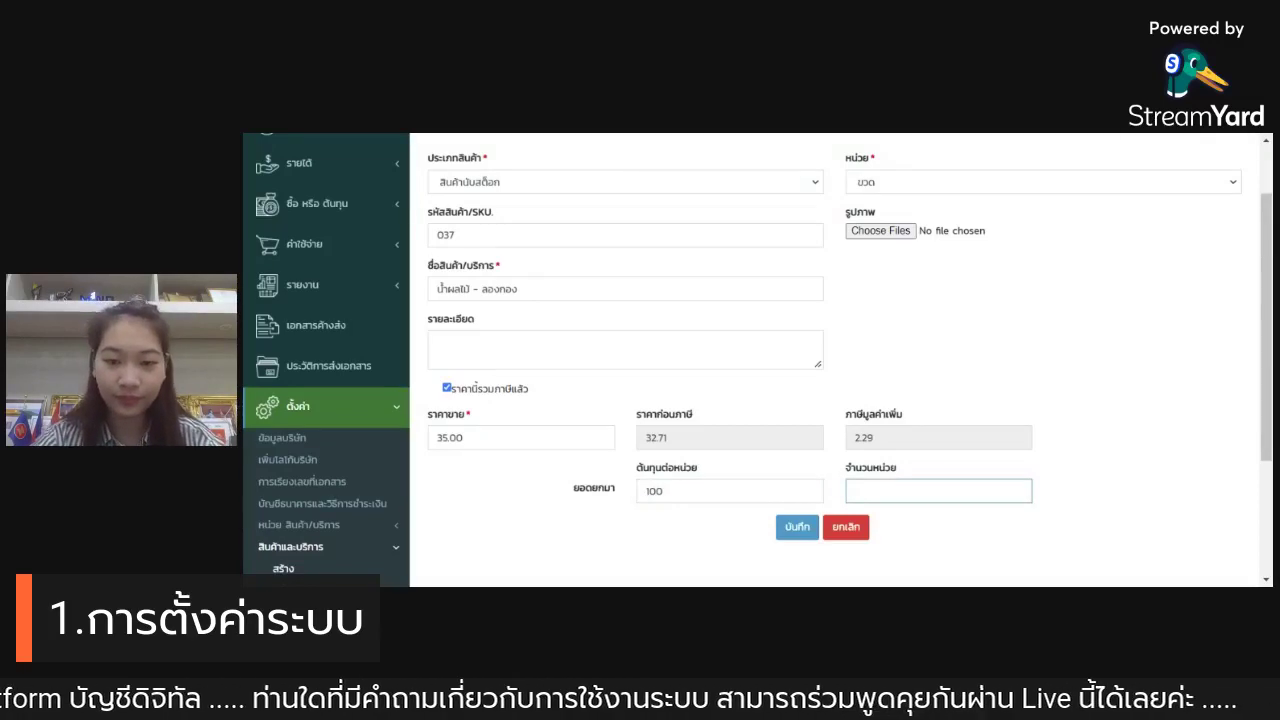
key(shift+Tab)
key(BackSpace)
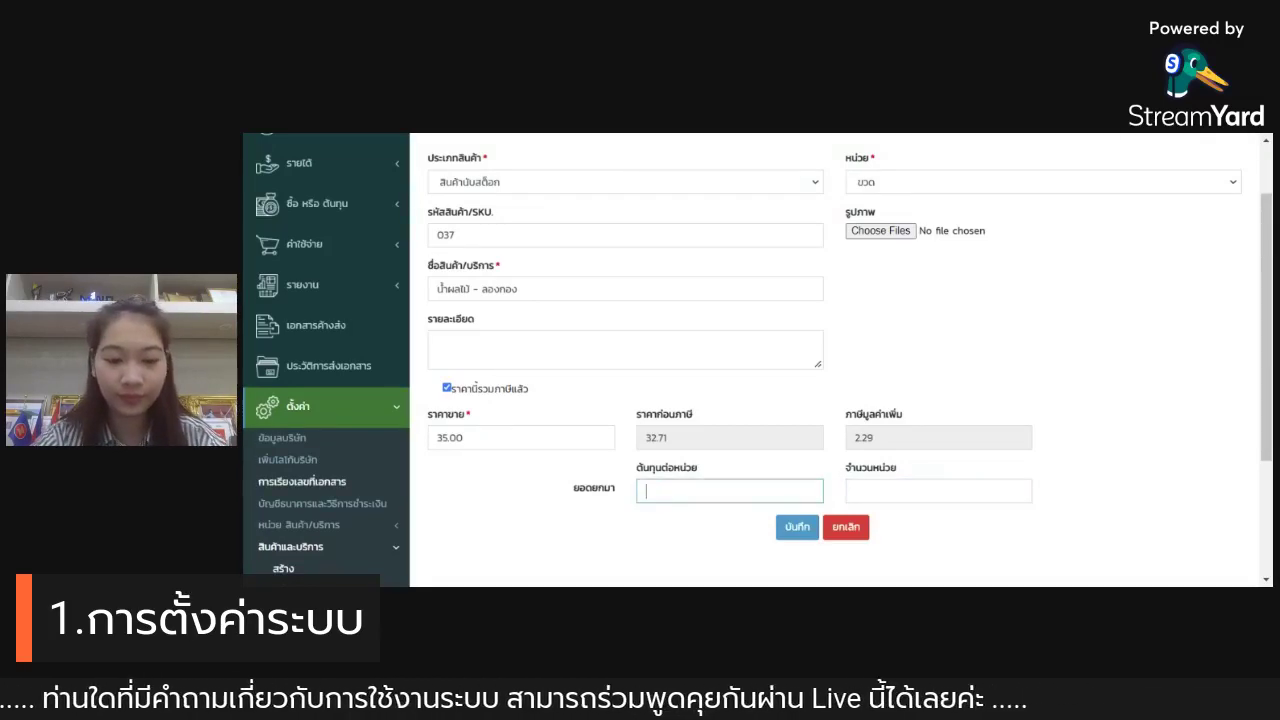
text(30)
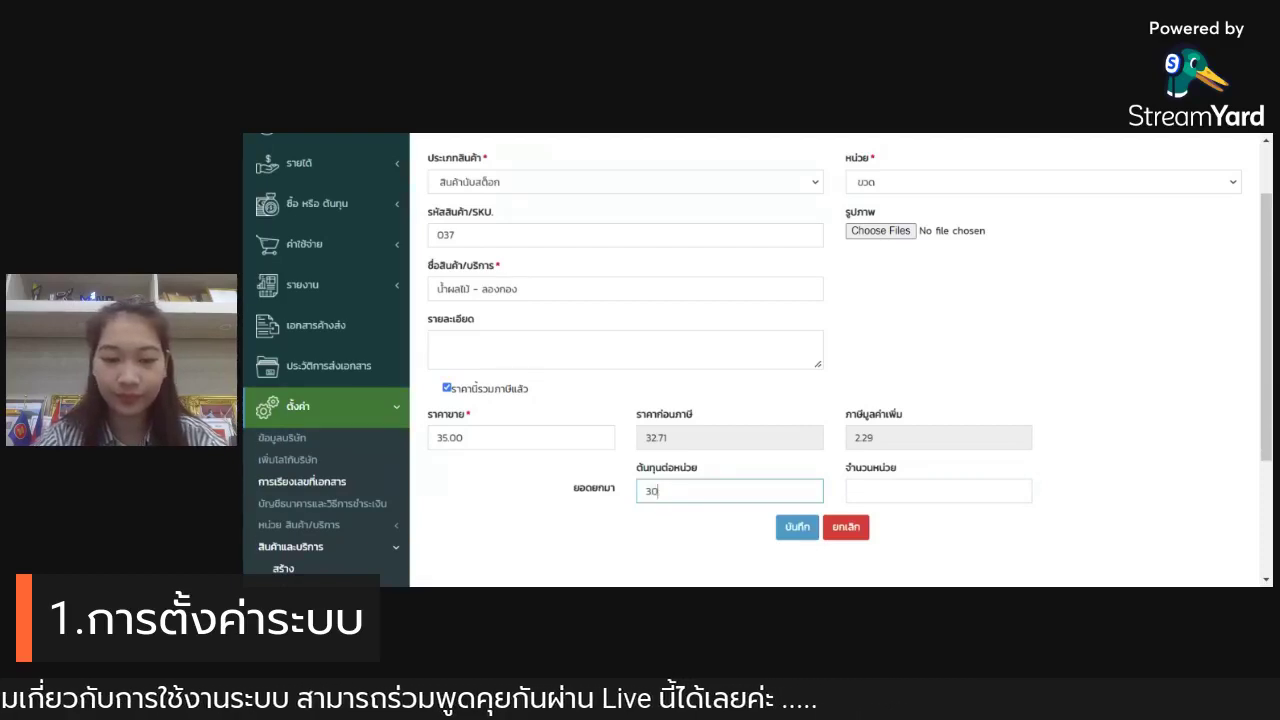
click(866, 492)
text(100)
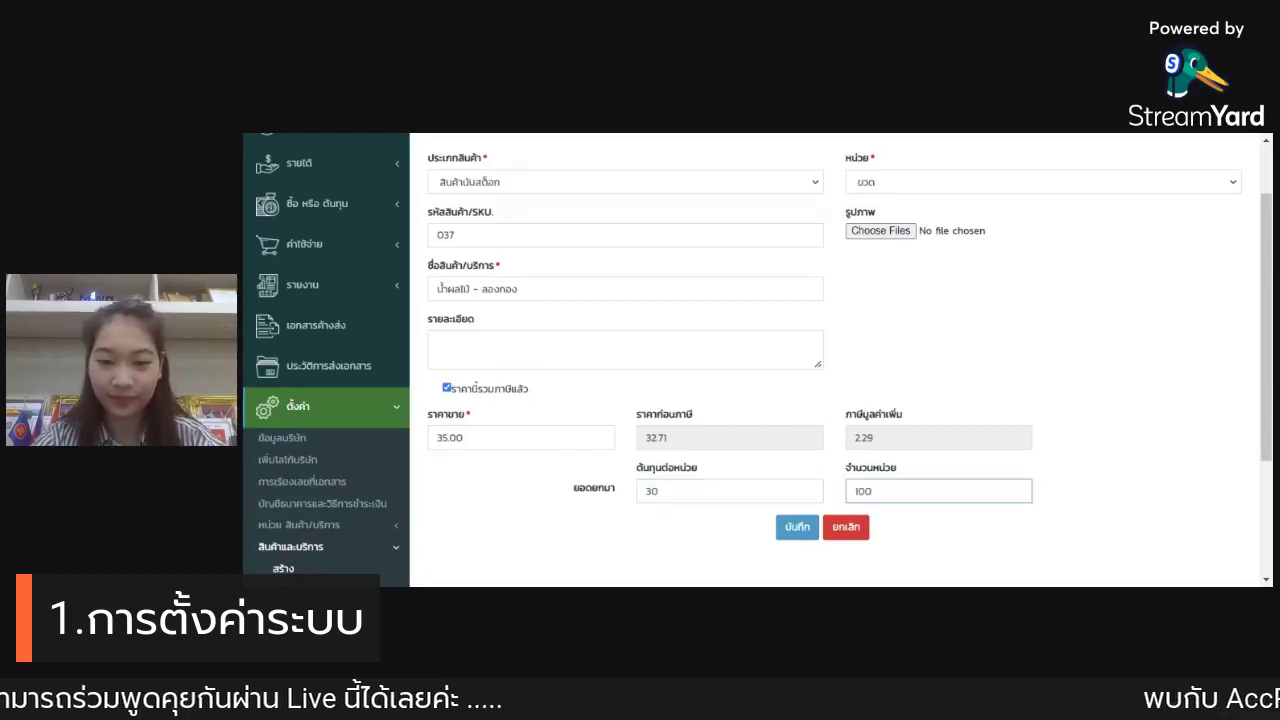
click(1100, 462)
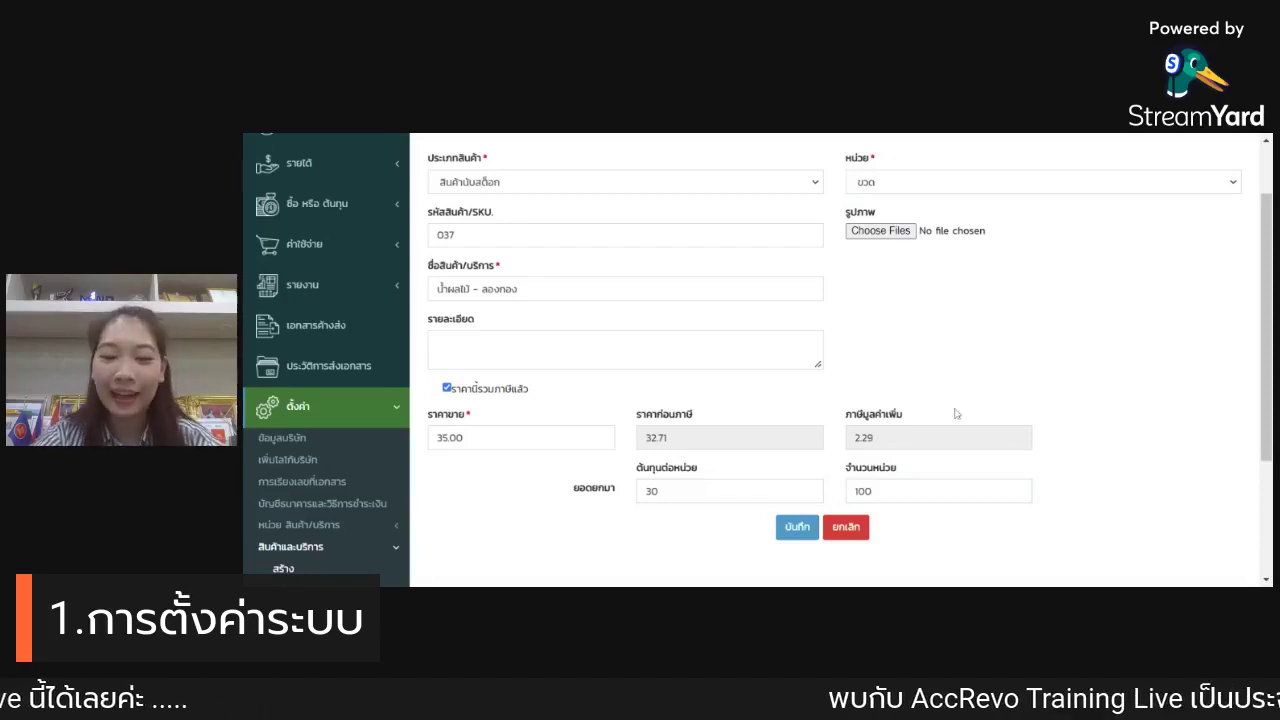
click(811, 527)
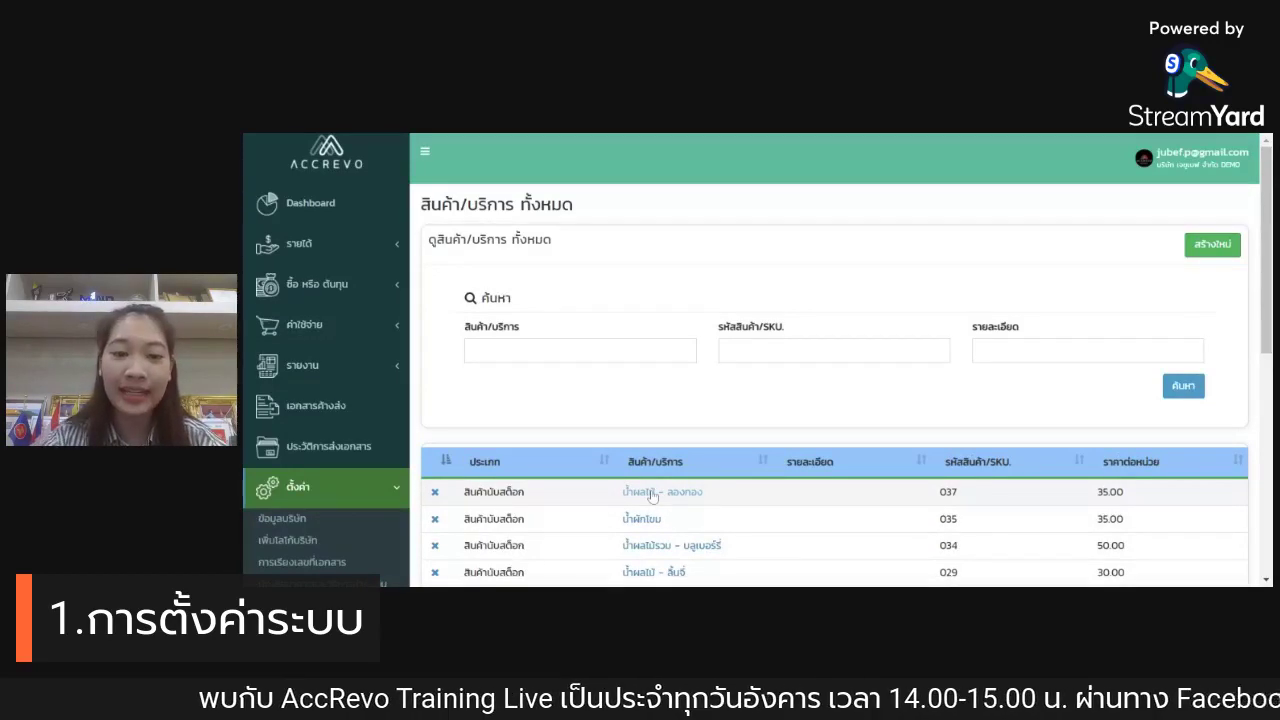
Step: Scroll the product list, then expand รายชื่อลูกค้า/ผู้จำหน่าย in the settings sidebar
scroll(610, 420, down, 1)
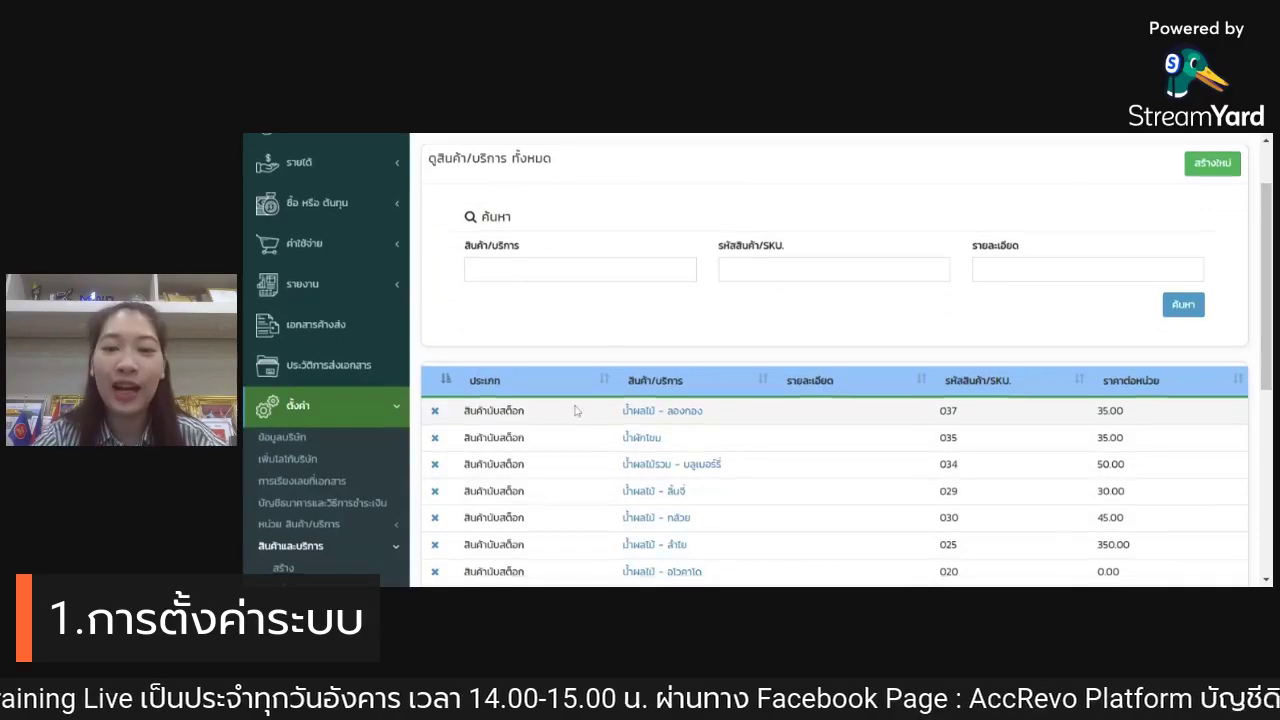
scroll(577, 410, down, 2)
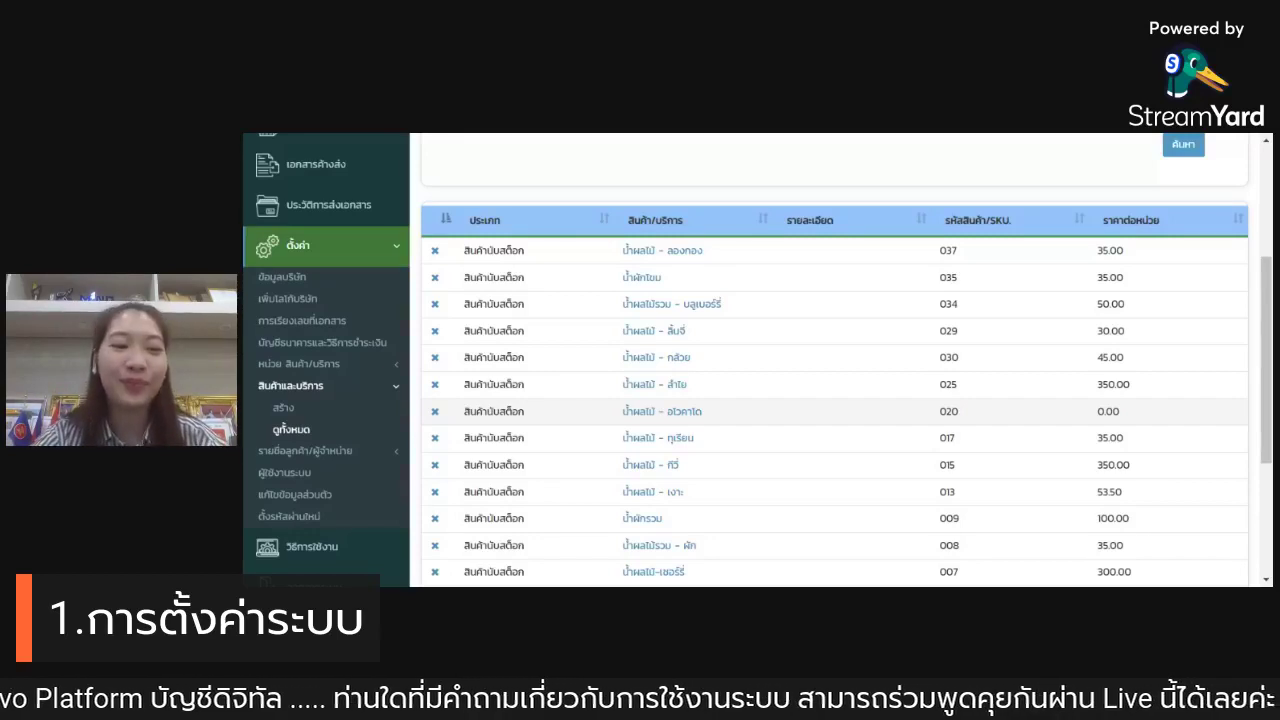
click(358, 451)
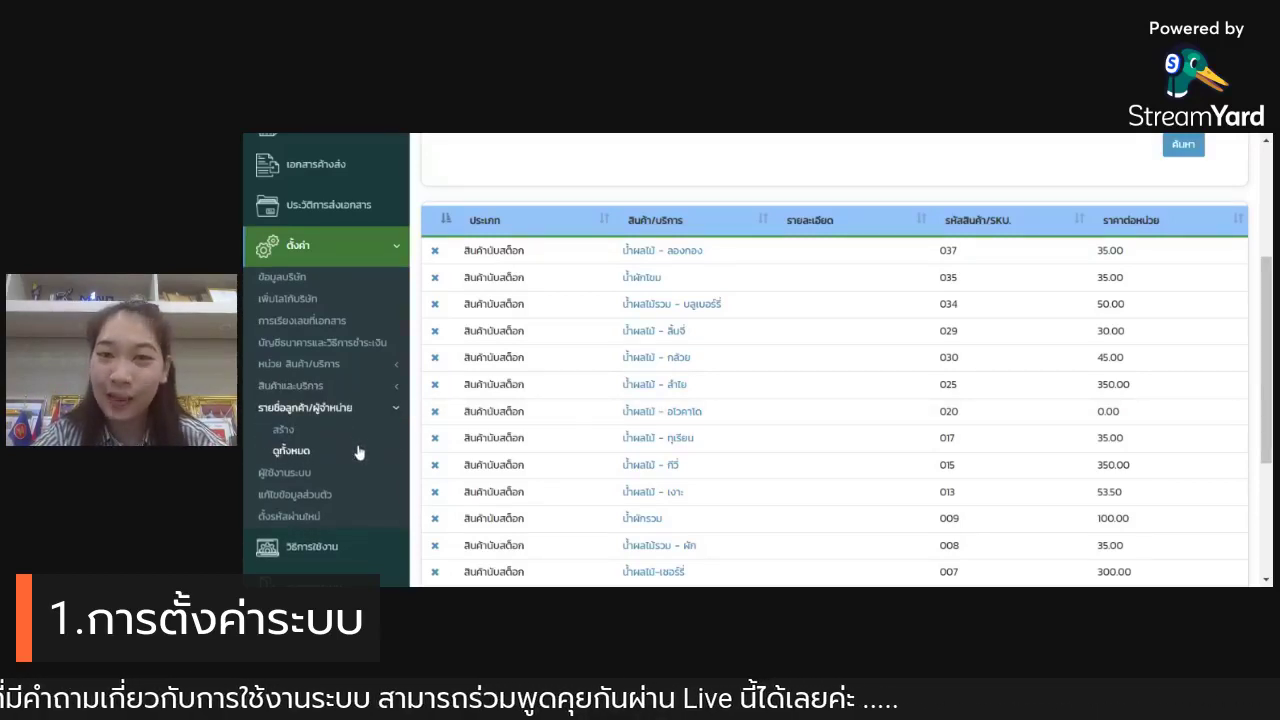
Step: Start a new customer record named 'บริษัท ไหนทองคำ จำกัด'
click(280, 432)
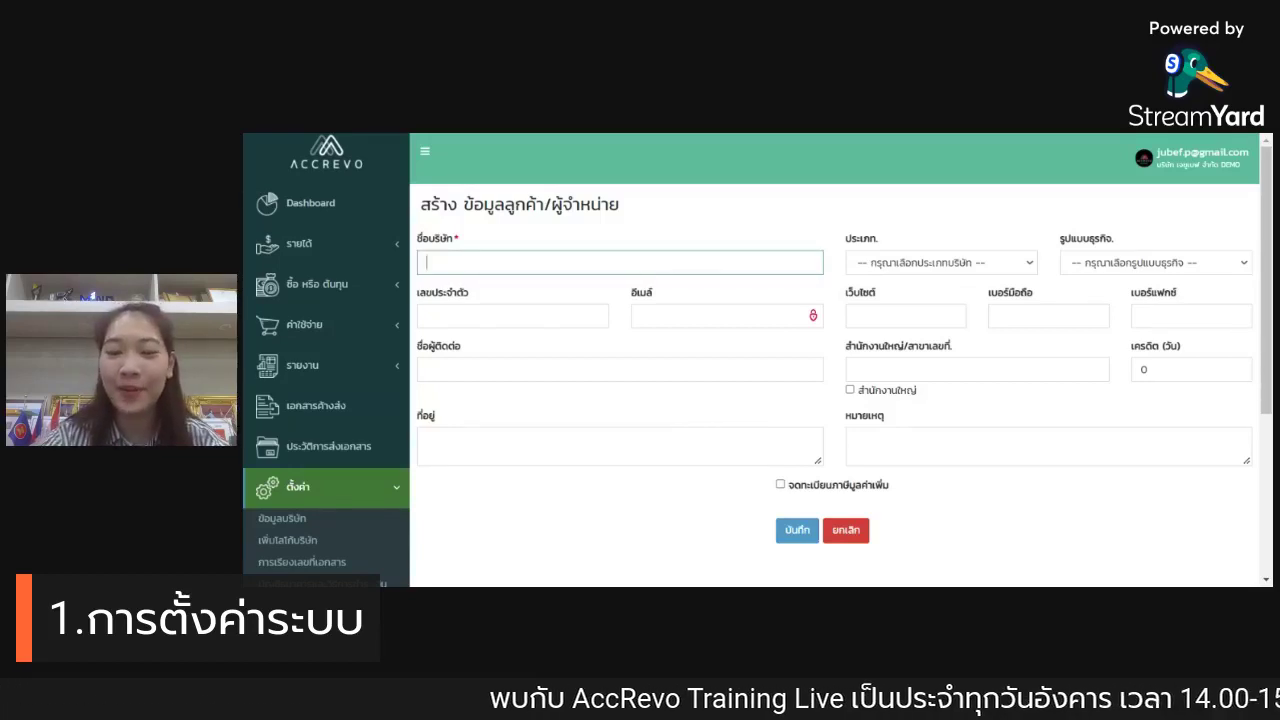
text(บริ)
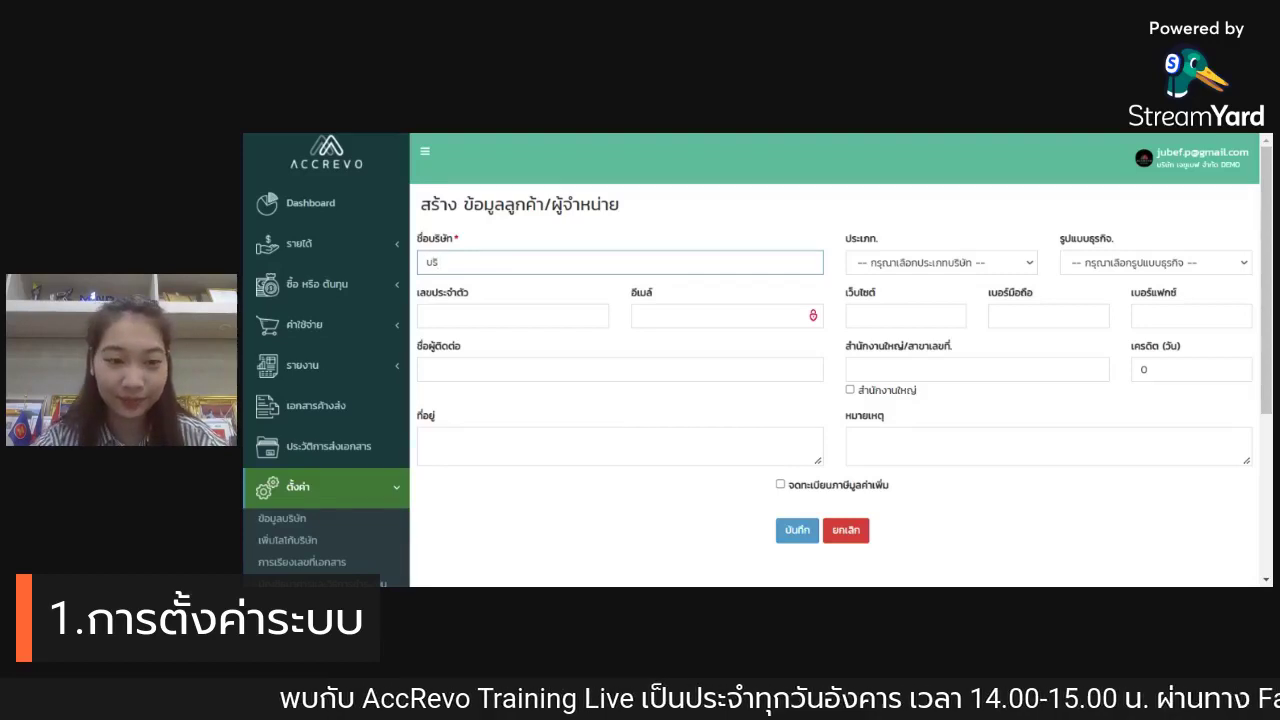
key(Down)
key(Return)
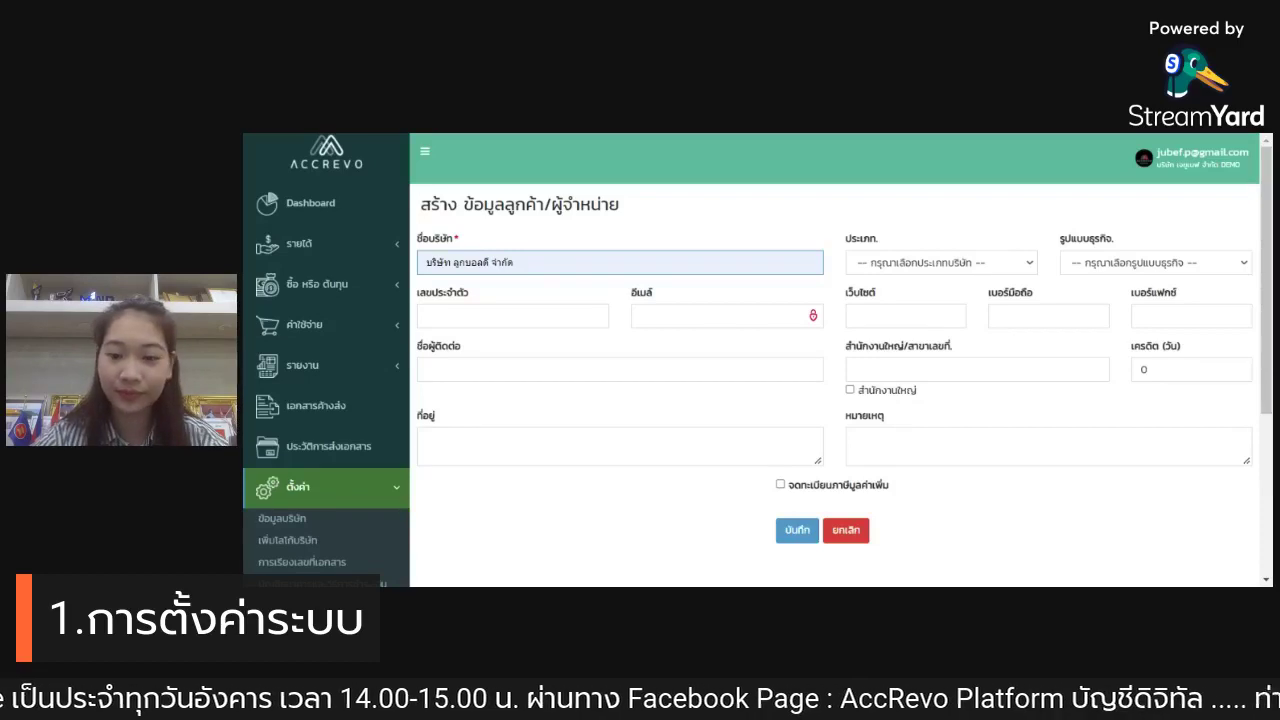
key(ctrl+a)
text(บริ)
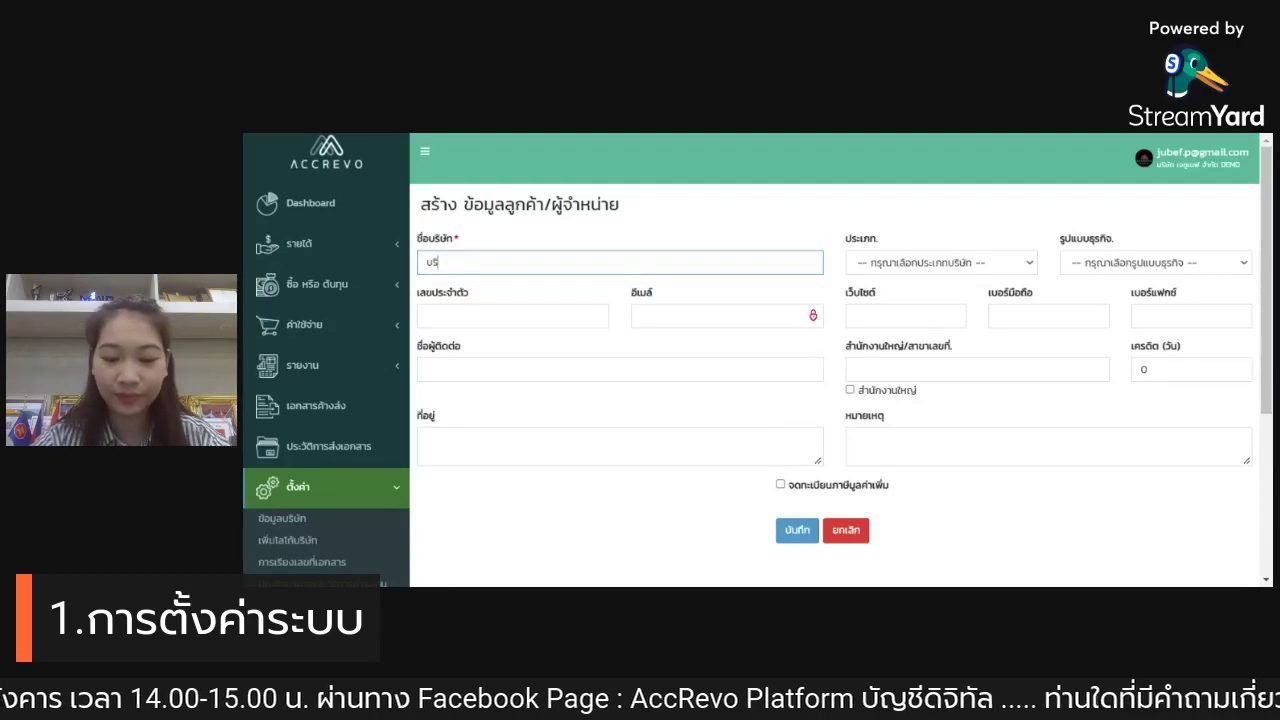
text(ษัท ไห)
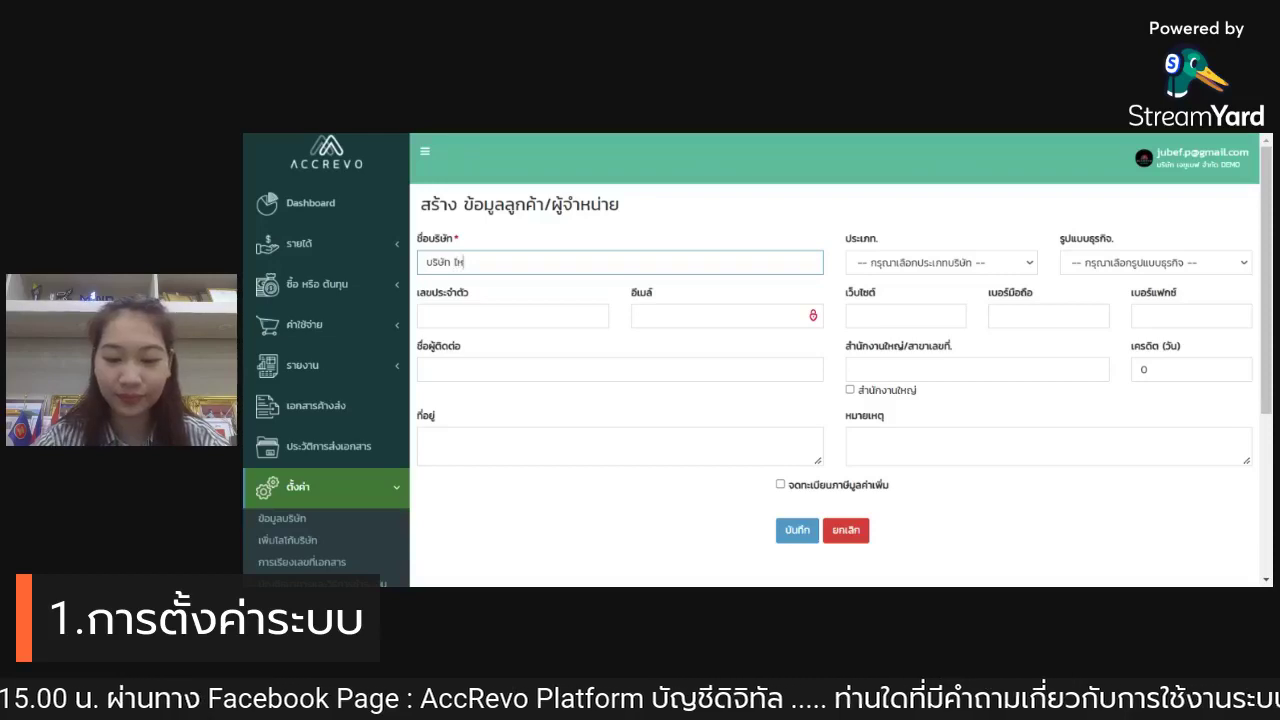
text(นทอง)
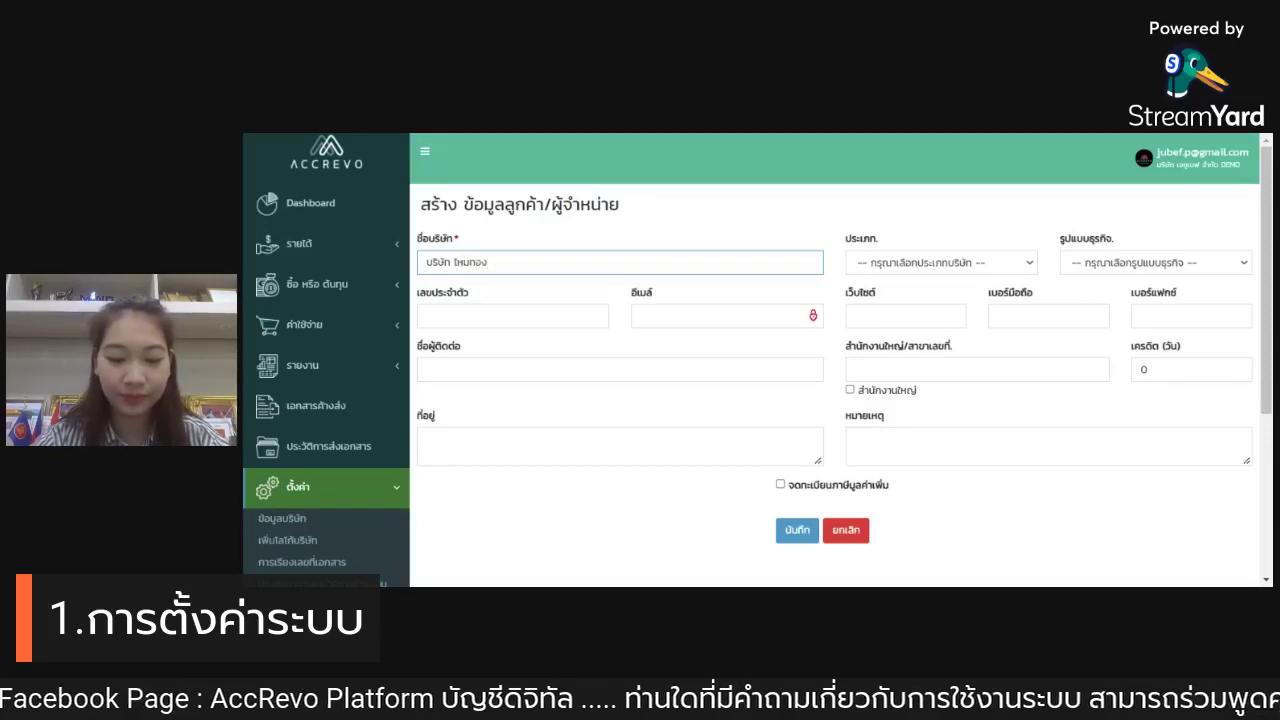
text(คำ จำก)
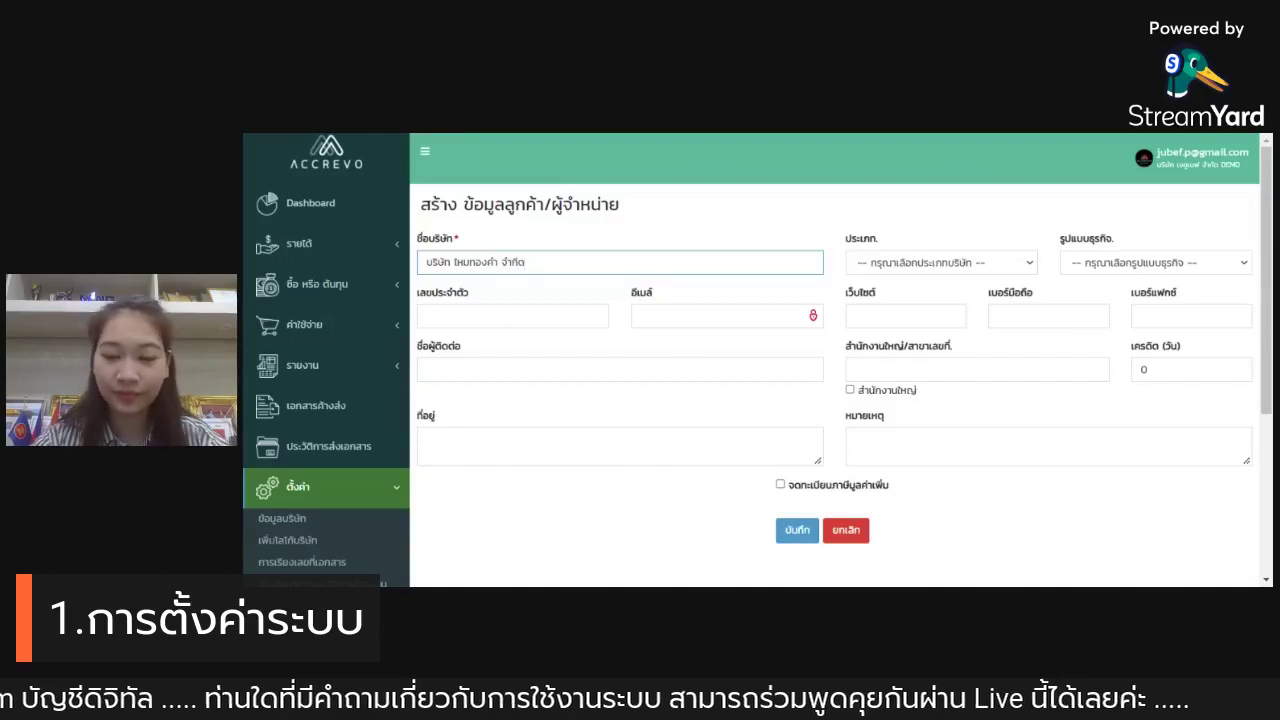
text(ัด)
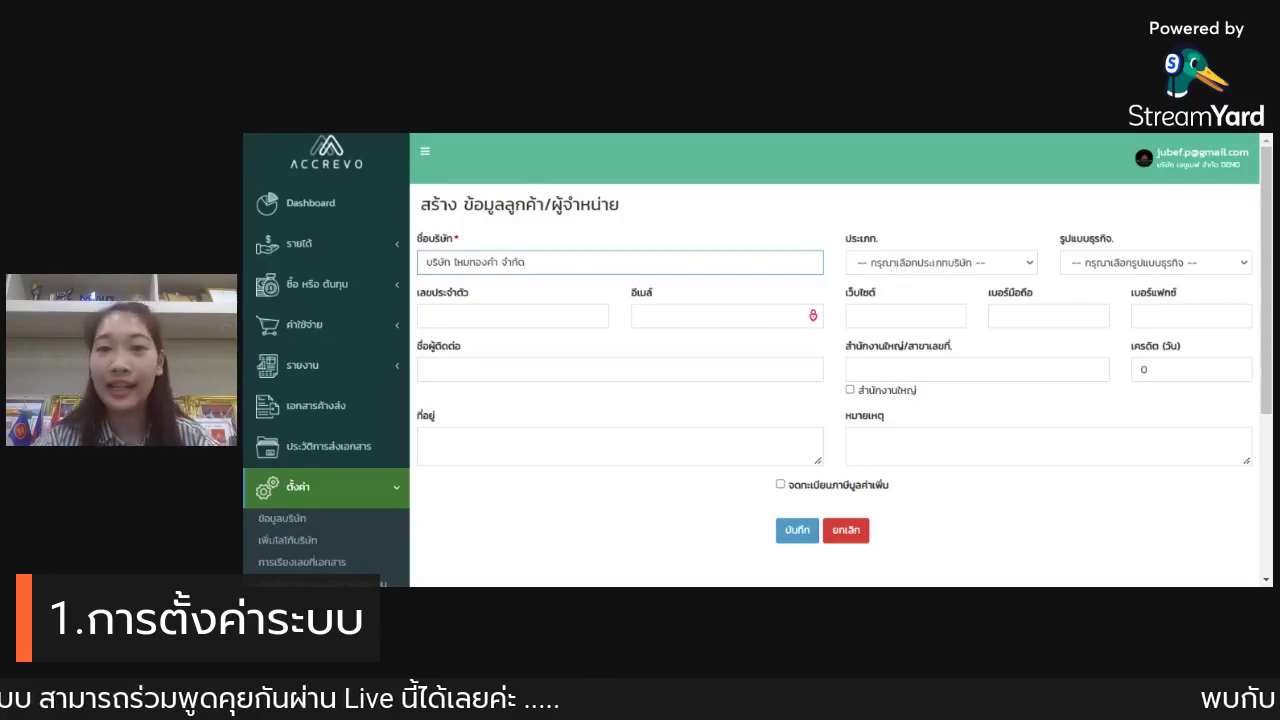
Step: Set the contact type to ลูกค้า/ผู้จำหน่าย and the business type to บริษัทจำกัด
click(892, 264)
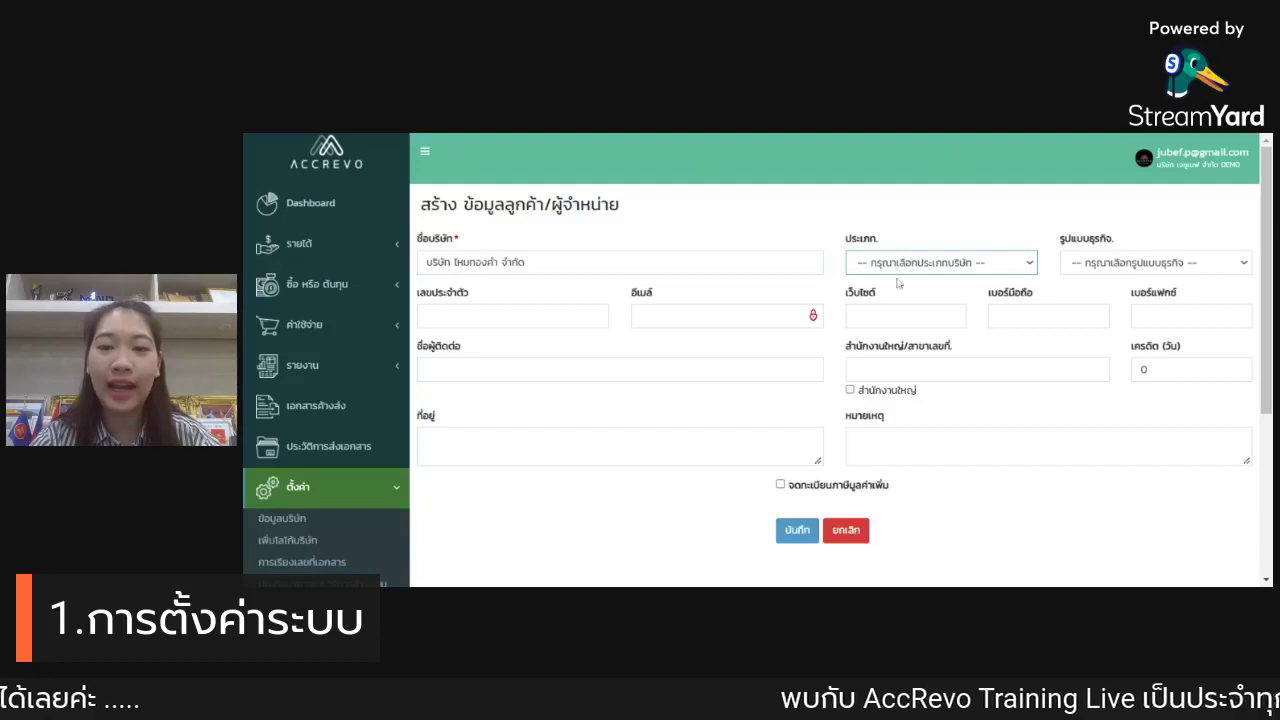
click(899, 284)
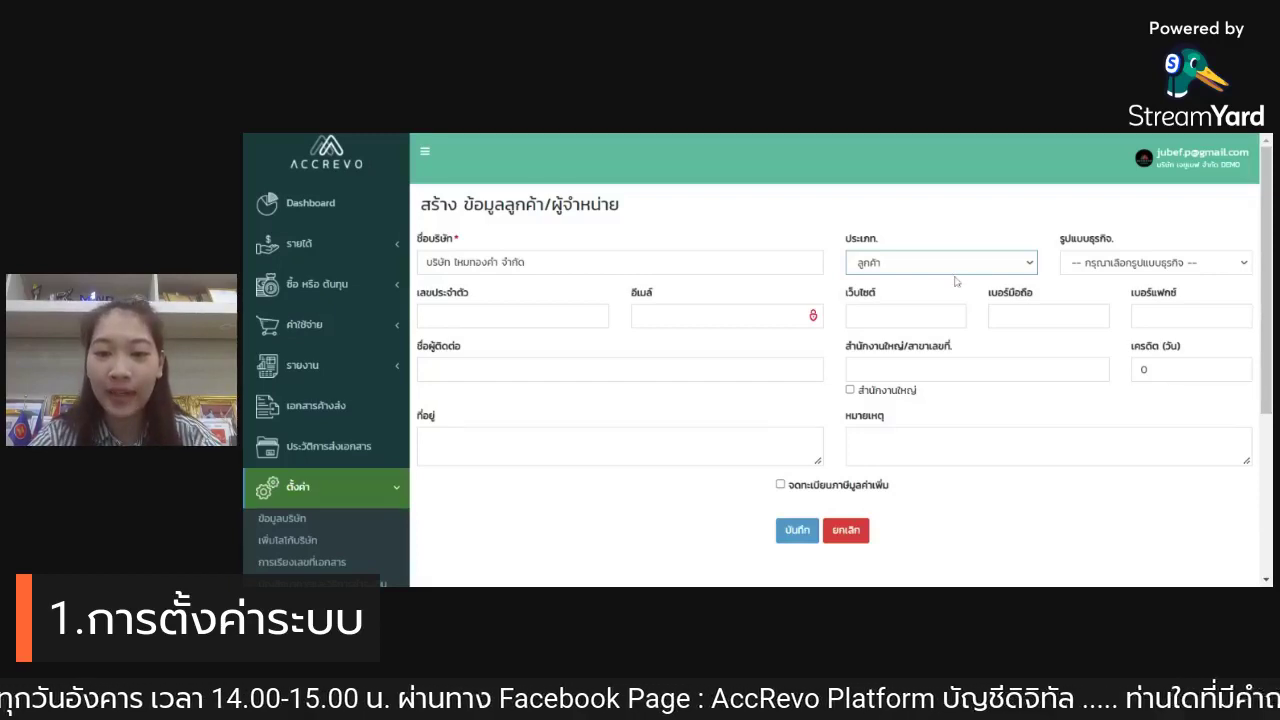
click(958, 336)
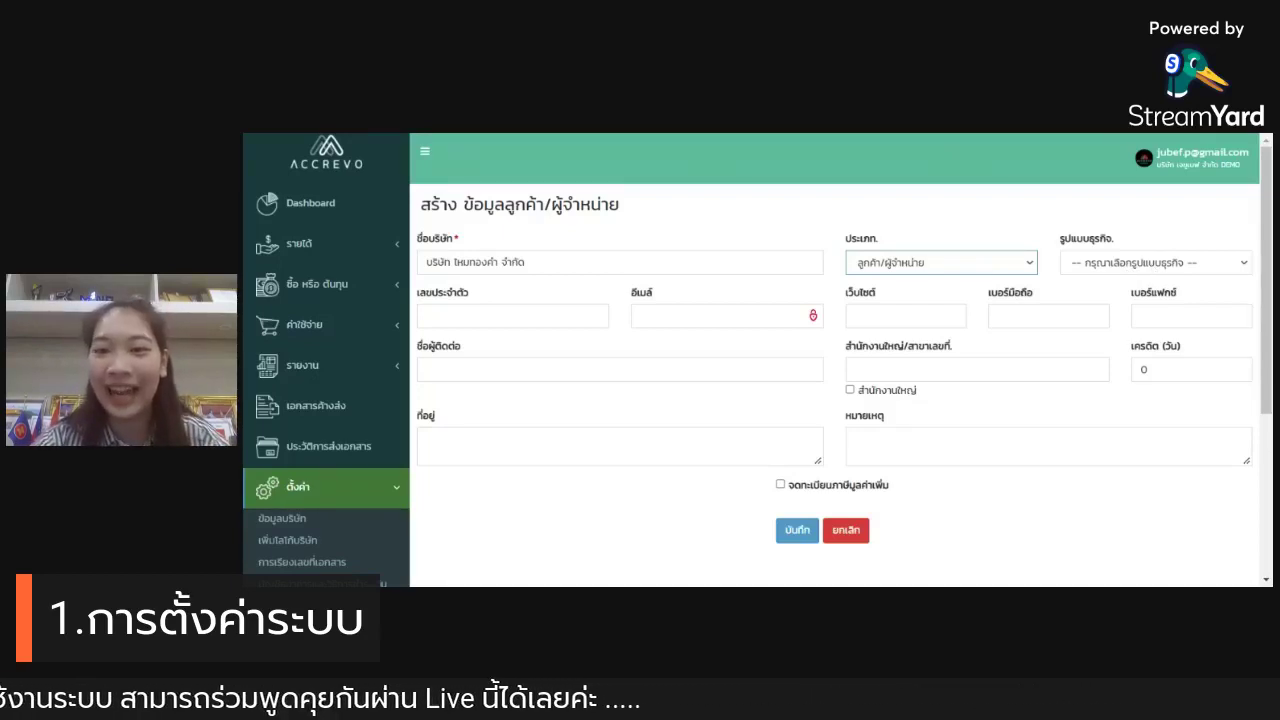
key(Tab)
key(Down)
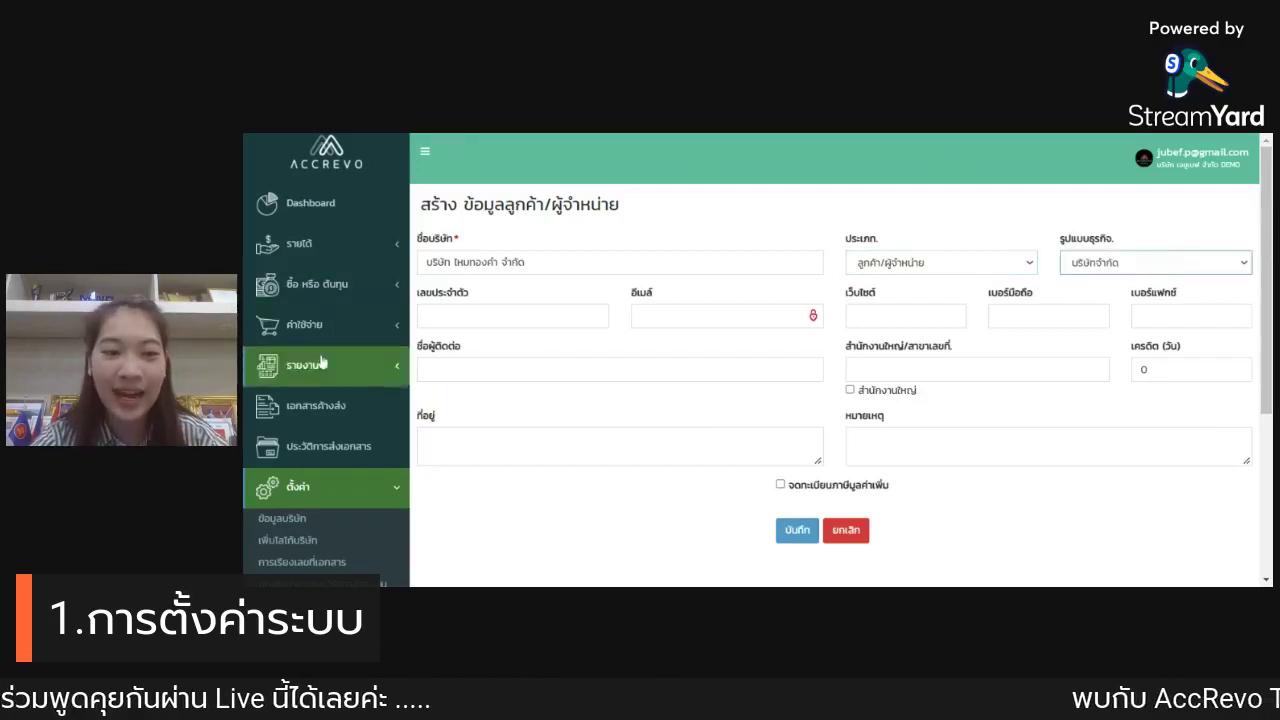
Step: Enter the customer's tax ID, mobile number and contact name, and mark it as head office
click(427, 316)
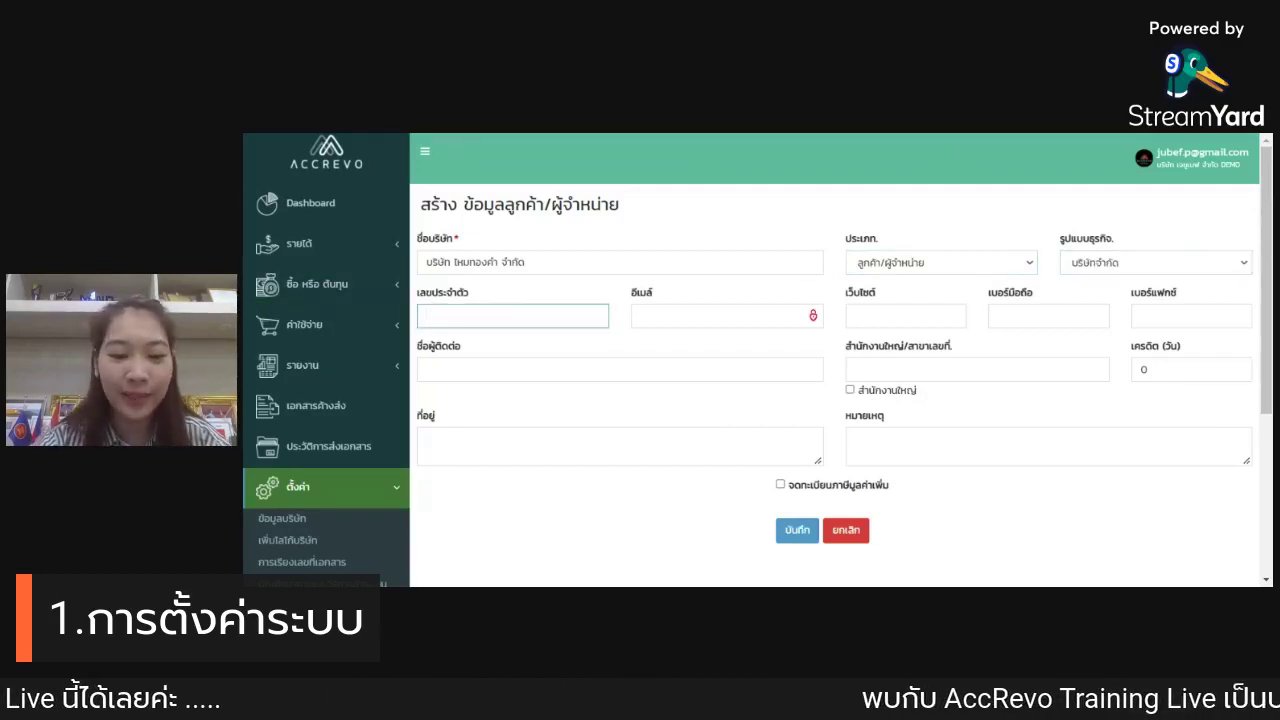
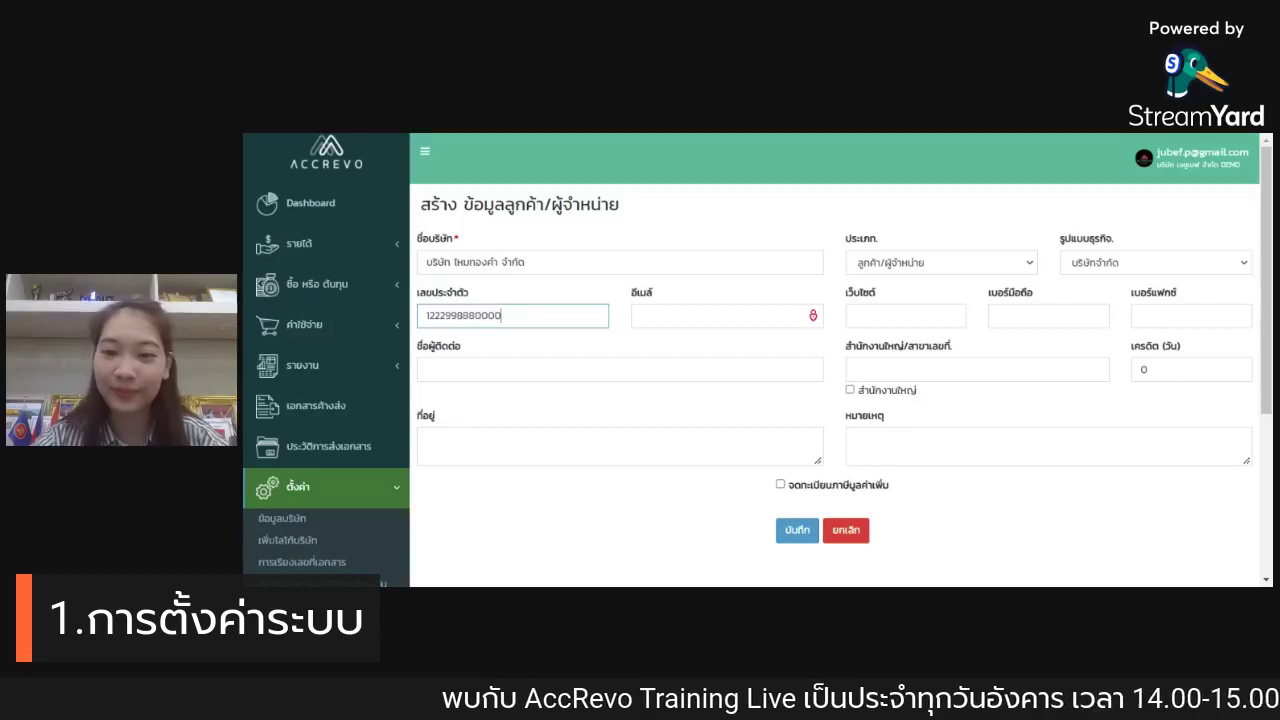
click(1030, 316)
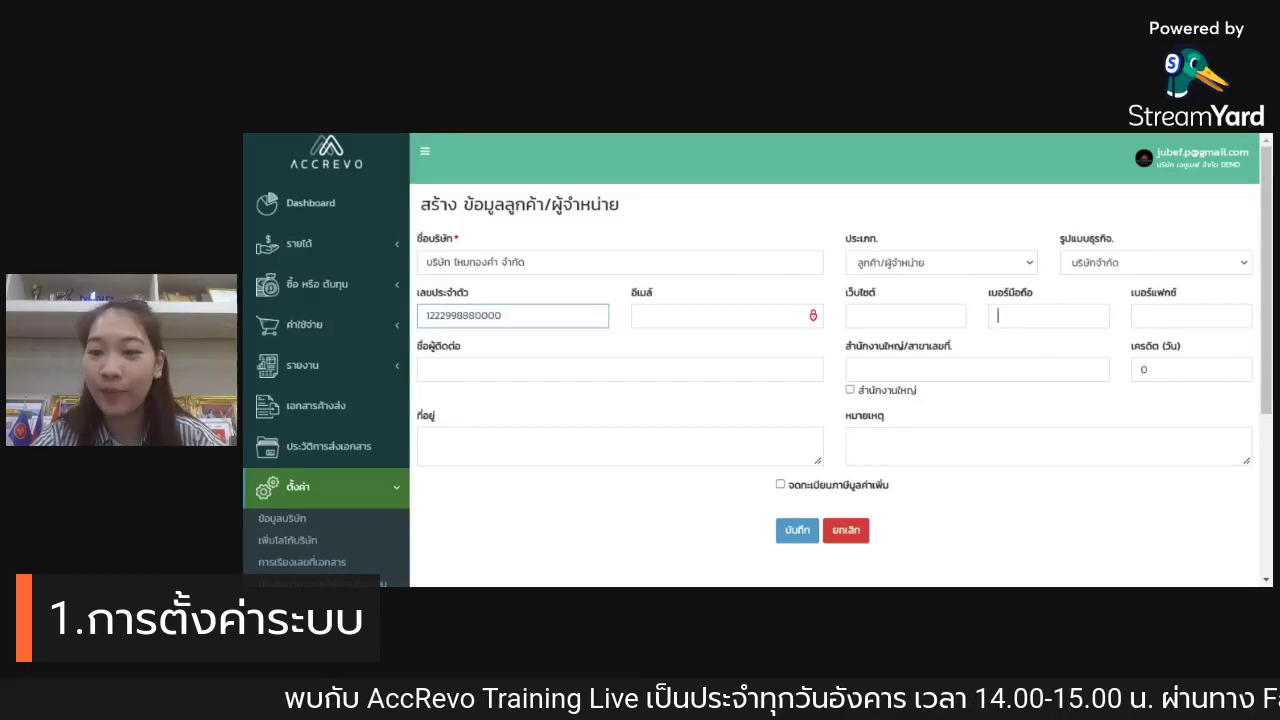
click(1032, 358)
click(620, 370)
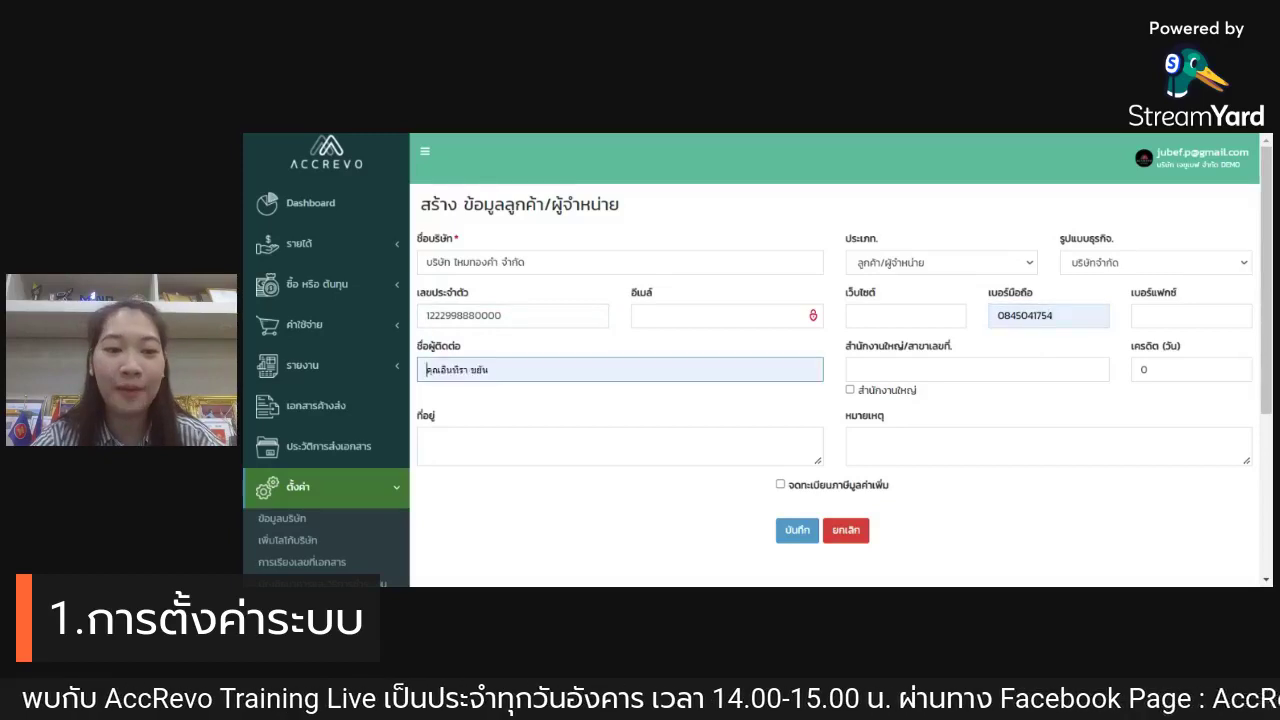
key(Return)
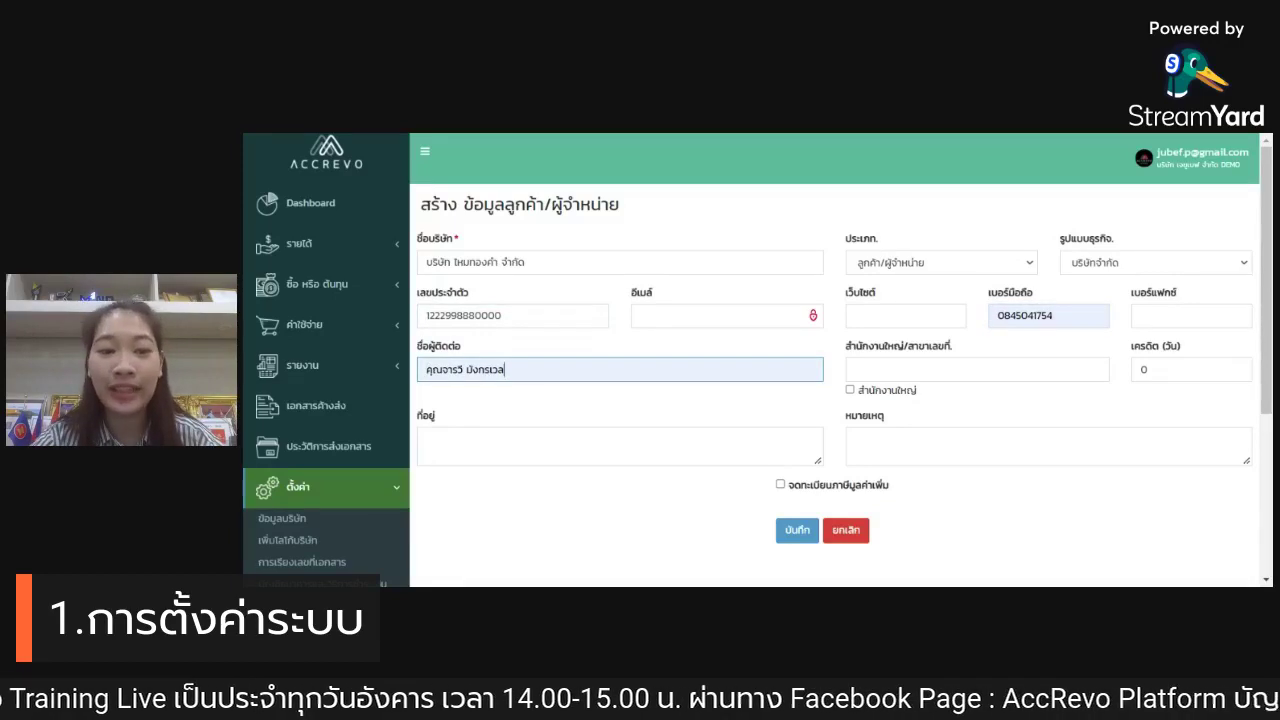
scroll(936, 400, down, 1)
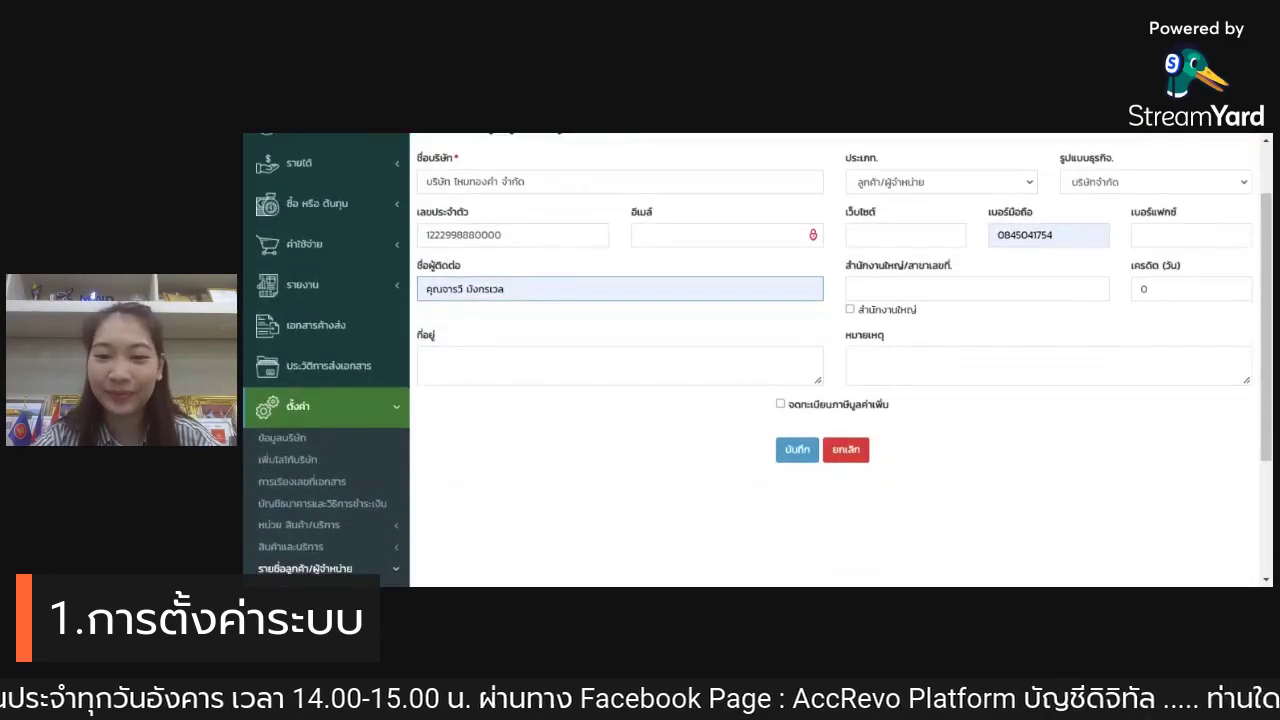
click(850, 309)
Step: Fill in the customer's address with sub-district, district, province and postcode, then save the record
click(427, 360)
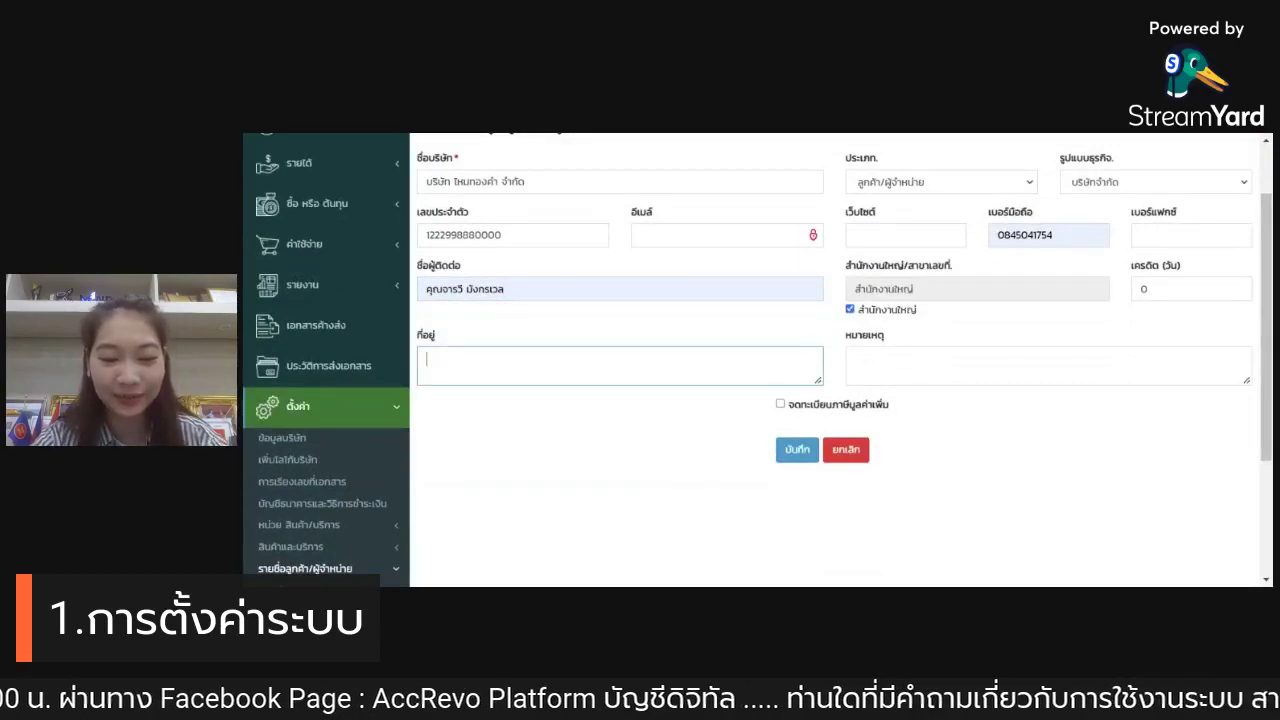
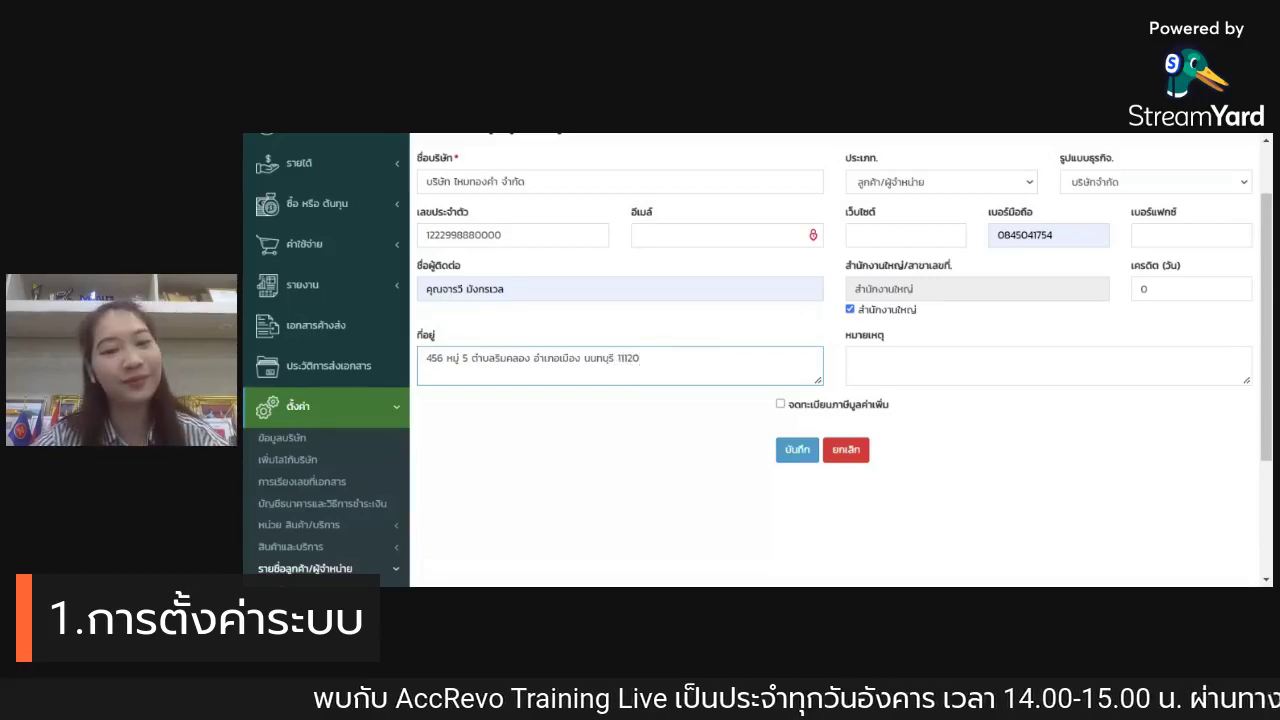
click(800, 455)
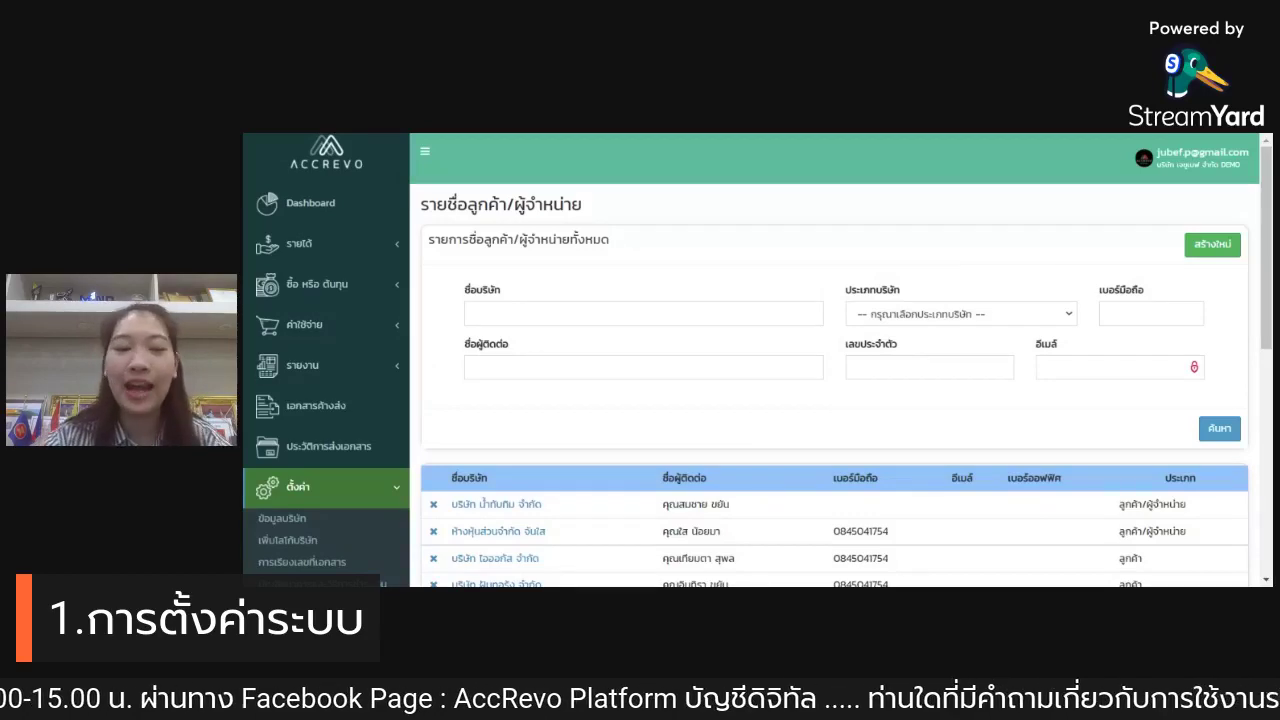
Step: Scroll through the customer/supplier list to review the saved companies, then return to the top
scroll(745, 380, down, 3)
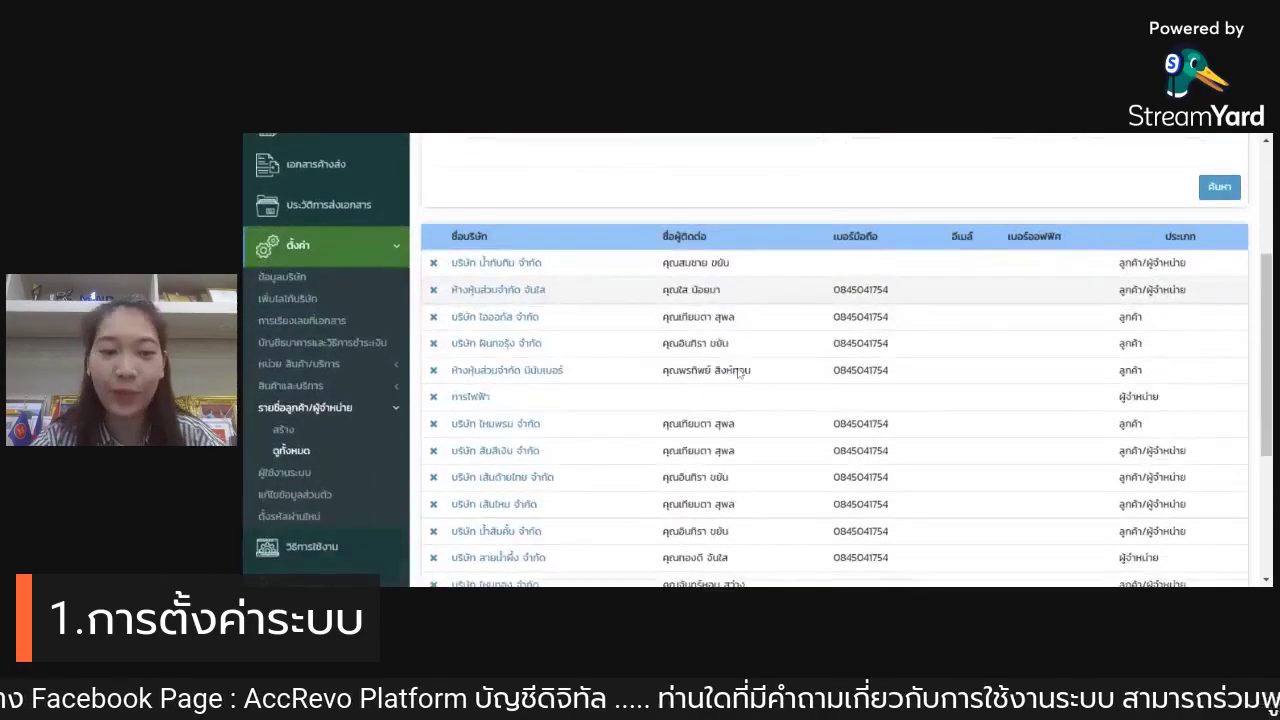
scroll(740, 374, down, 3)
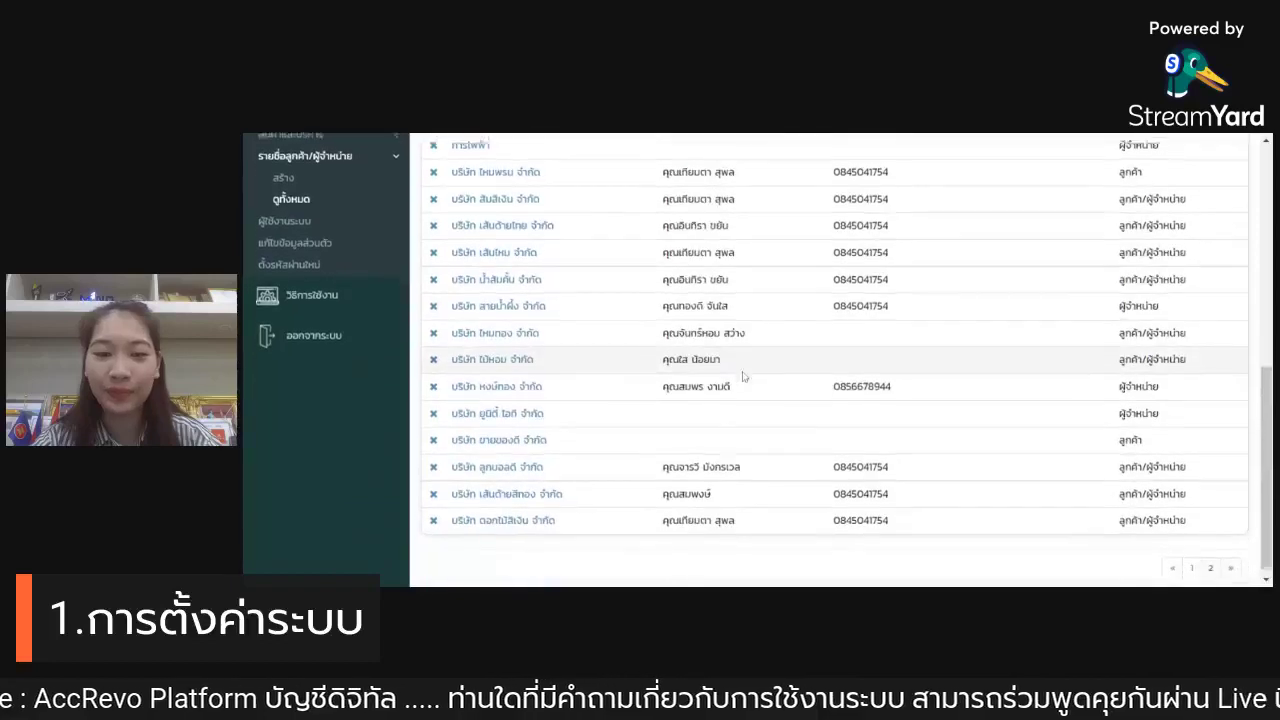
scroll(743, 376, up, 6)
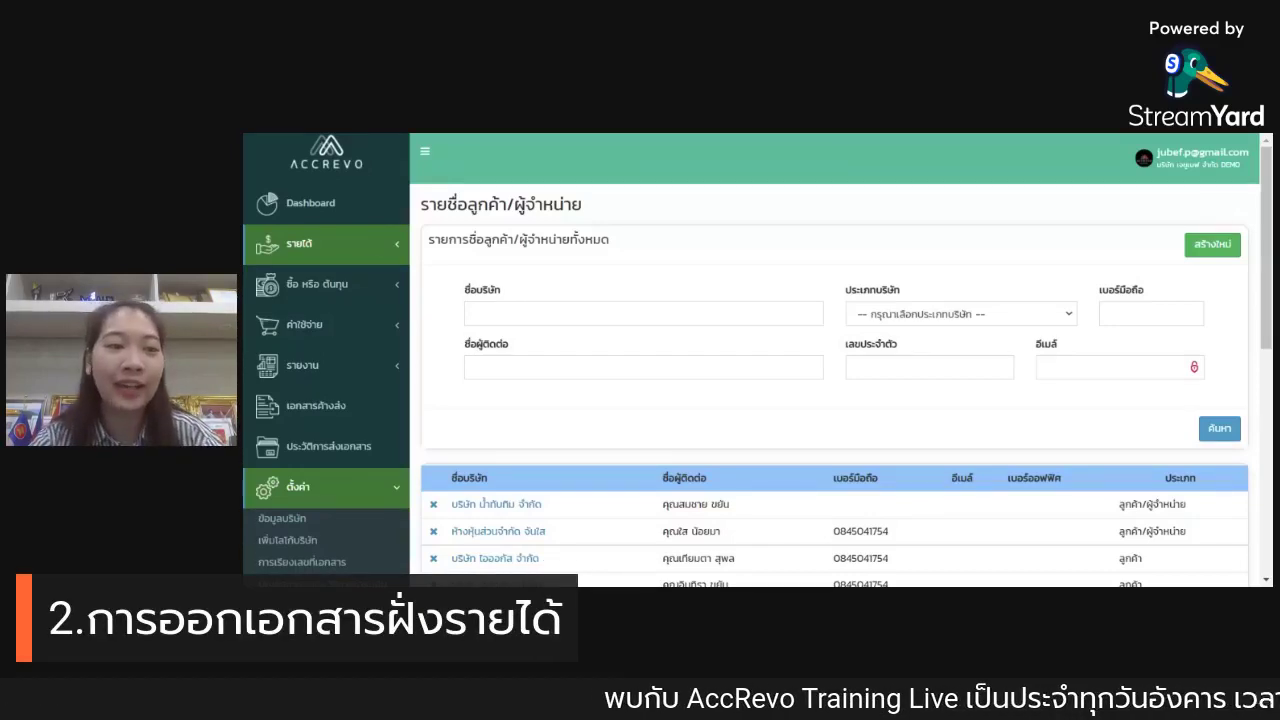
Step: Expand รายได้ in the sidebar to show the ใบเสนอราคา create and view-all options
click(368, 243)
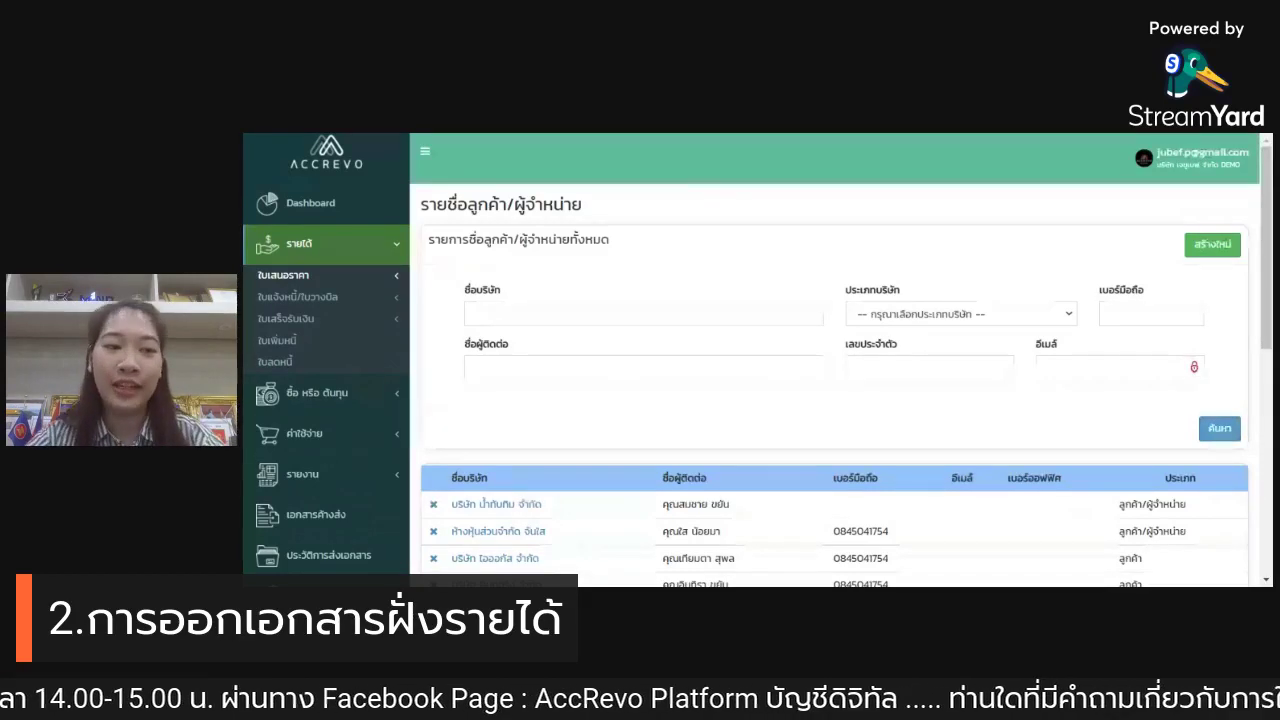
click(372, 276)
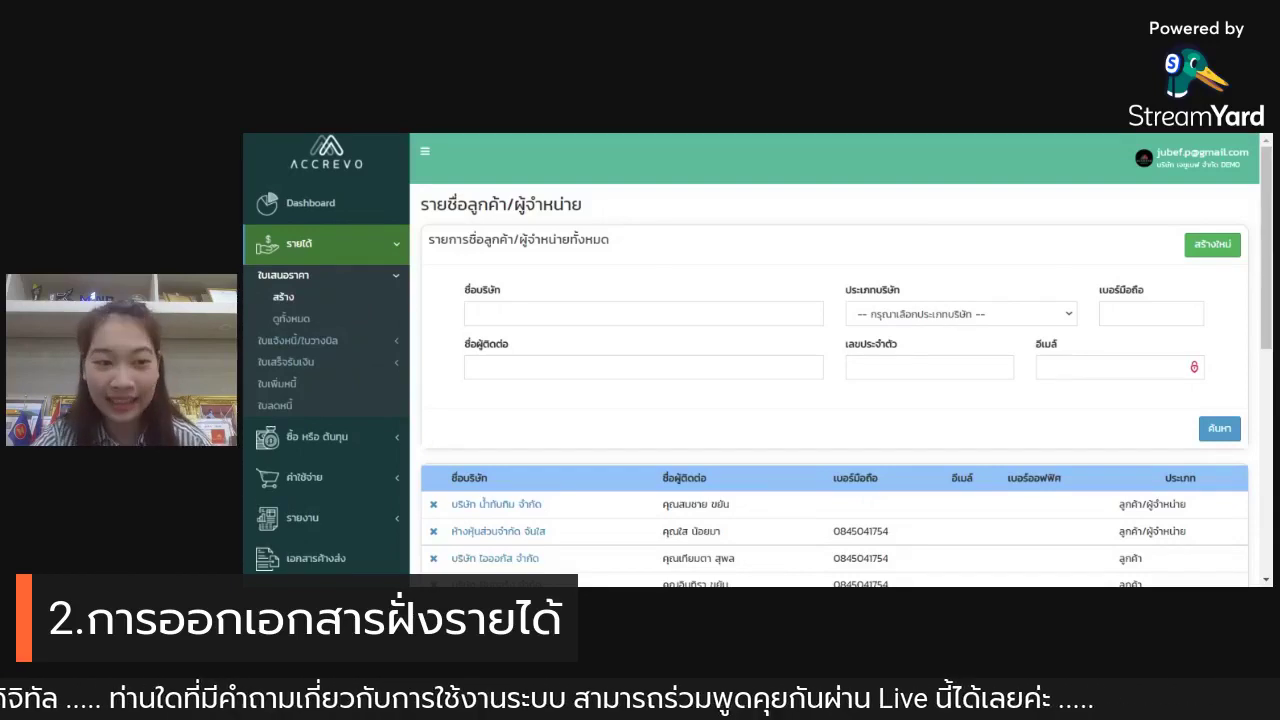
Step: Create a new quotation and choose customer บริษัท ไหมทองคำ จำกัด by searching 'ไหม'
click(352, 300)
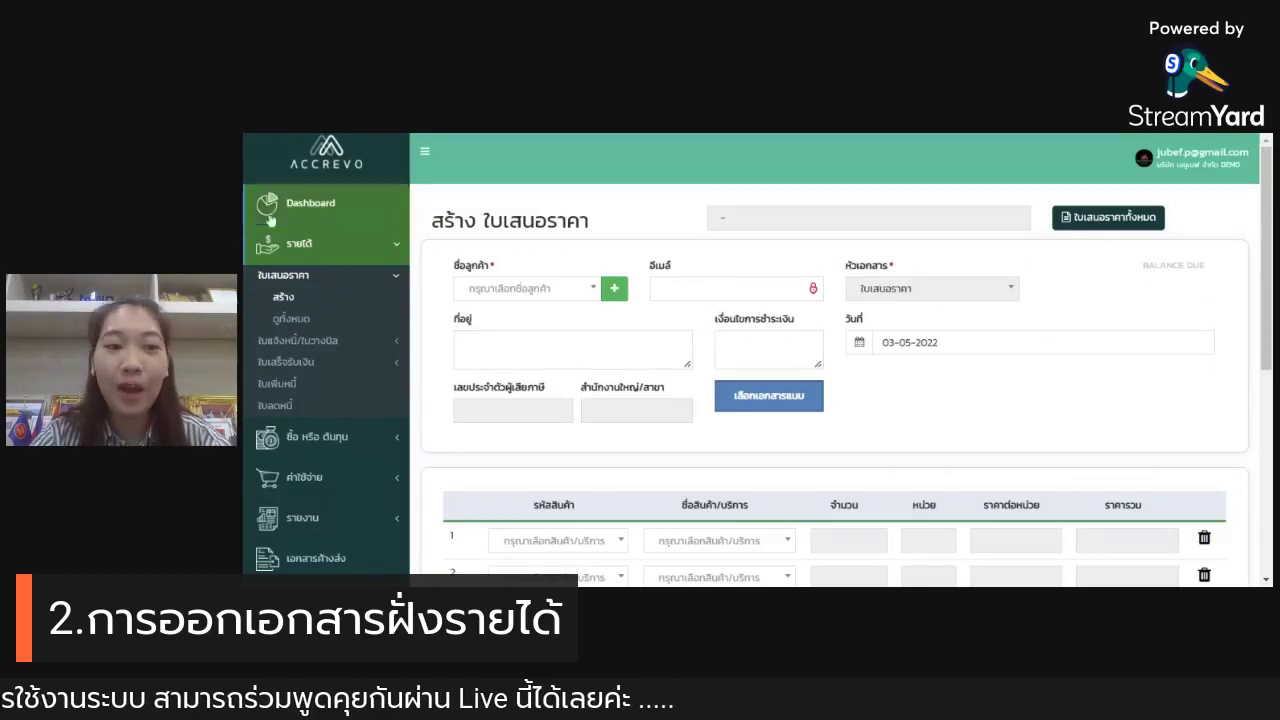
scroll(598, 213, down, 1)
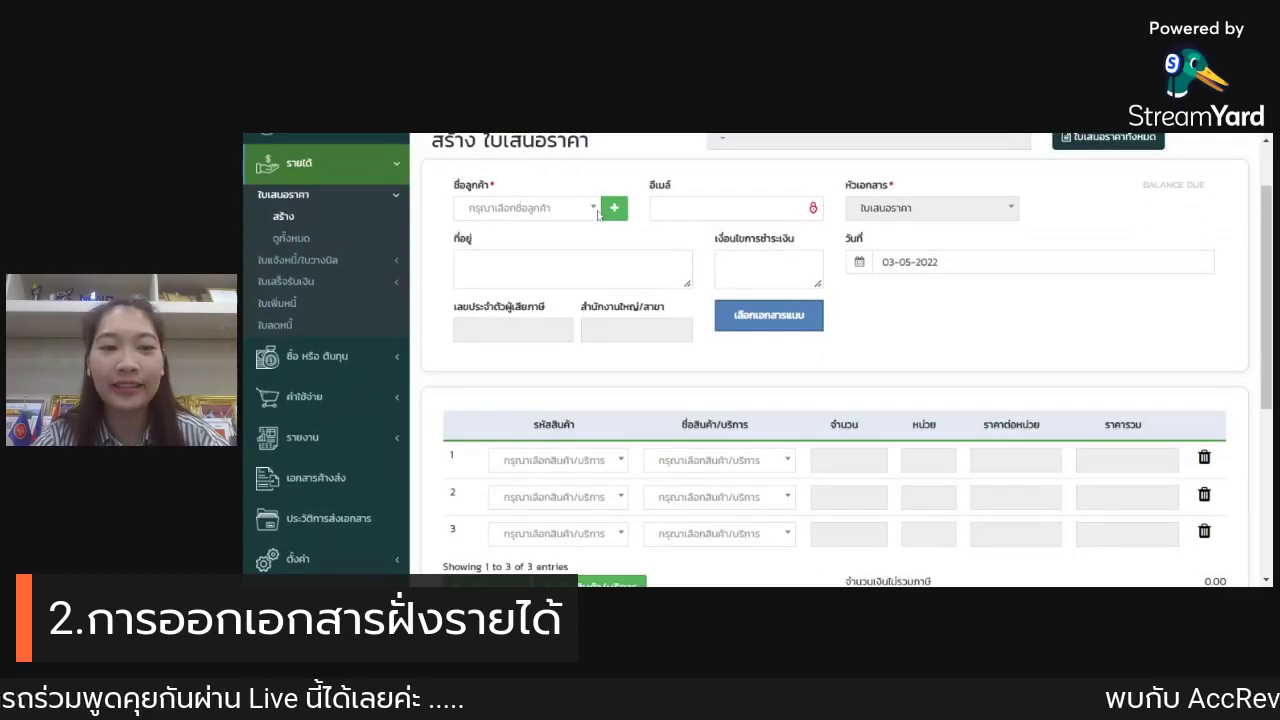
scroll(598, 213, up, 1)
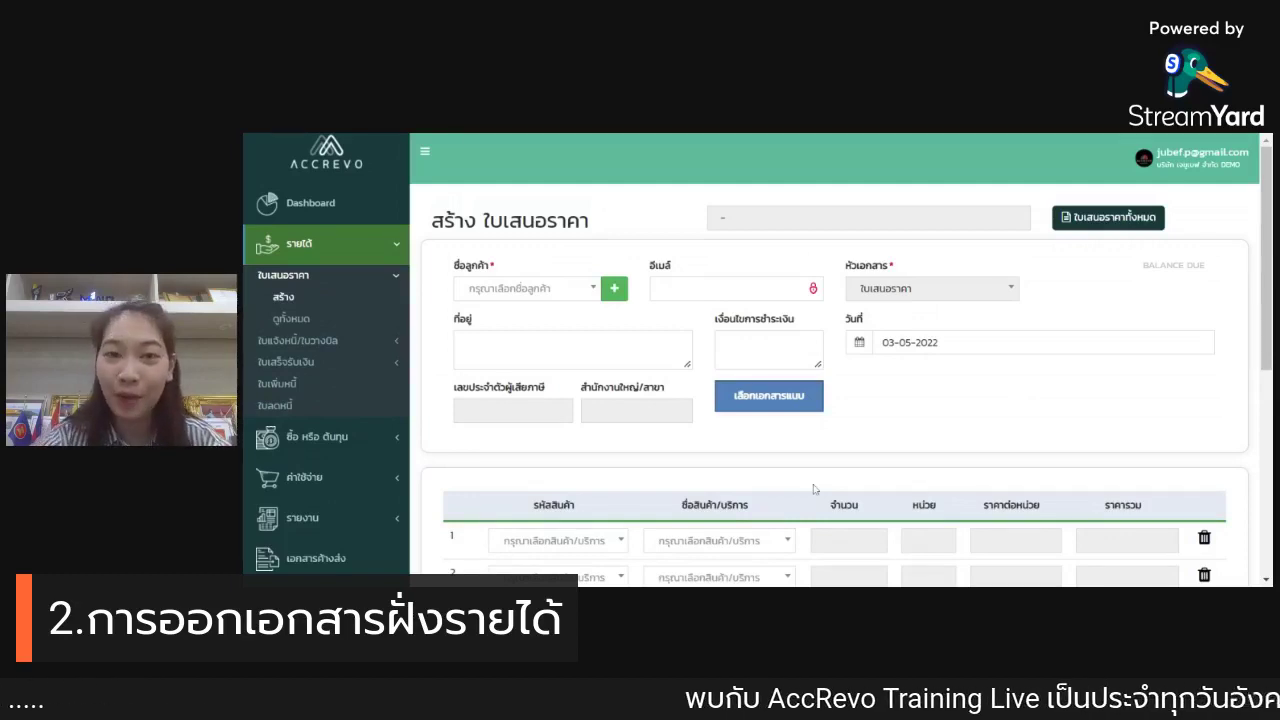
click(510, 292)
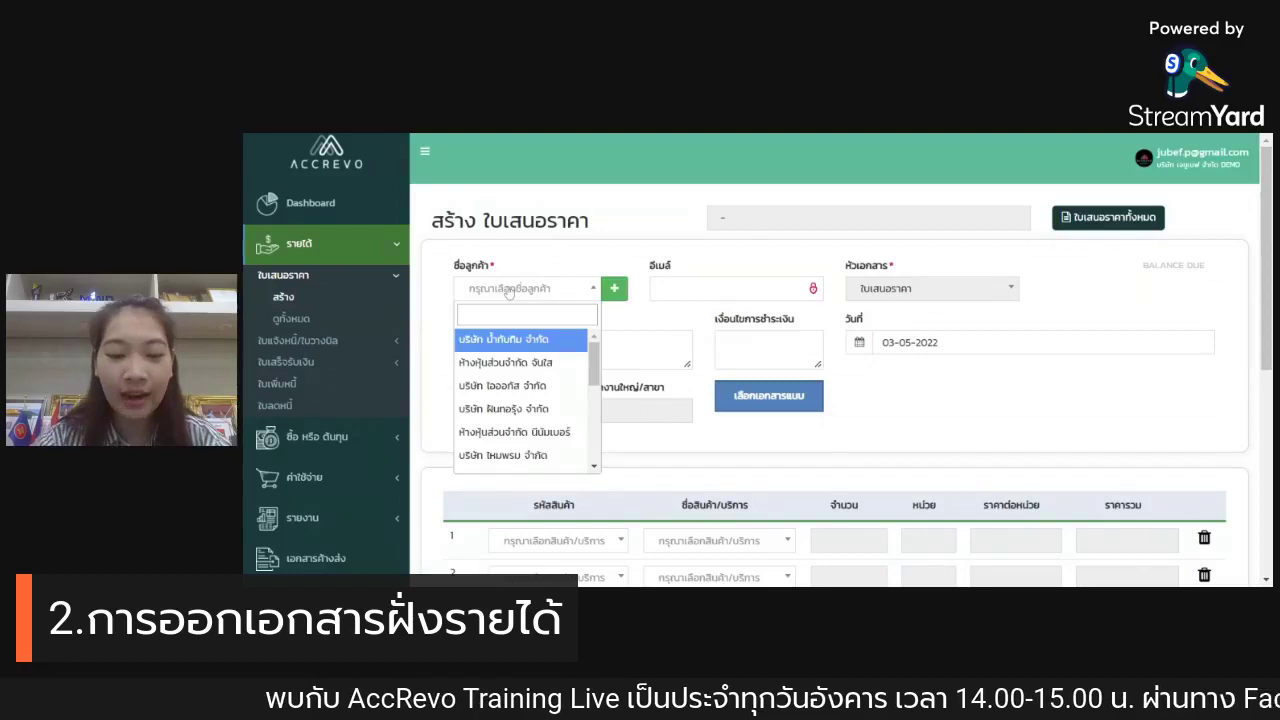
text(ไหม)
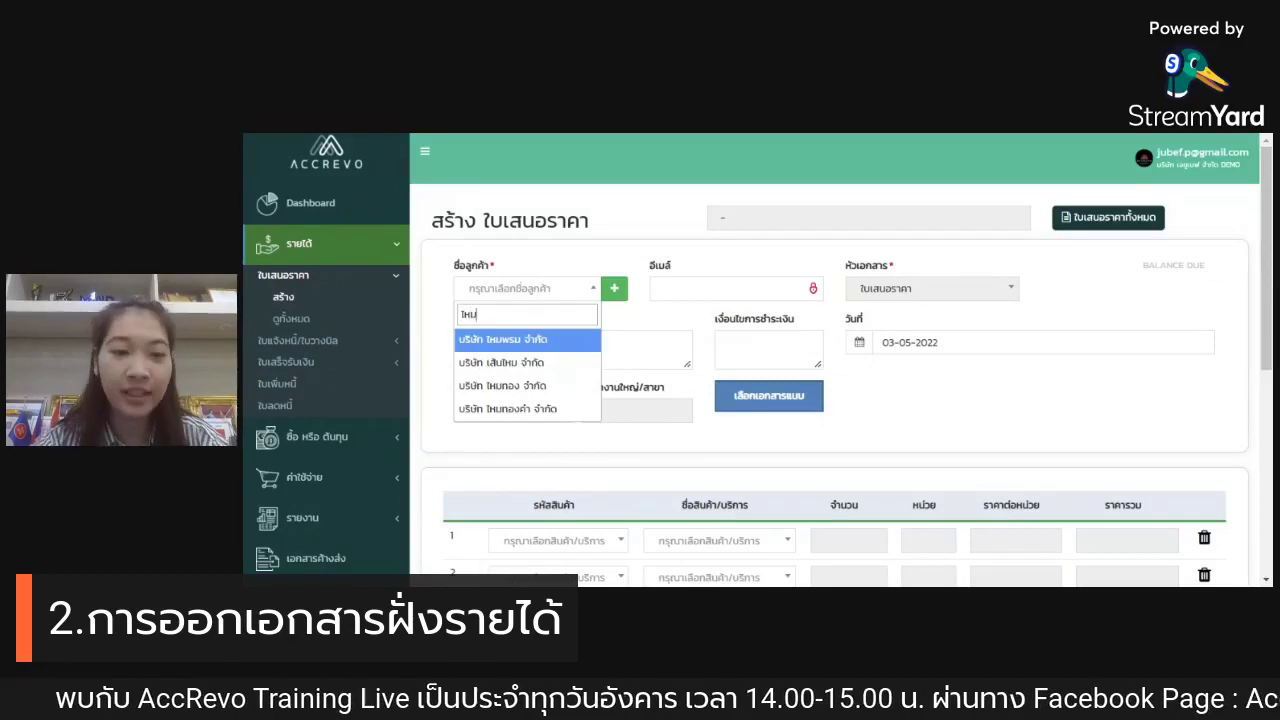
click(528, 411)
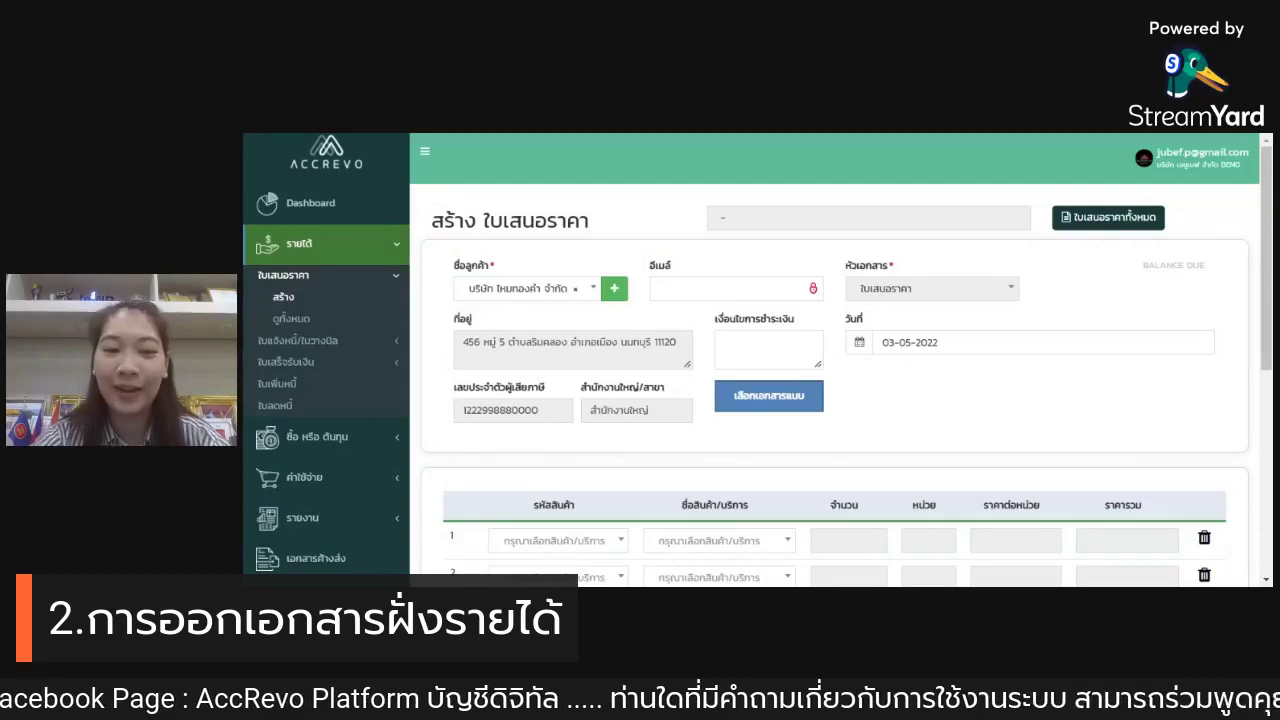
click(614, 288)
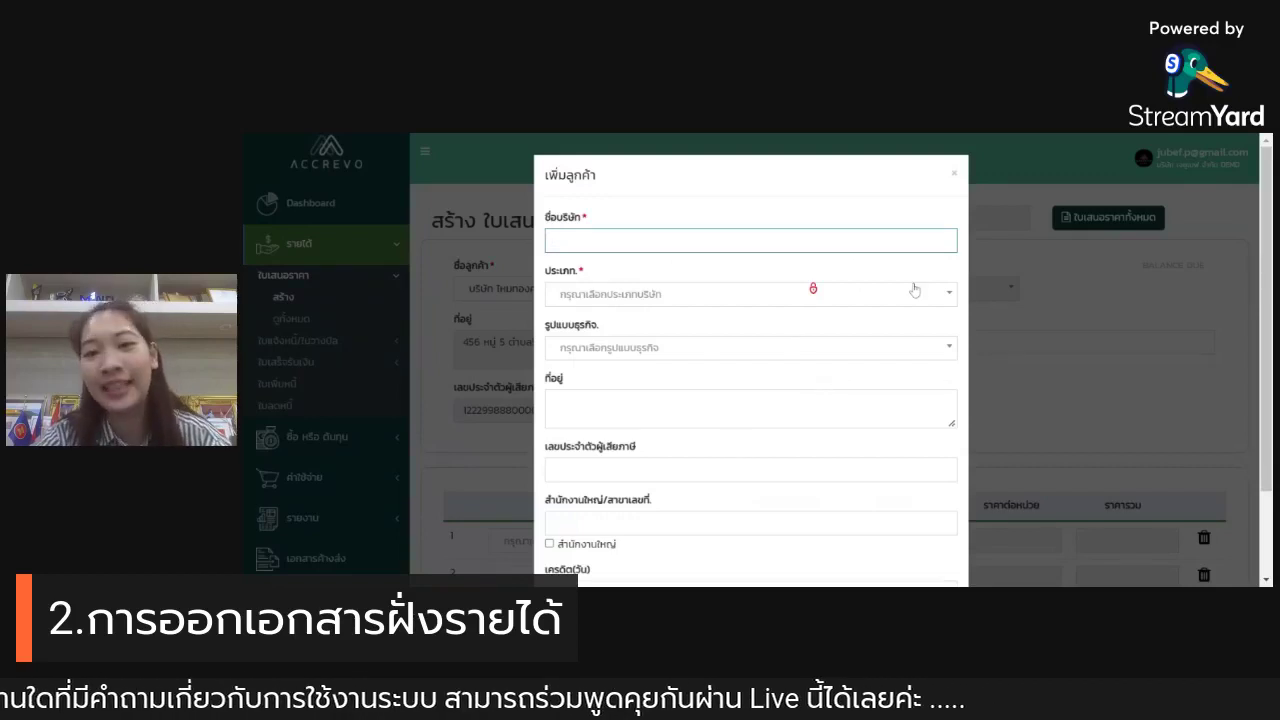
click(955, 174)
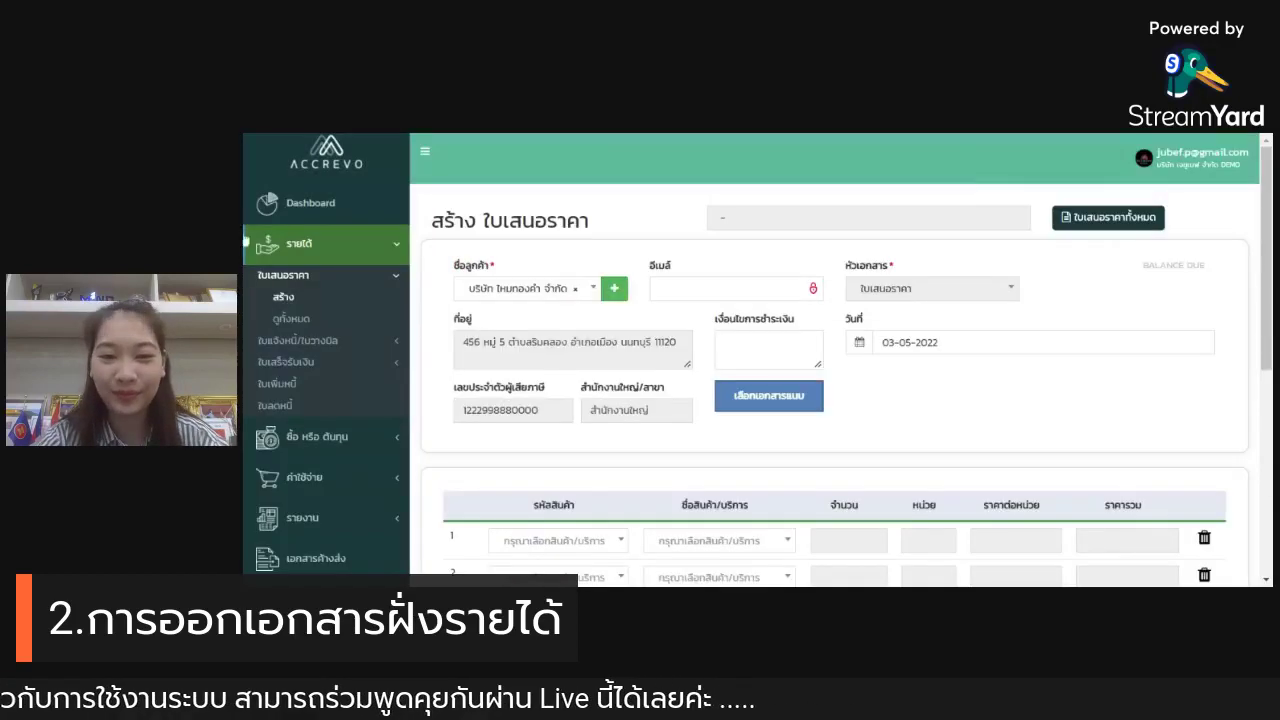
scroll(842, 327, down, 1)
scroll(842, 327, down, 3)
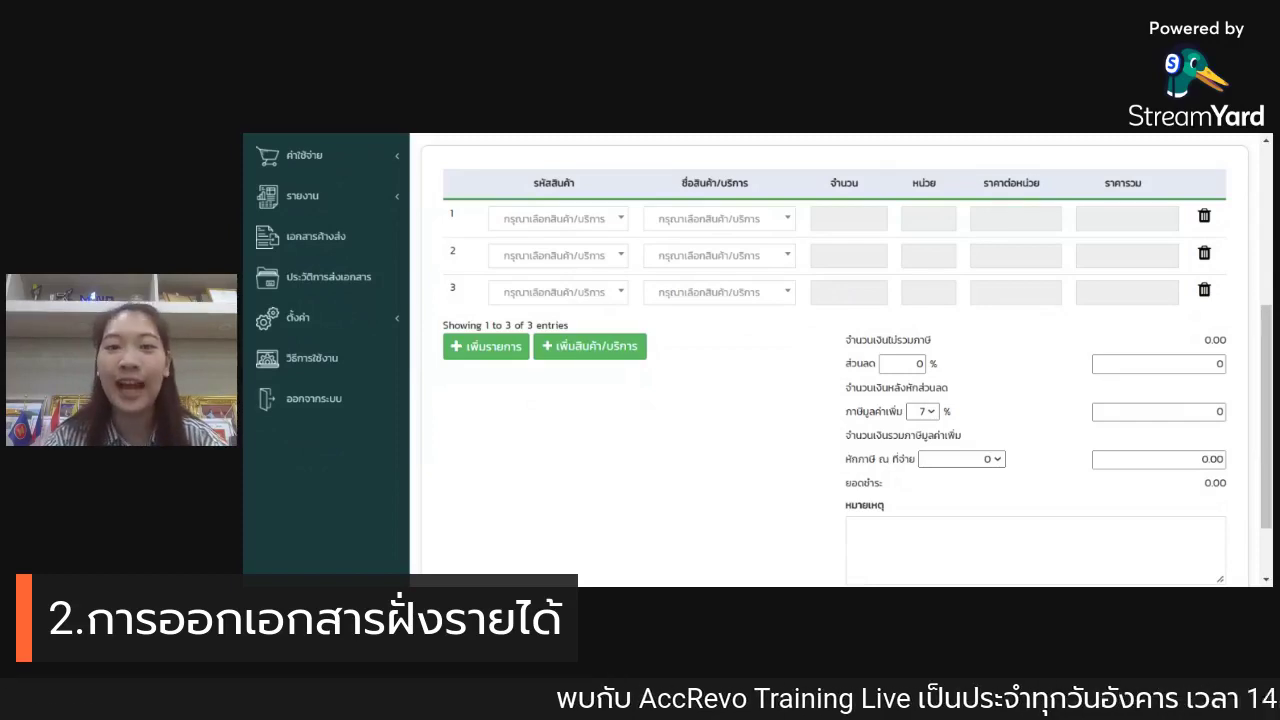
Step: Put product 037 on the first quotation line by searching code '03'
click(593, 229)
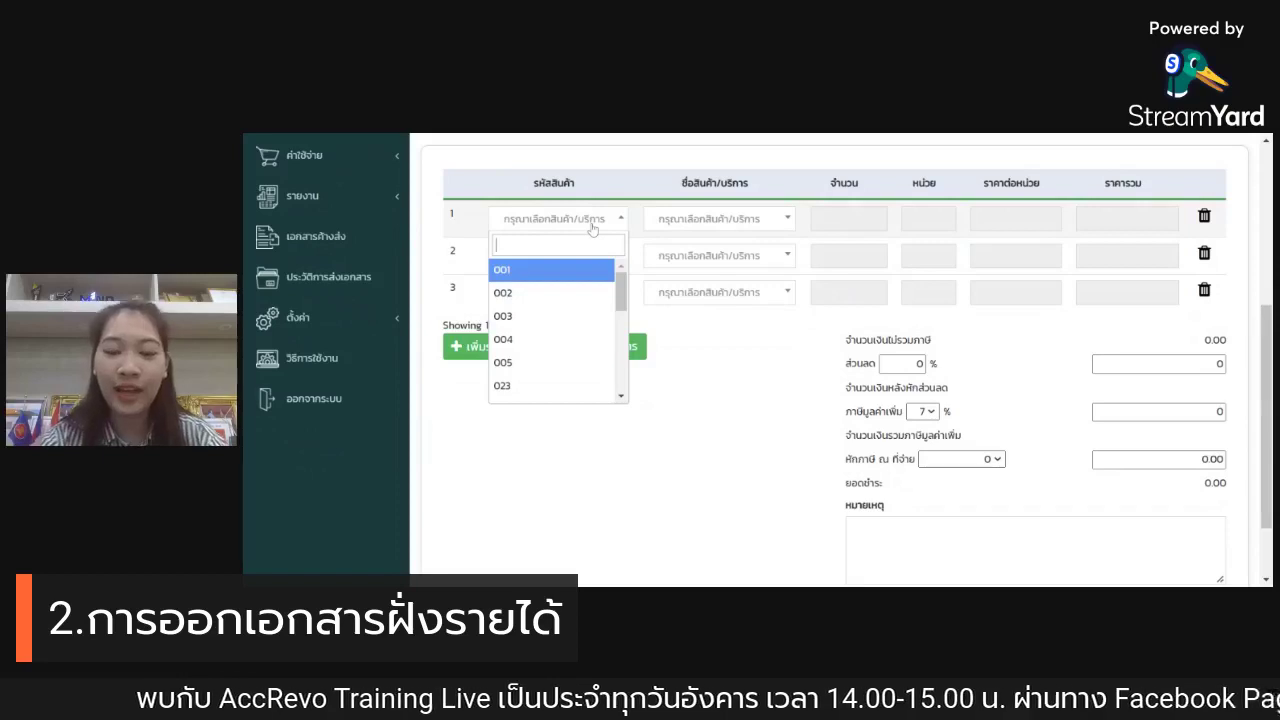
text(03)
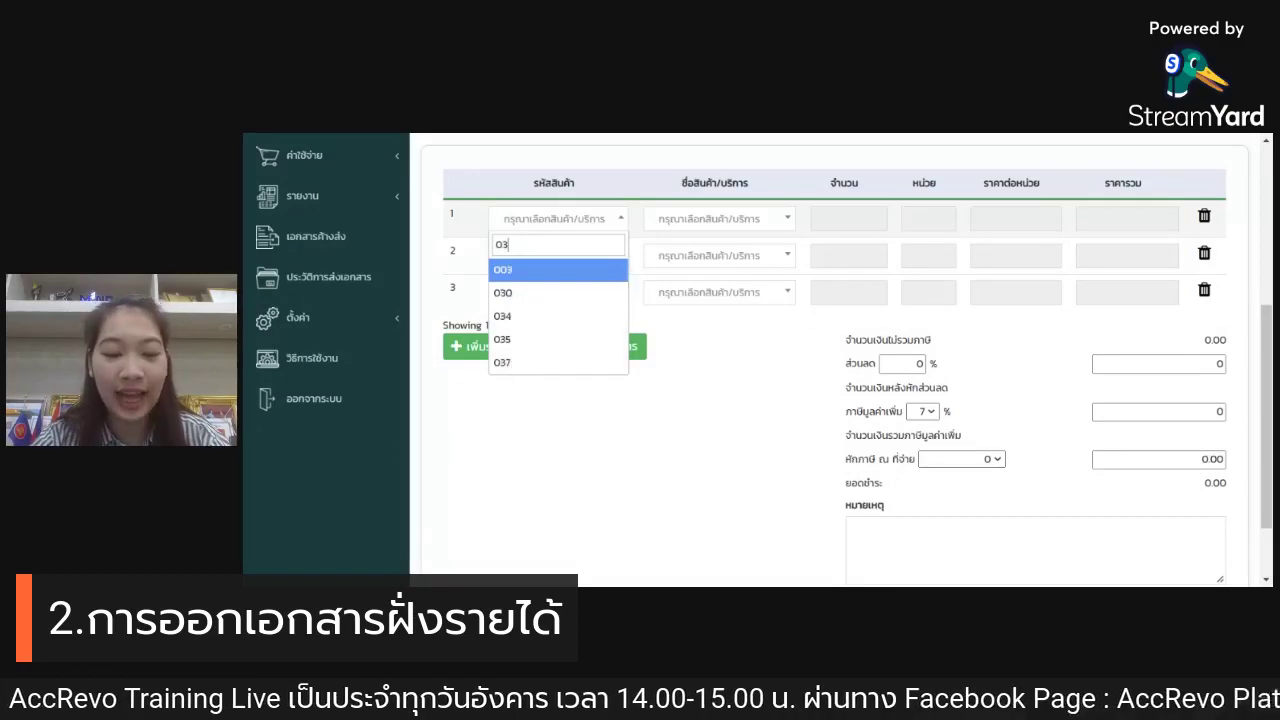
click(533, 363)
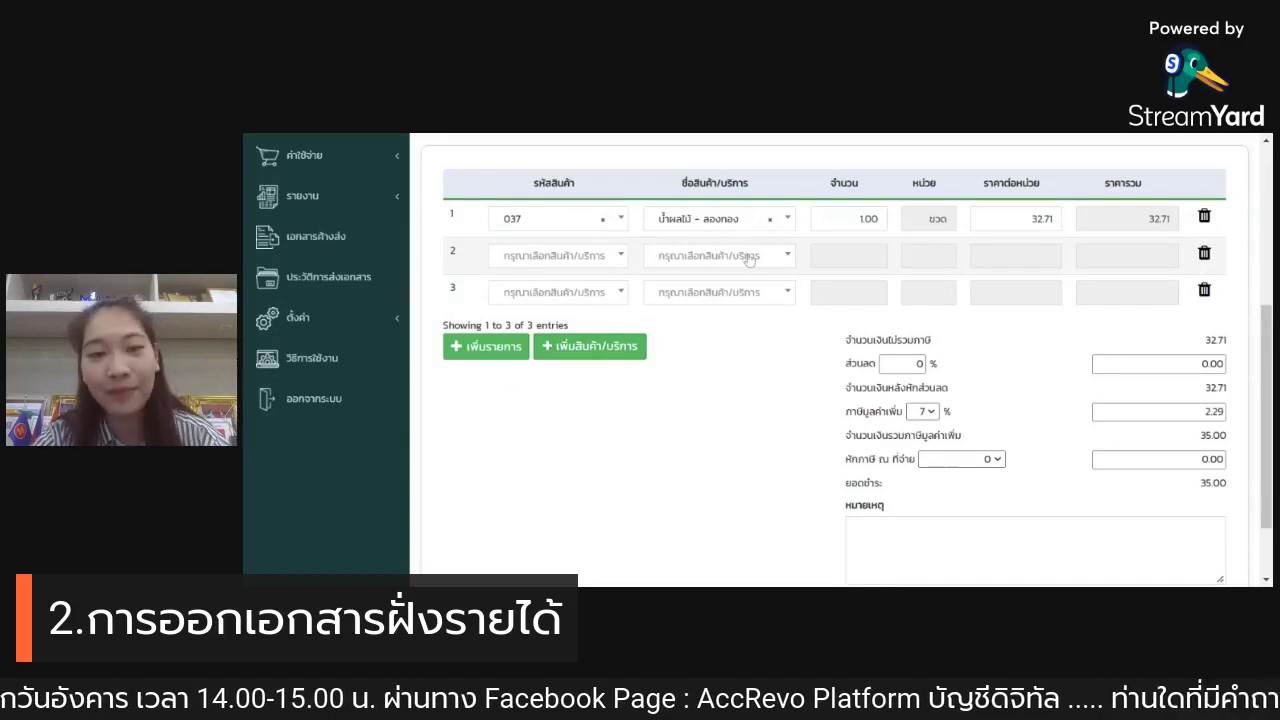
Step: Search 'น้ำผลไม้' and put the blueberry mixed fruit juice (034, 46.73) on line 2
click(752, 259)
text(น้ำ)
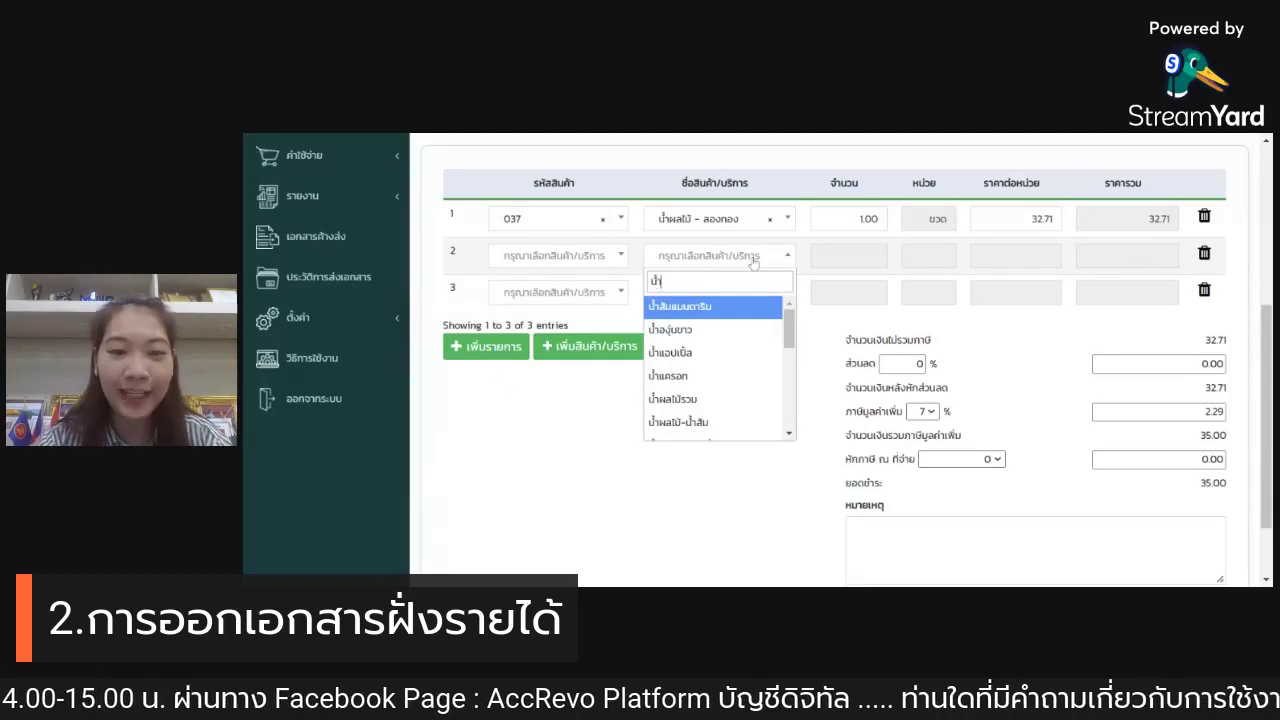
text(ผมไม่)
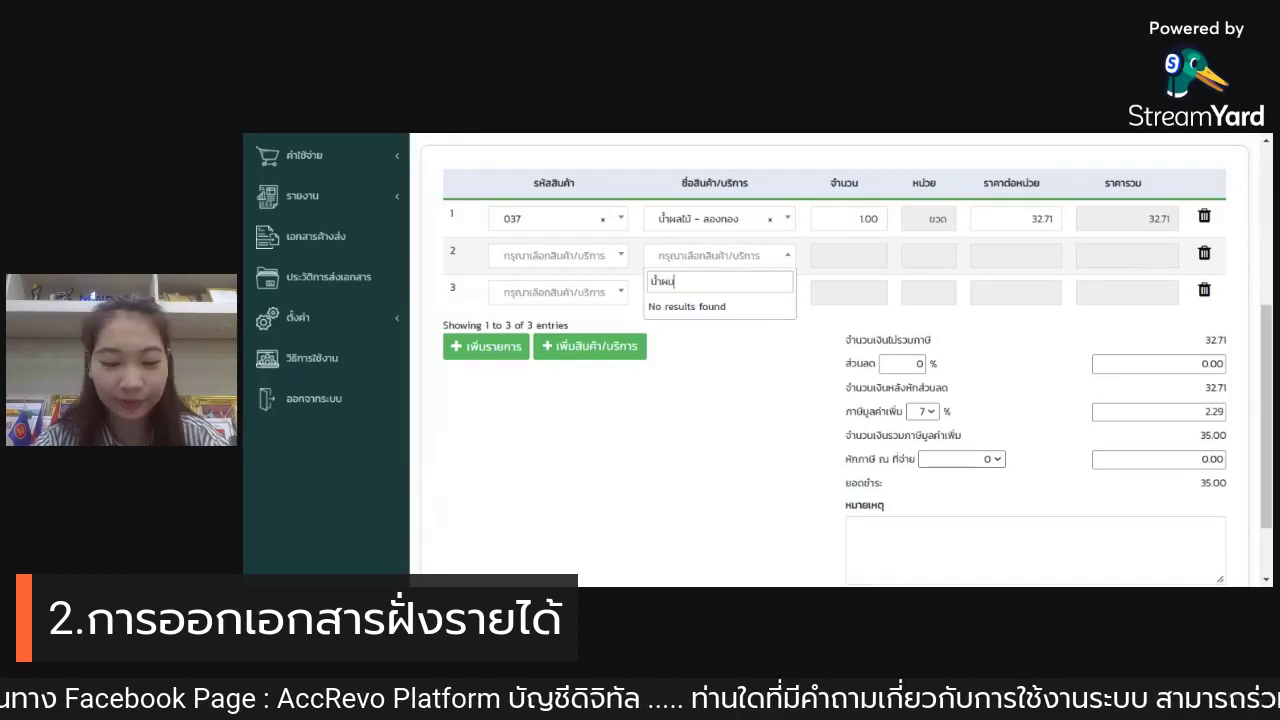
key(BackSpace)
key(BackSpace)
key(BackSpace)
key(BackSpace)
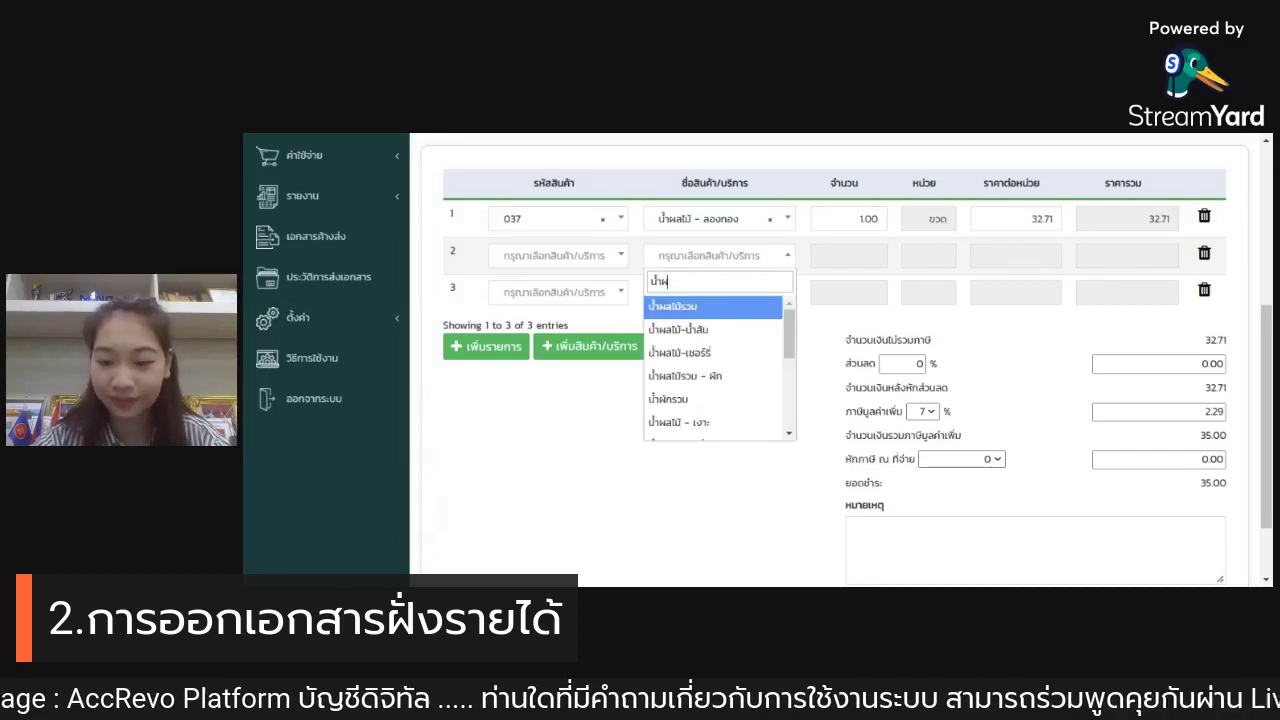
text(ลไม้)
key(BackSpace)
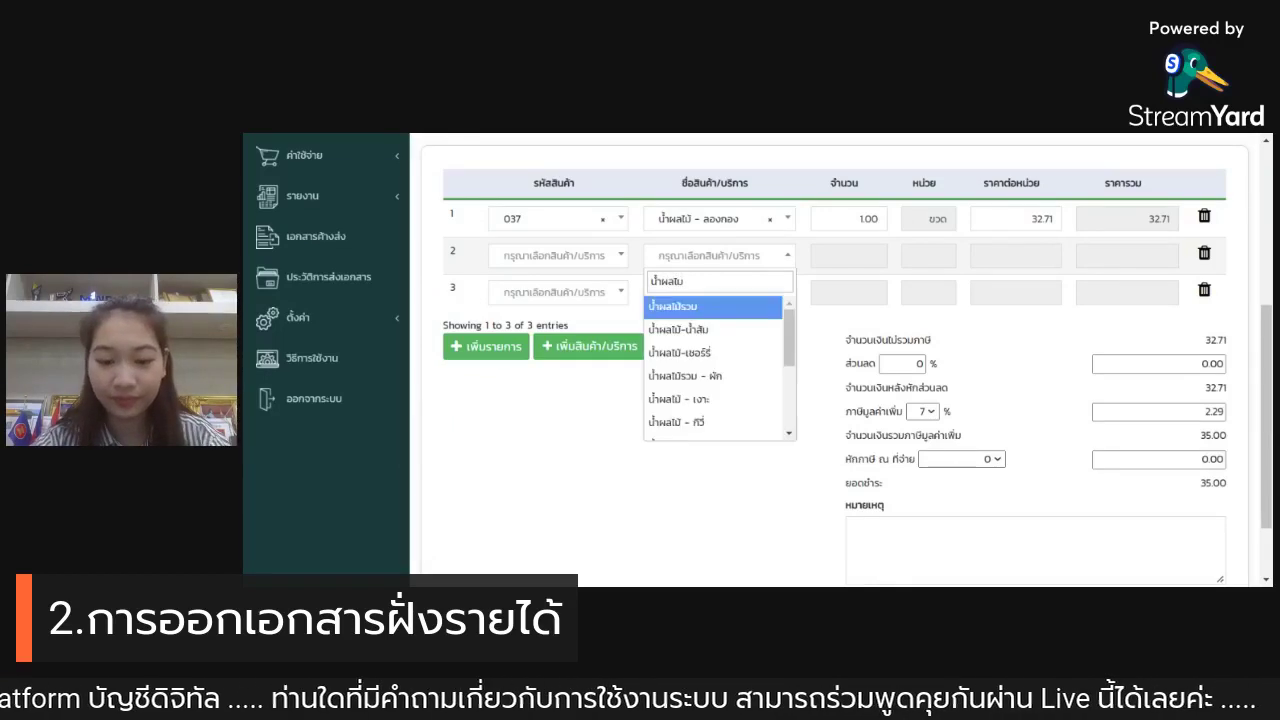
scroll(720, 357, down, 3)
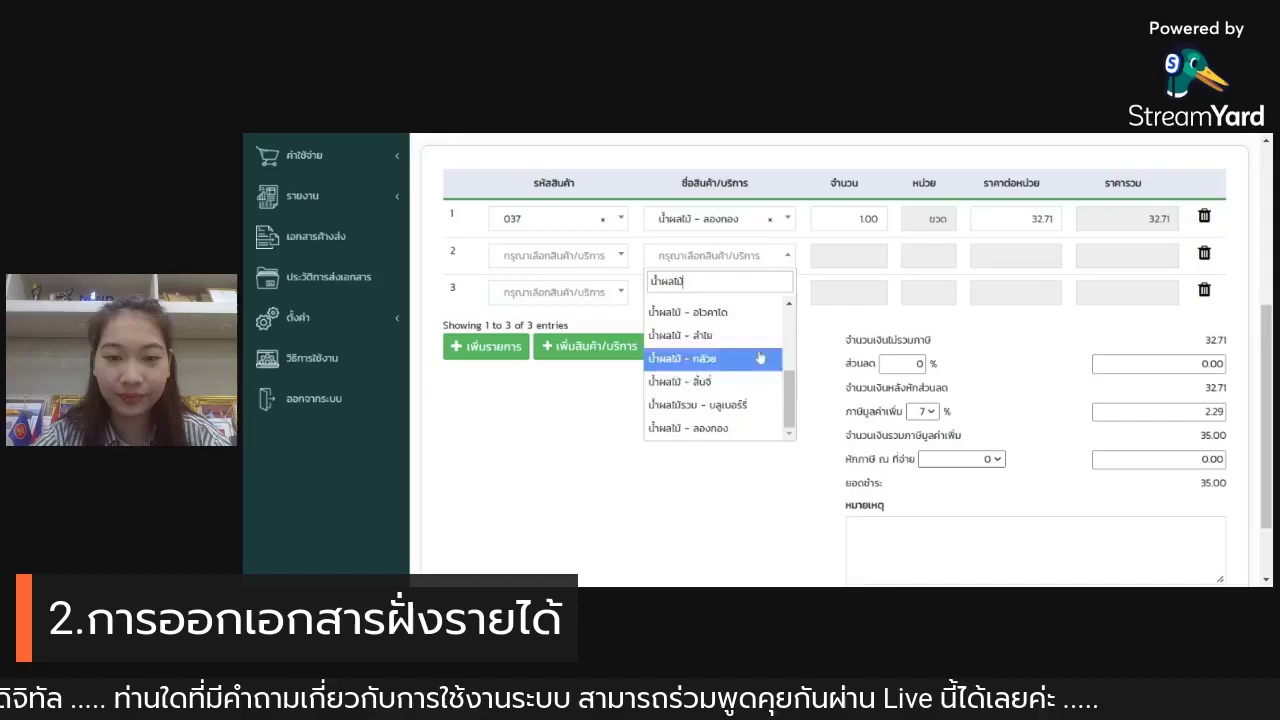
click(737, 404)
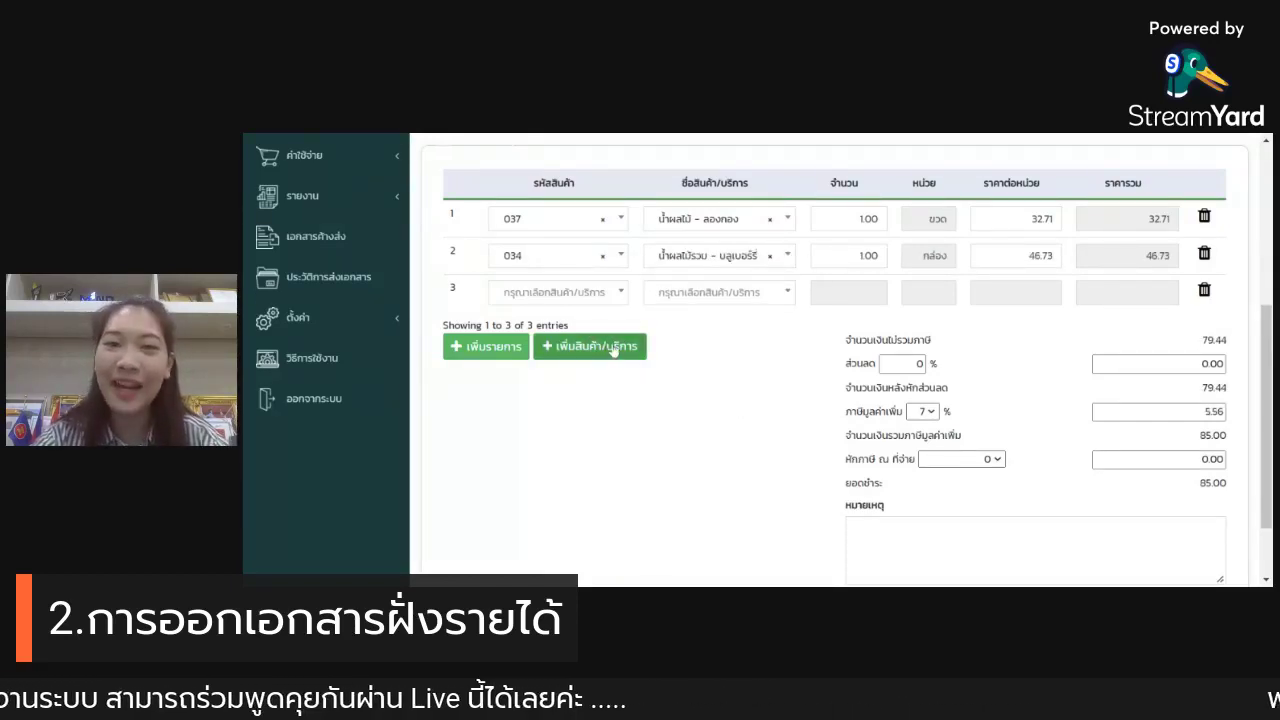
Step: Open the new-product form and close it without saving
click(612, 348)
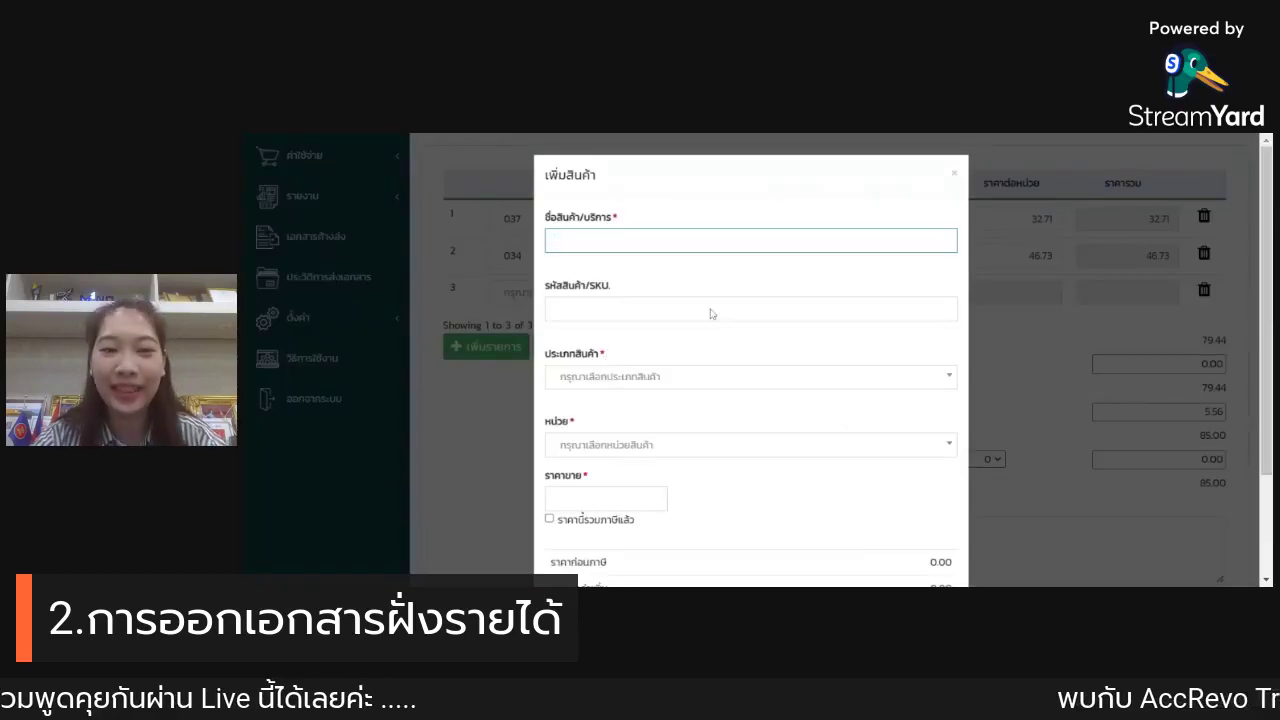
scroll(910, 276, down, 3)
scroll(910, 276, up, 3)
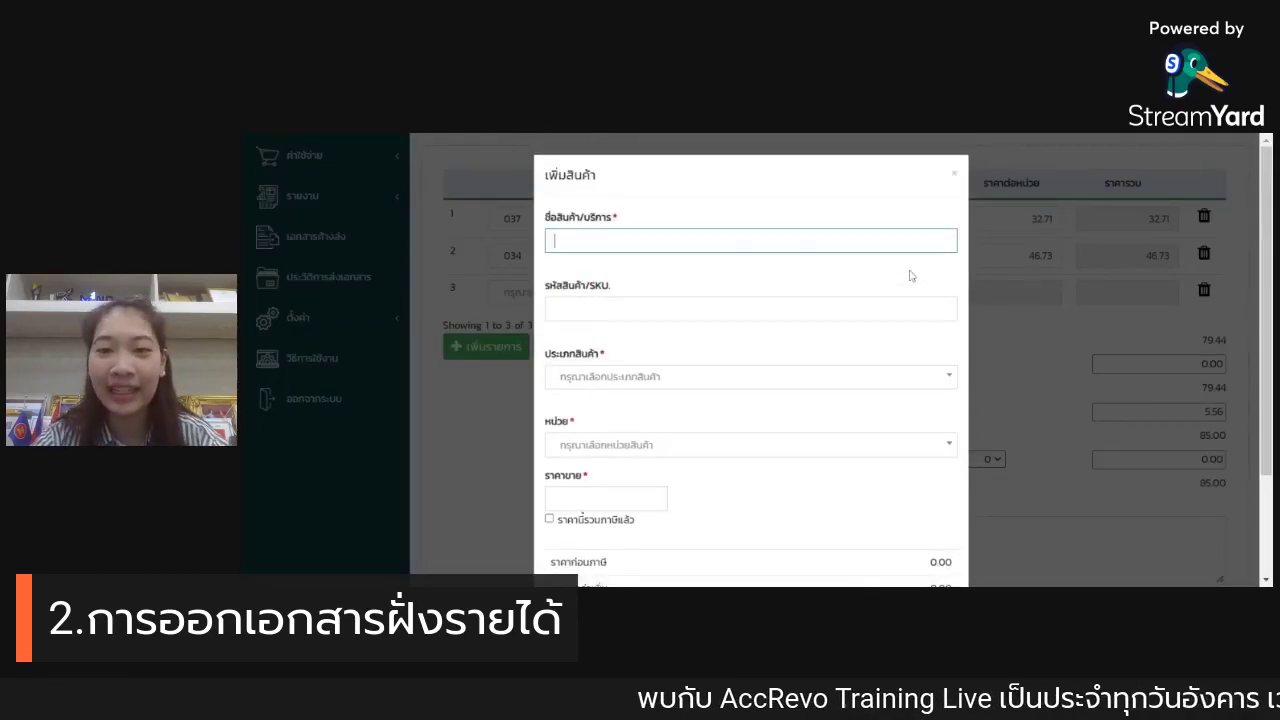
click(956, 175)
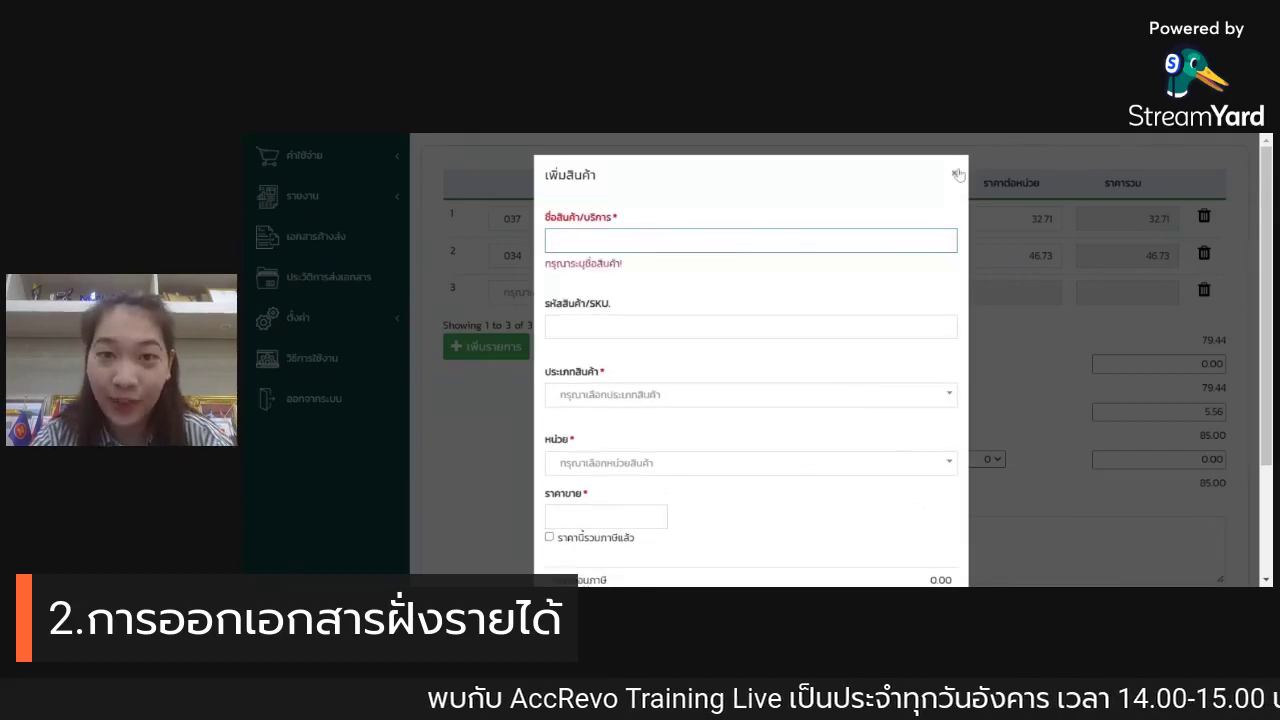
scroll(975, 226, up, 5)
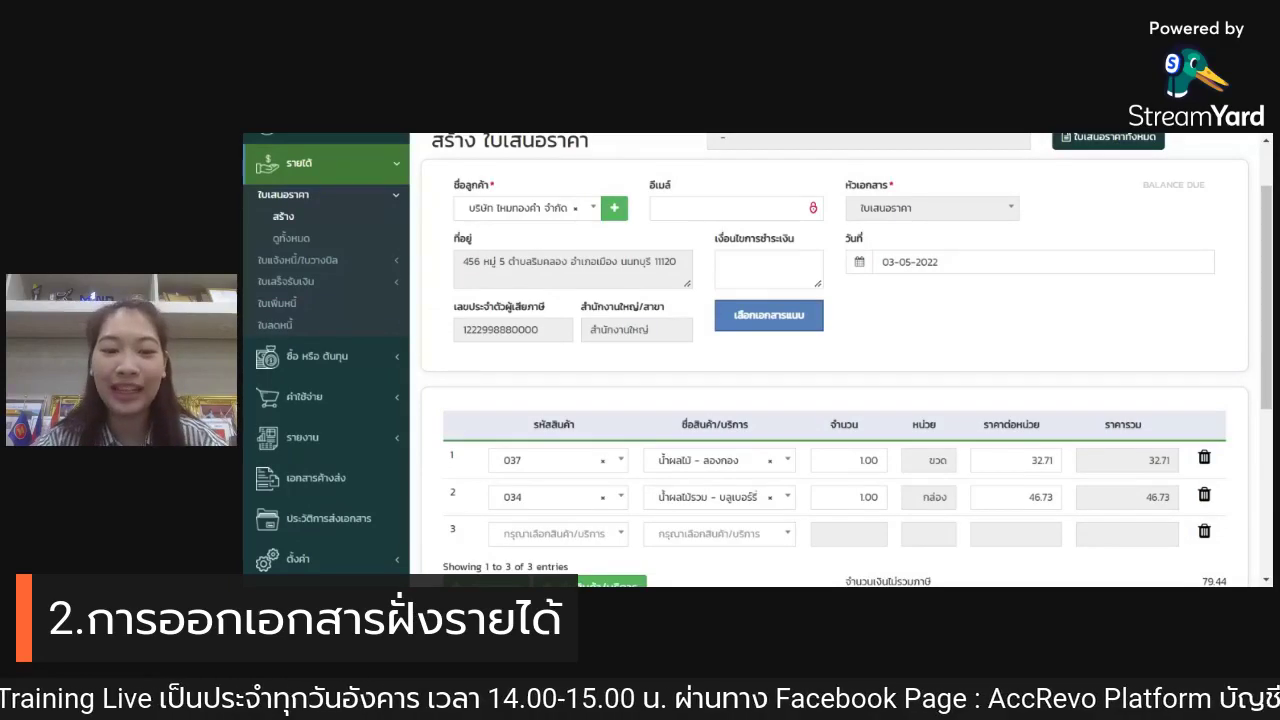
Step: Set the quantity to 20 for product 037 and 5 for product 034
scroll(728, 495, down, 1)
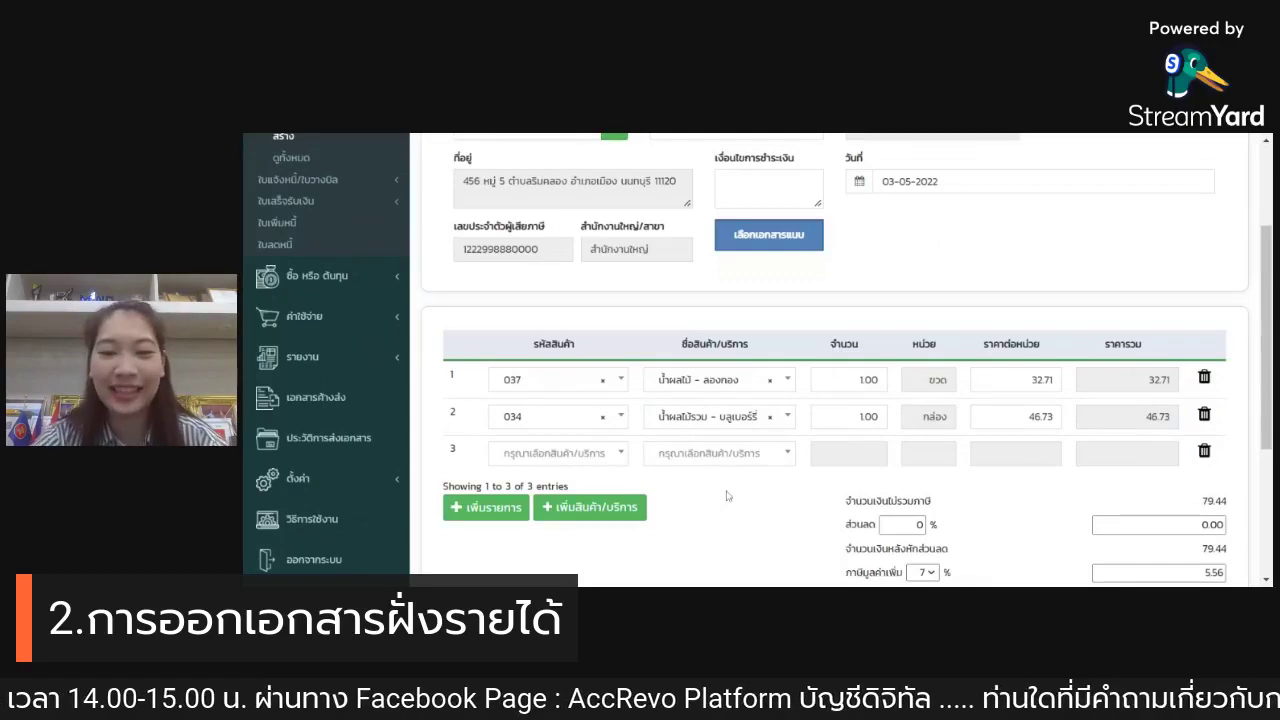
scroll(748, 480, down, 1)
scroll(860, 230, down, 1)
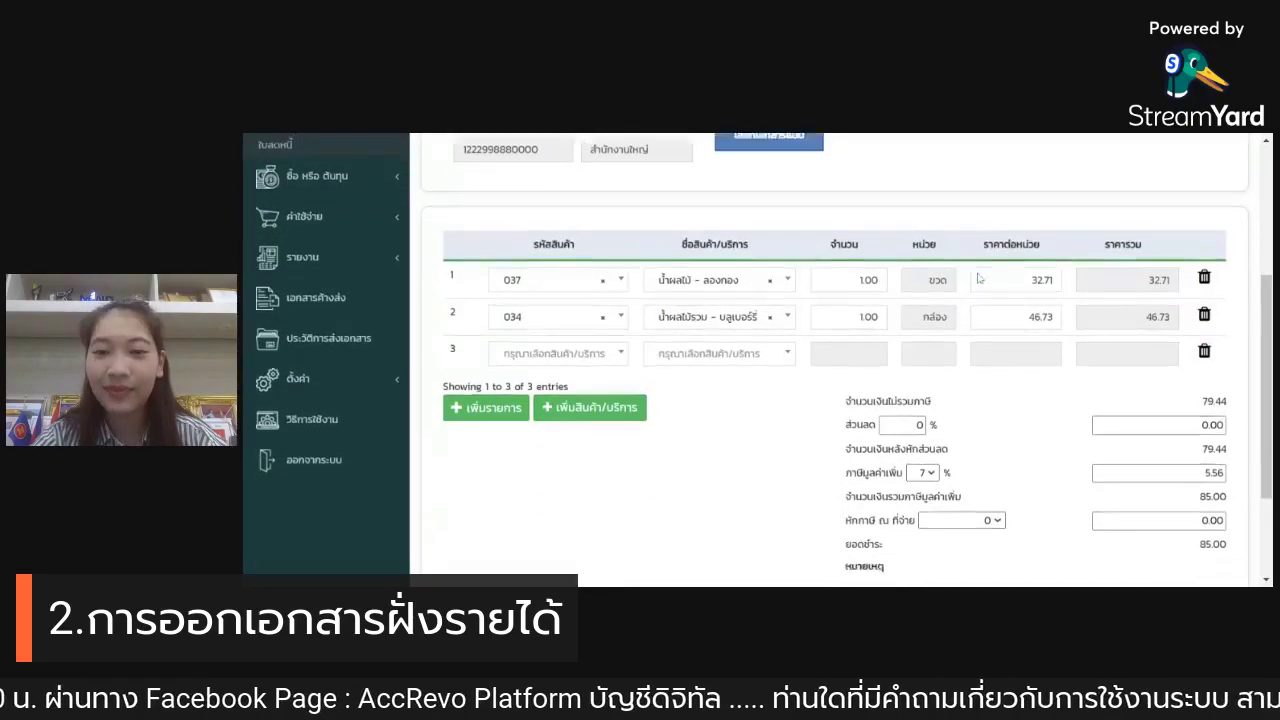
click(860, 218)
drag(860, 218, 898, 219)
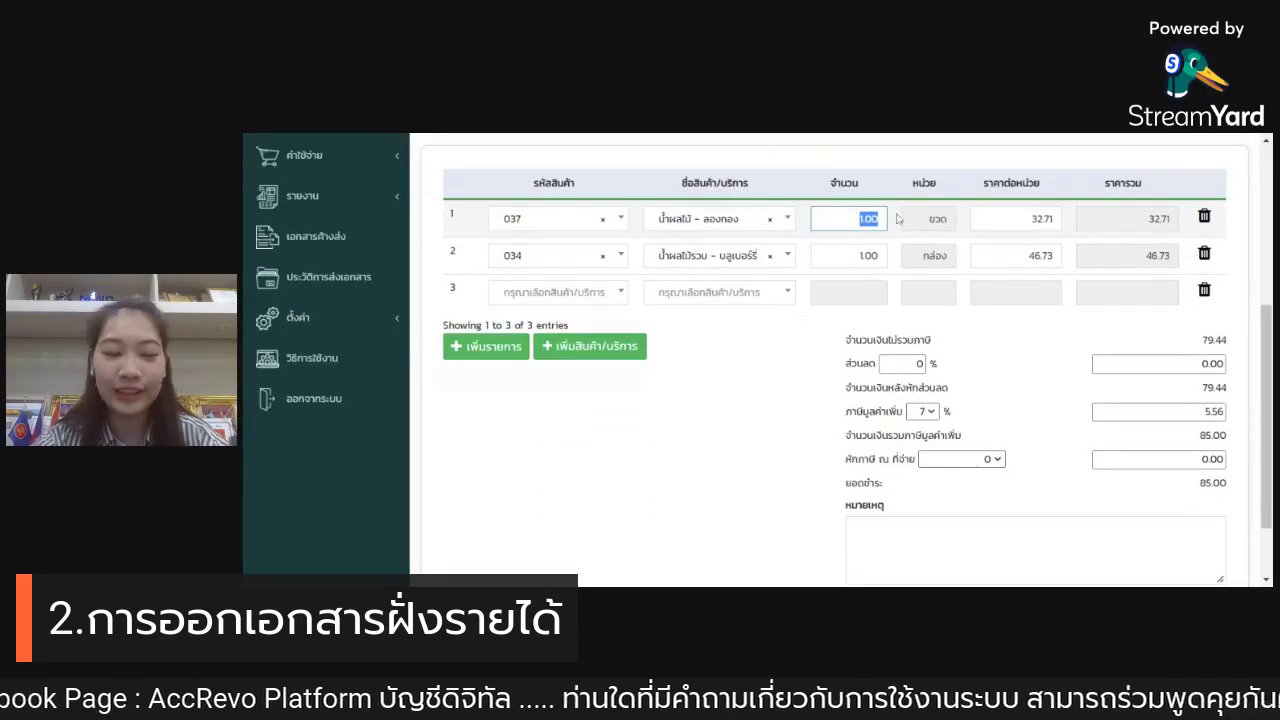
text(20)
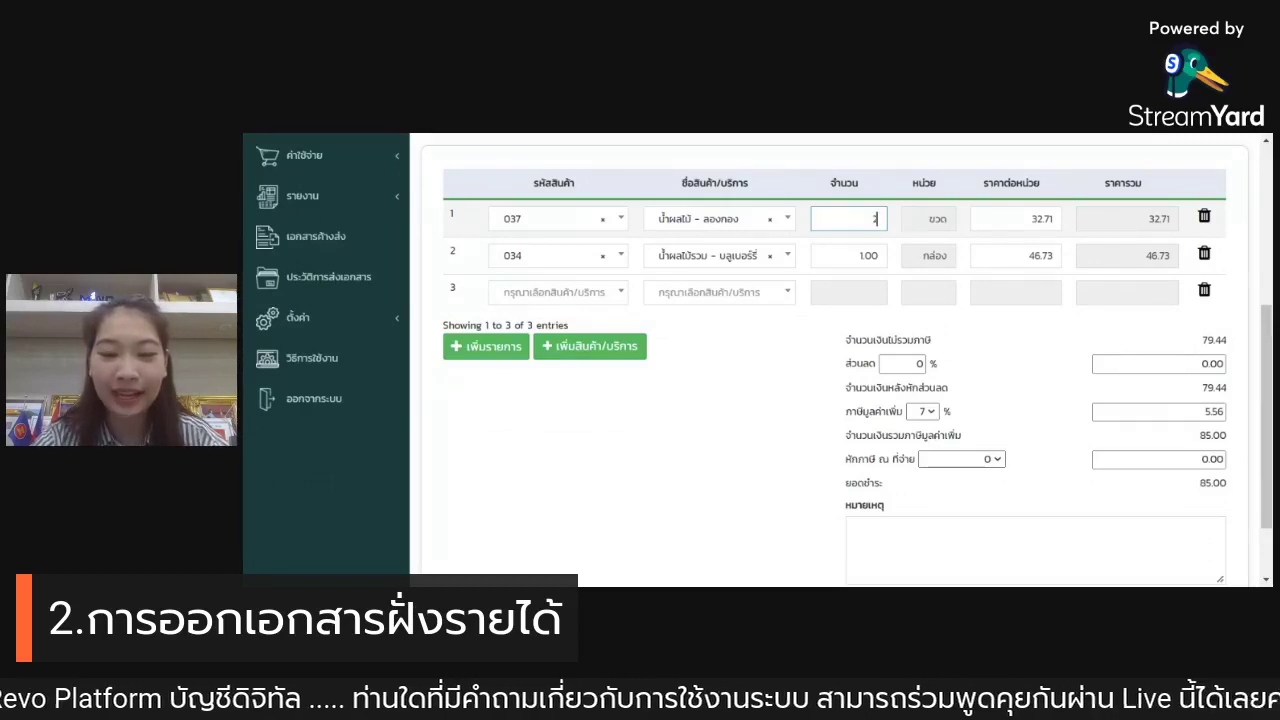
drag(862, 255, 967, 263)
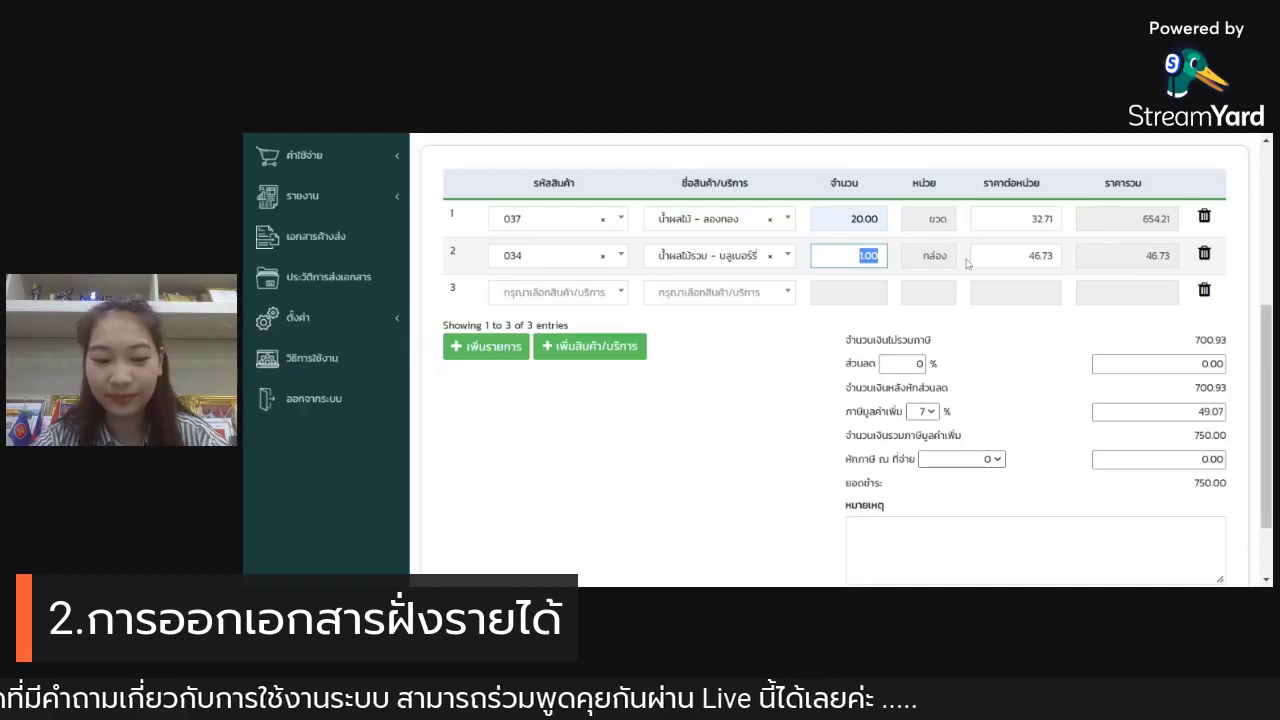
text(5)
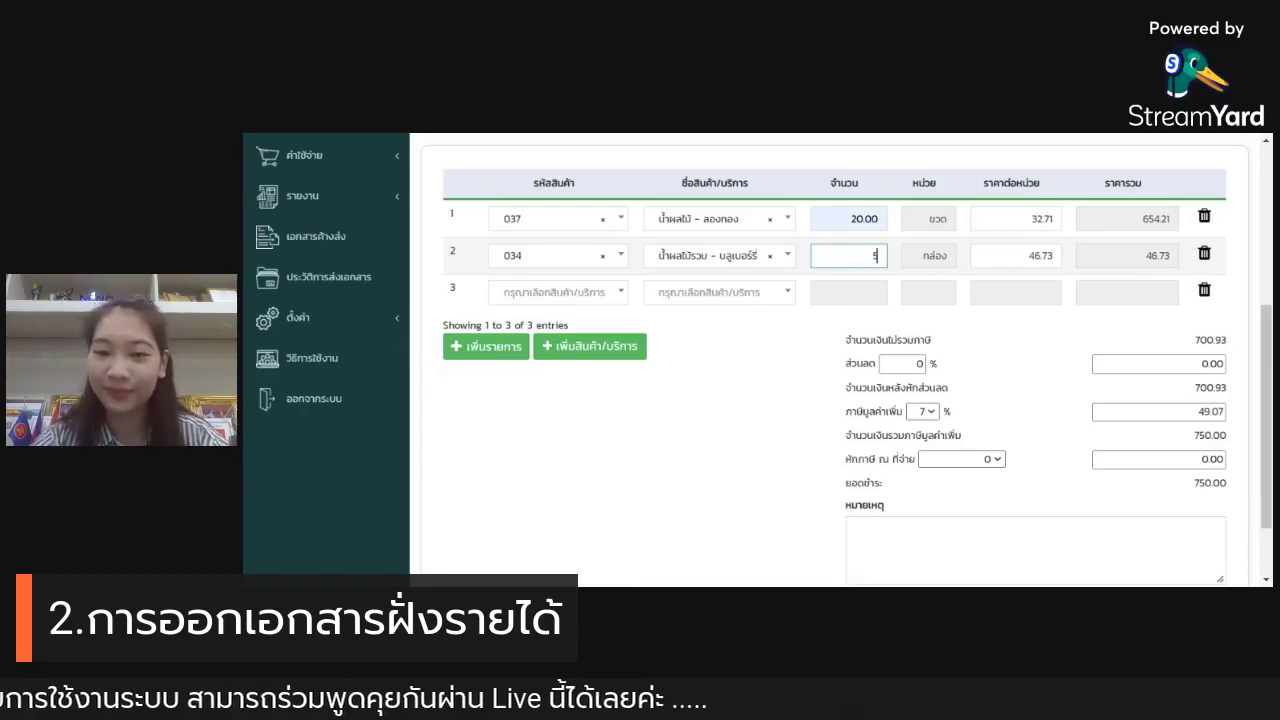
click(810, 302)
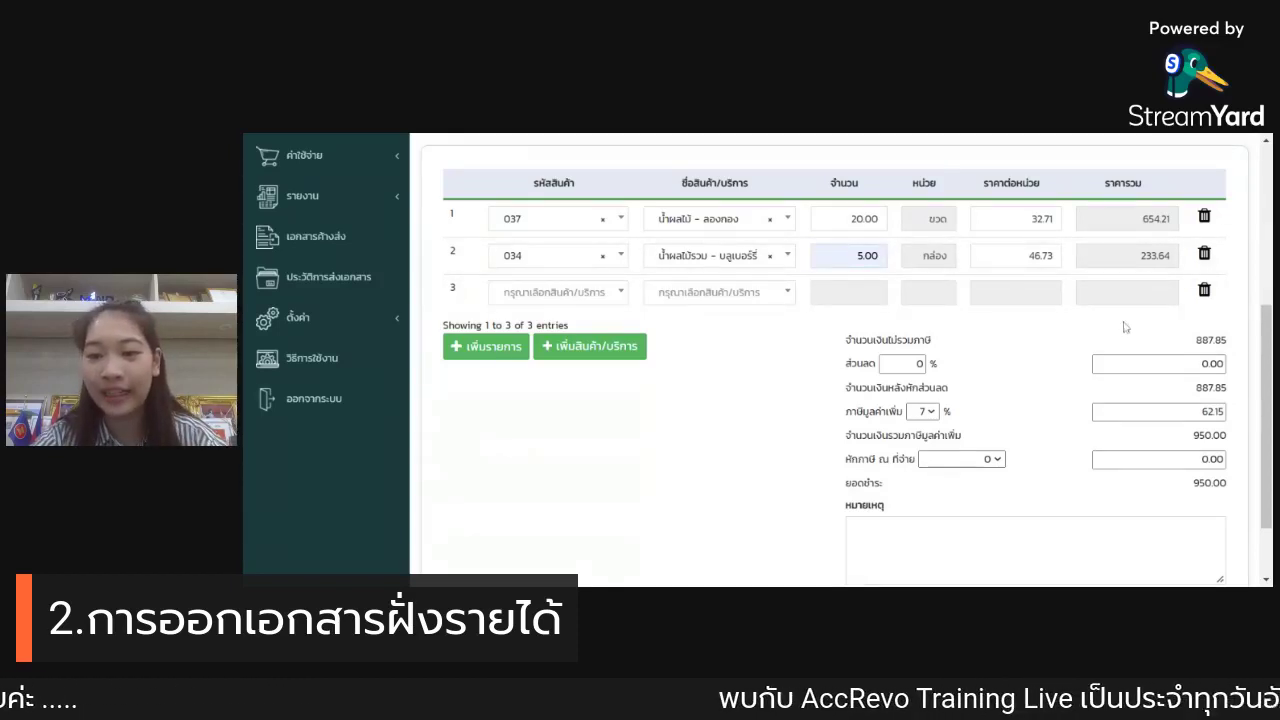
Step: Apply a 10% discount, then overwrite the discount amount with 100.00
scroll(1124, 326, down, 2)
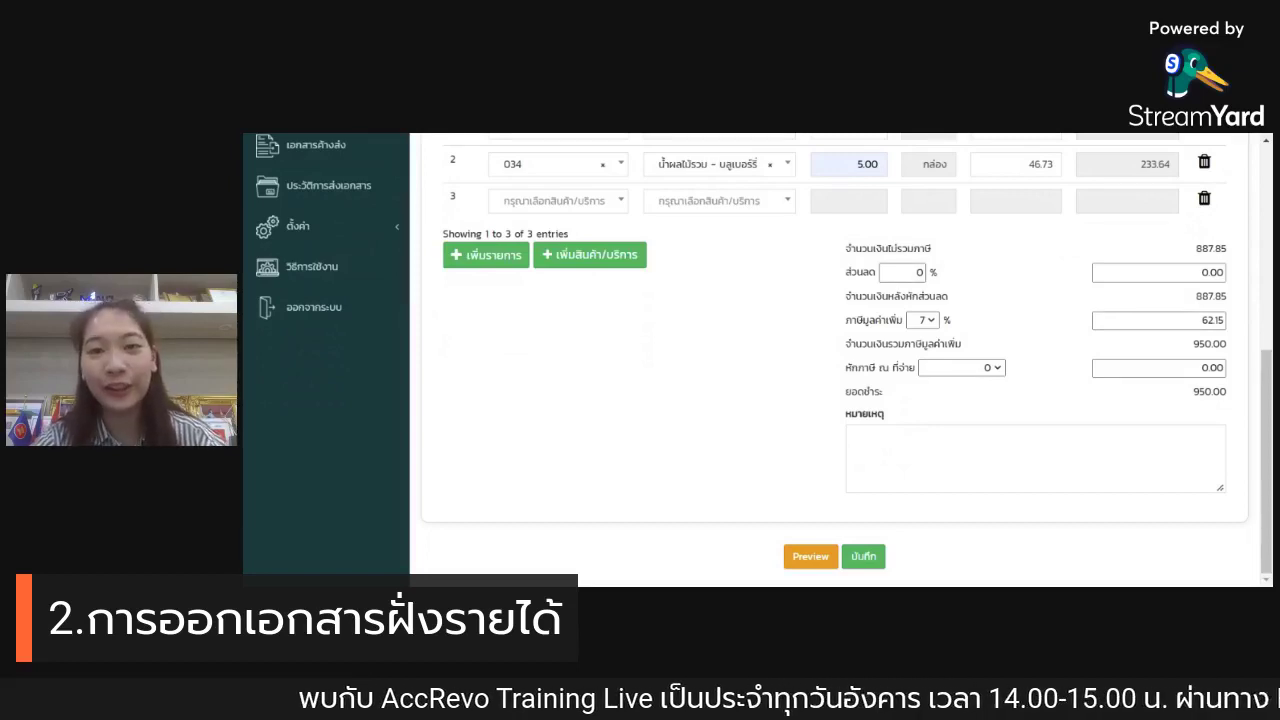
click(903, 272)
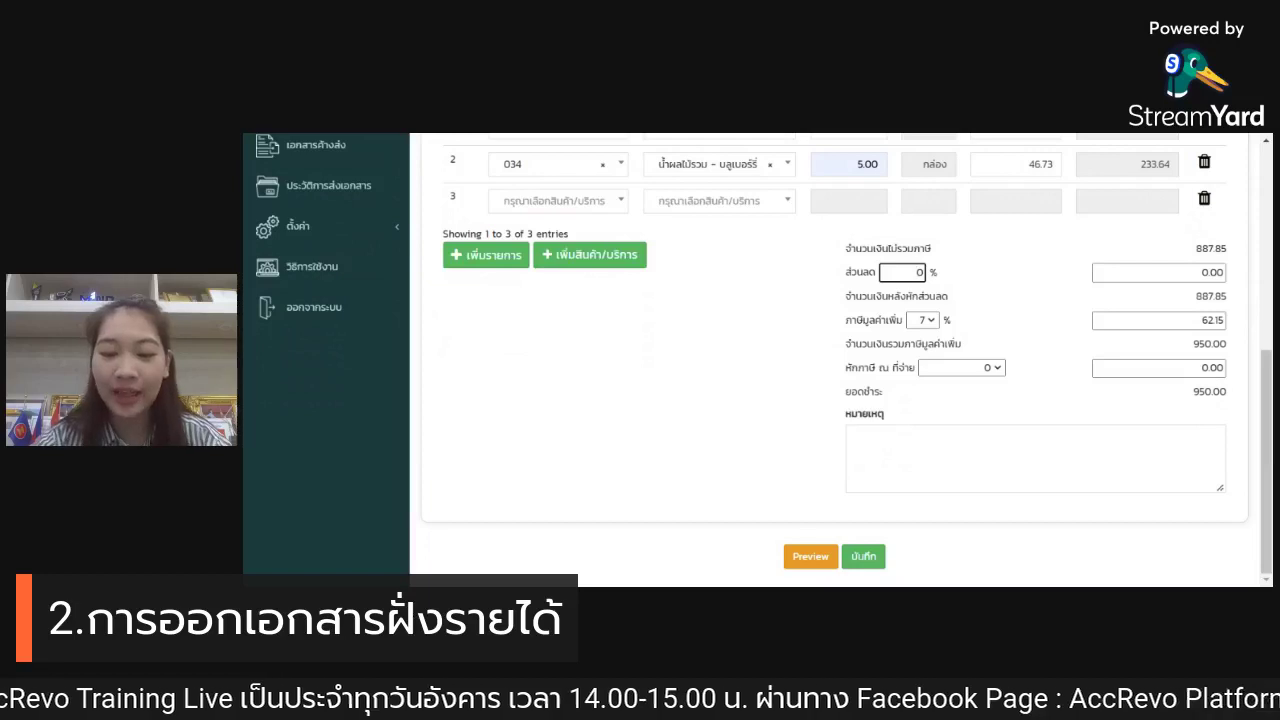
text(1)
key(Tab)
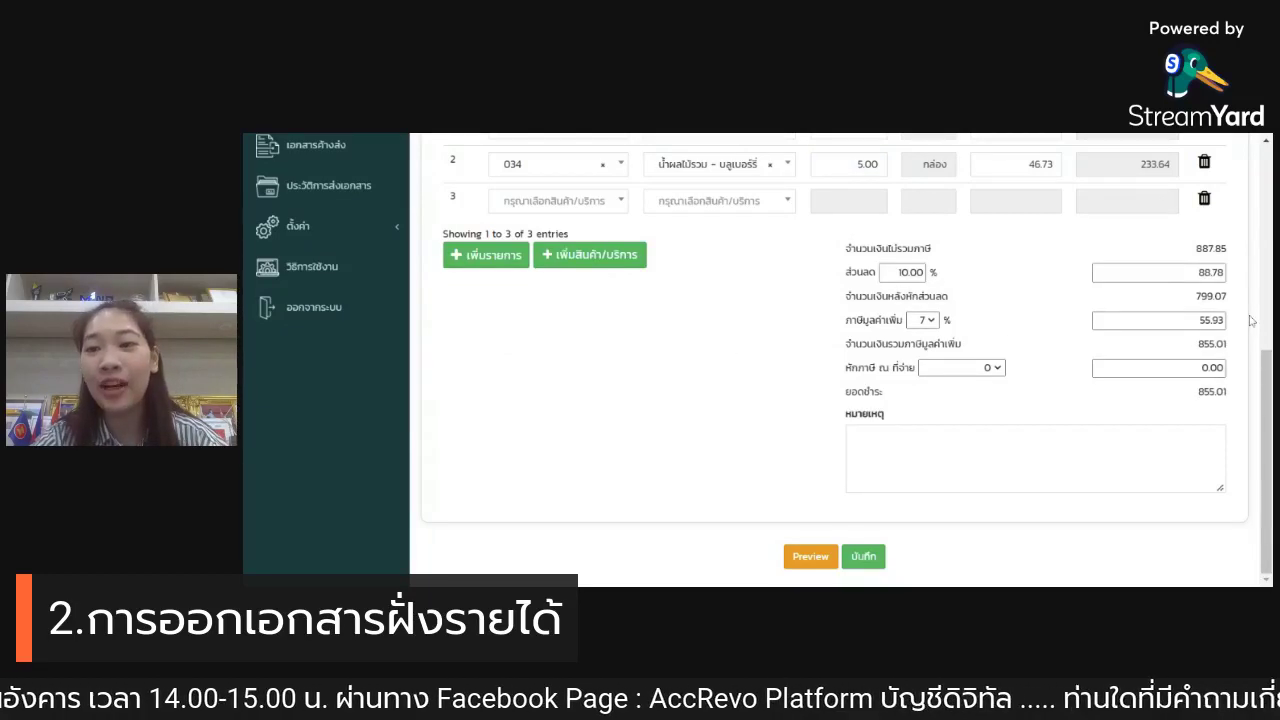
double_click(1210, 272)
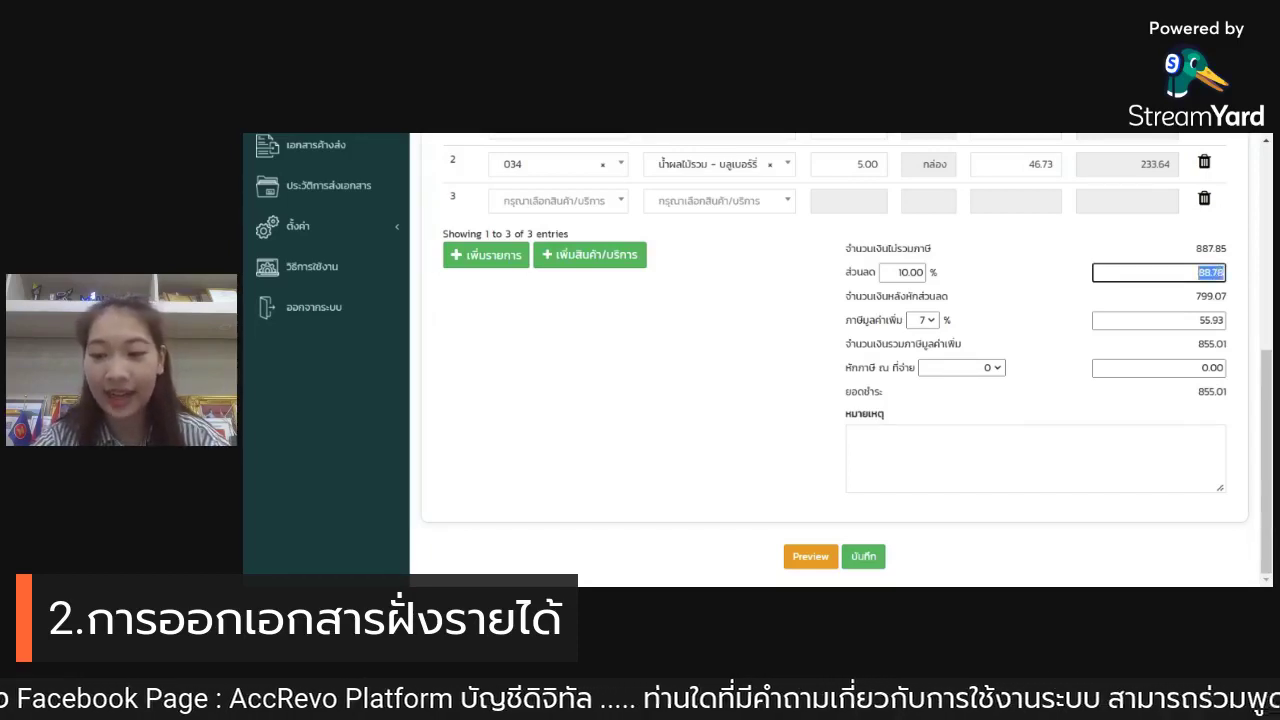
text(100)
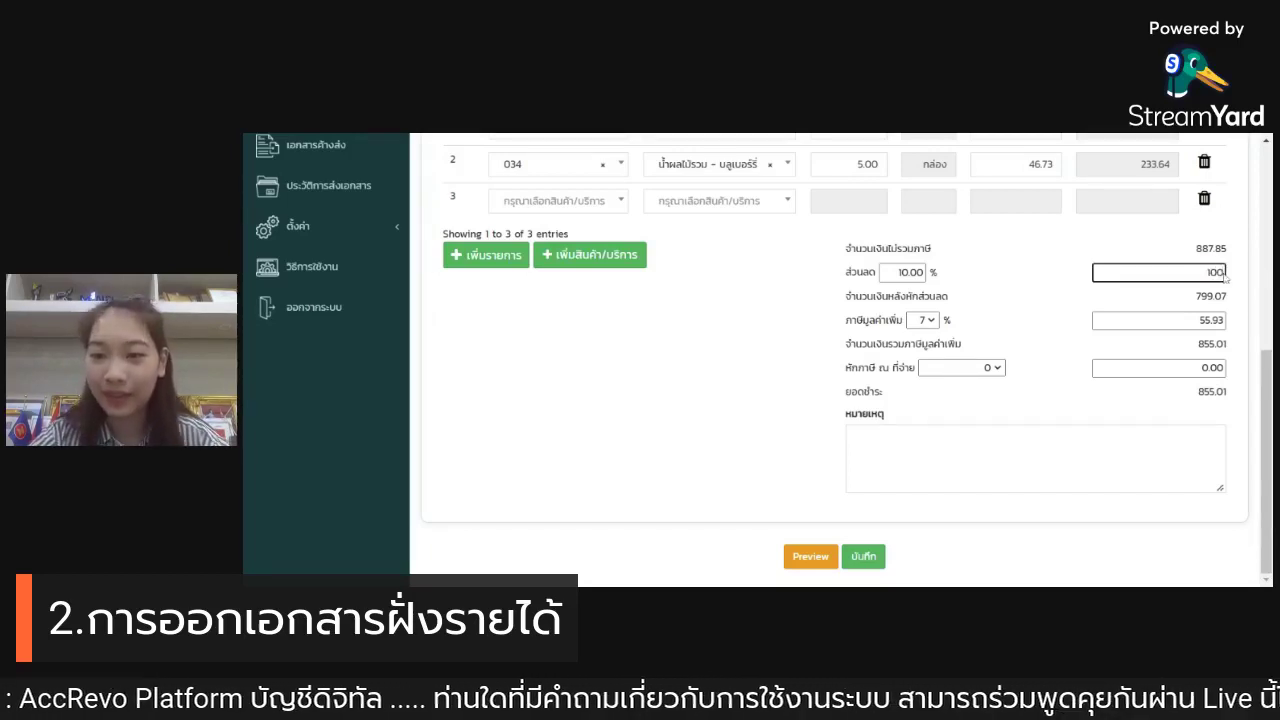
click(1145, 253)
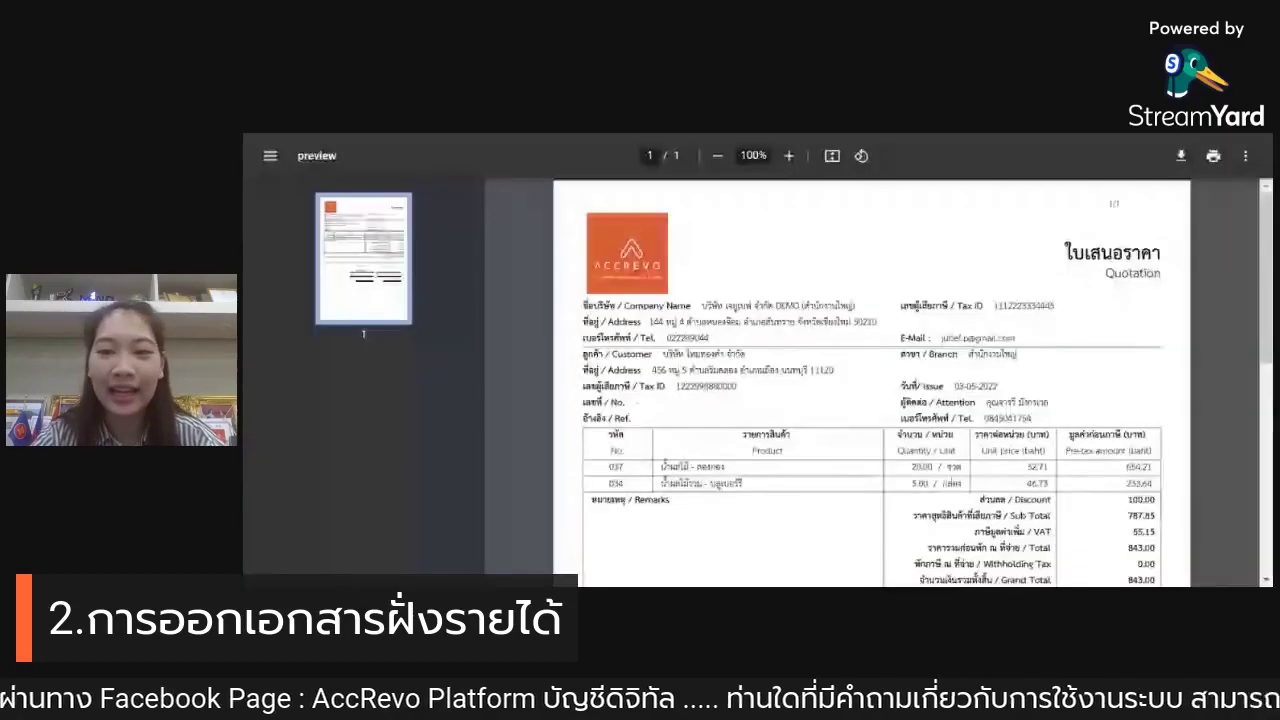
Step: Review the quotation PDF preview down to the 843.00 grand total written in words
drag(1064, 252, 1160, 252)
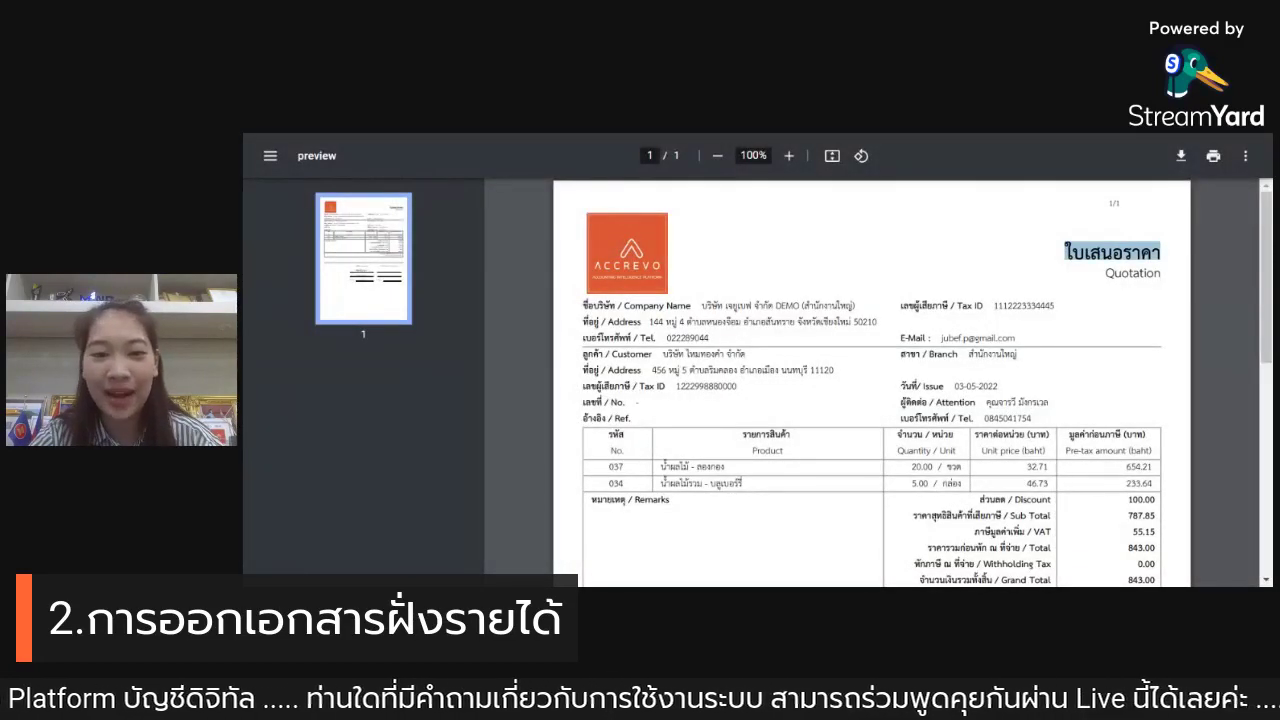
click(678, 291)
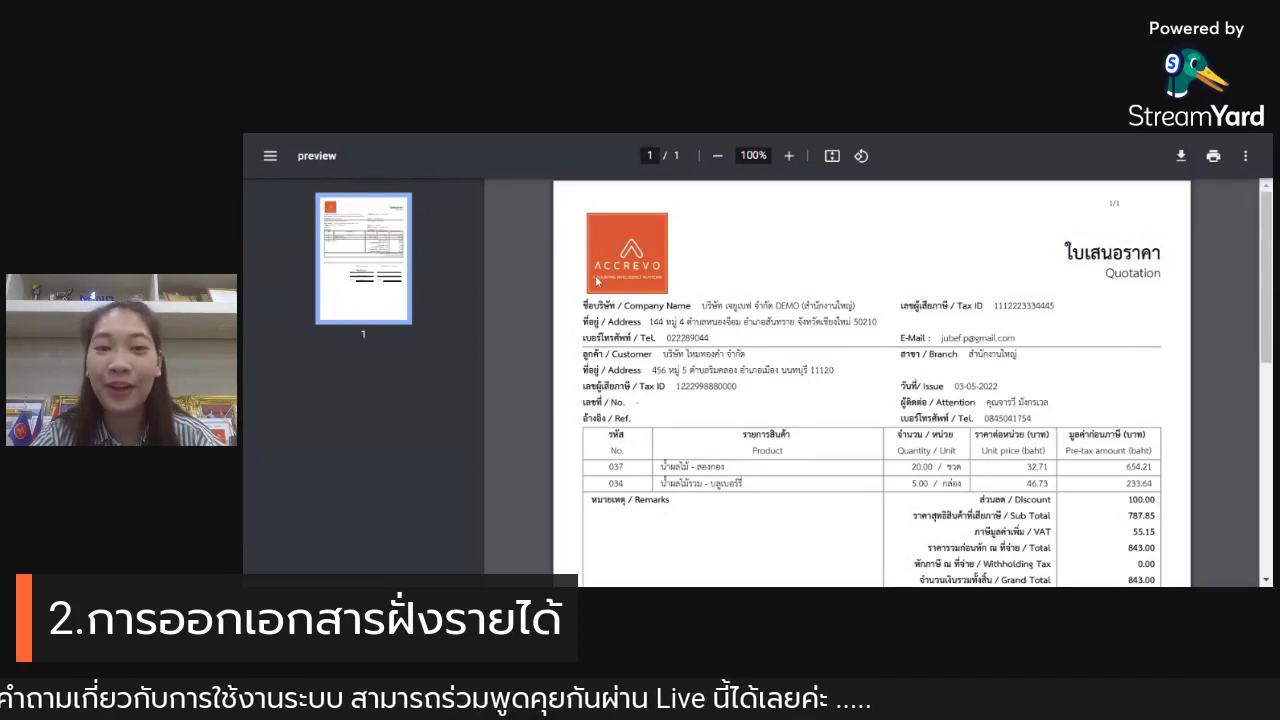
scroll(697, 290, down, 1)
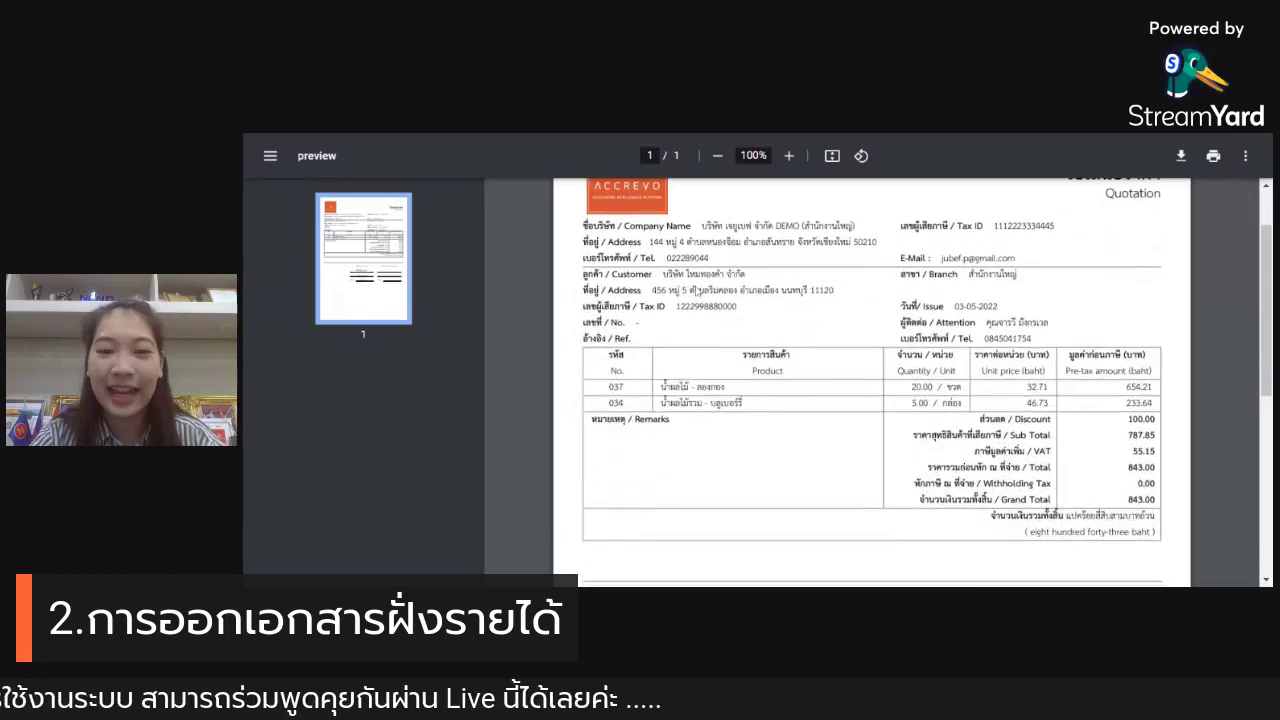
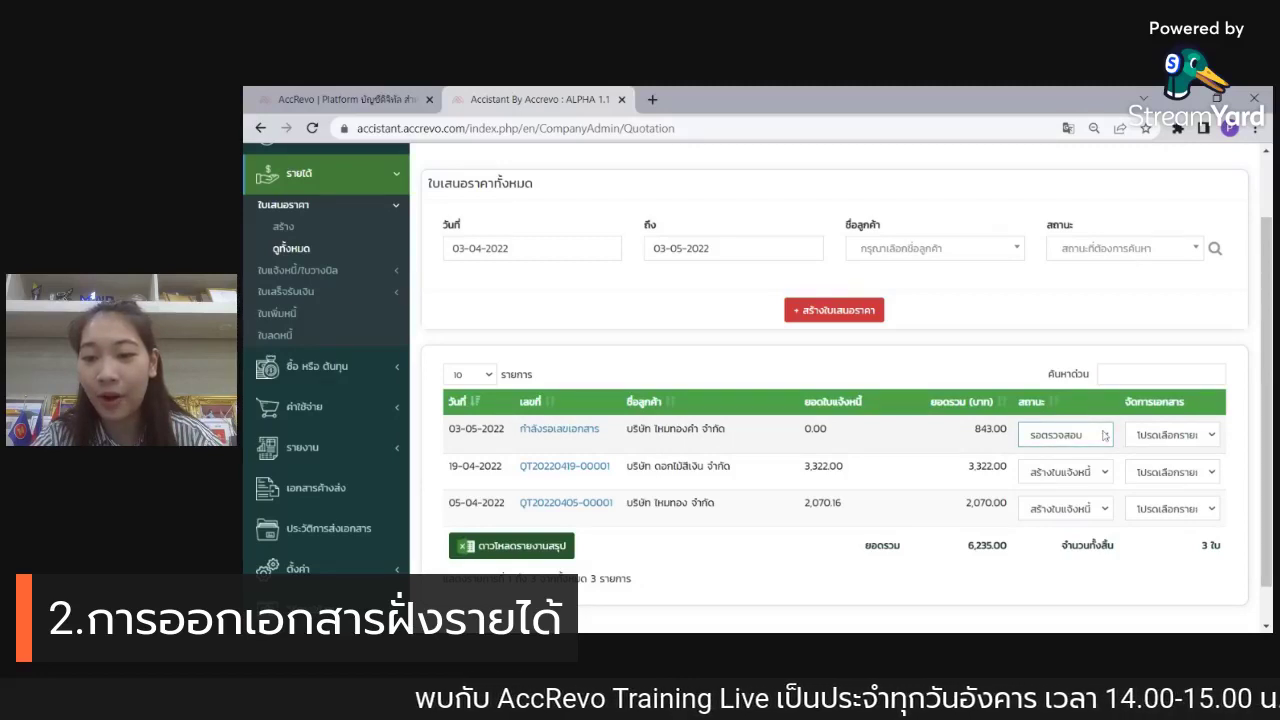
Step: Approve the 843.00 quotation and acknowledge the approval notice
click(1097, 474)
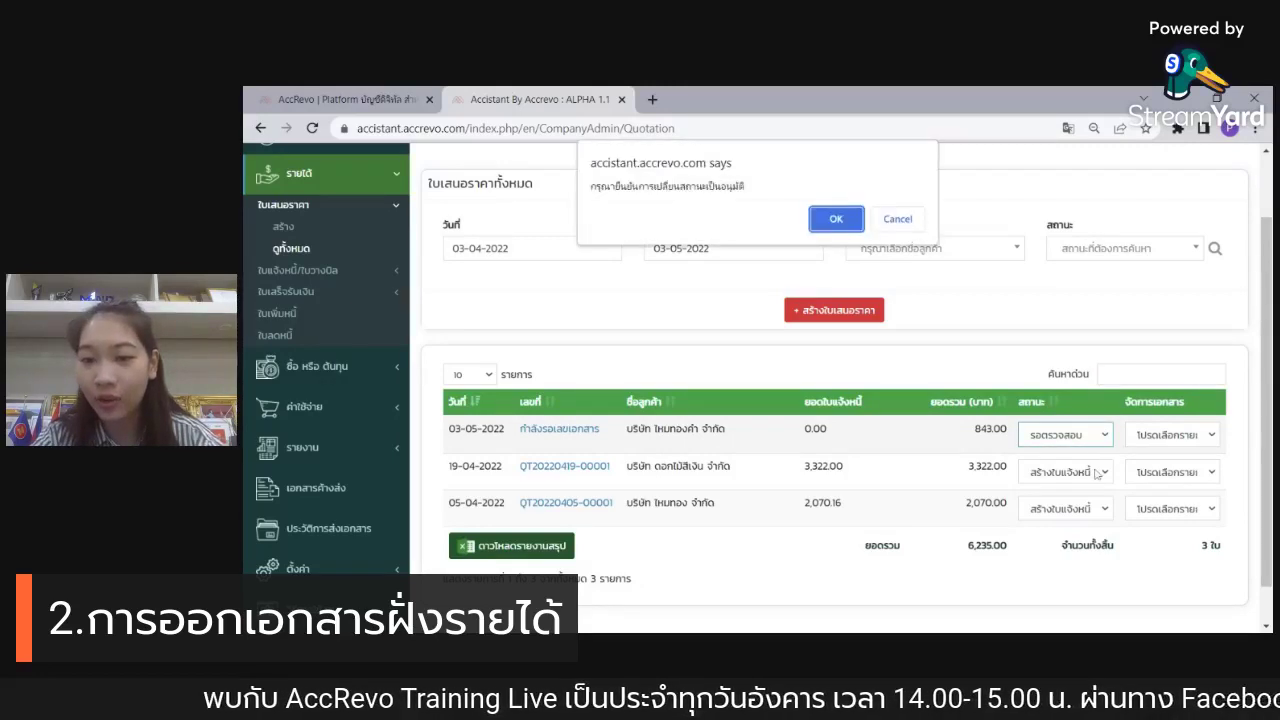
click(829, 219)
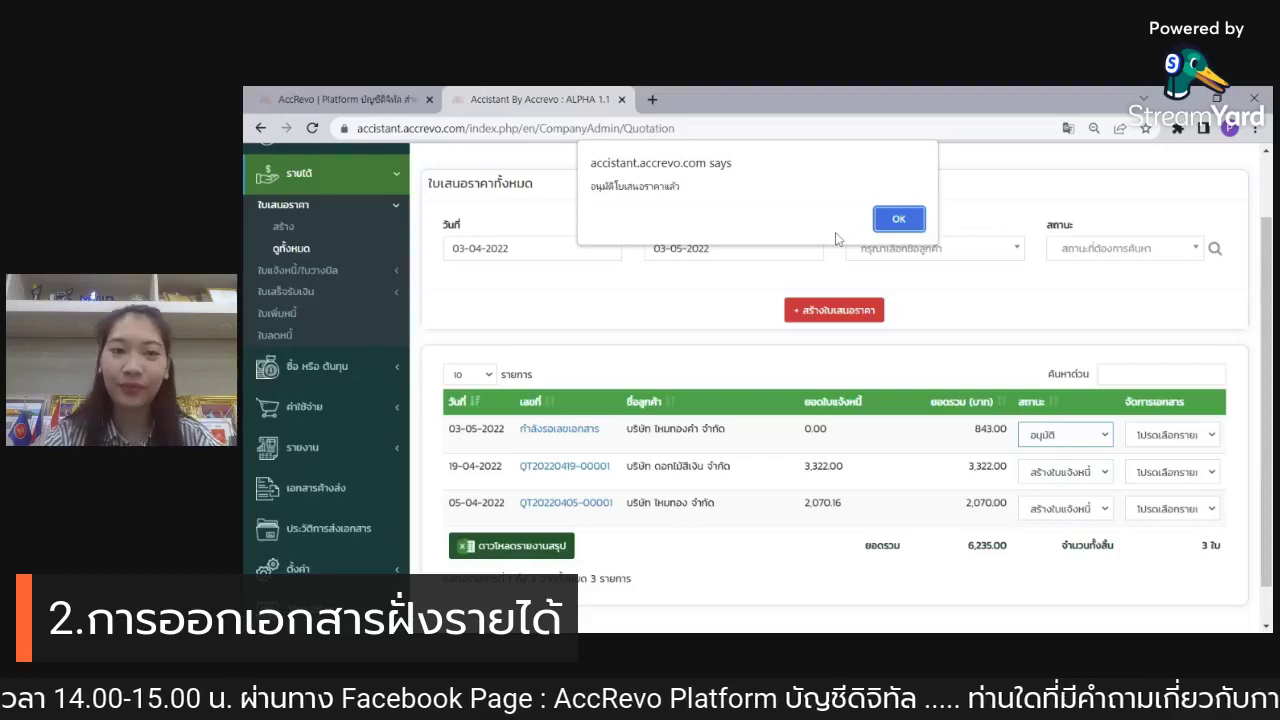
click(898, 220)
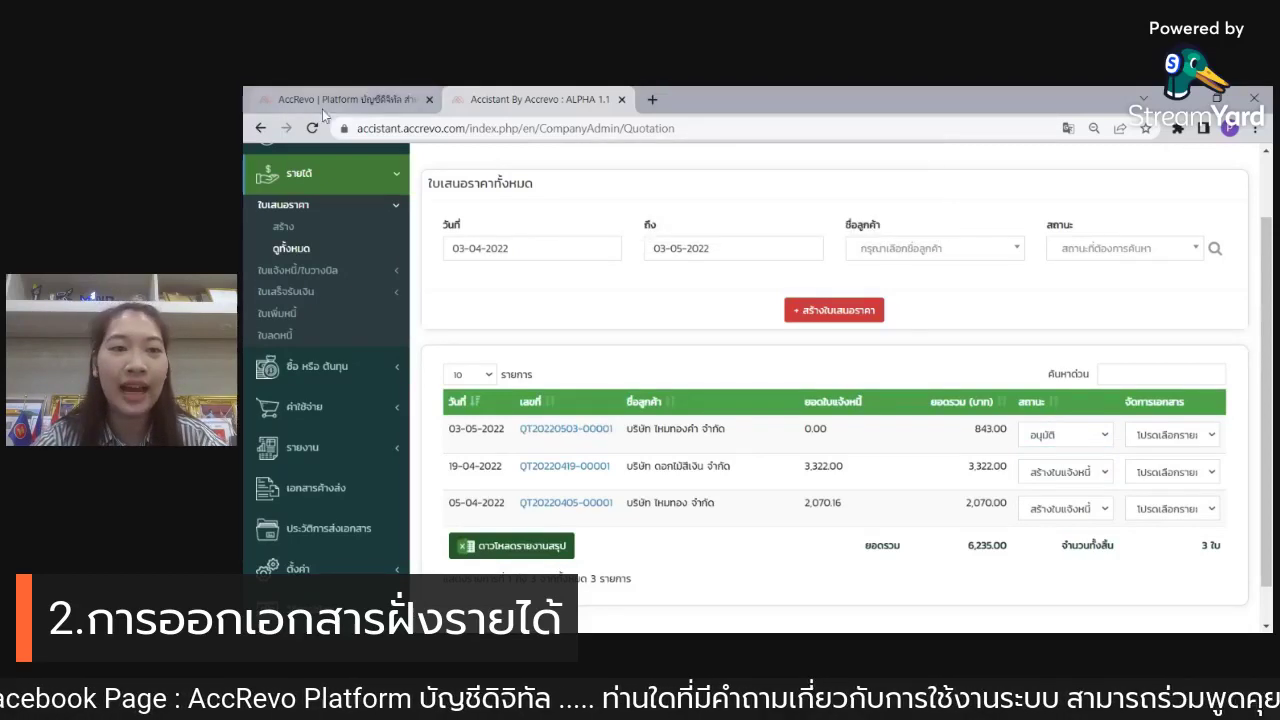
click(428, 100)
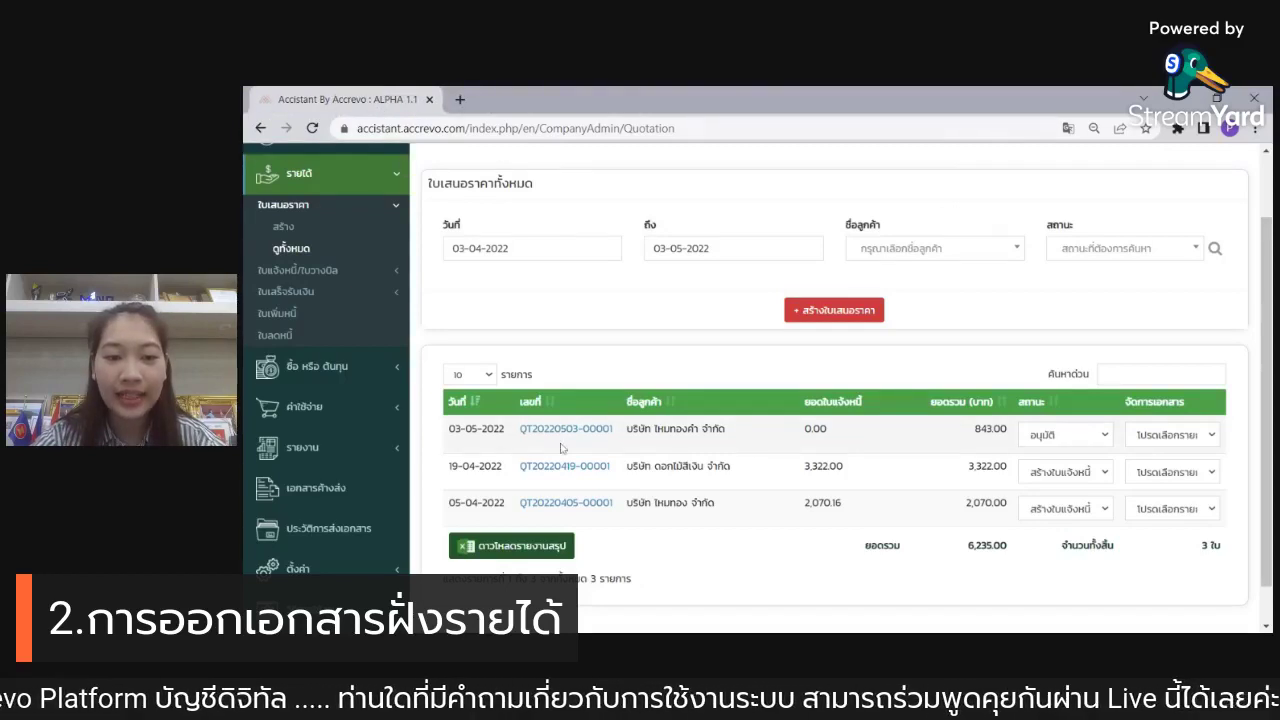
drag(511, 455, 619, 451)
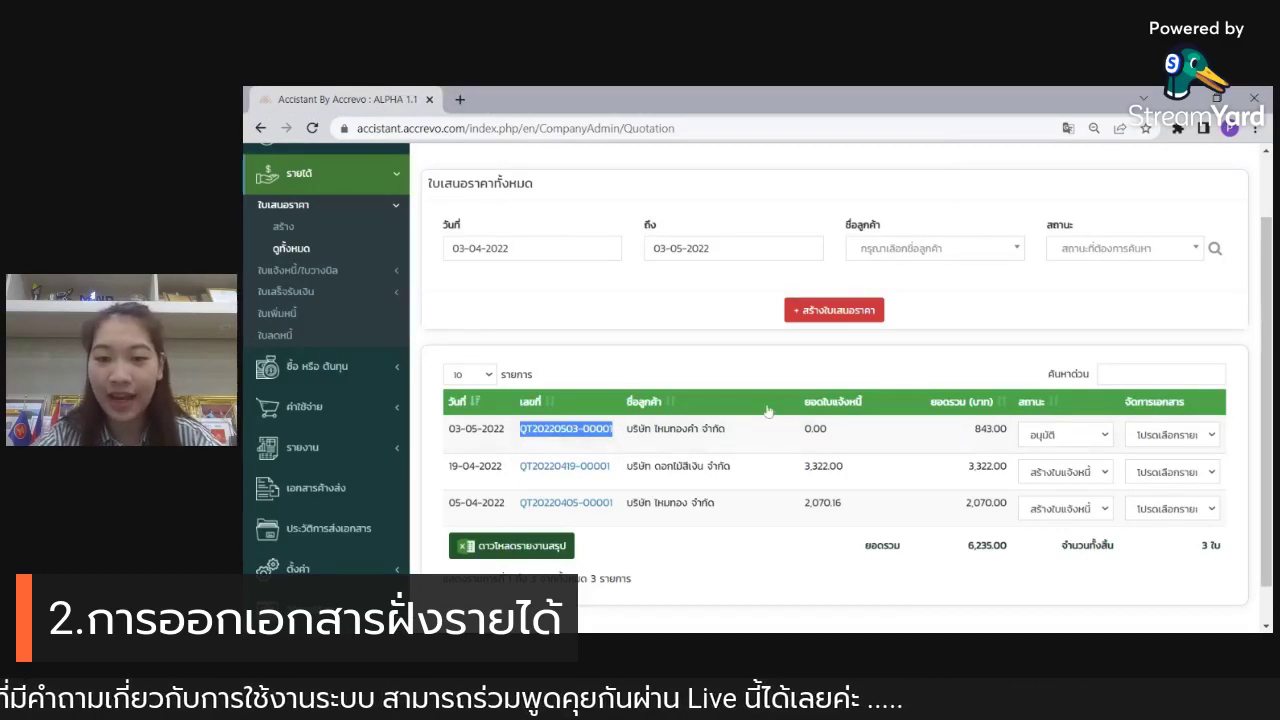
click(1184, 282)
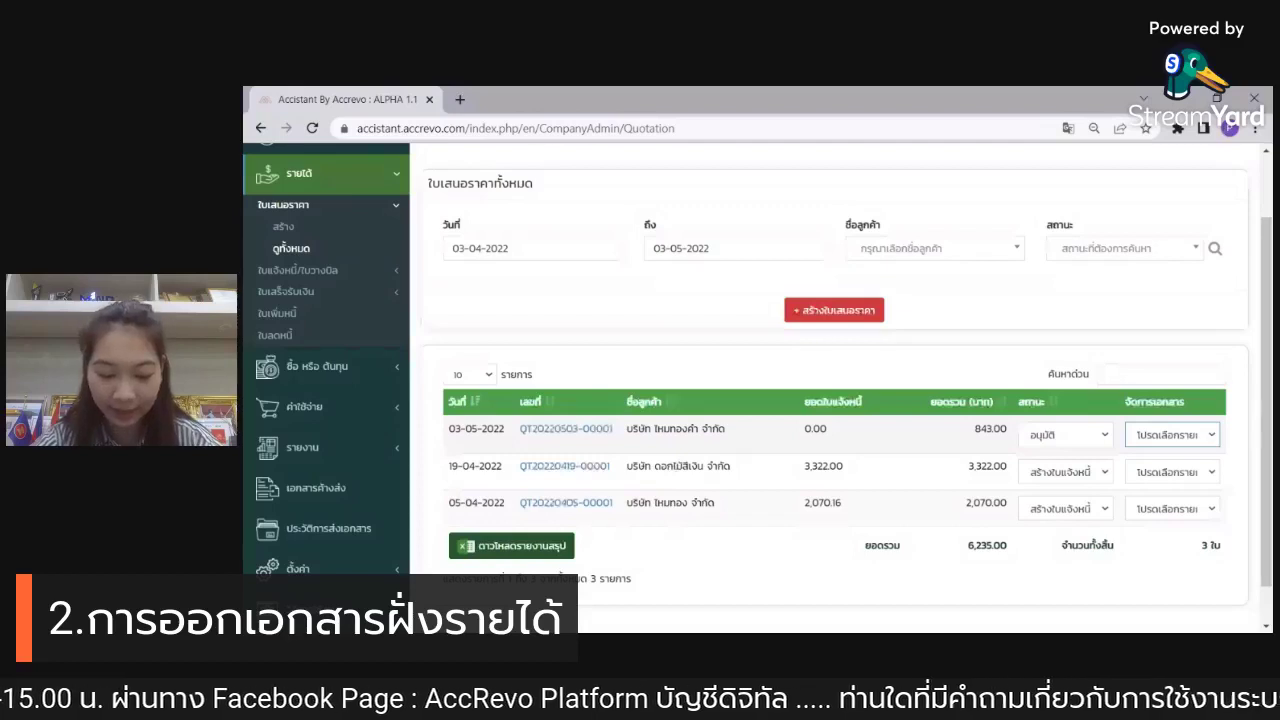
click(1186, 478)
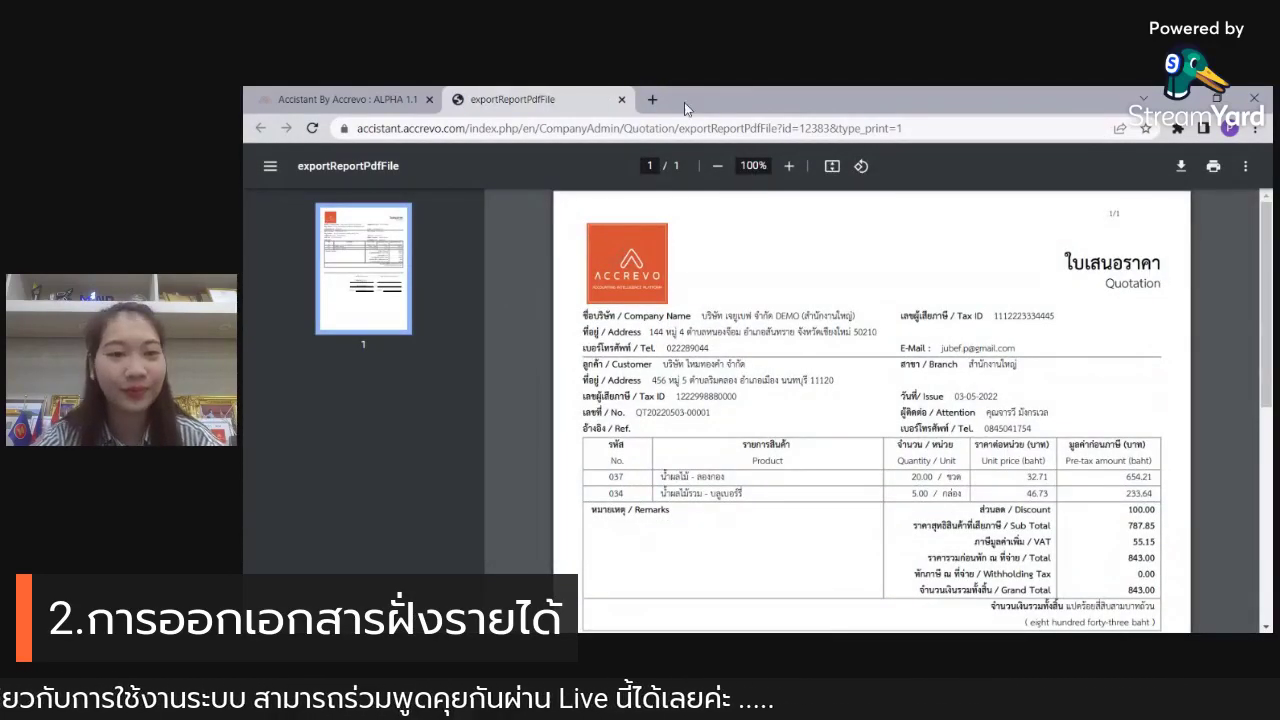
click(621, 100)
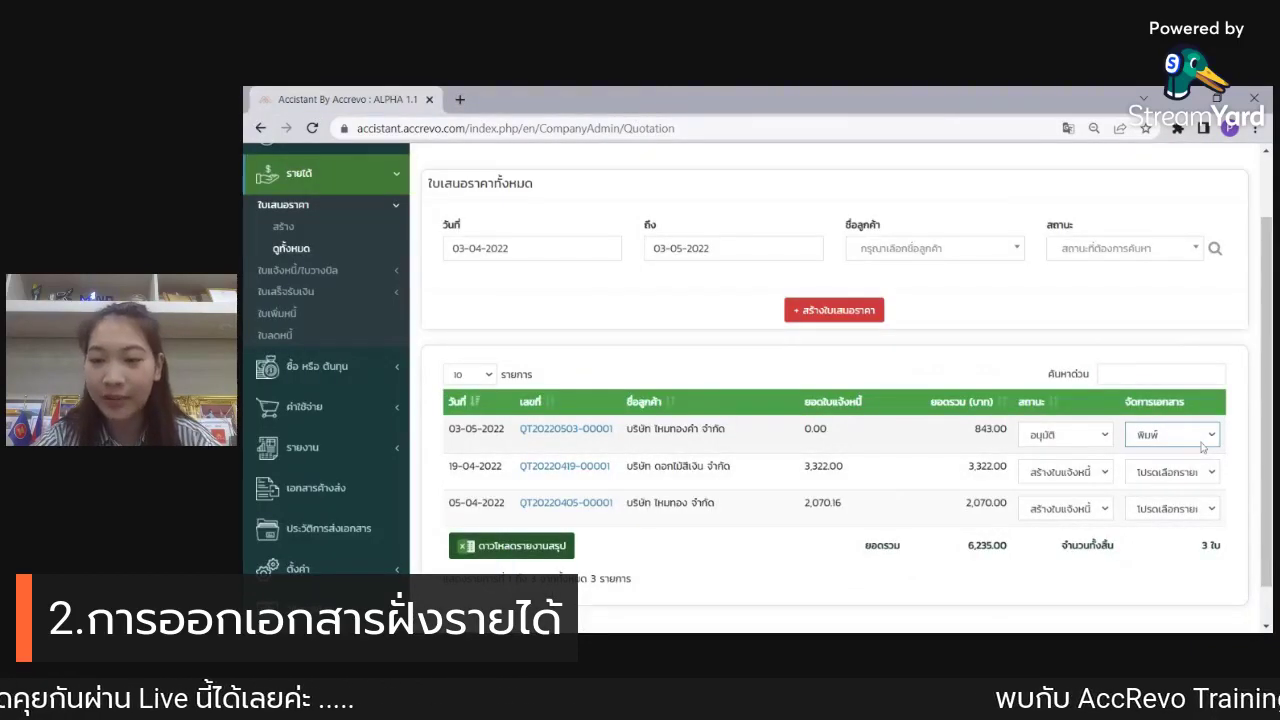
key(Down)
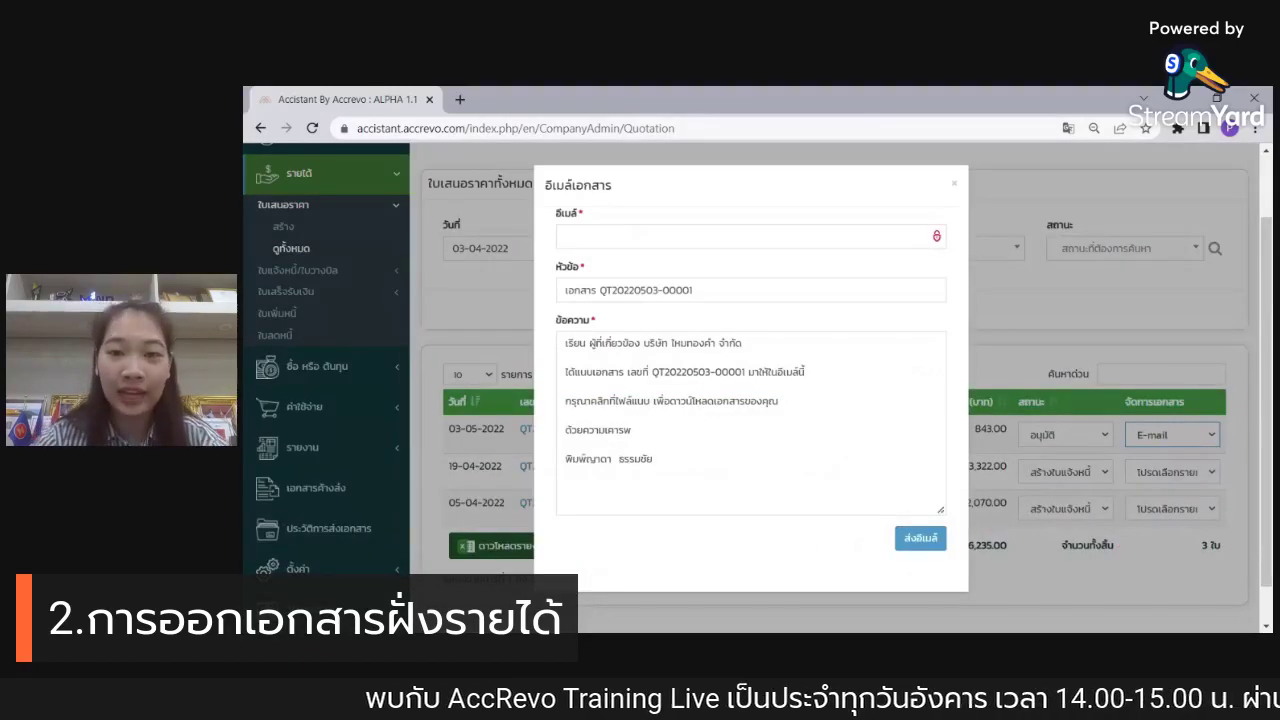
Step: Add the line 'สาขารถติดต่อกลับที' to the e-mail message, then close the form unsent
click(566, 236)
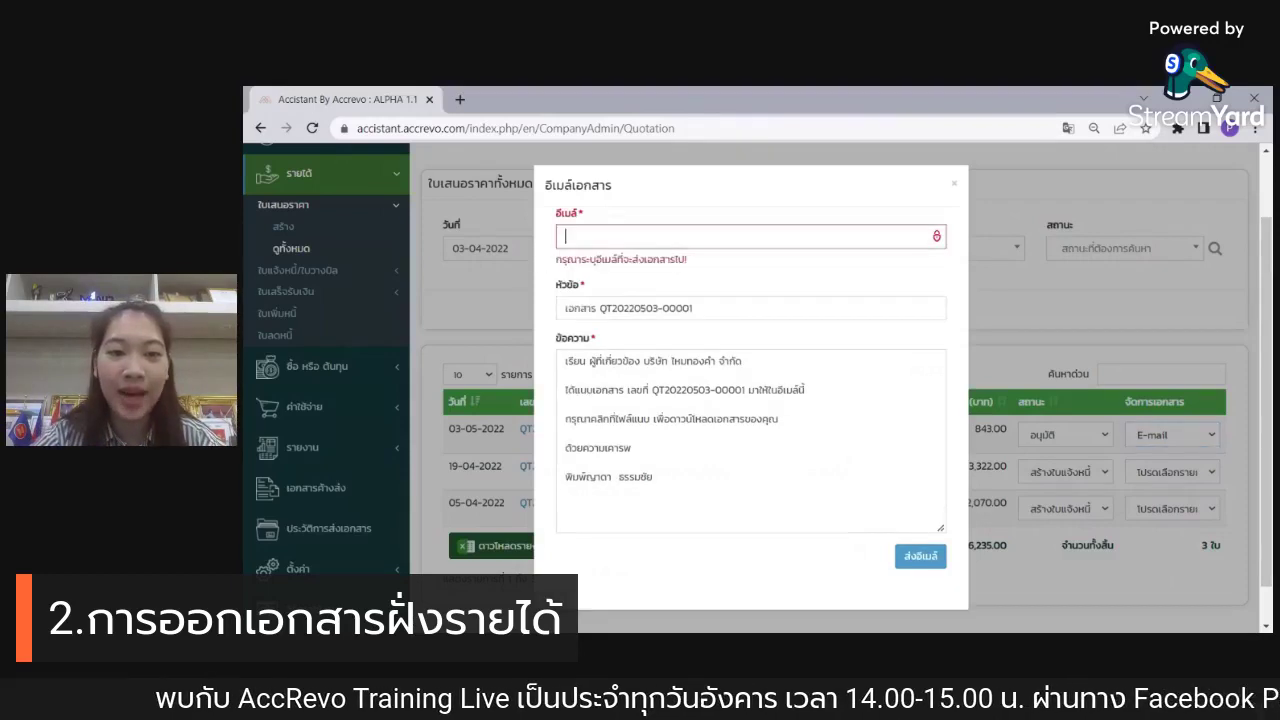
click(662, 284)
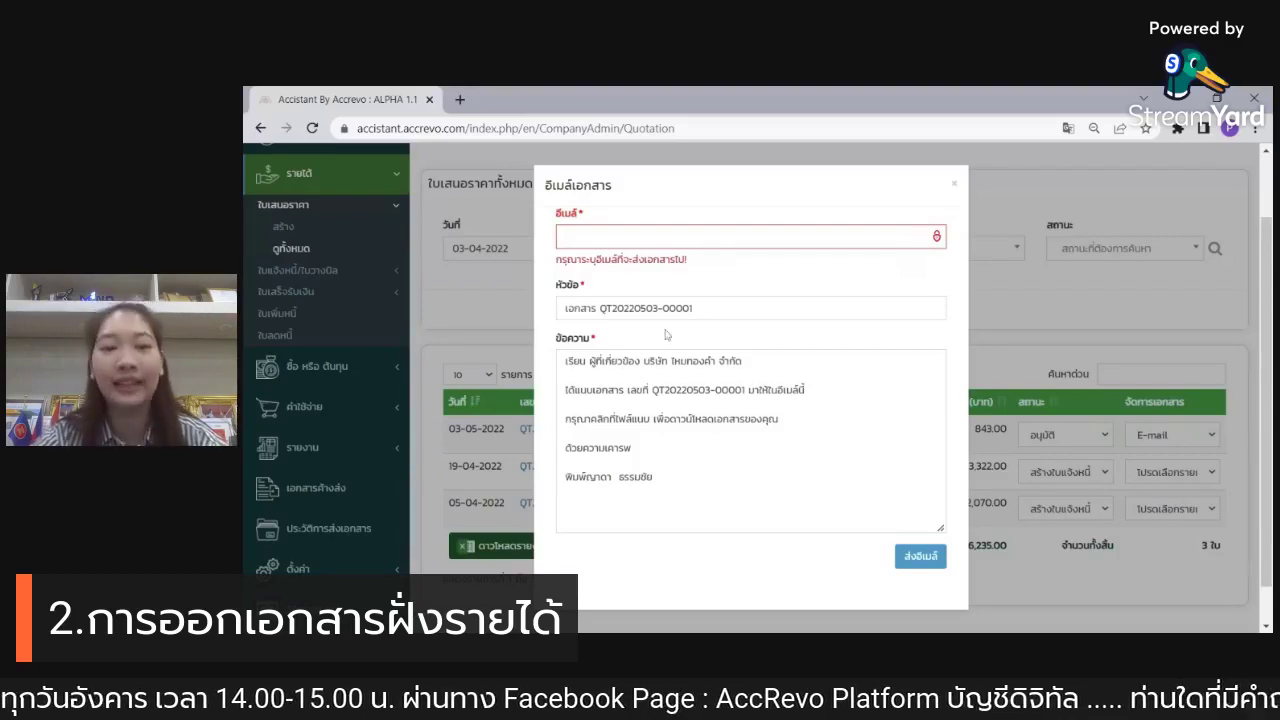
click(653, 477)
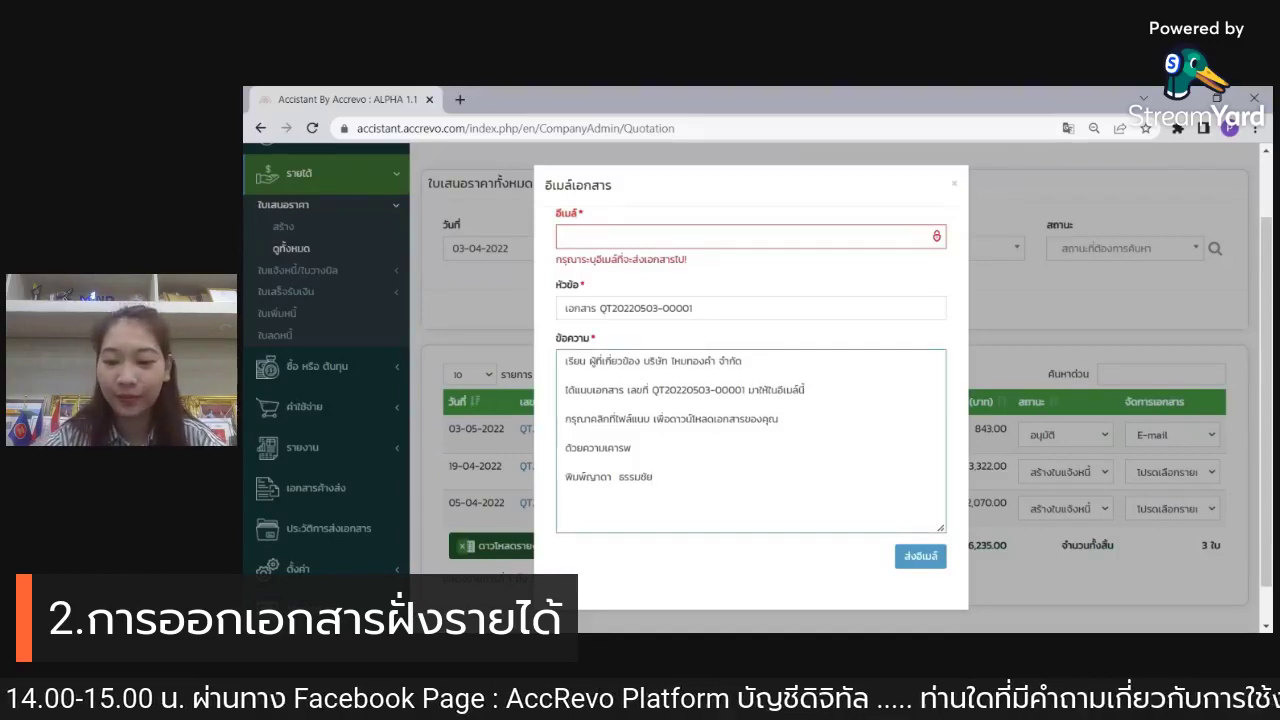
key(Return)
key(Return)
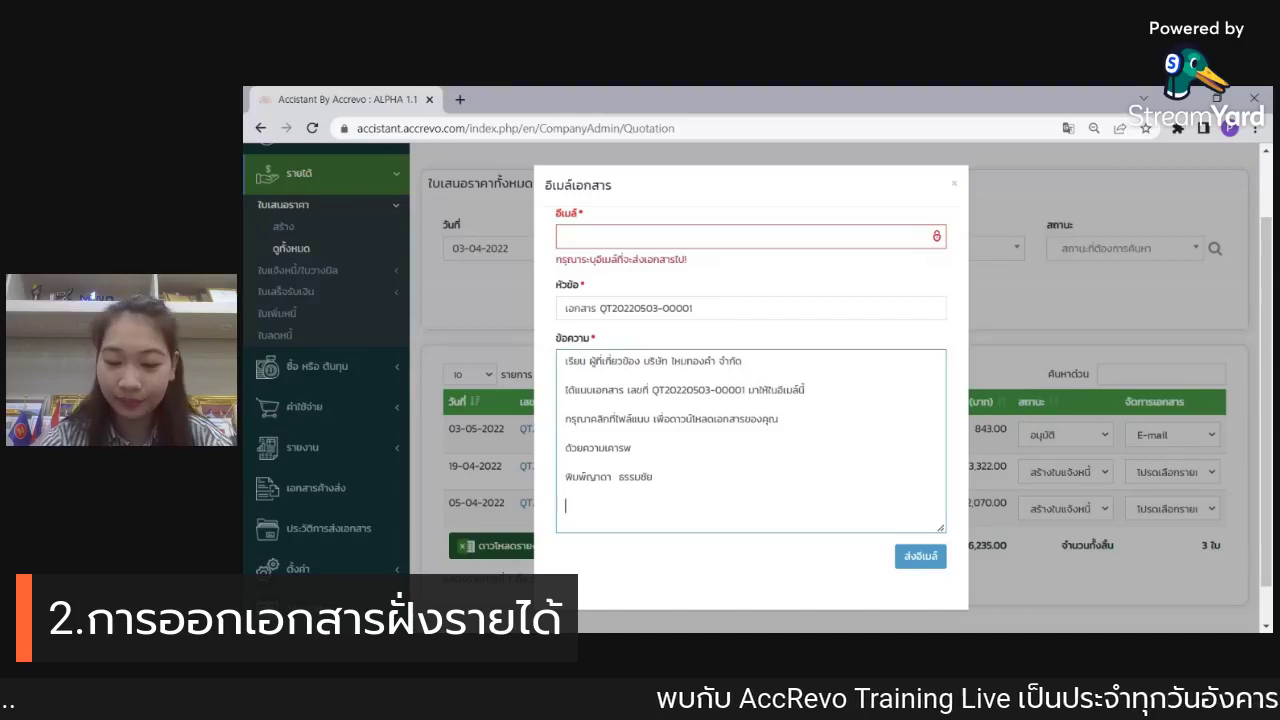
text(สาขารถติด)
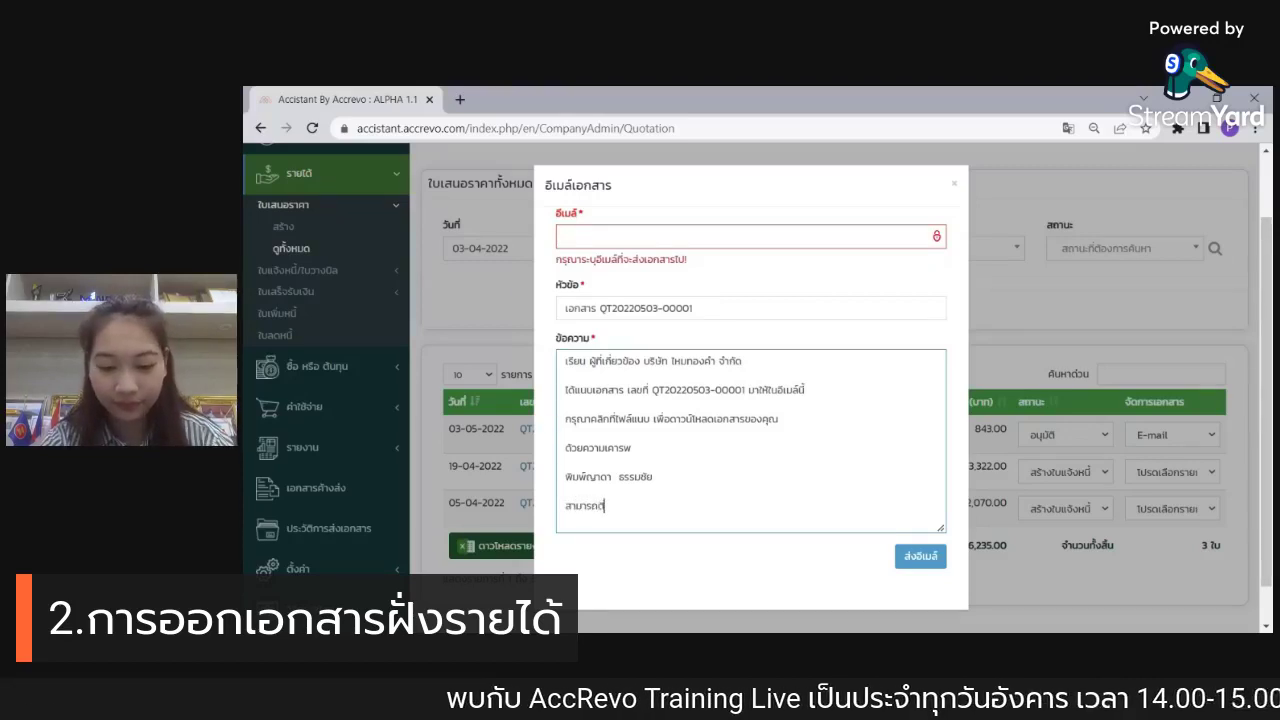
text(ต่อกลับท)
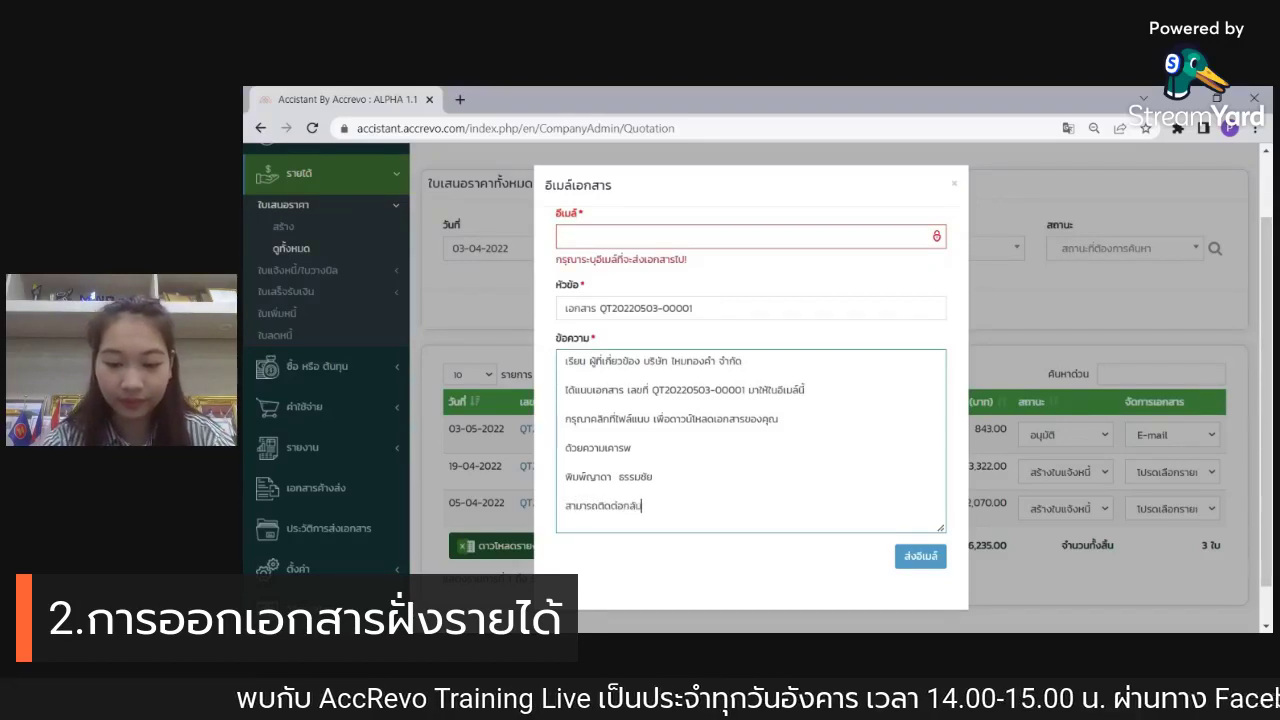
text(ี)
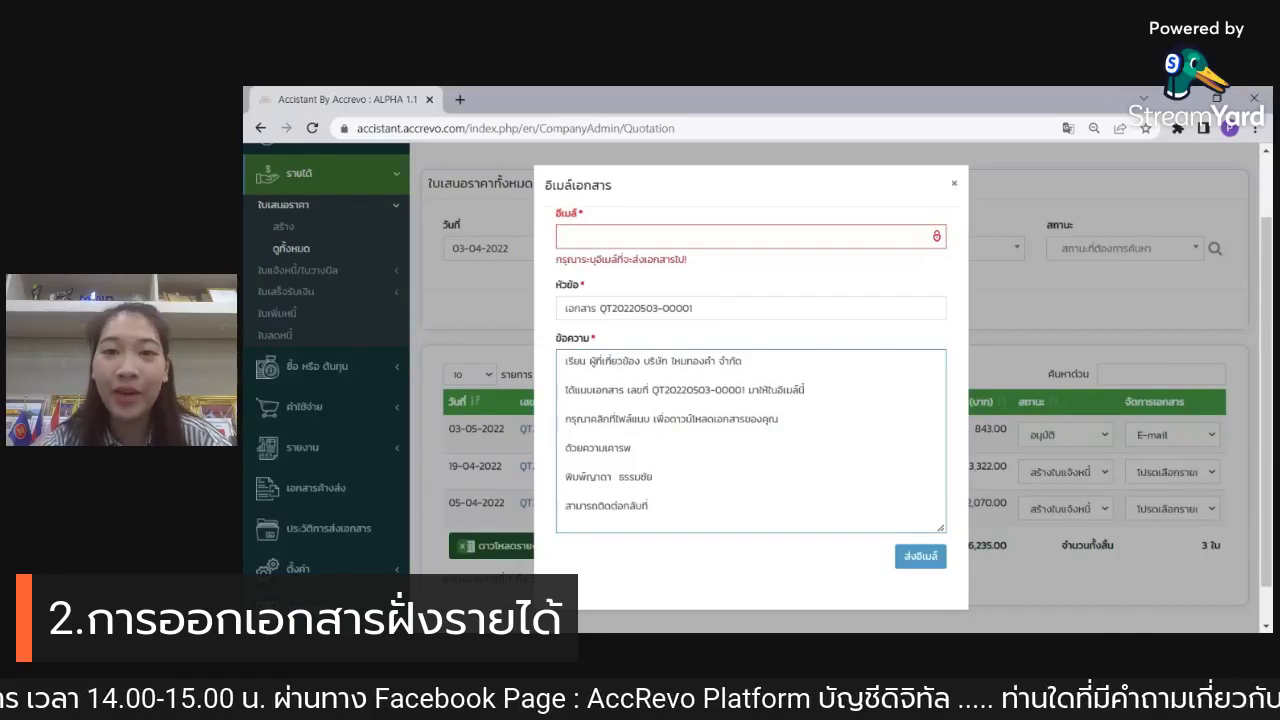
click(954, 183)
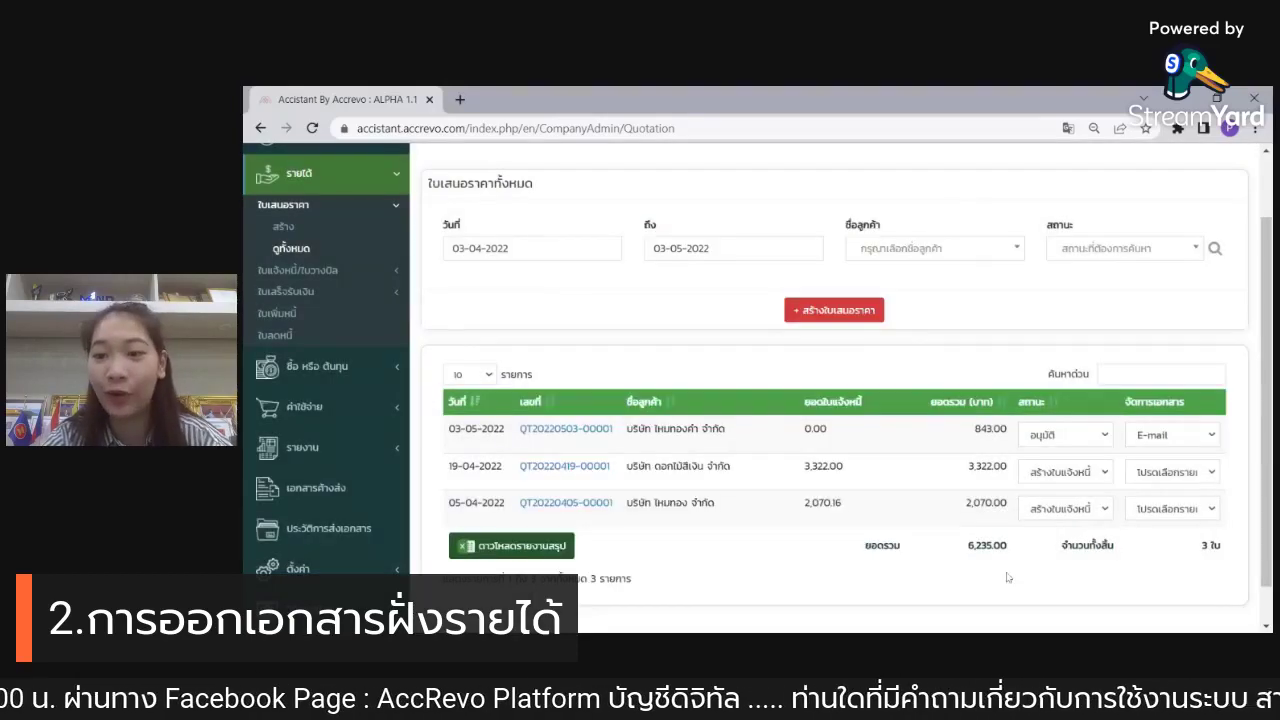
Step: Choose สร้างใบแจ้งหนี้ in the first quotation's status dropdown to start an invoice
click(1208, 434)
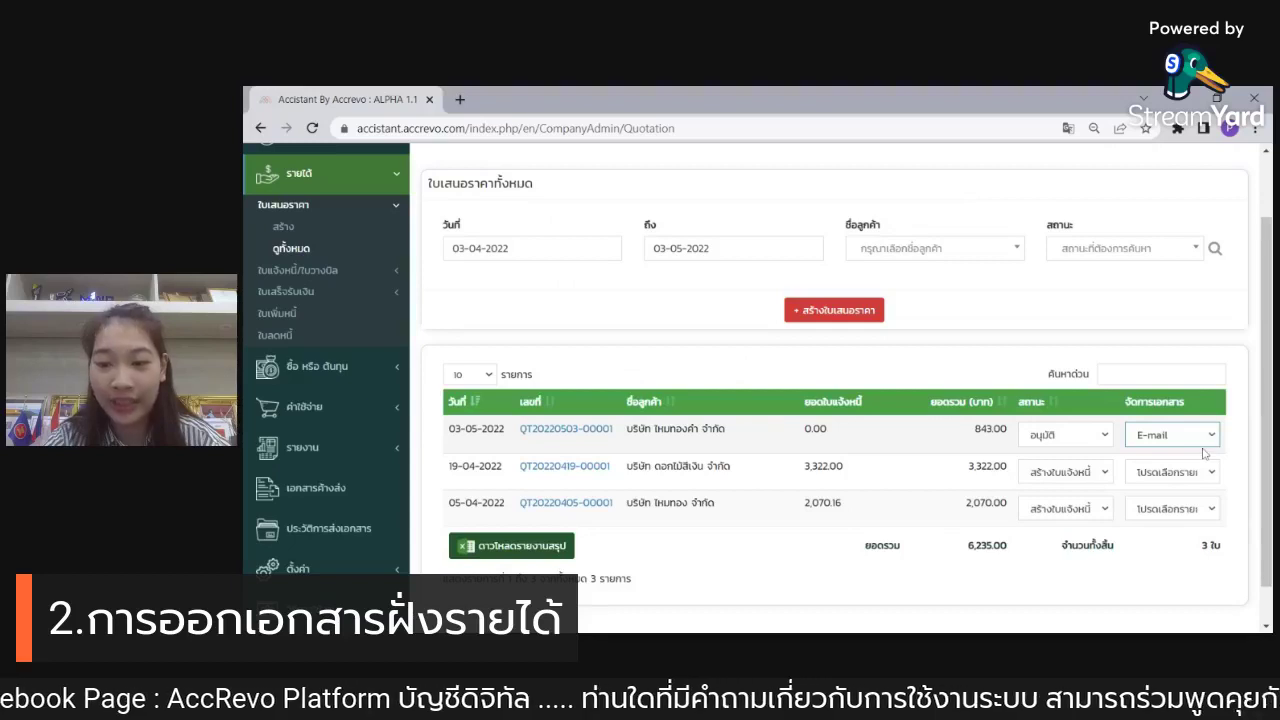
click(1160, 309)
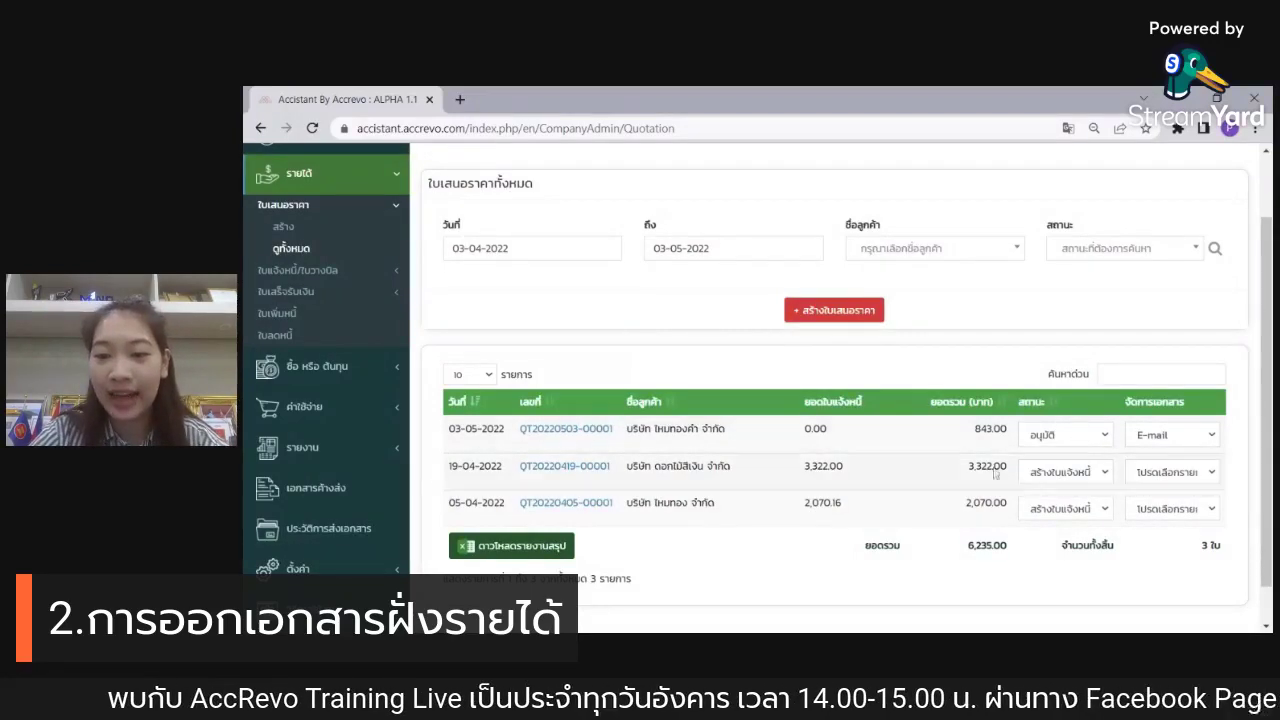
click(1066, 435)
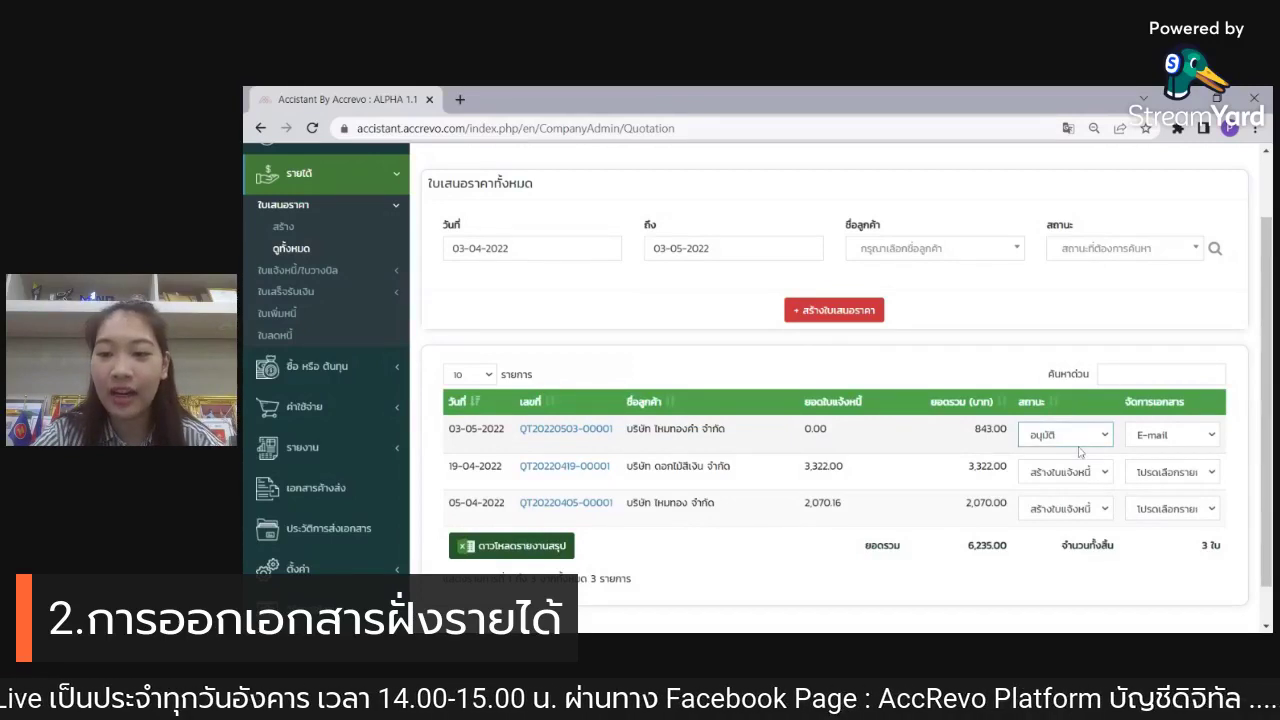
click(1080, 452)
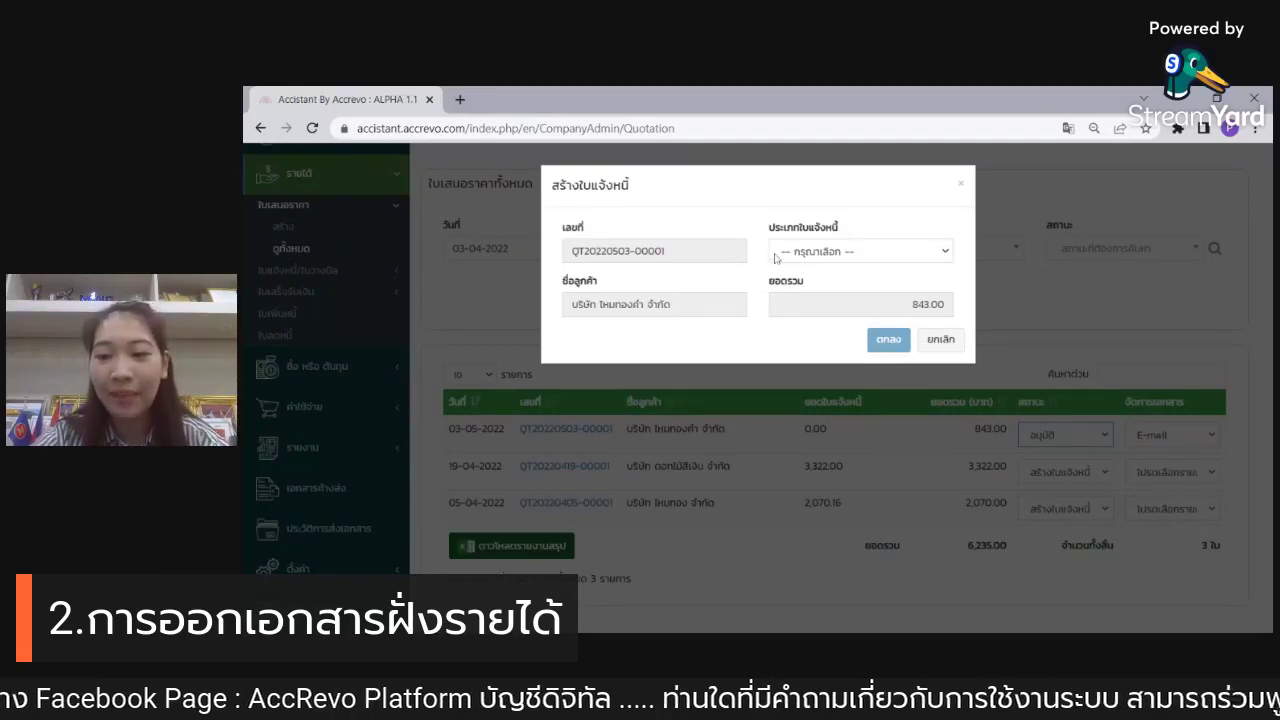
Step: Try full payment, then partial payment of 400, and settle on installment payment (ชำระหนี้เป็นงวด)
click(937, 252)
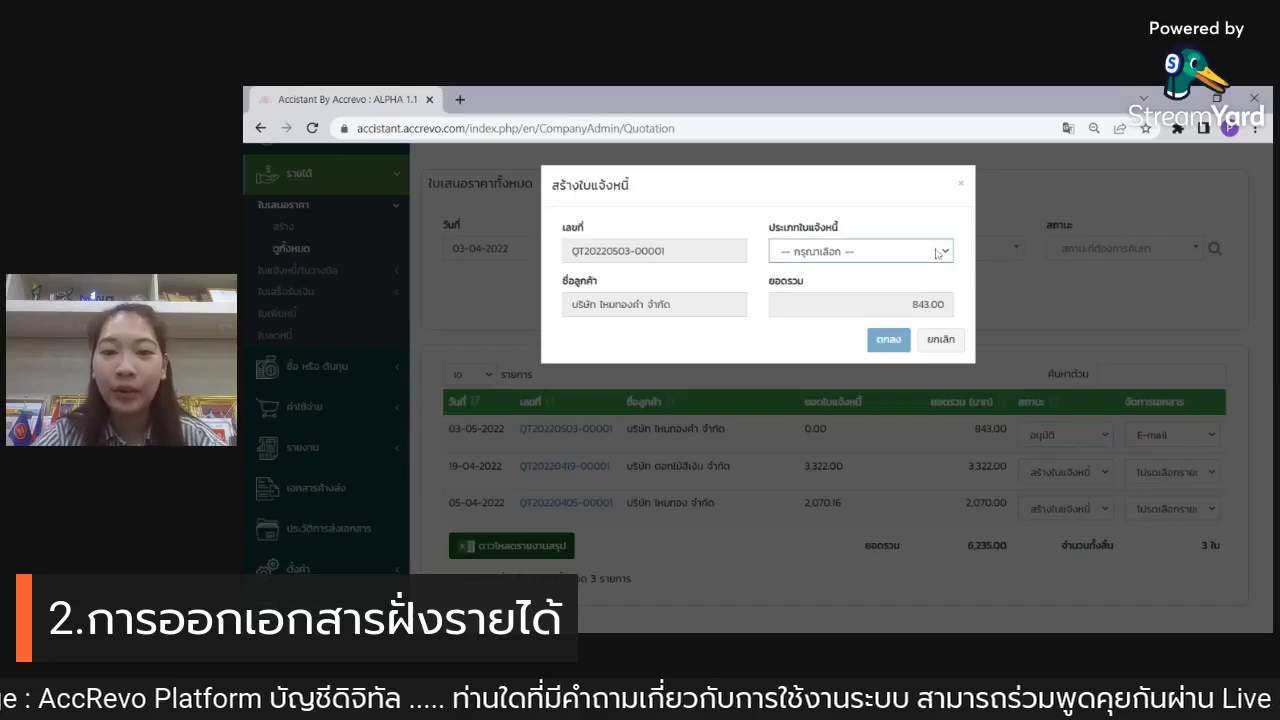
click(942, 288)
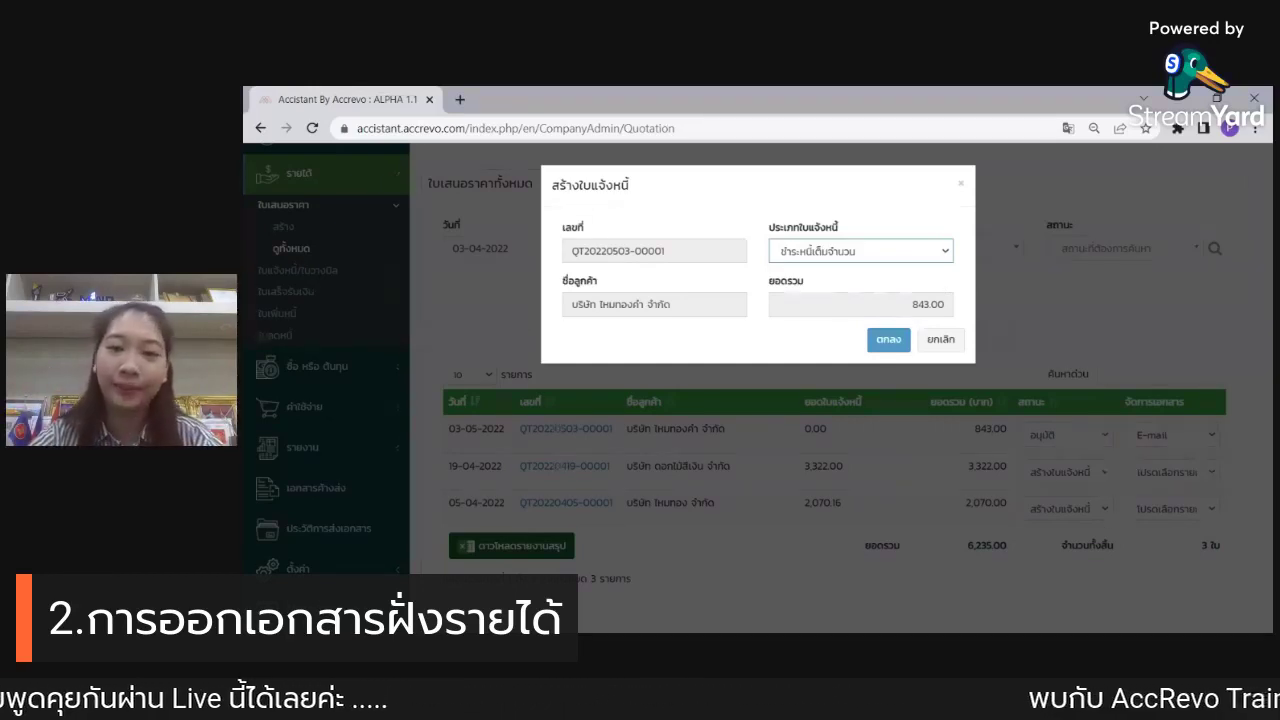
click(945, 251)
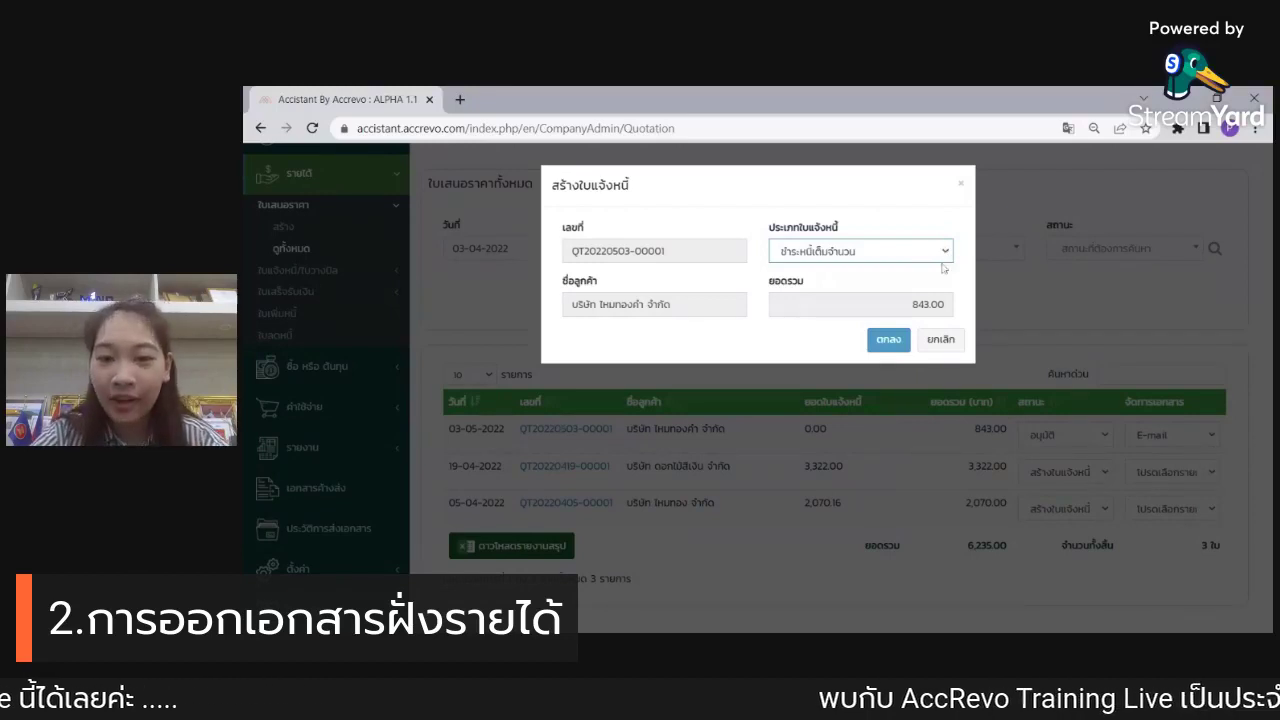
click(922, 307)
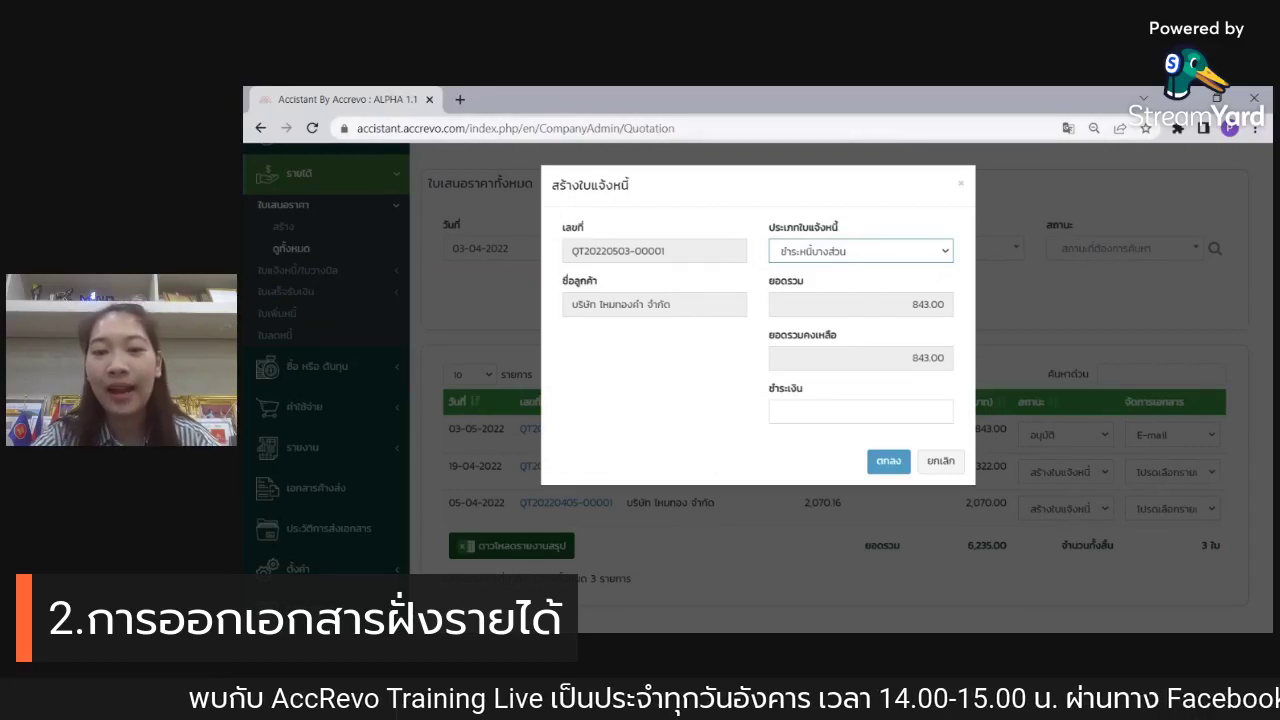
click(860, 411)
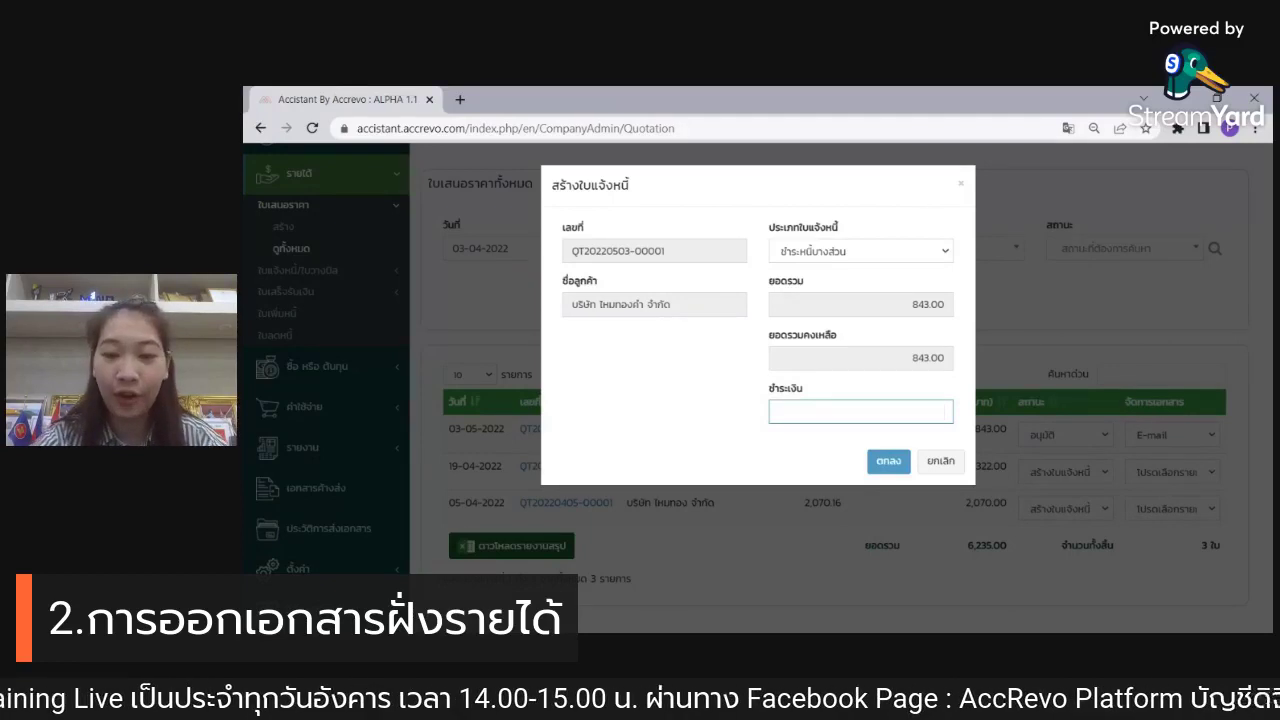
text(400)
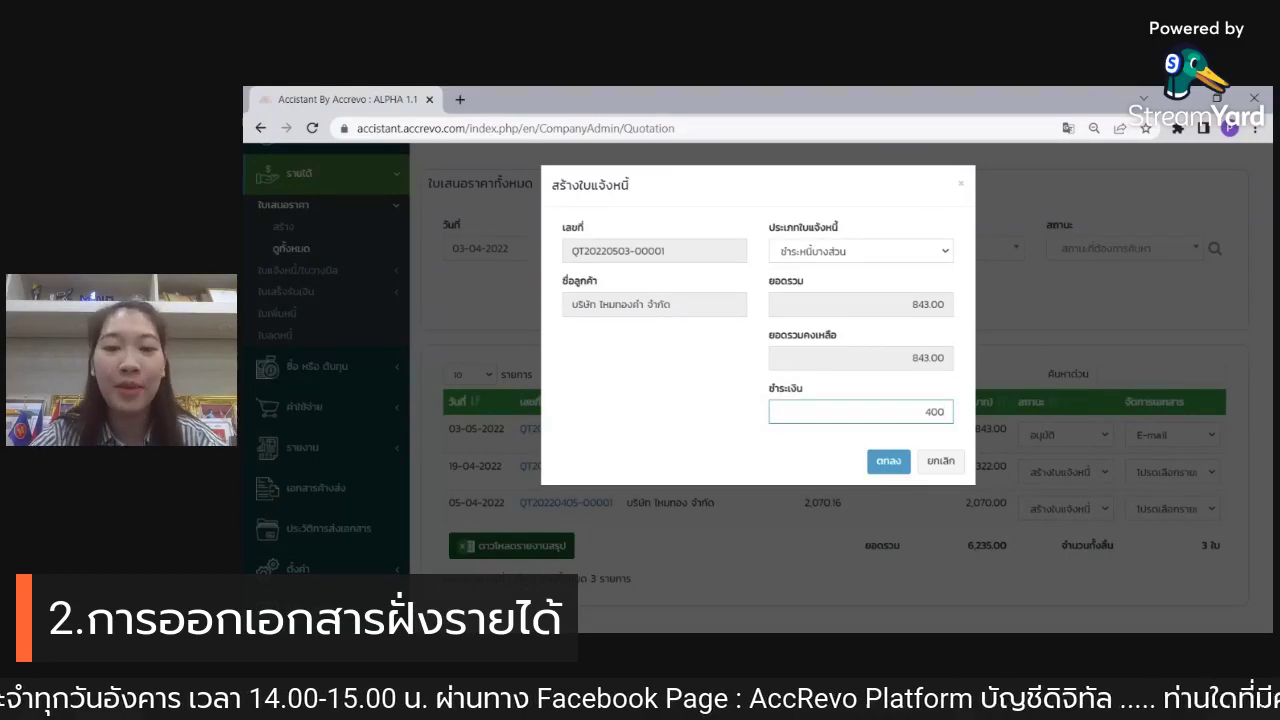
click(679, 379)
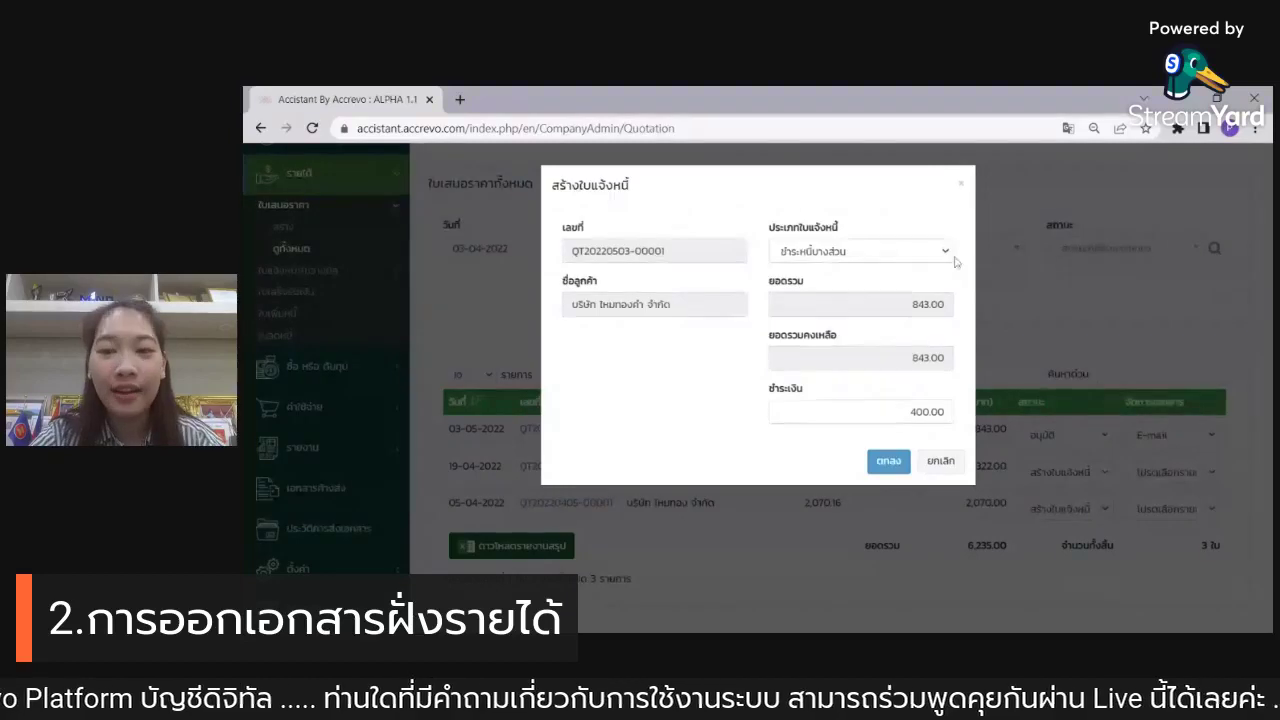
click(911, 268)
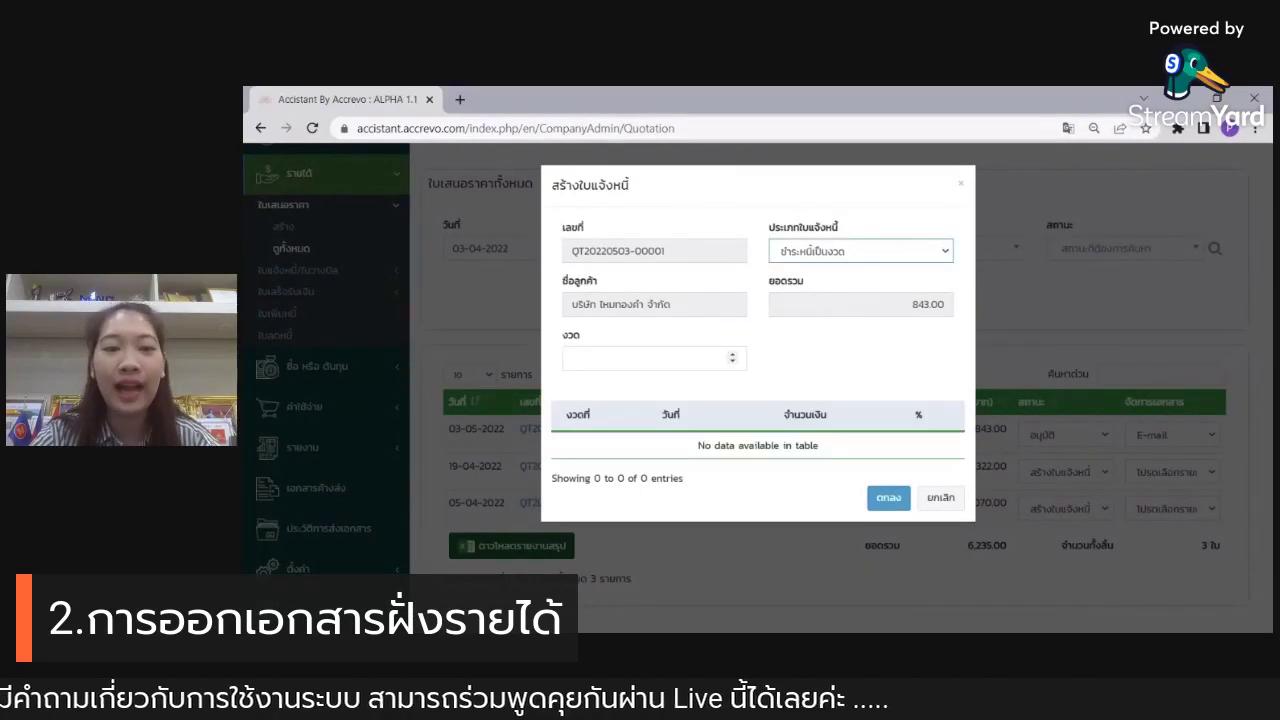
Step: Set the installment count to 2 and give the first installment 50.00% and 300
click(640, 358)
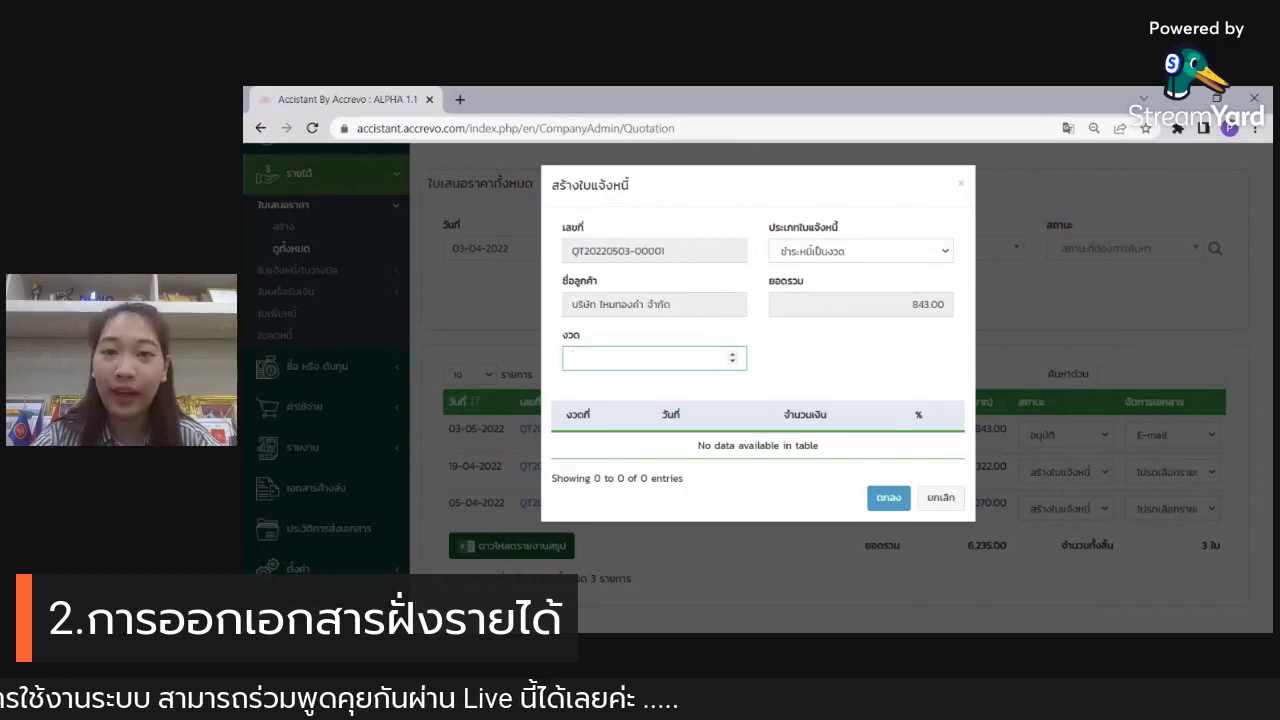
click(732, 353)
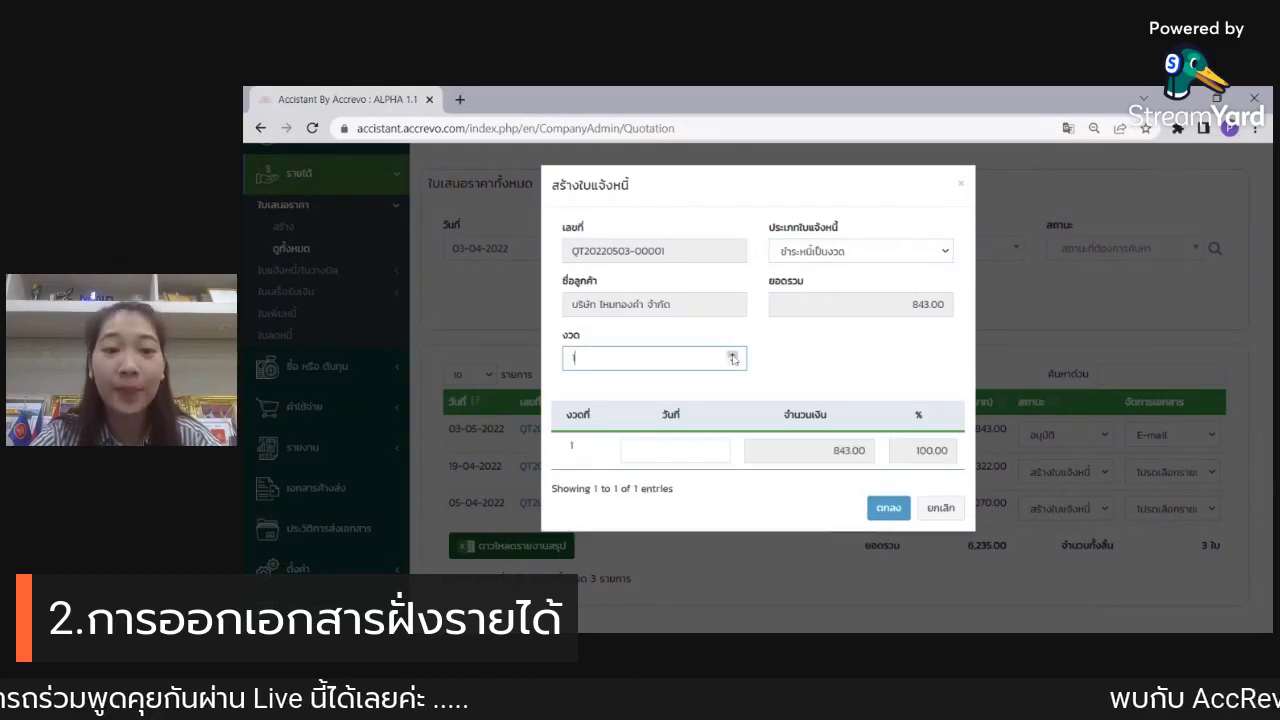
click(732, 353)
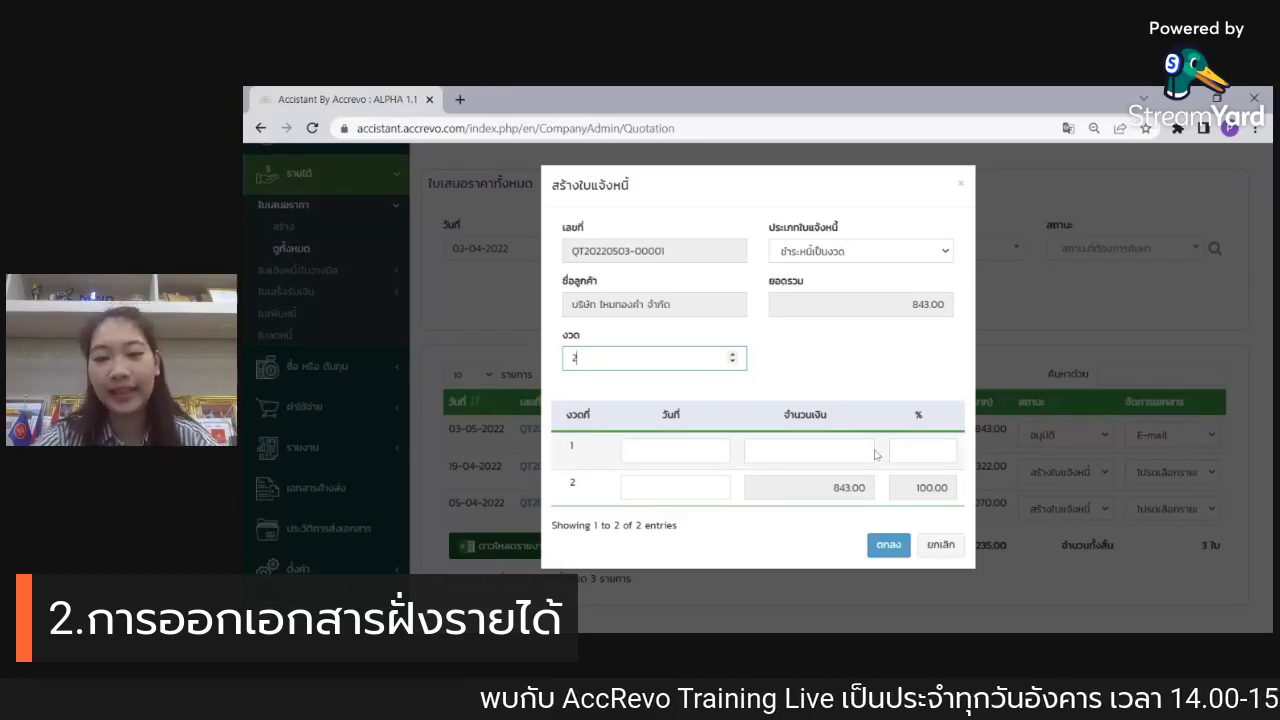
click(945, 450)
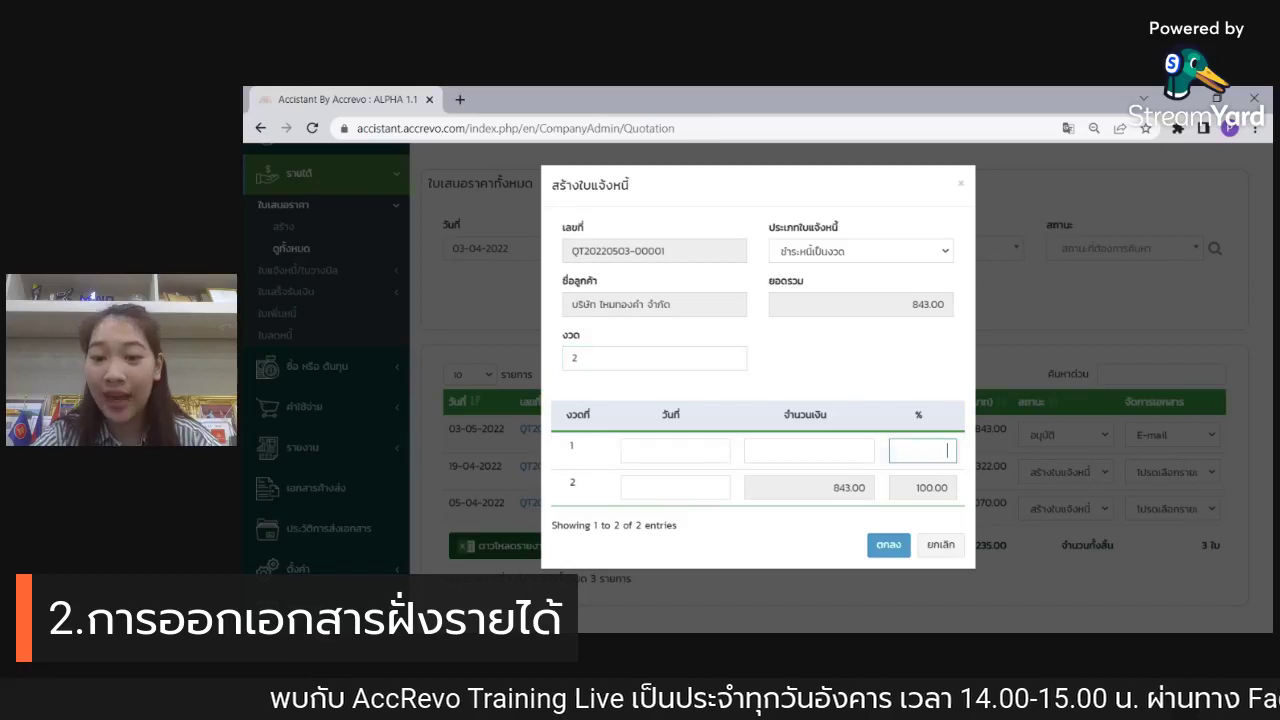
text(50.00)
click(917, 377)
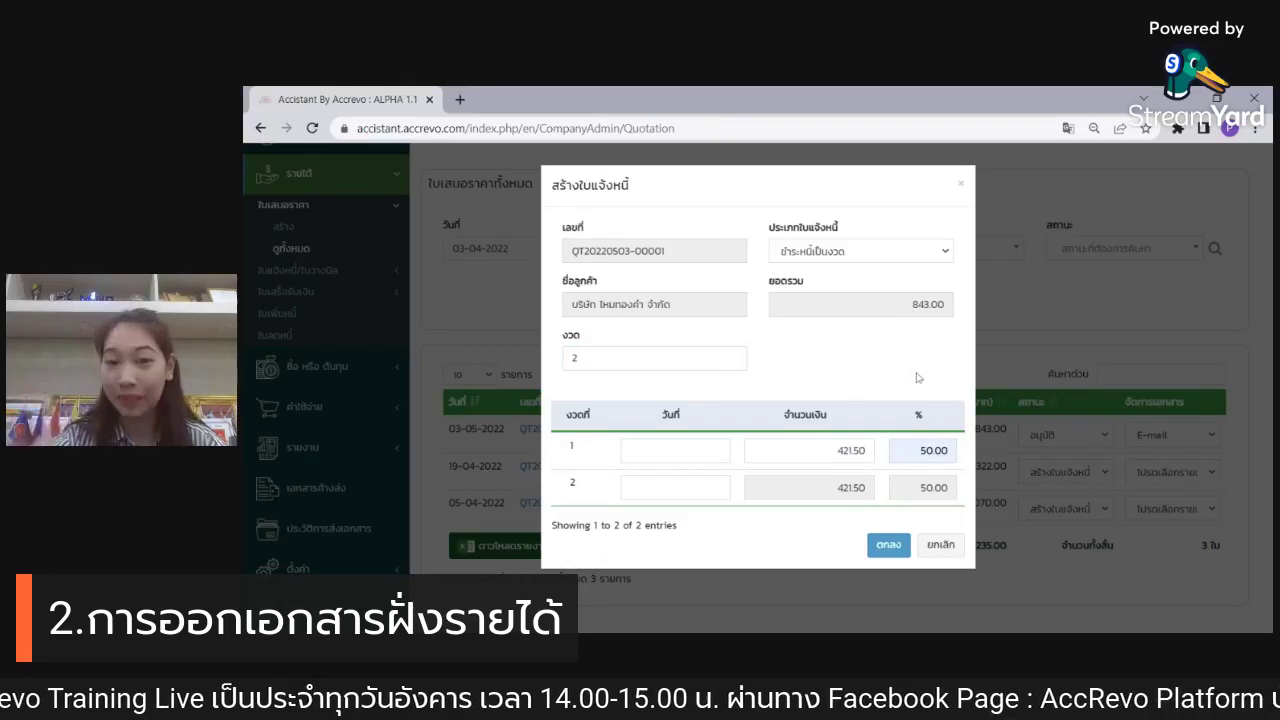
double_click(840, 450)
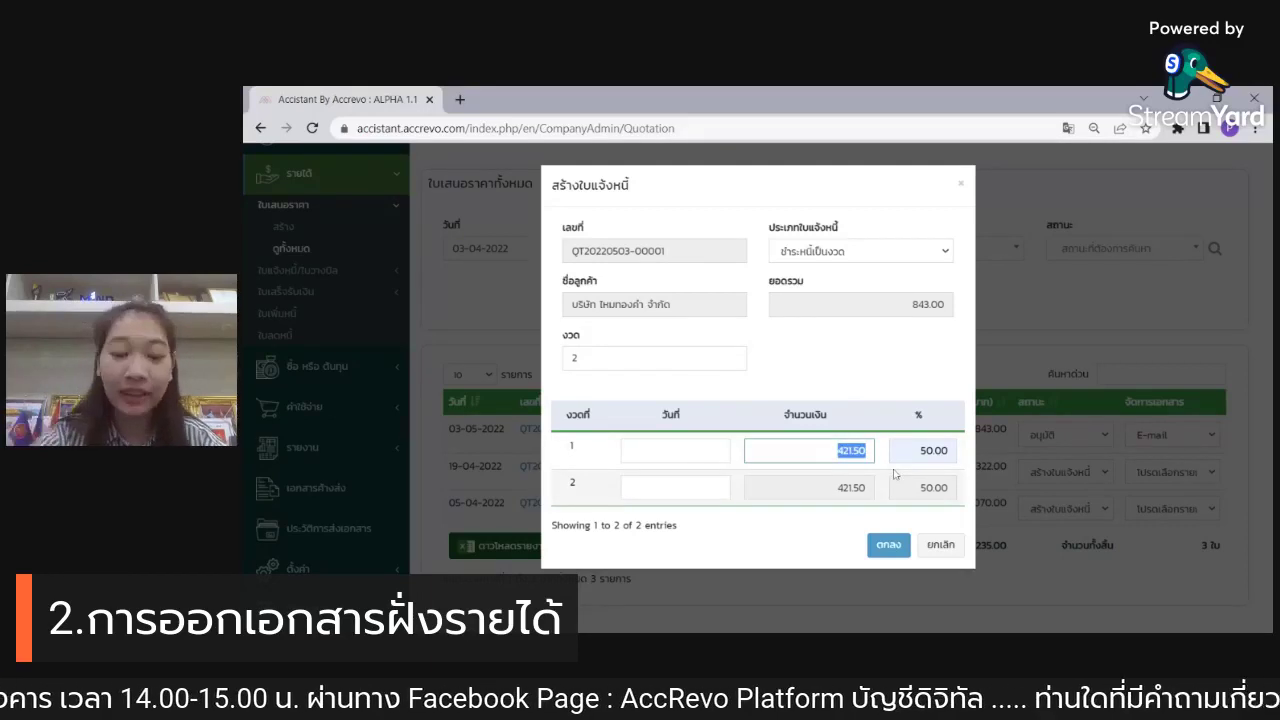
text(300)
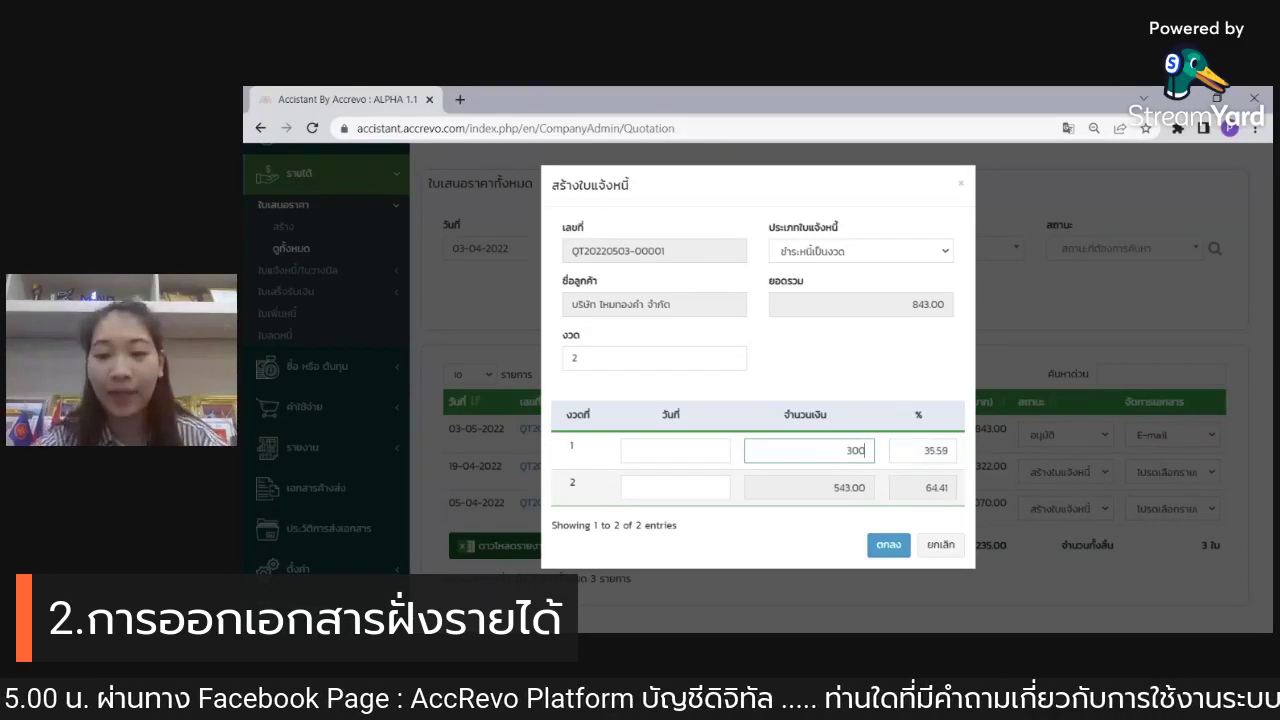
click(884, 376)
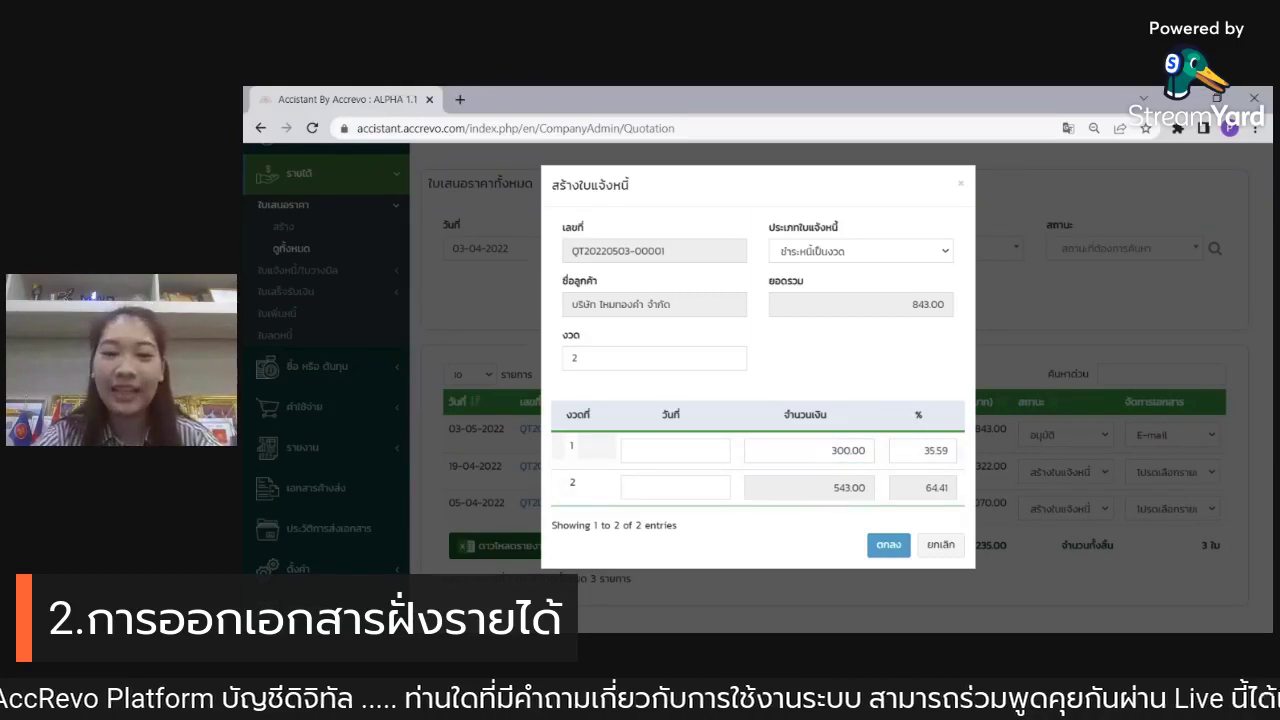
Step: Date the installments 2022-05-03 and 2022-05-10 and create the two invoices
click(675, 450)
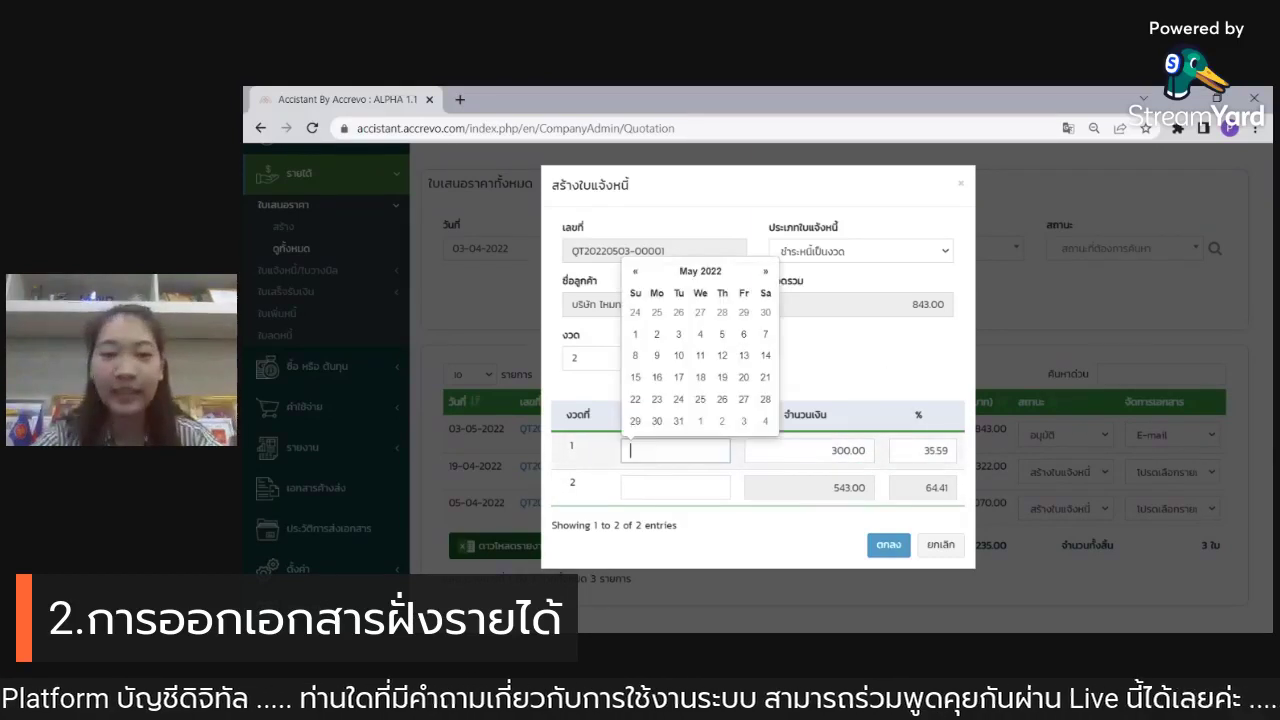
click(678, 334)
click(665, 487)
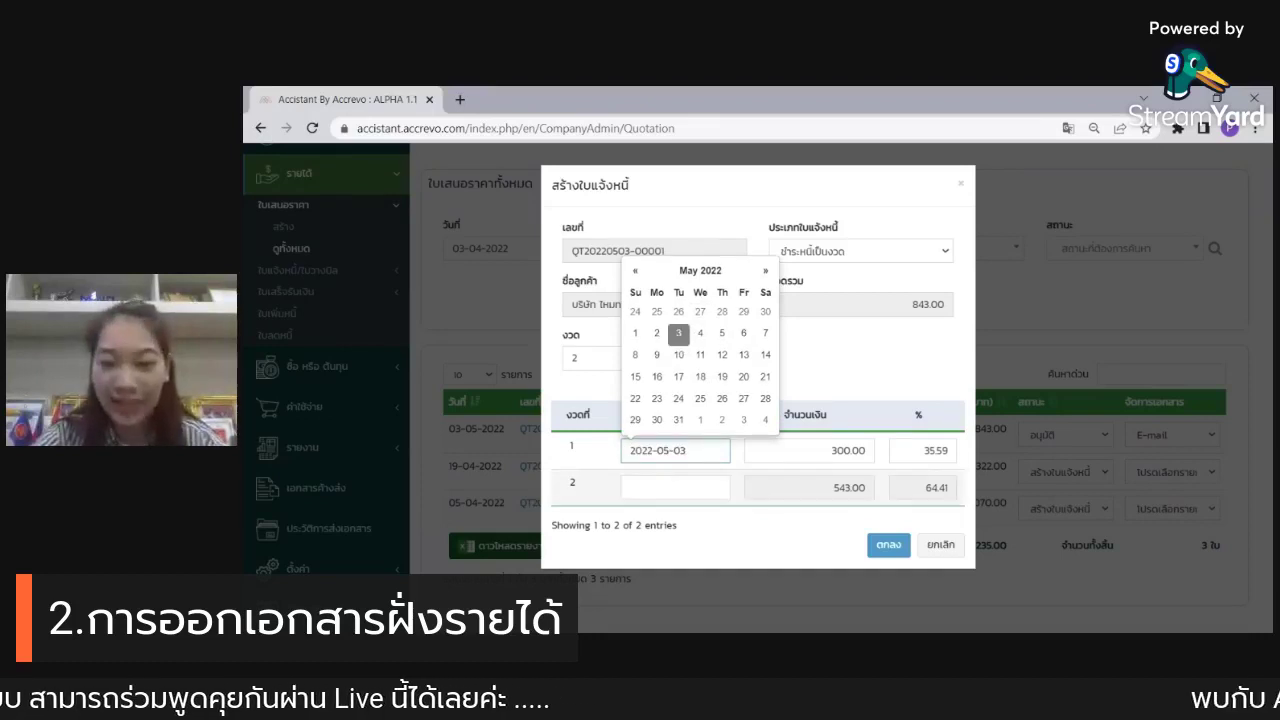
click(678, 392)
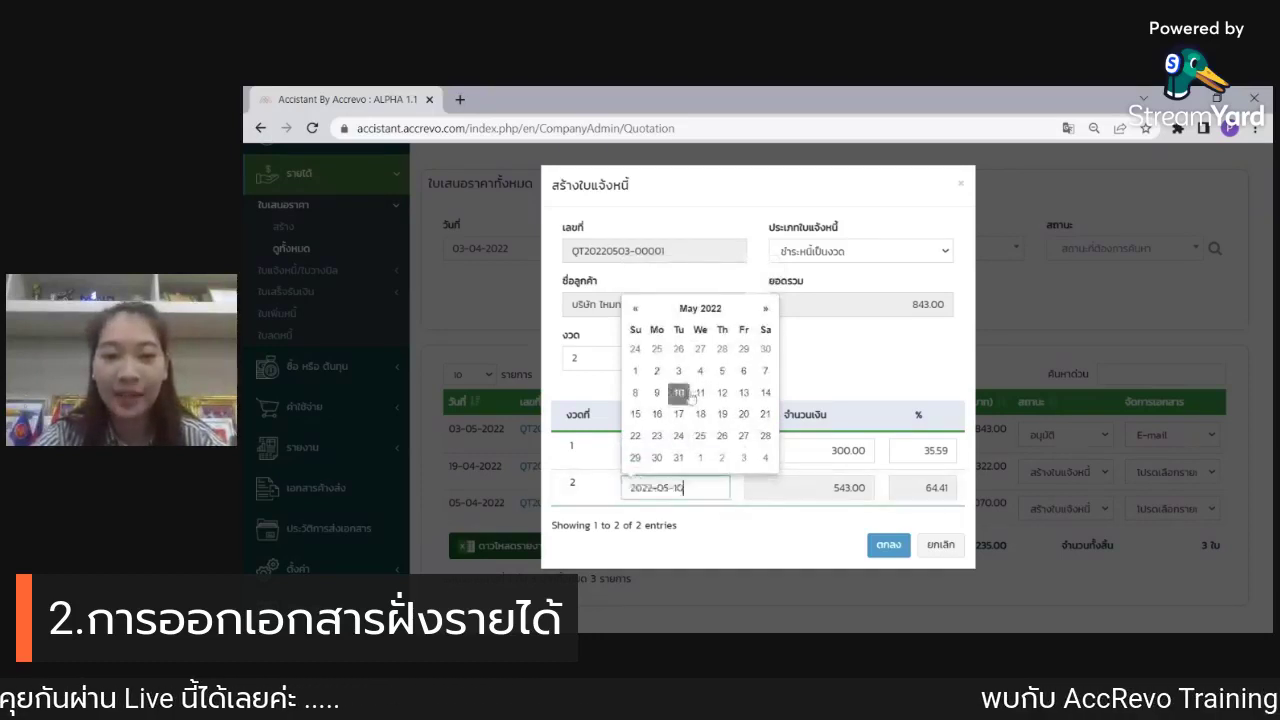
click(860, 397)
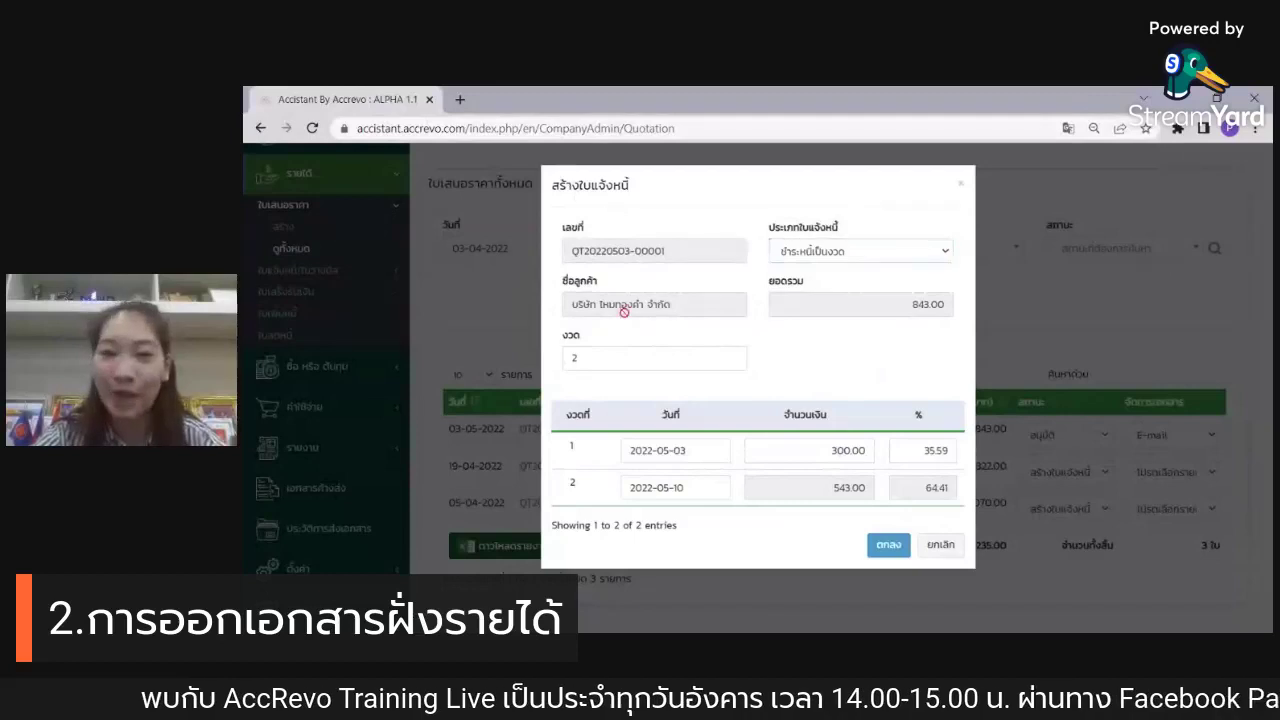
click(889, 546)
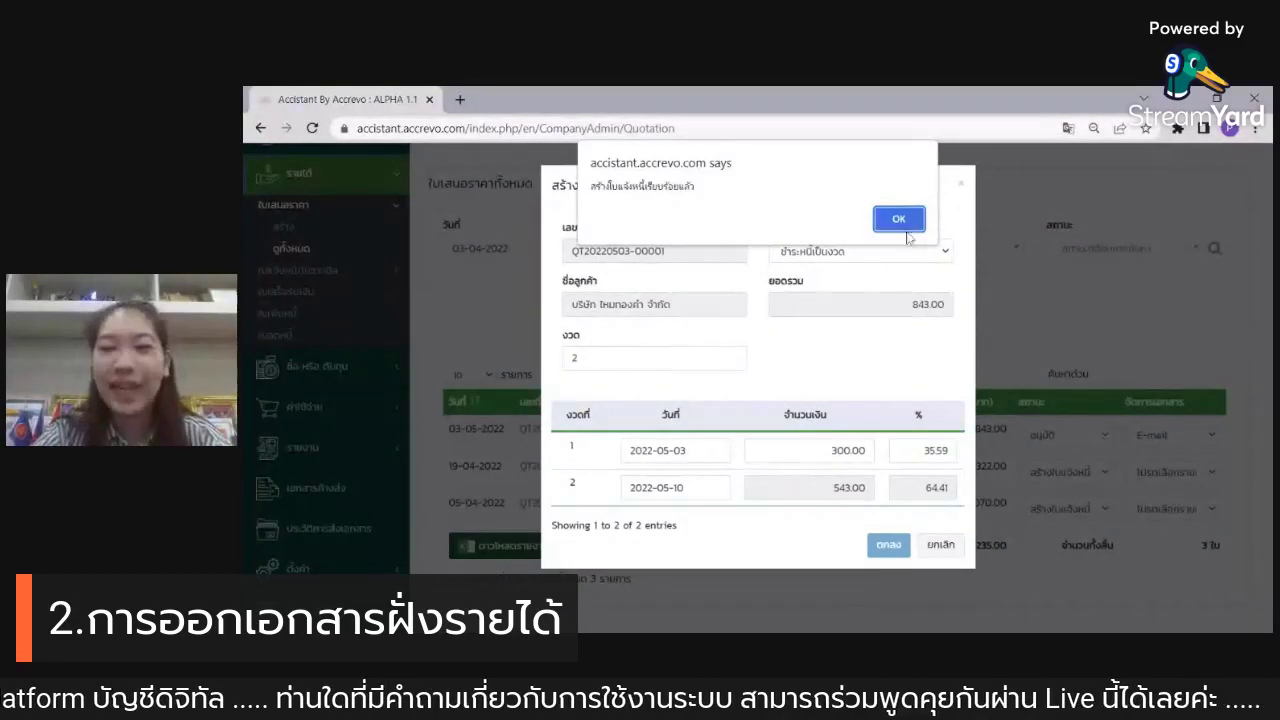
click(900, 221)
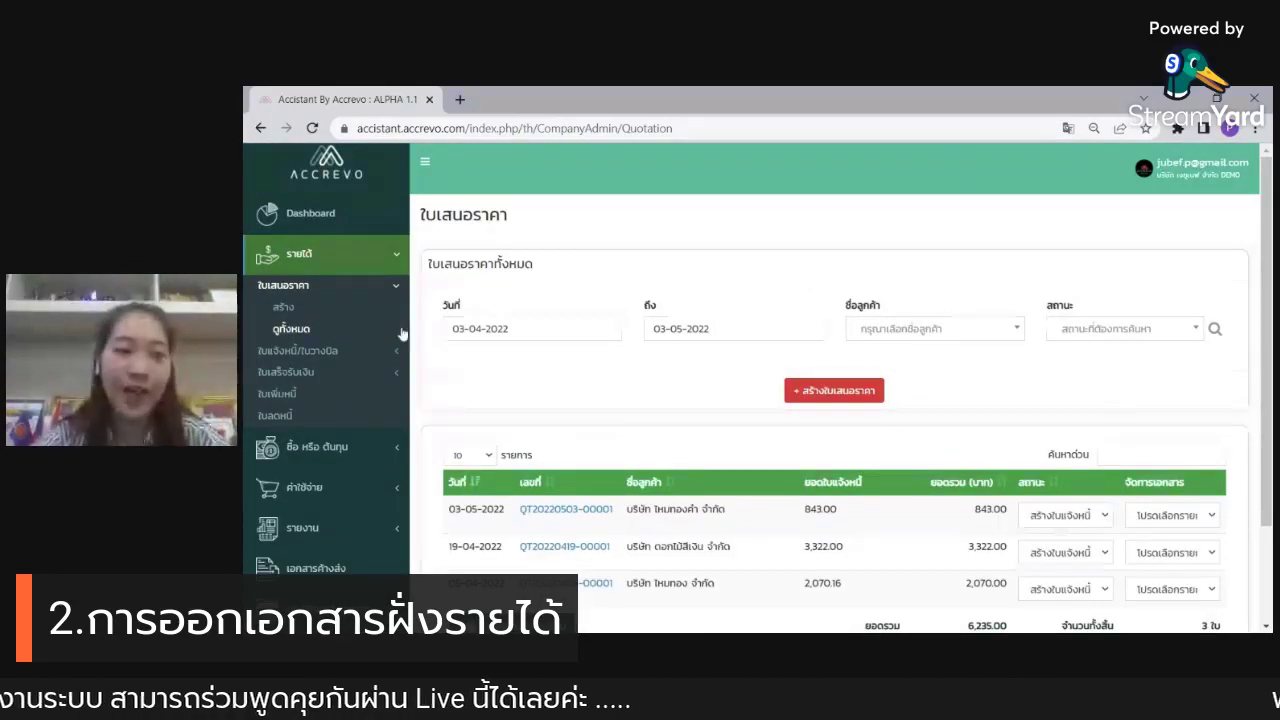
click(375, 348)
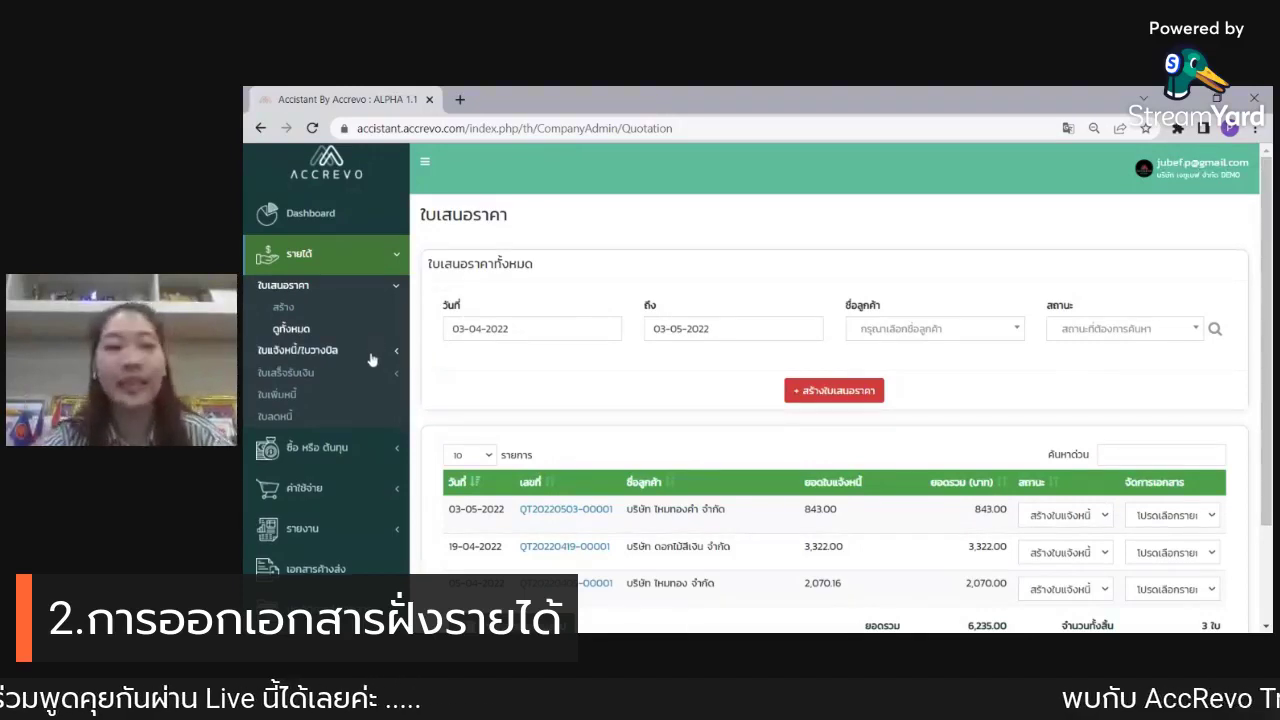
Step: List all invoices and scroll to the pending 300.00 and 543.00 installments
click(328, 350)
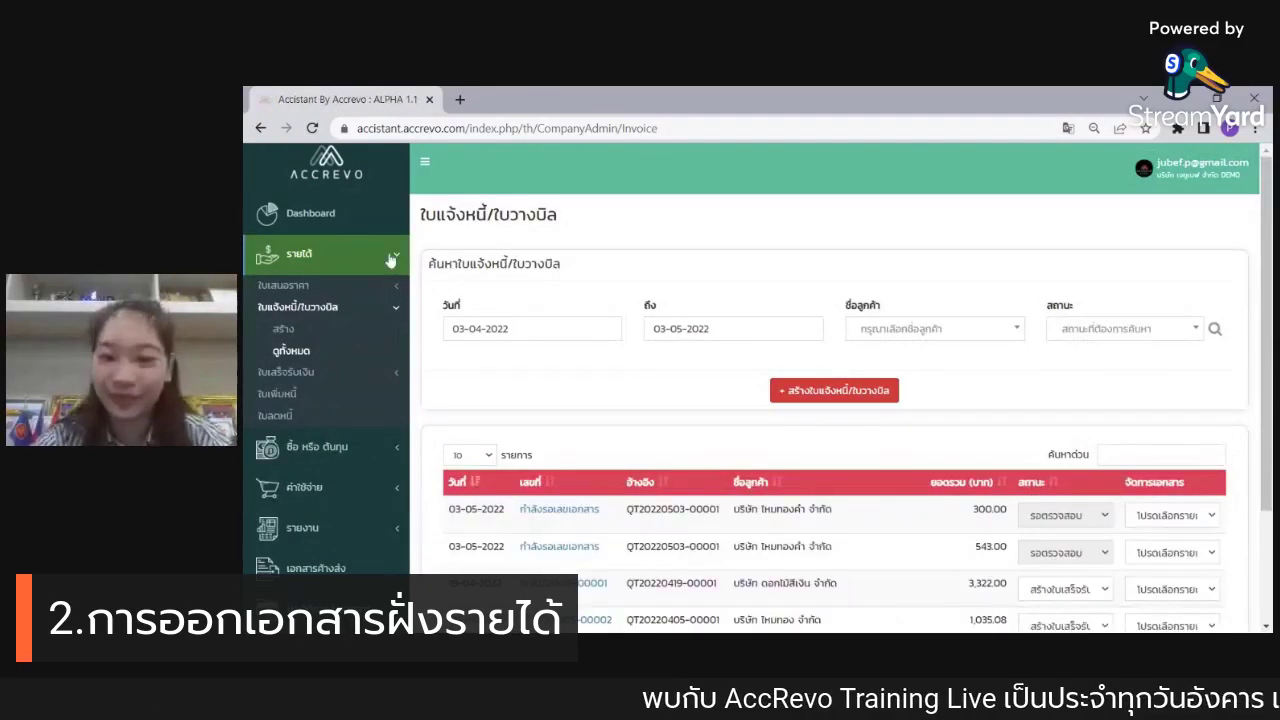
scroll(897, 228, down, 1)
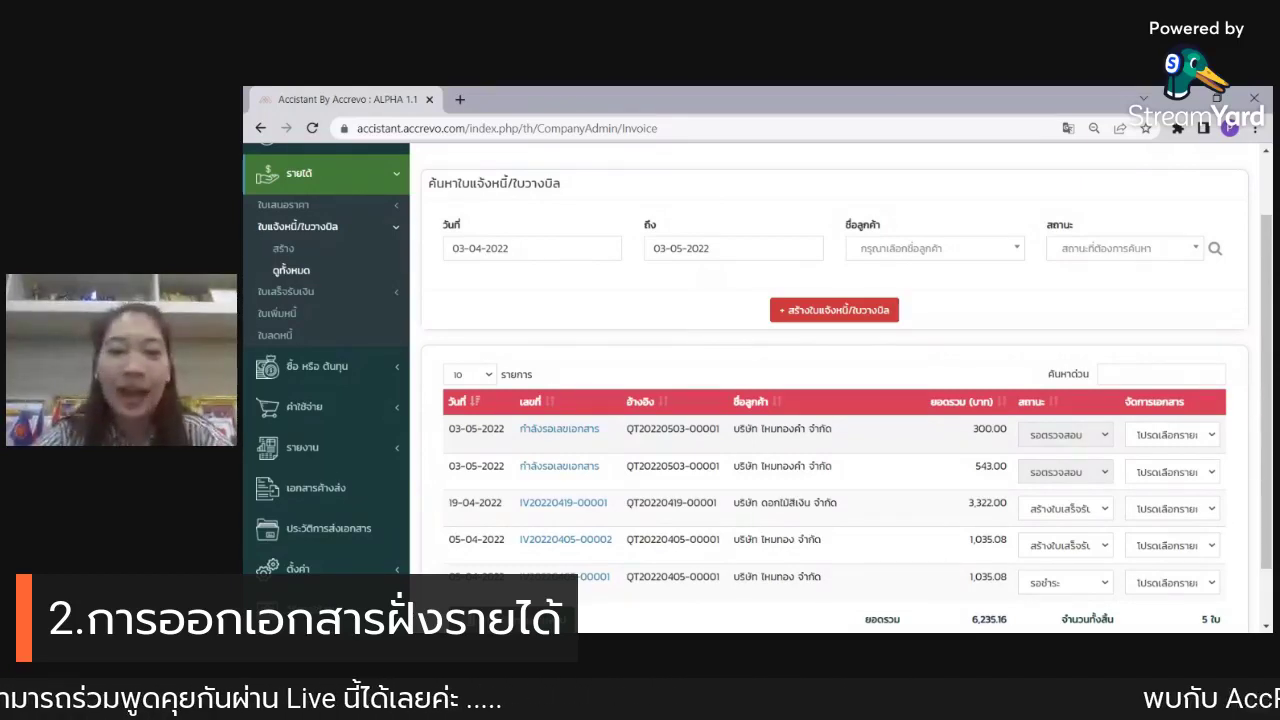
Step: Open the 300.00 invoice and set its header to ใบส่งสินค้า/ใบแจ้งหนี้
click(588, 441)
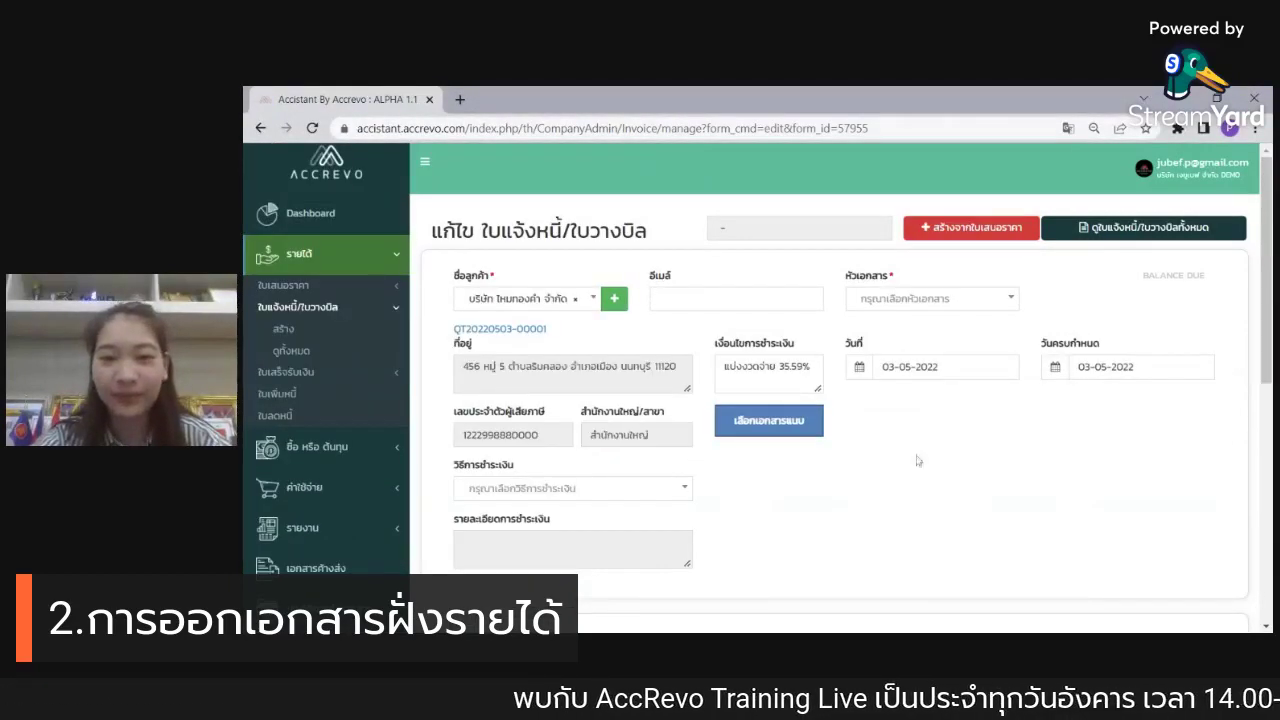
click(922, 302)
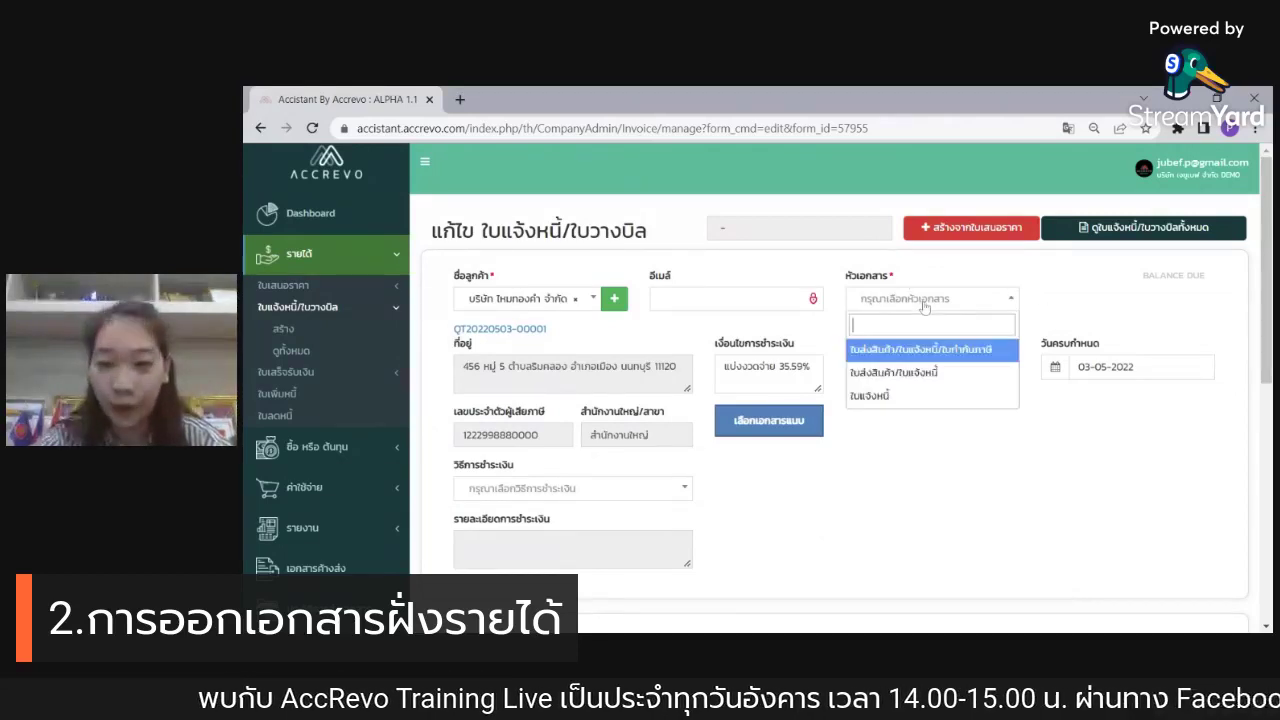
click(940, 373)
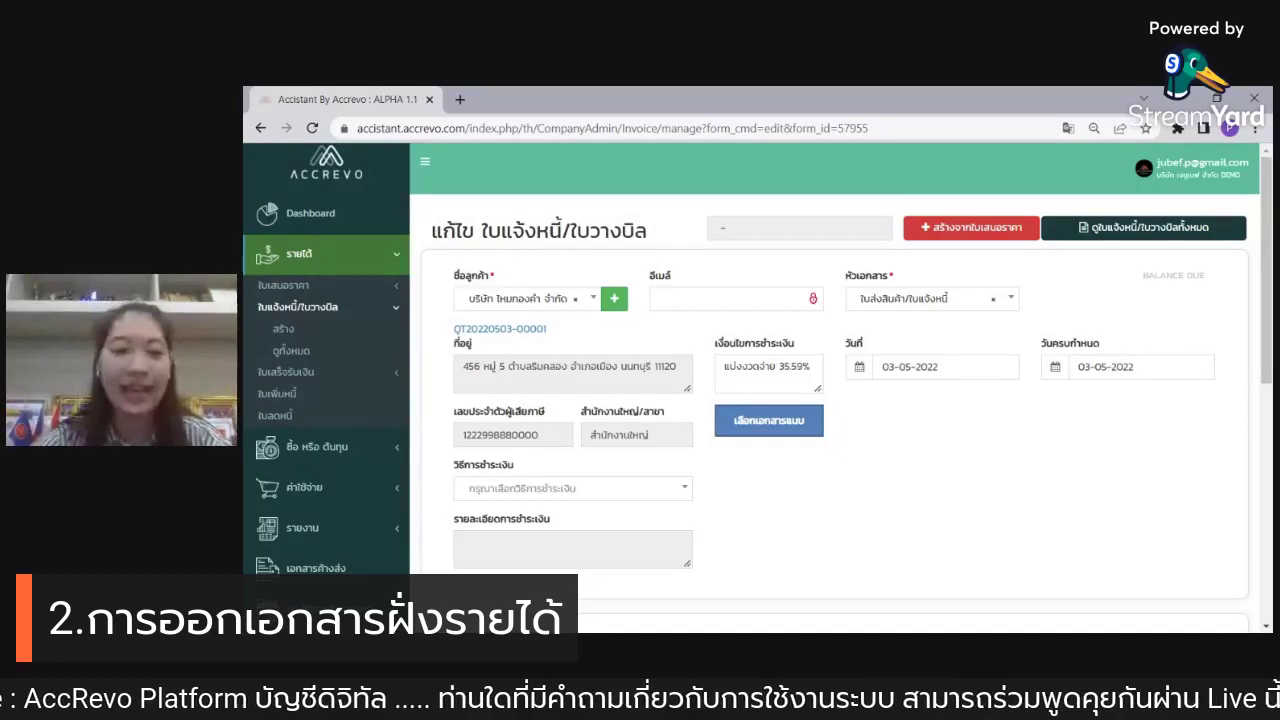
Step: Select the Krungthai Bank account as the invoice's payment method
scroll(835, 390, down, 1)
scroll(835, 390, down, 1)
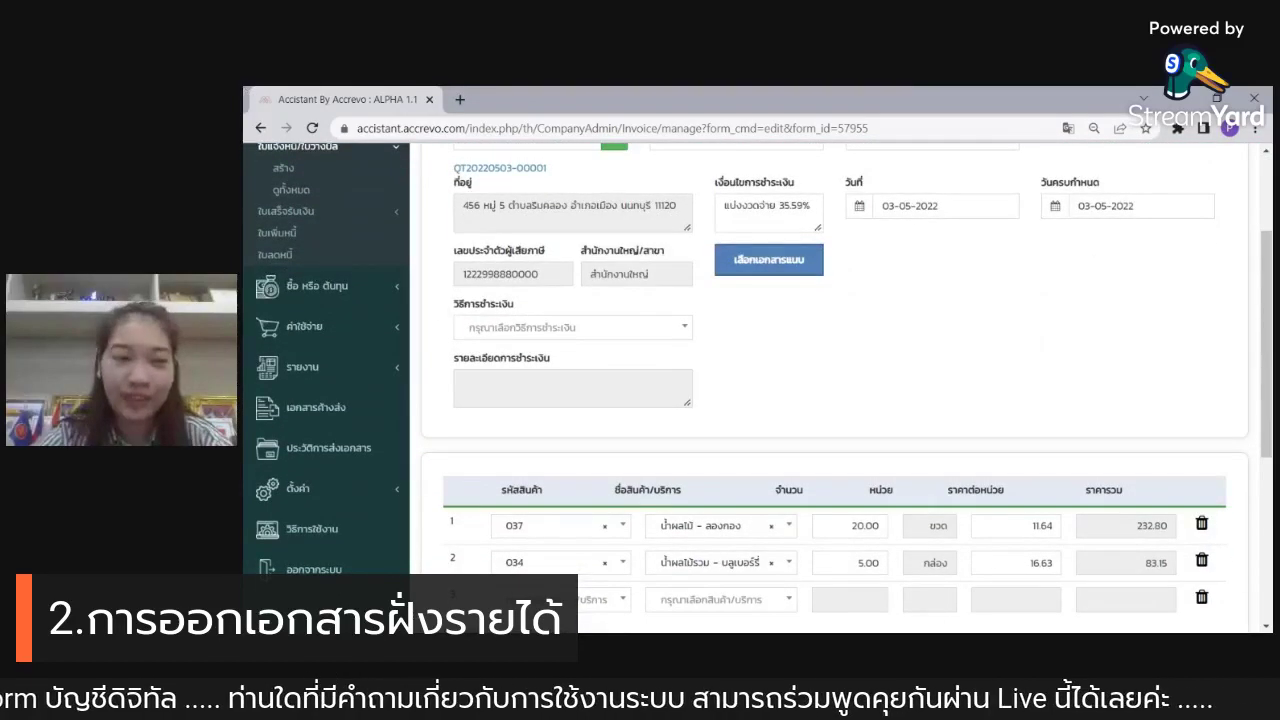
click(581, 329)
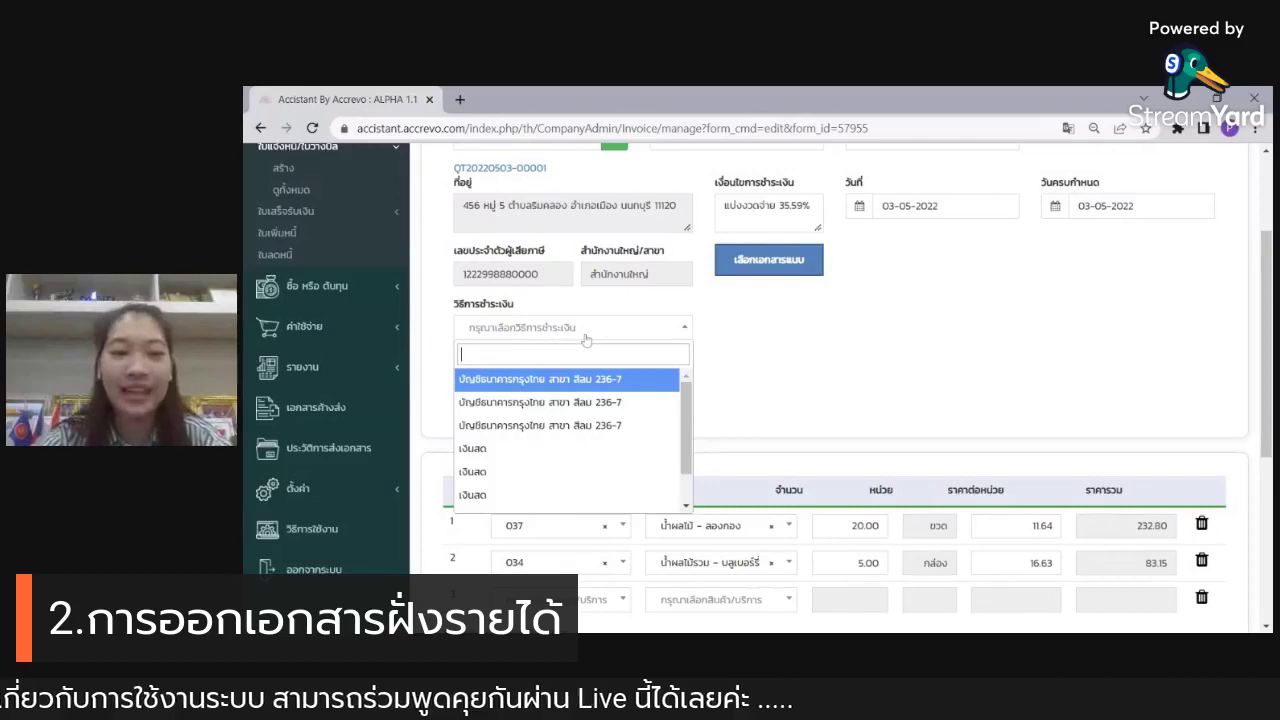
click(580, 381)
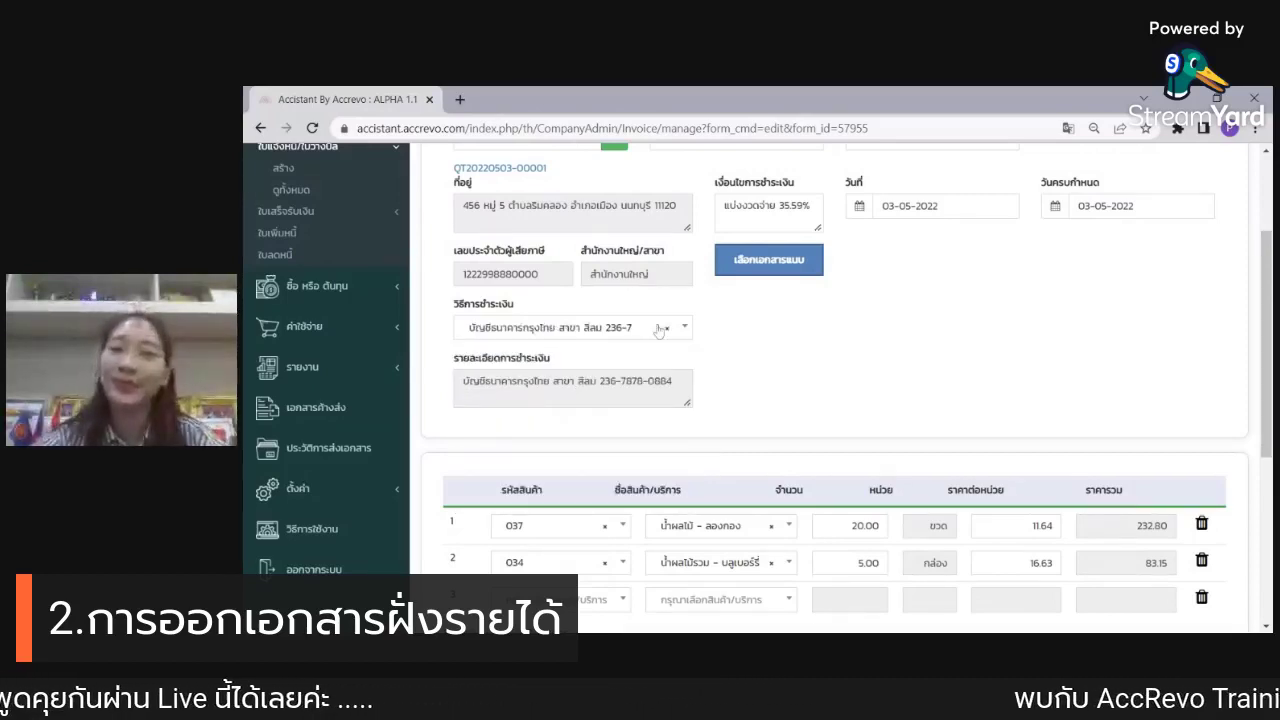
scroll(730, 337, up, 1)
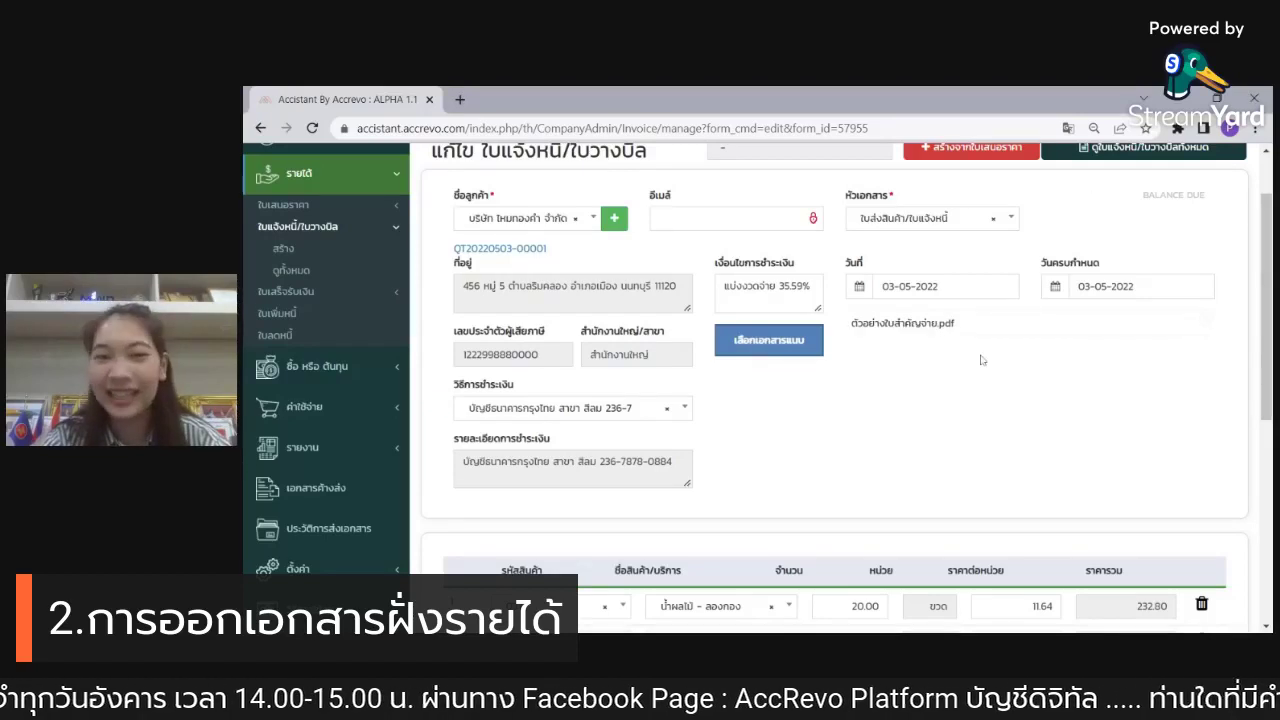
scroll(980, 358, up, 1)
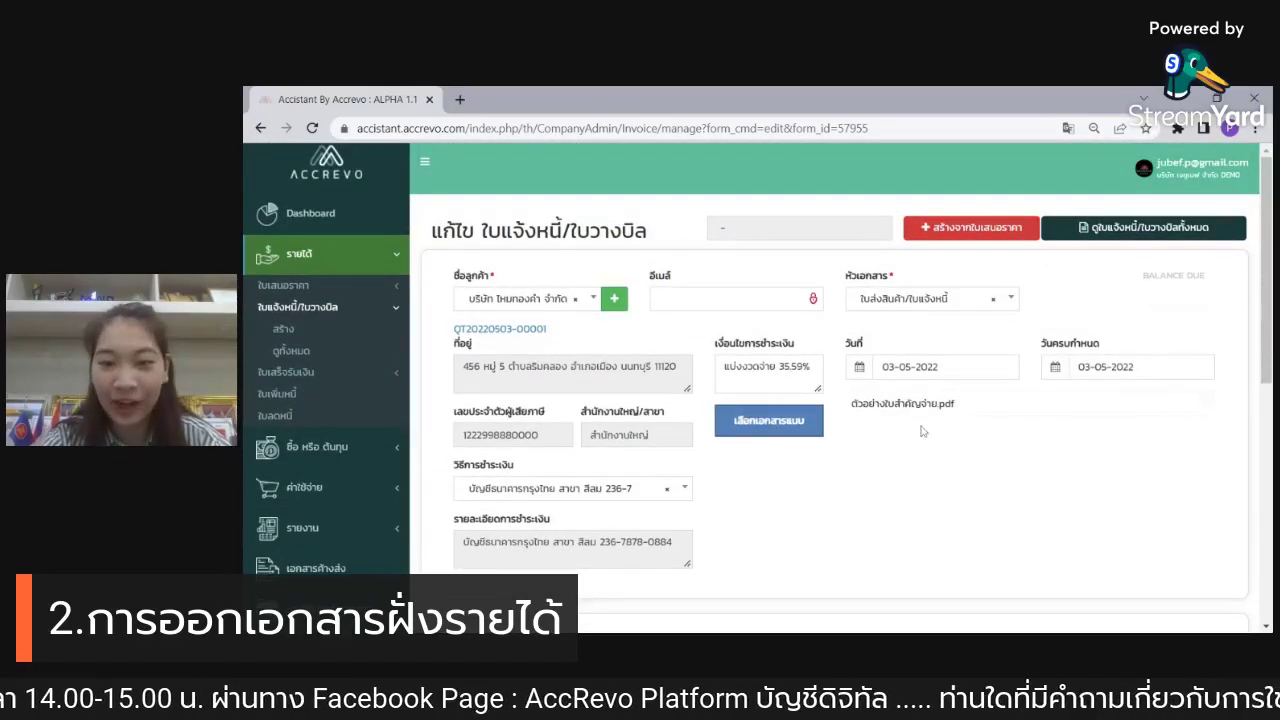
scroll(958, 426, down, 2)
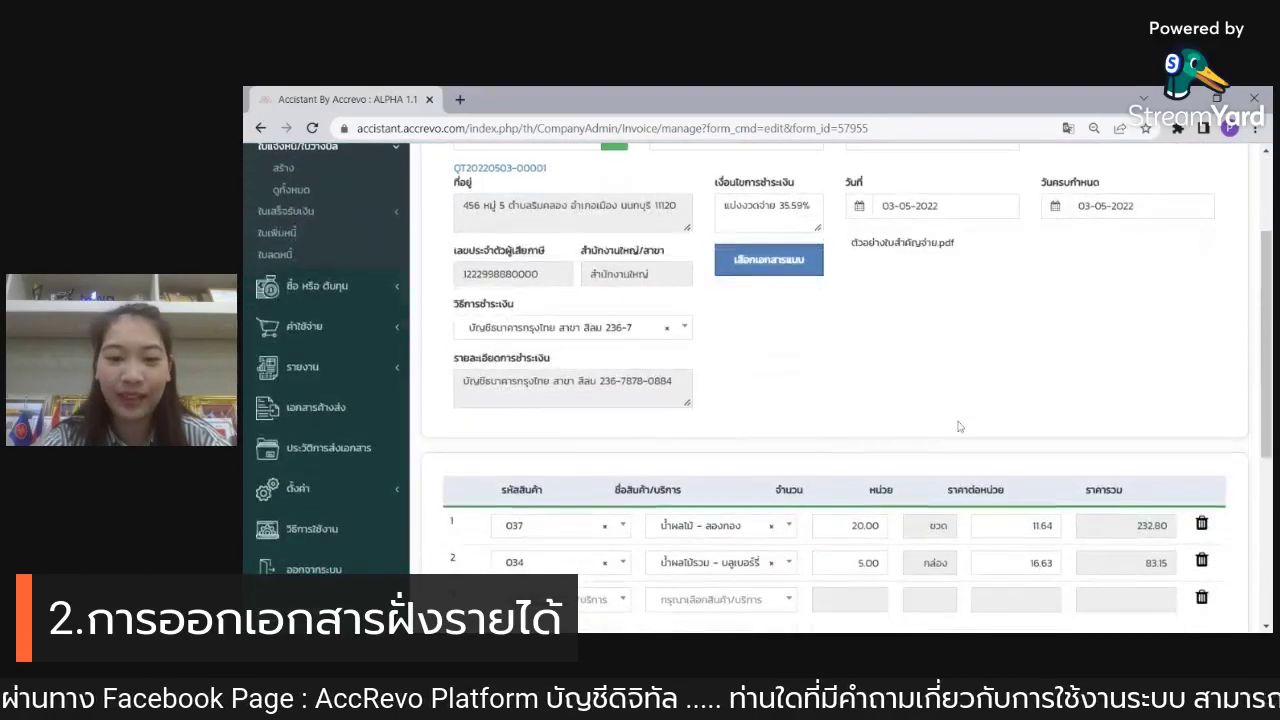
scroll(958, 426, down, 4)
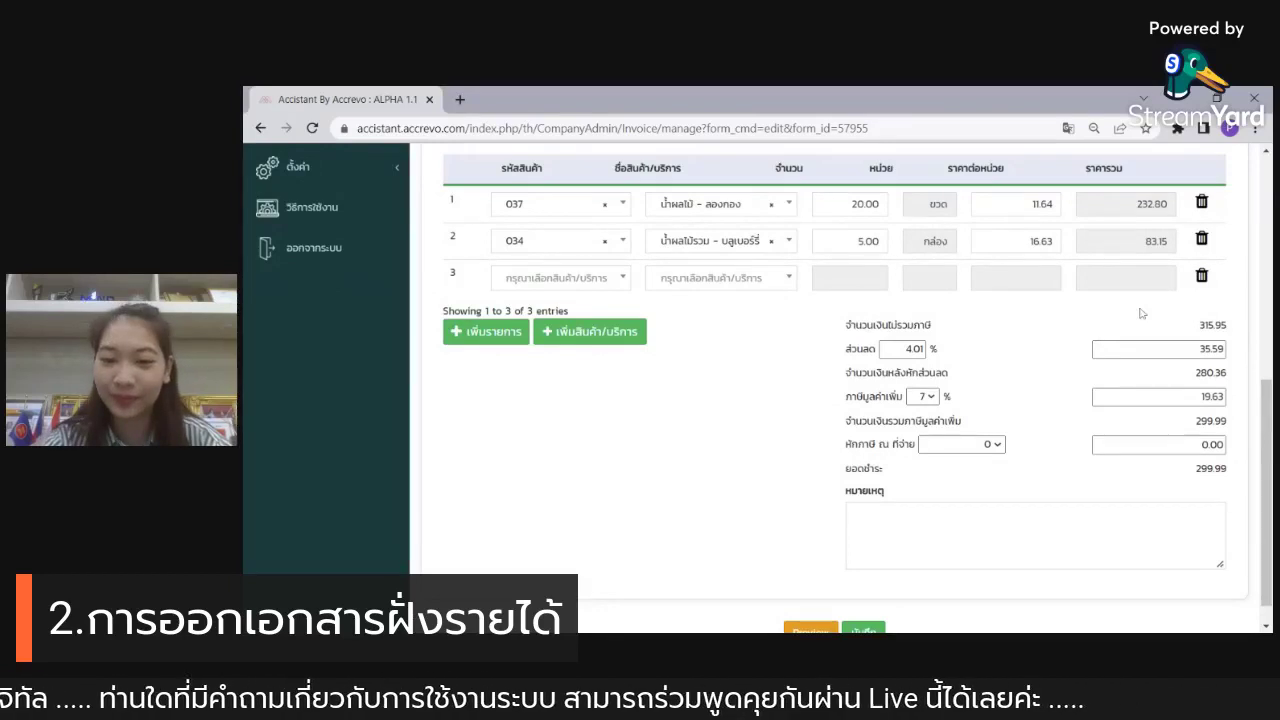
scroll(997, 341, down, 1)
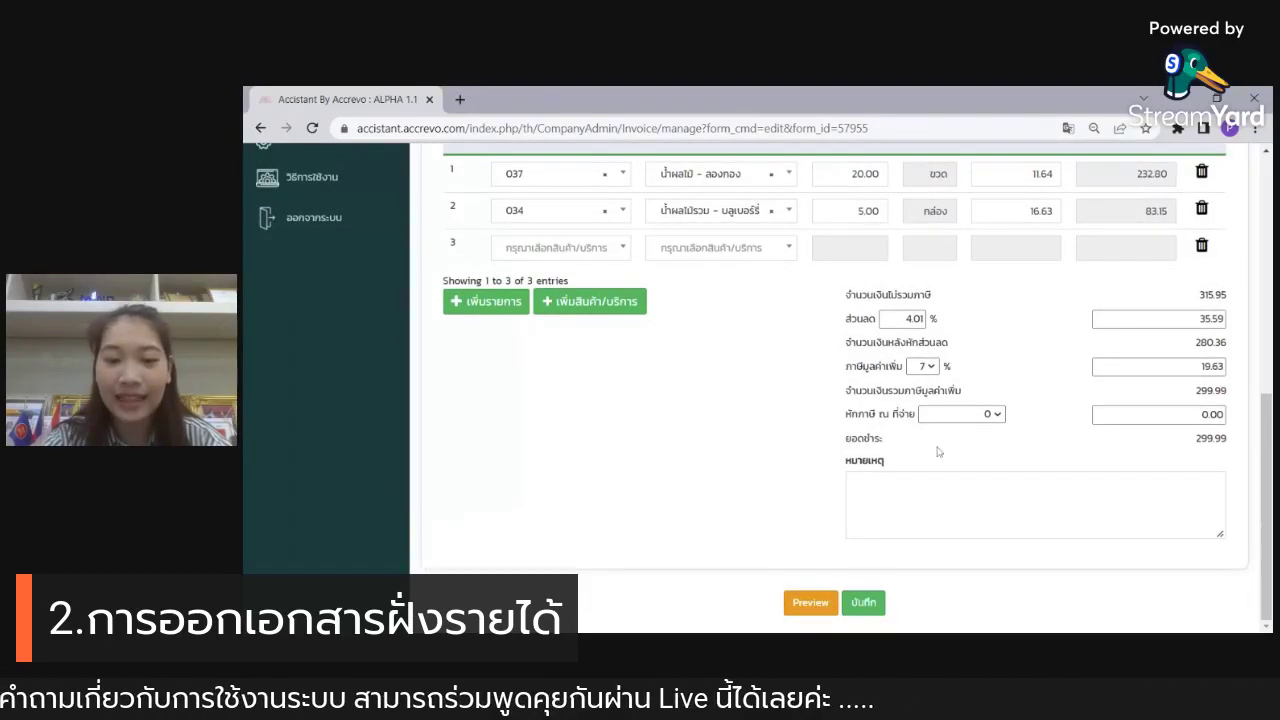
click(862, 602)
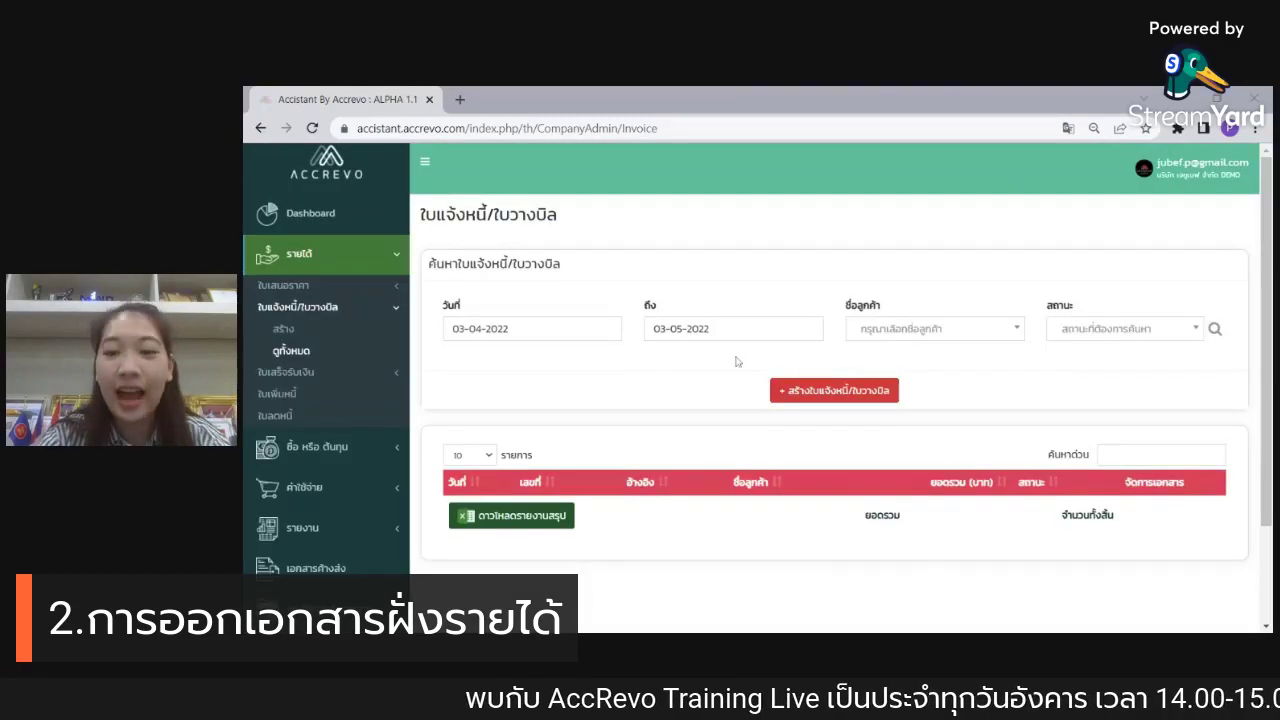
scroll(725, 379, down, 1)
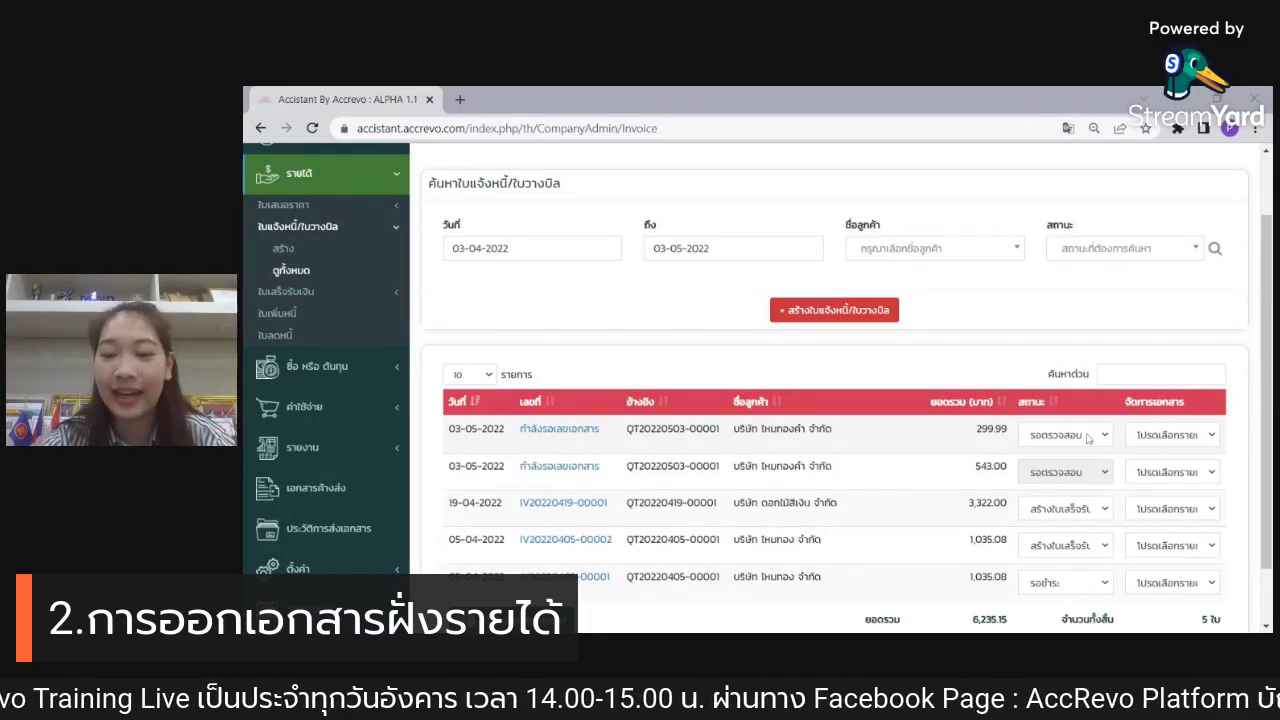
click(1088, 438)
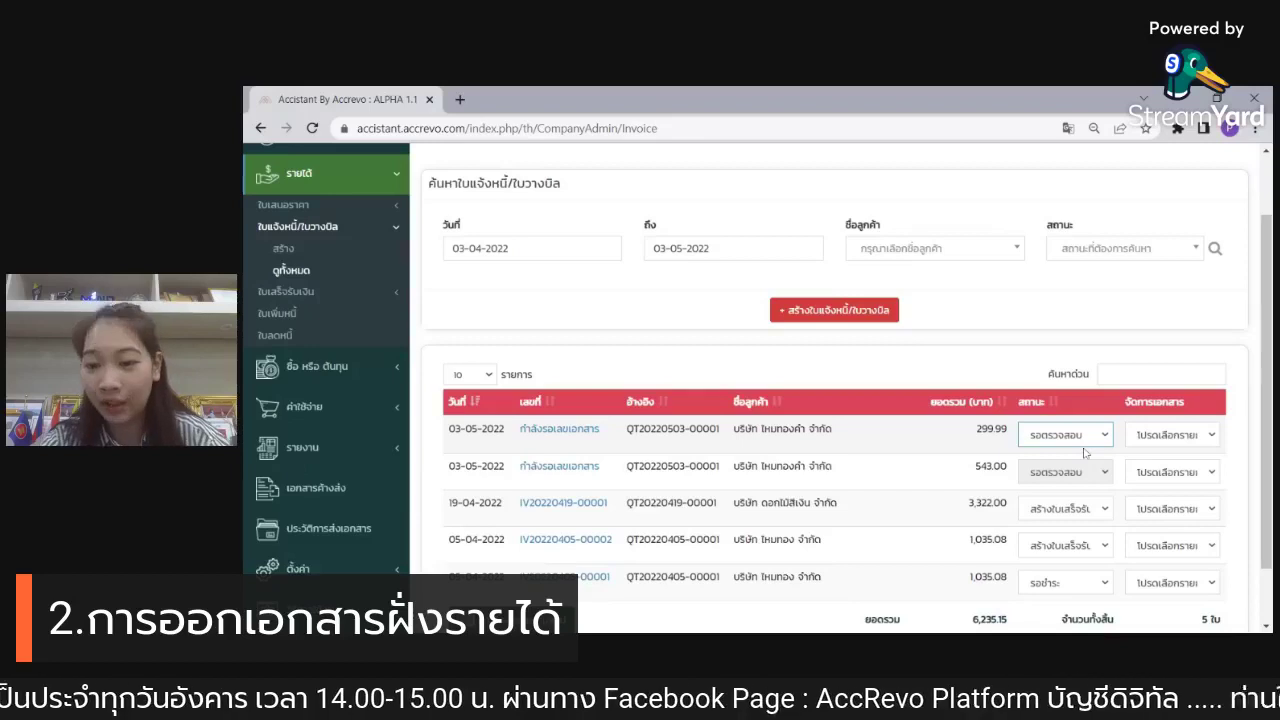
click(1087, 452)
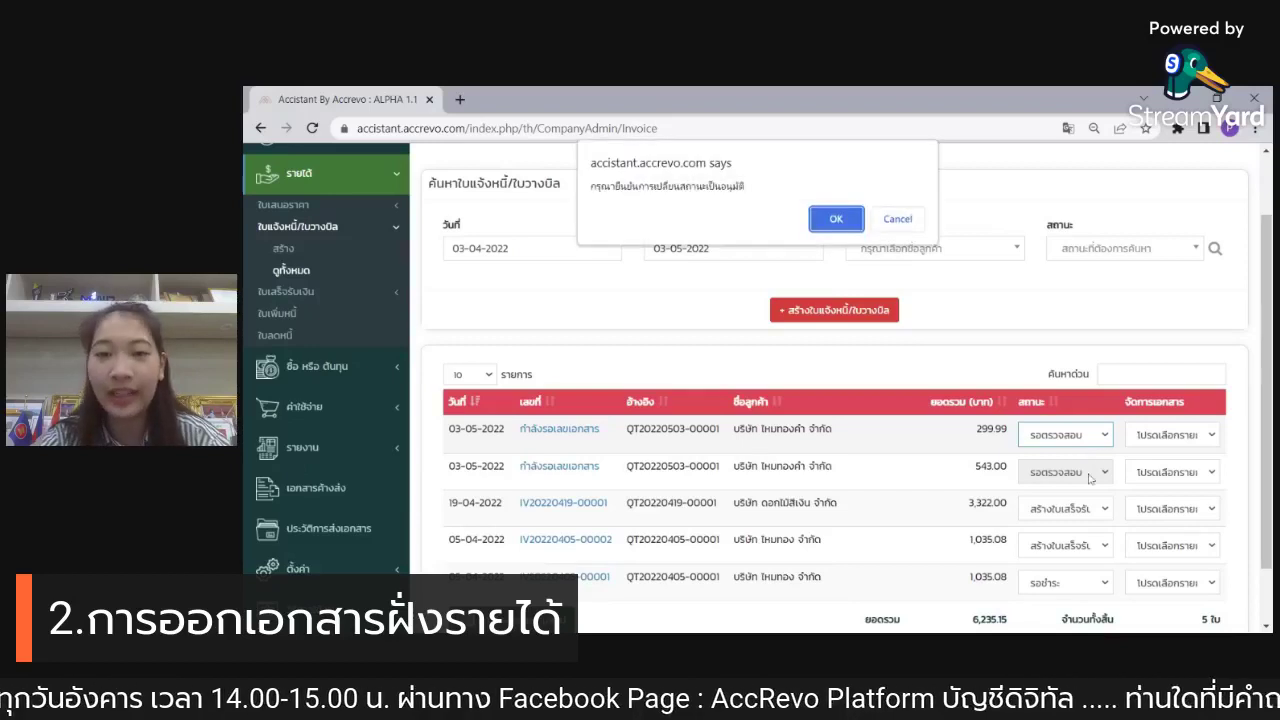
click(832, 219)
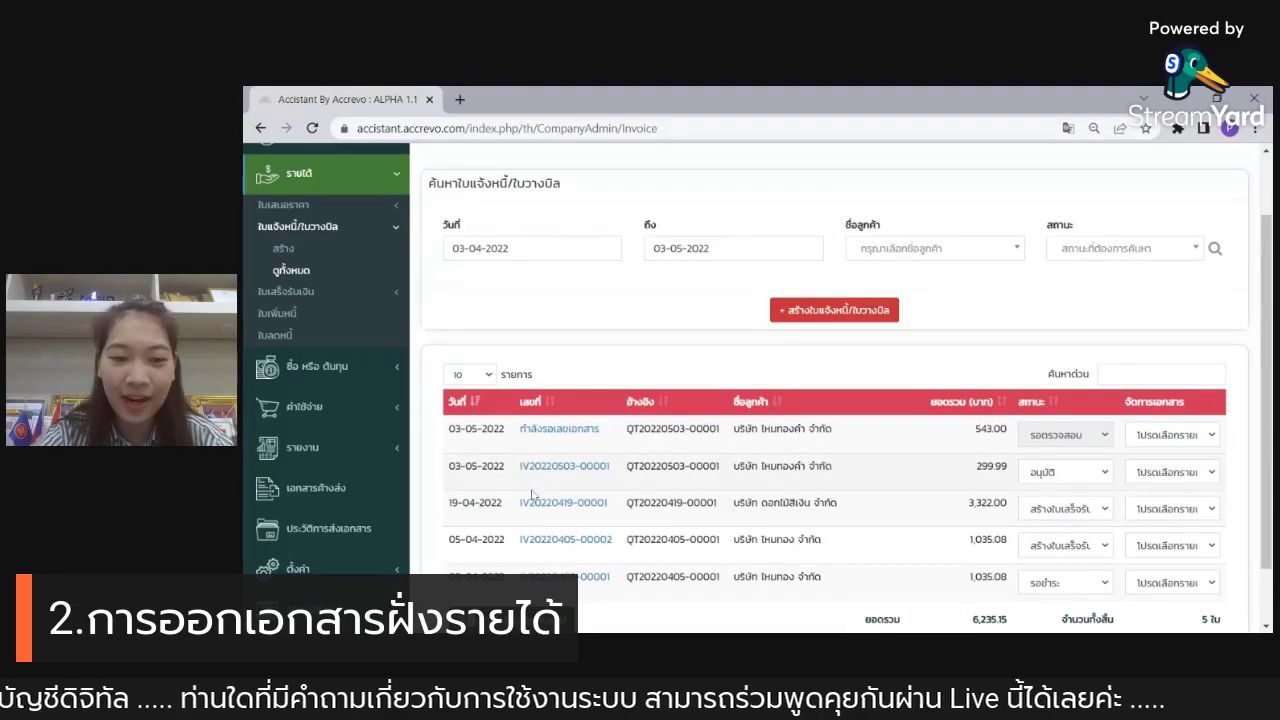
drag(520, 490, 620, 492)
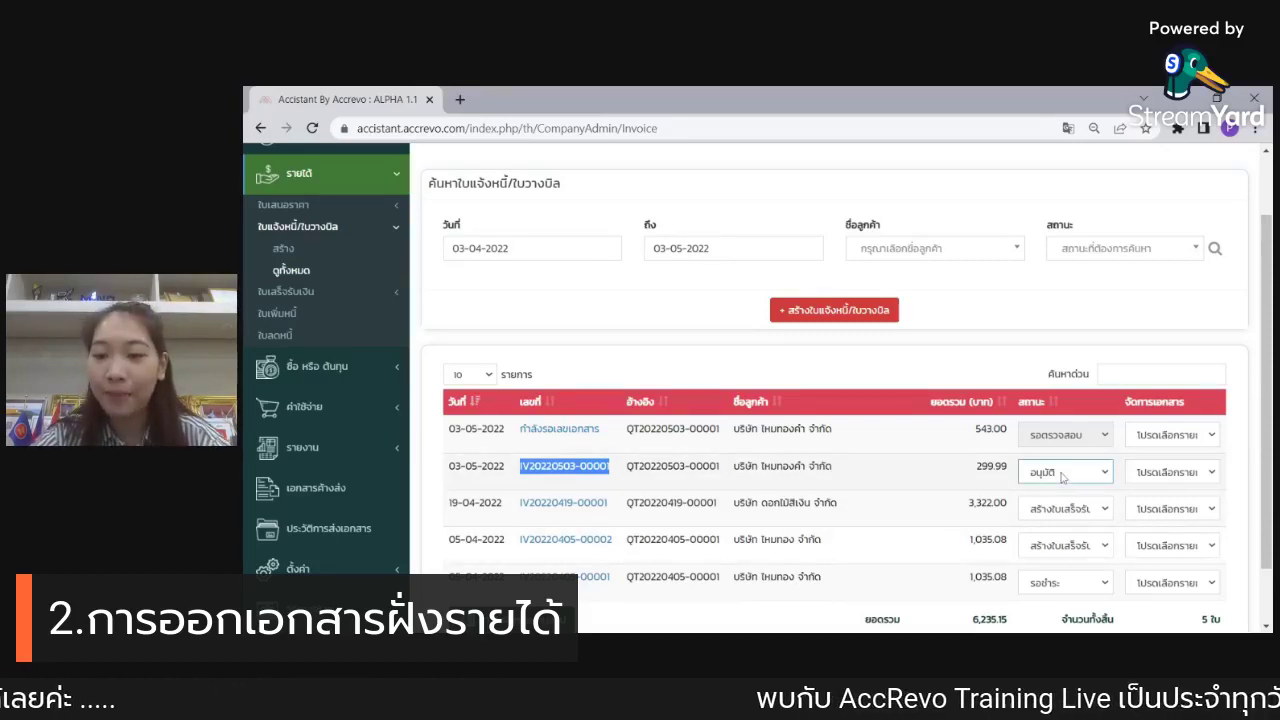
click(1083, 523)
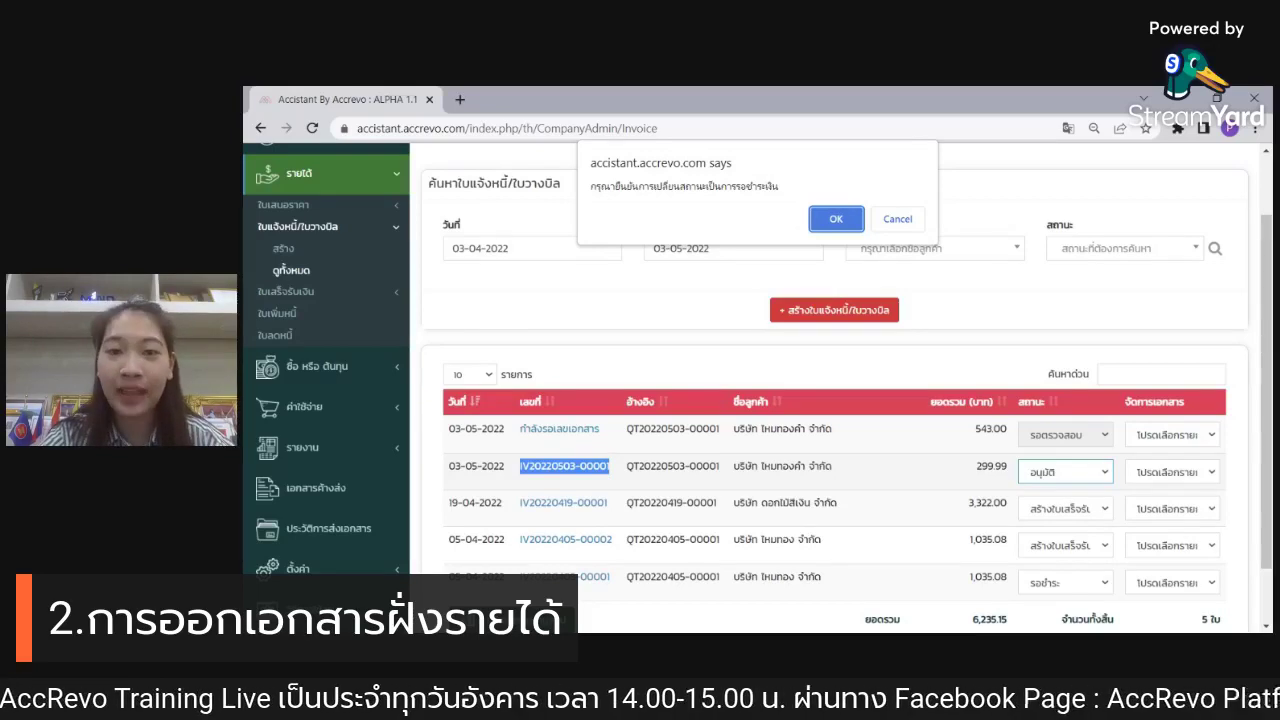
click(842, 226)
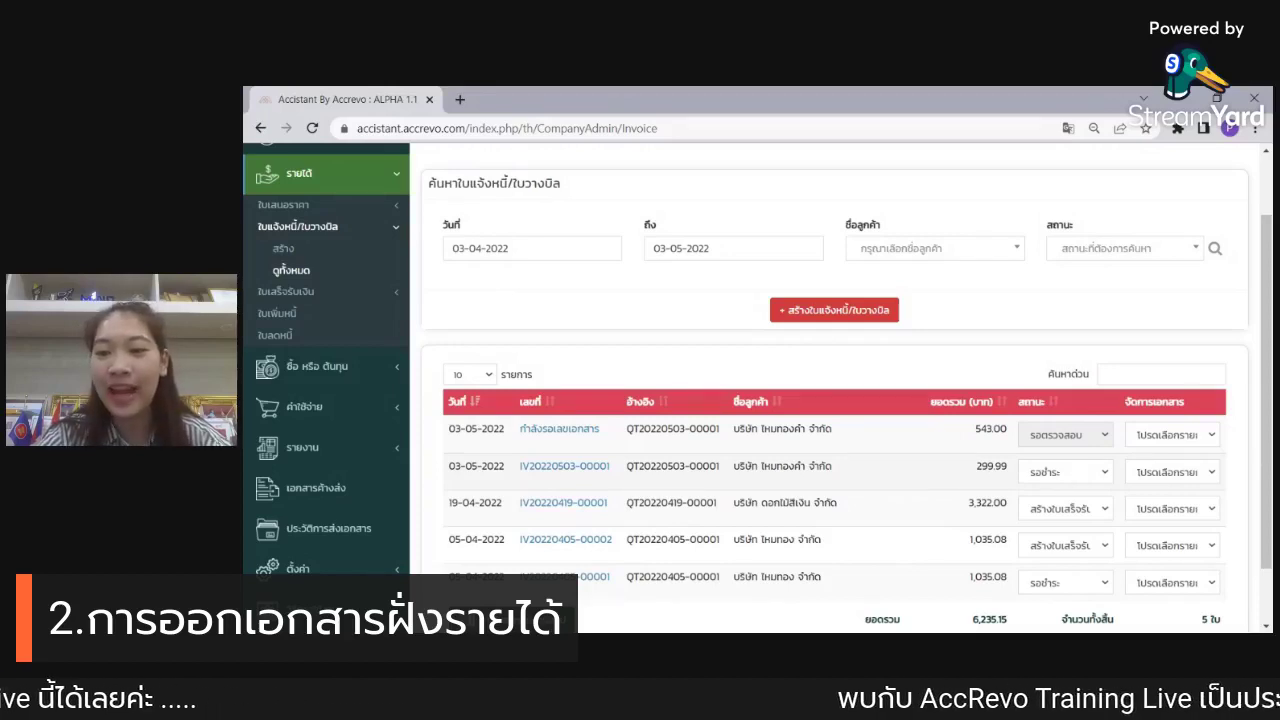
click(1102, 475)
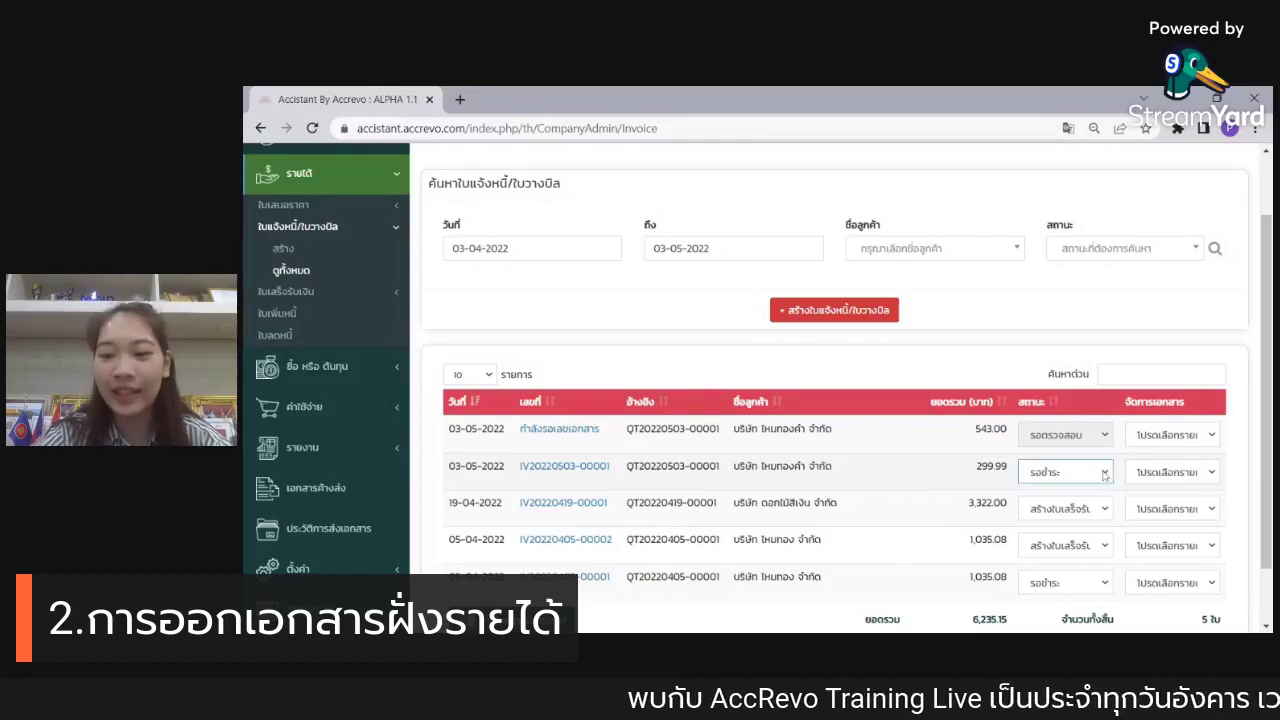
click(1102, 490)
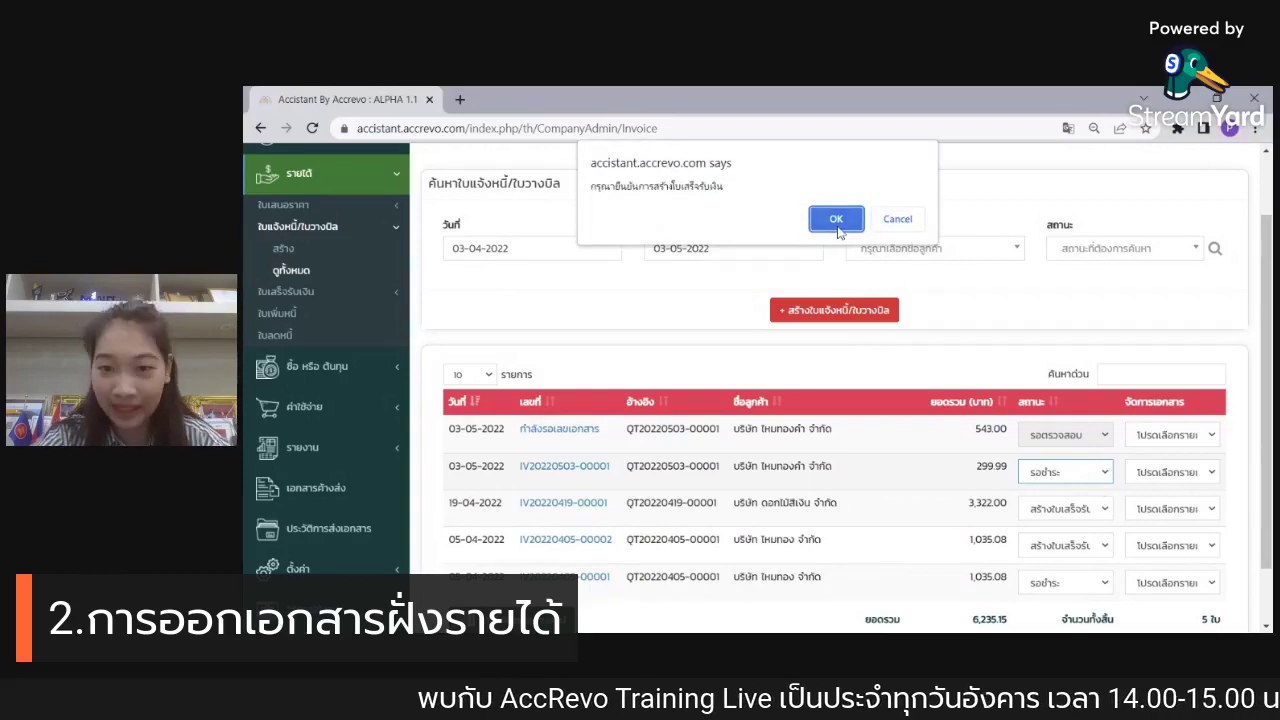
click(838, 228)
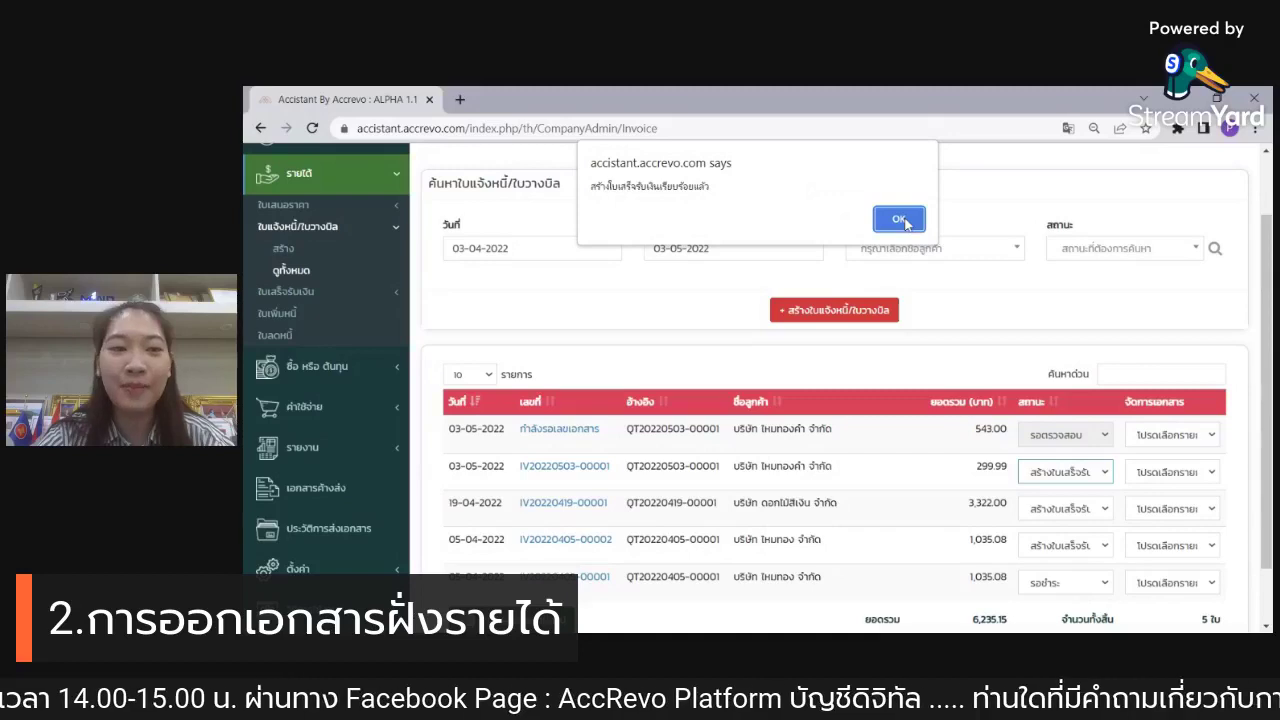
click(899, 220)
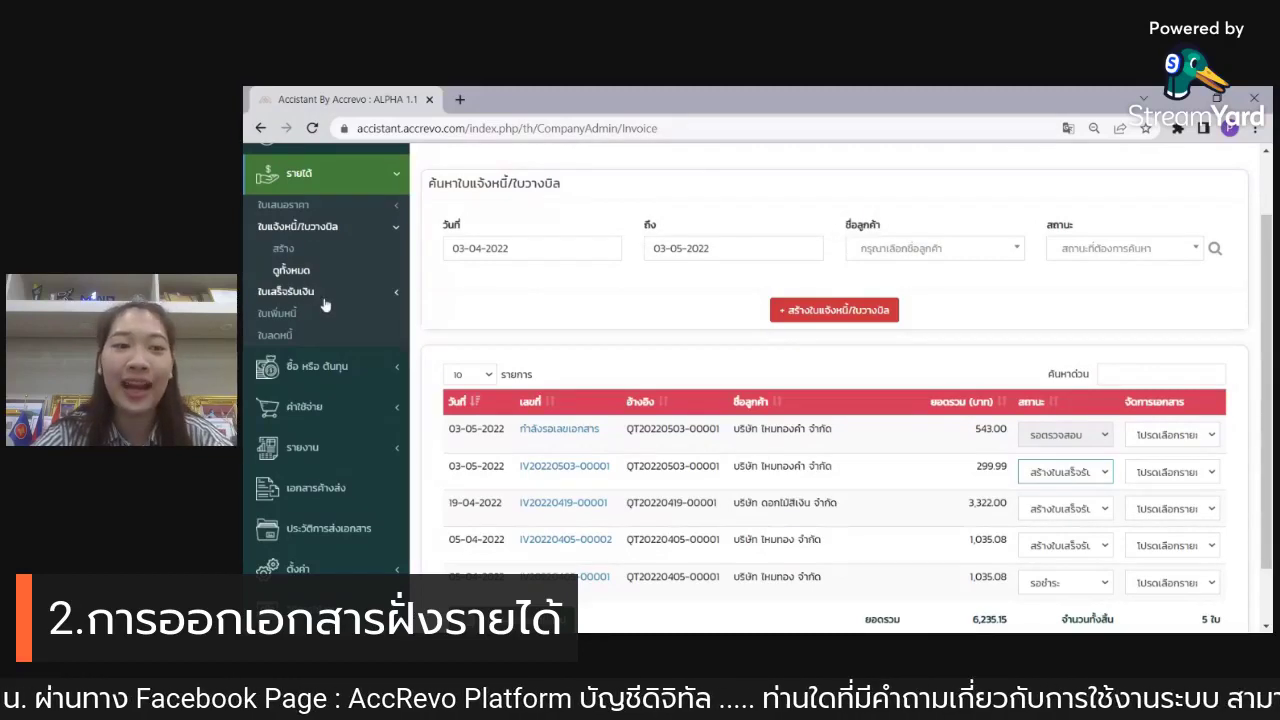
click(292, 292)
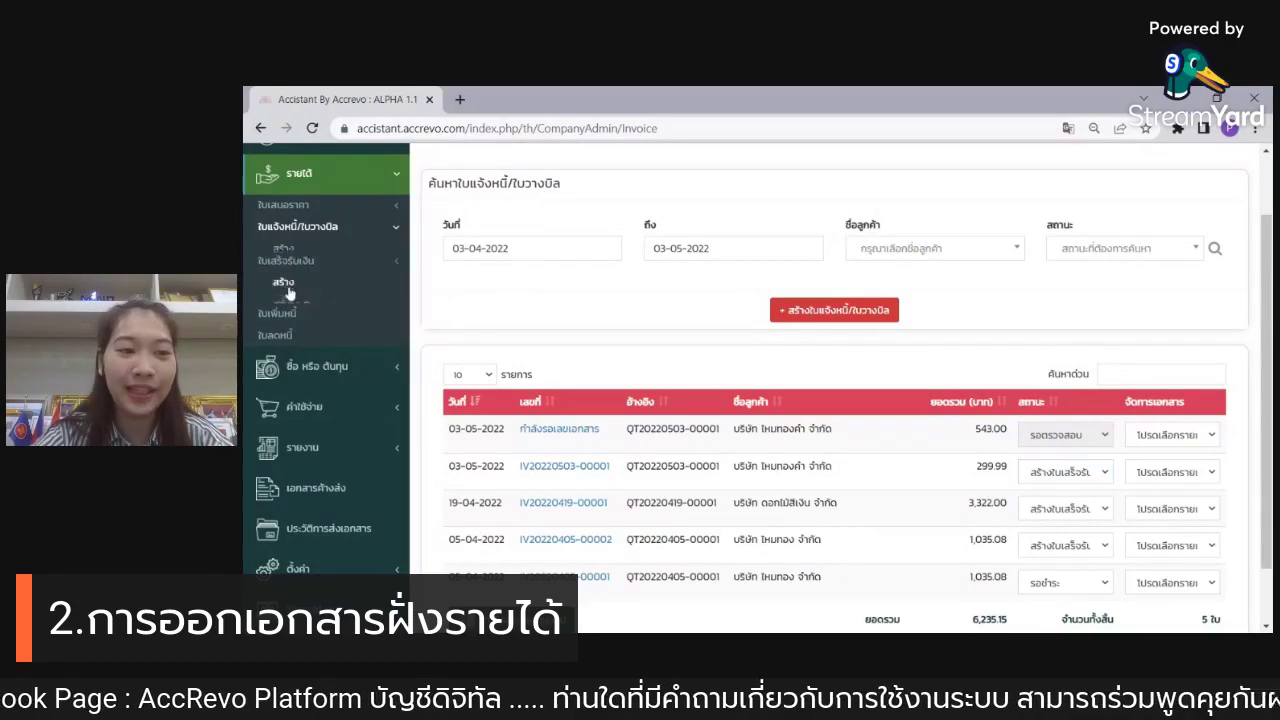
Step: Open the full receipt list and locate the new 299.99 receipt
click(305, 298)
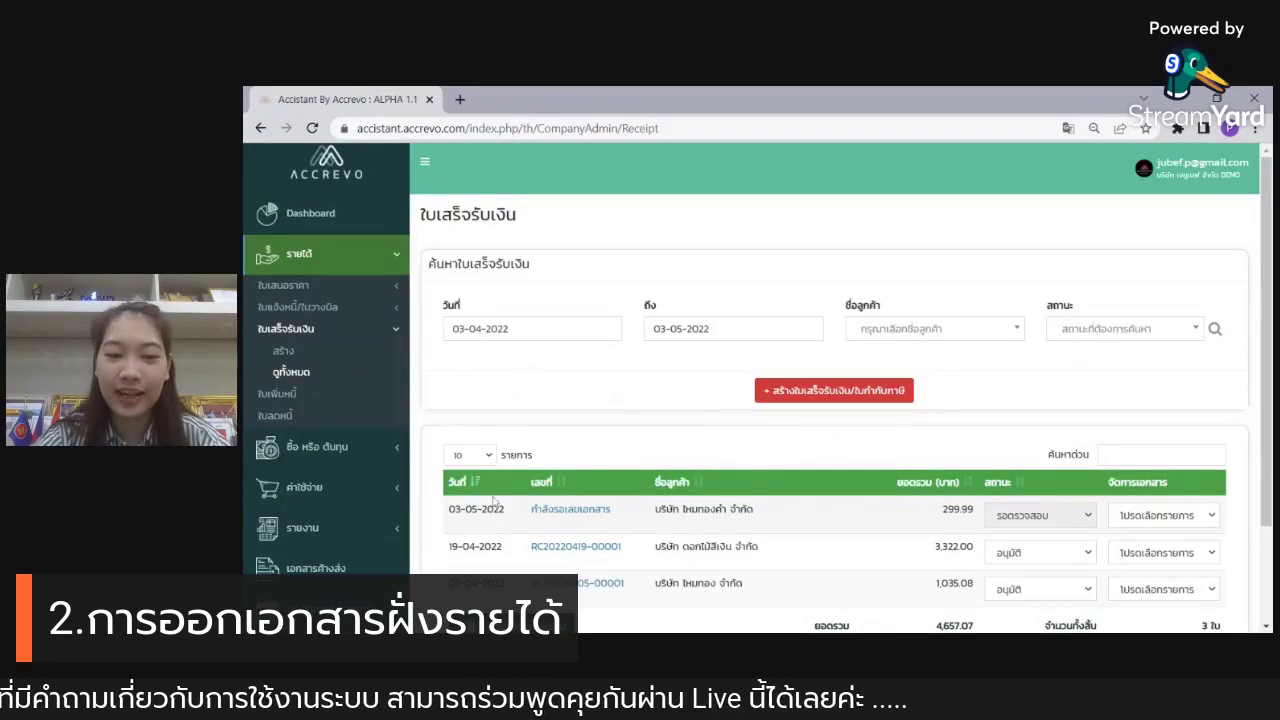
drag(531, 509, 1030, 506)
scroll(840, 485, down, 2)
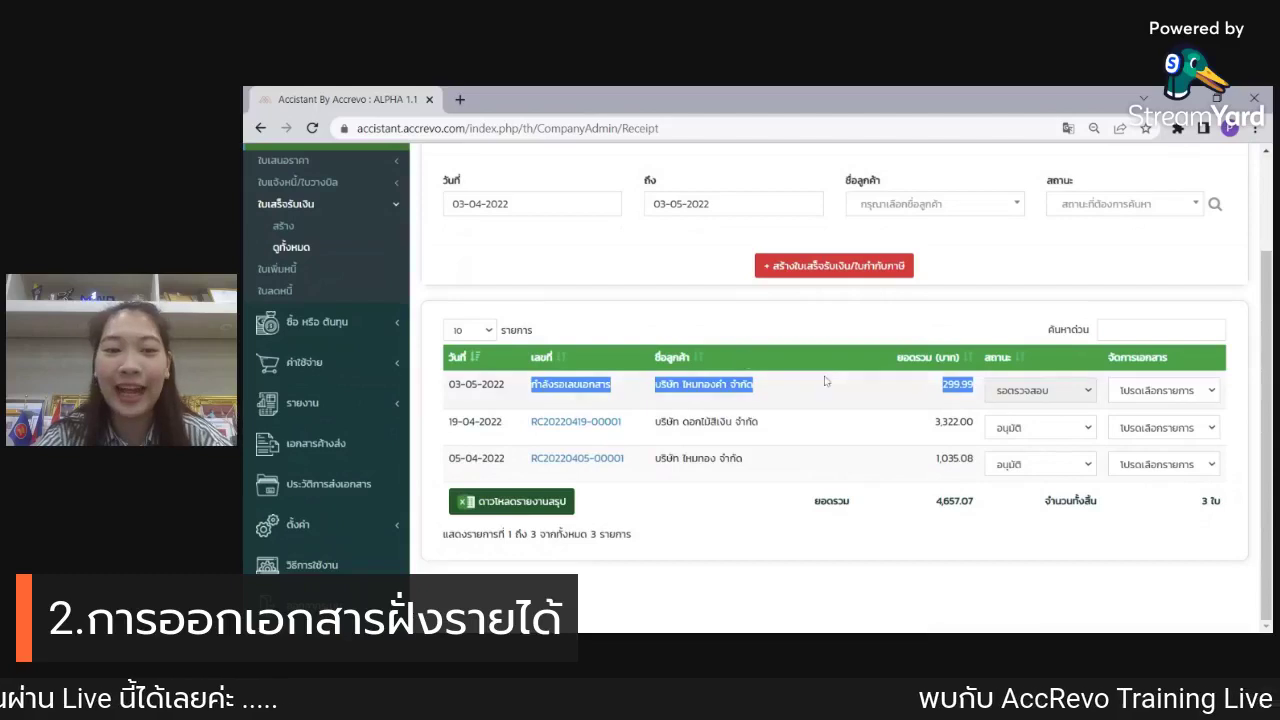
click(829, 378)
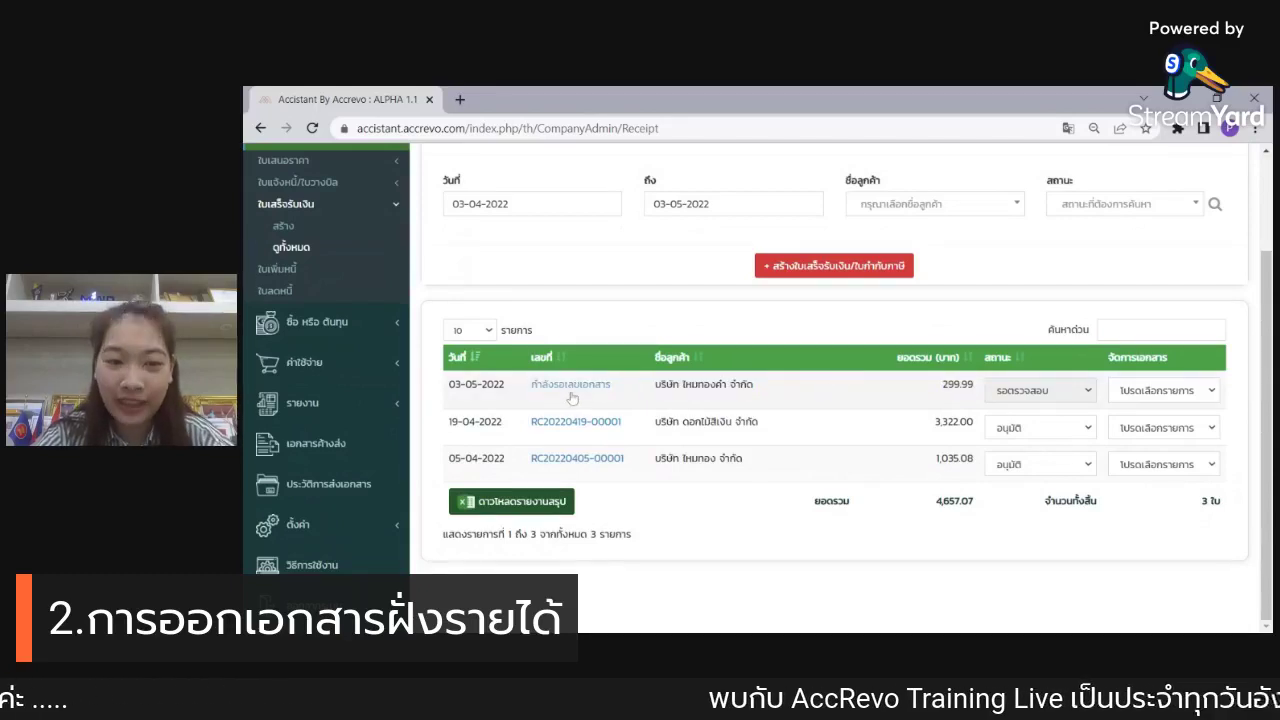
Step: Give the 299.99 receipt header ใบเสร็จรับเงิน, attach สลิปโอนเงิน.jpg, and save it
click(572, 398)
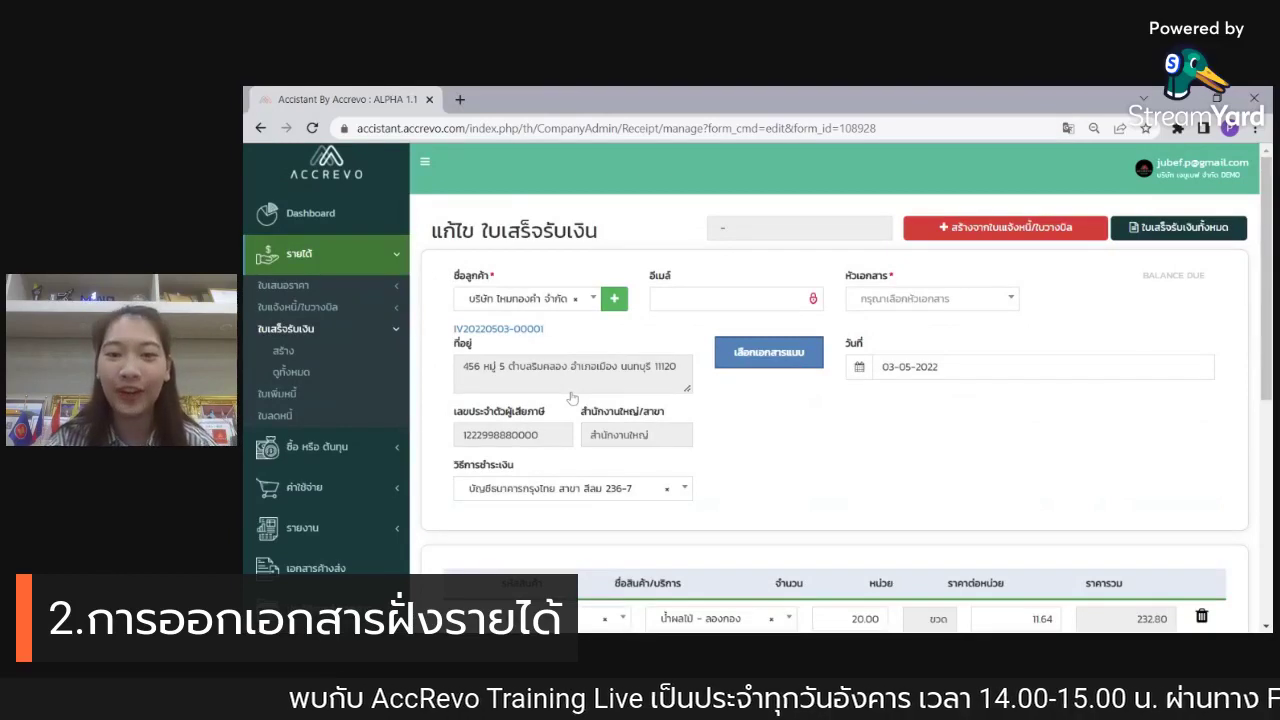
click(912, 314)
click(935, 350)
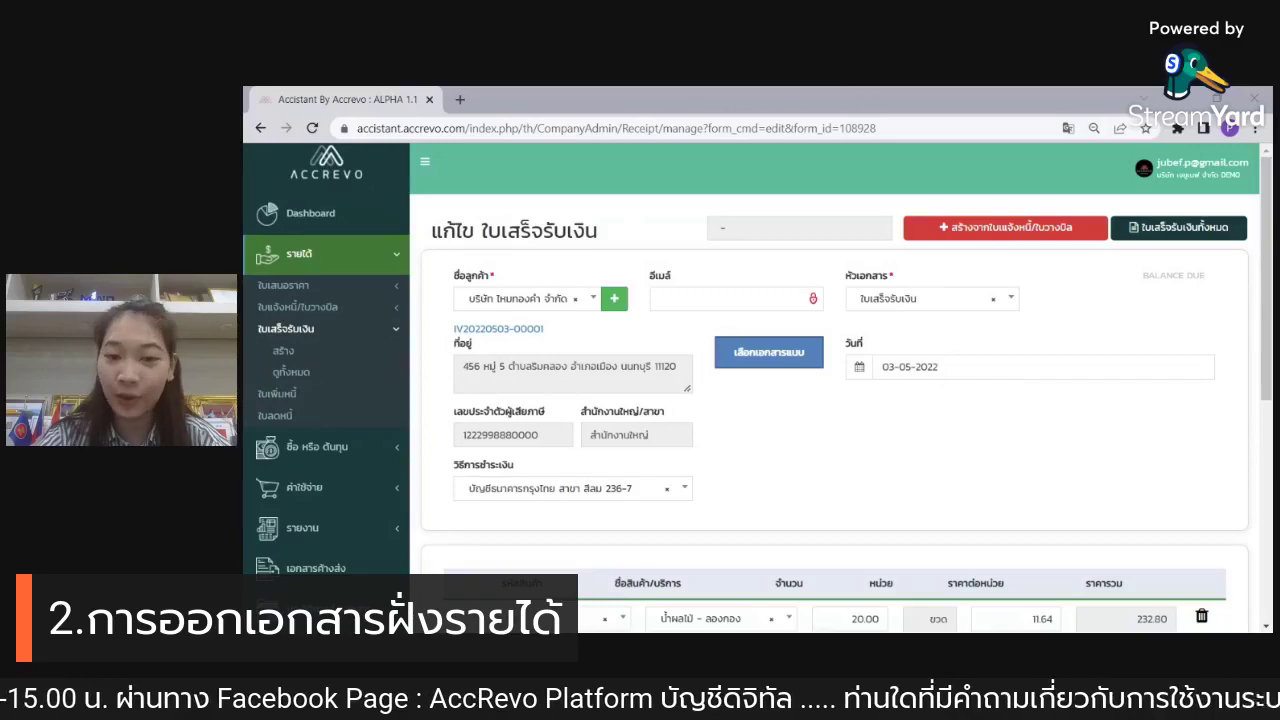
double_click(822, 448)
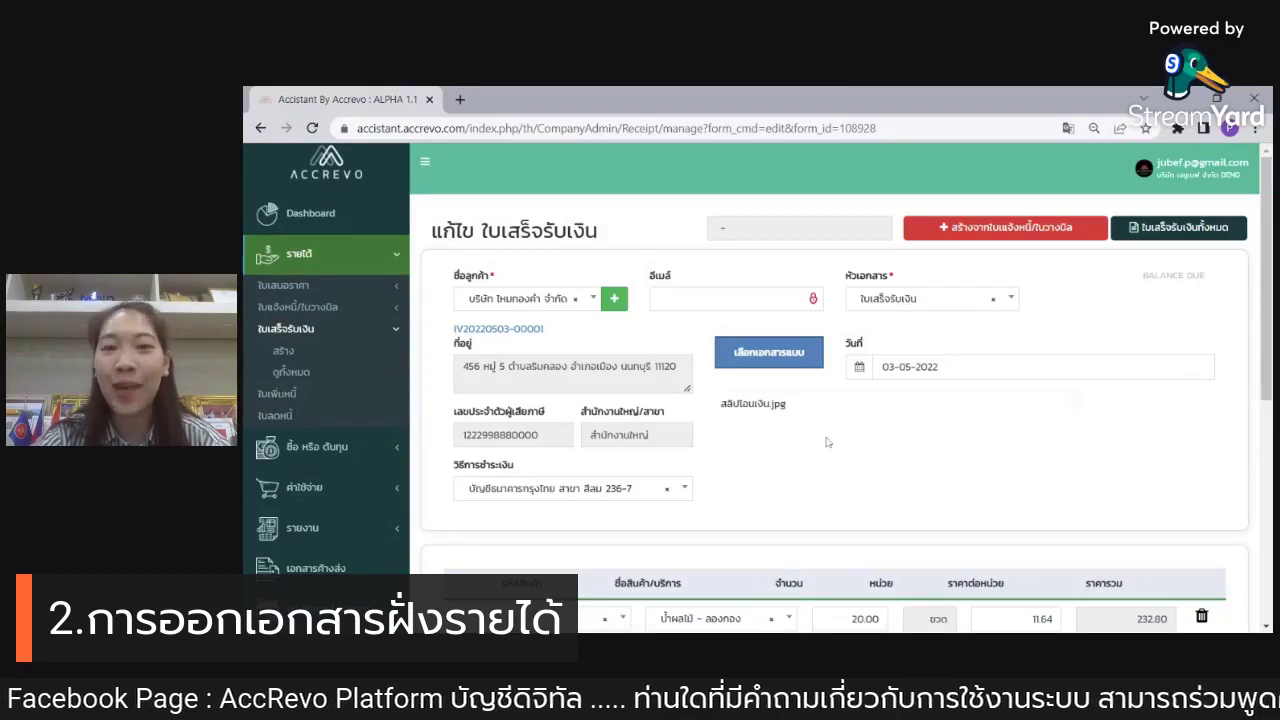
scroll(826, 441, down, 1)
scroll(826, 441, down, 2)
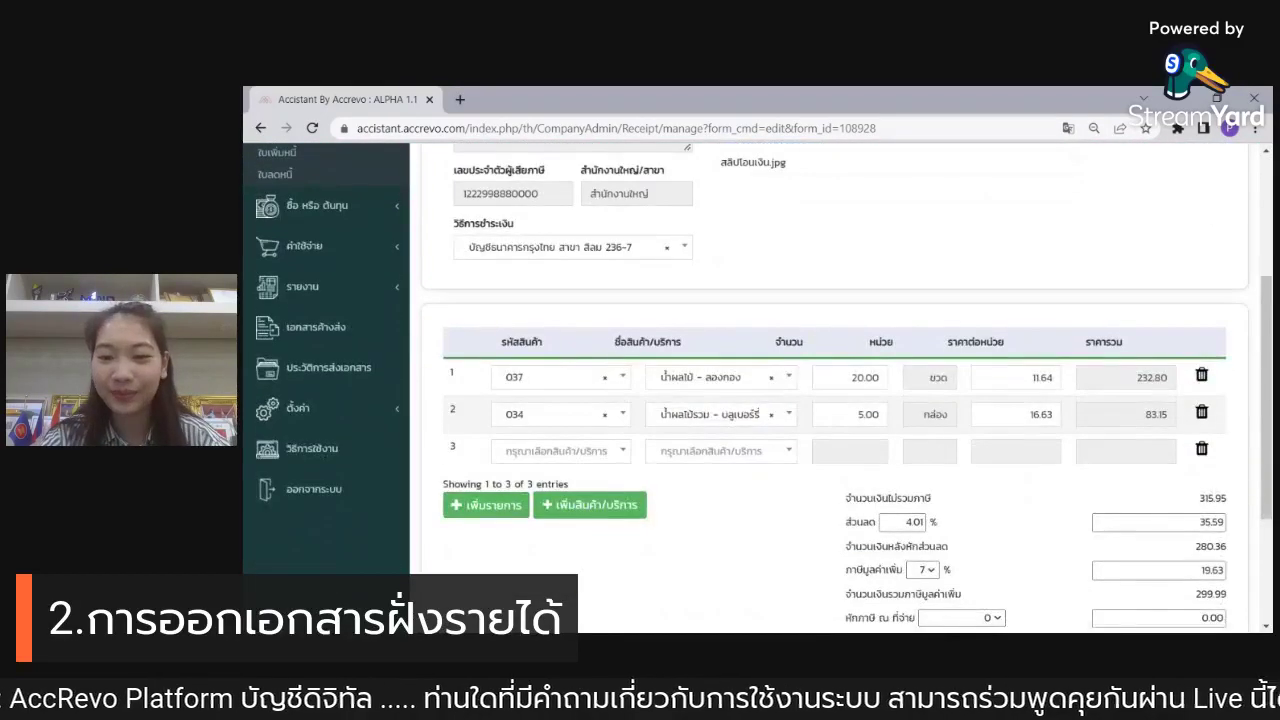
scroll(825, 421, down, 2)
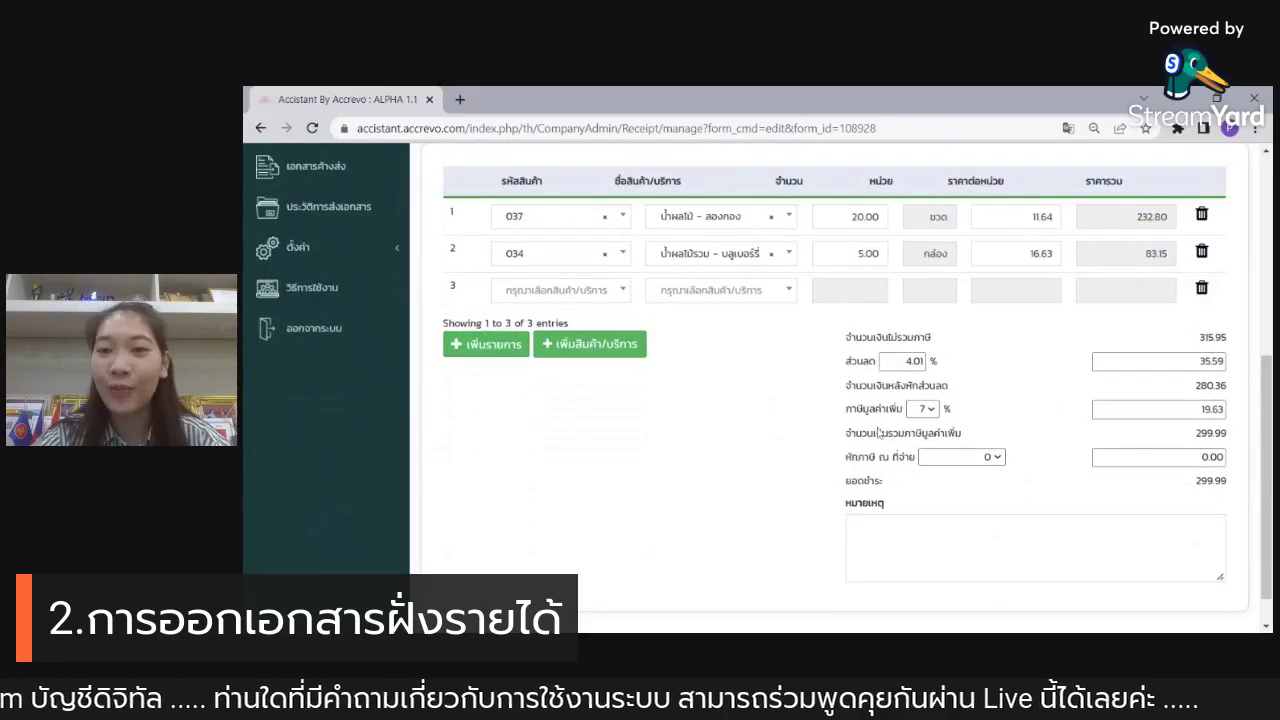
scroll(921, 420, down, 1)
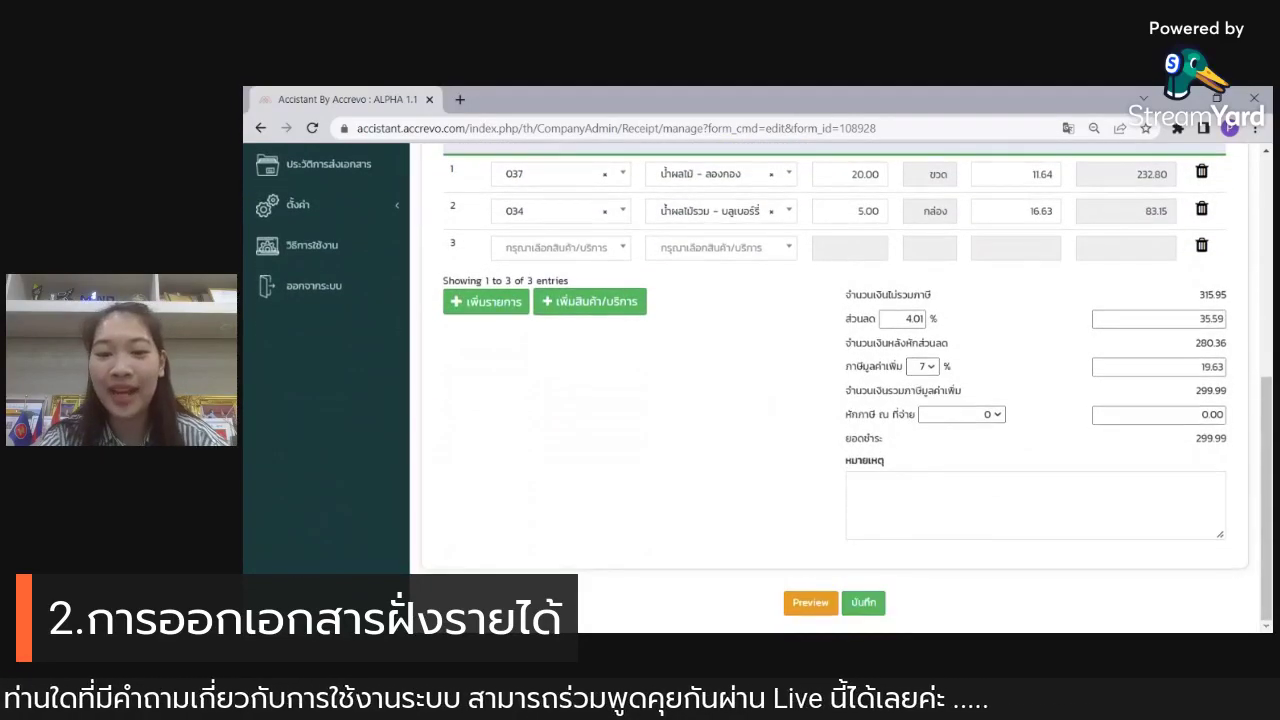
click(876, 607)
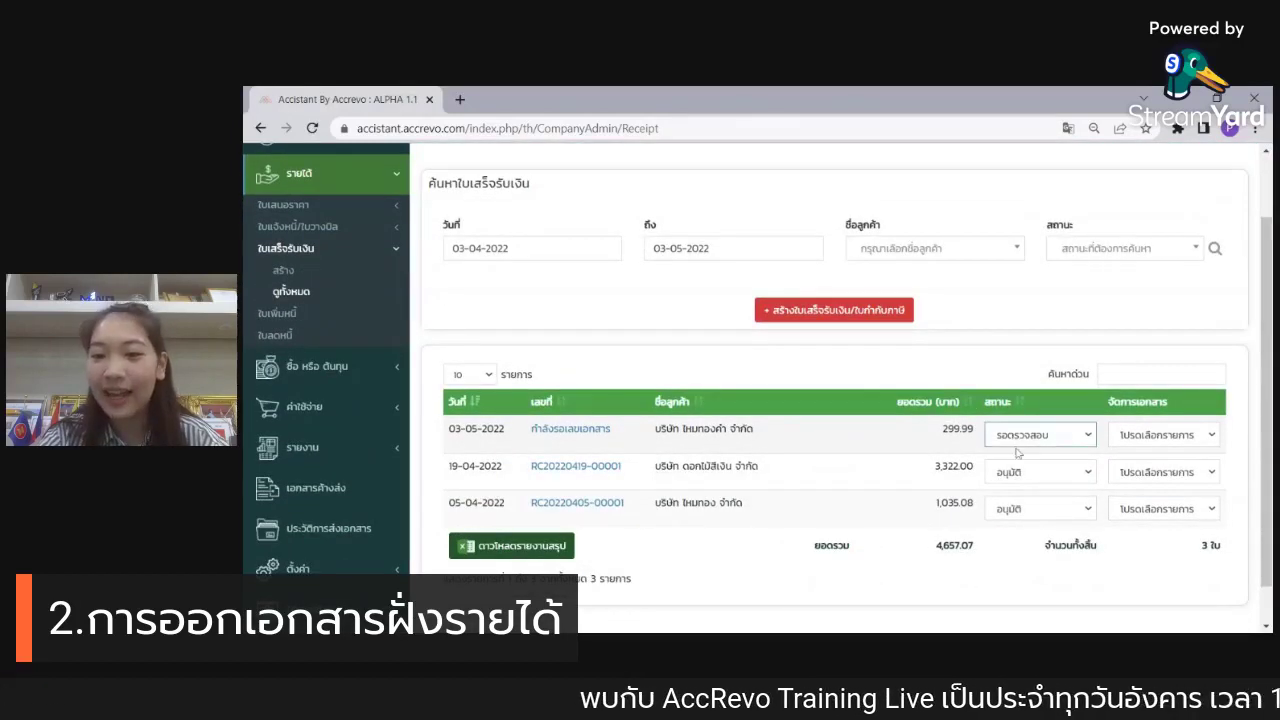
click(1024, 474)
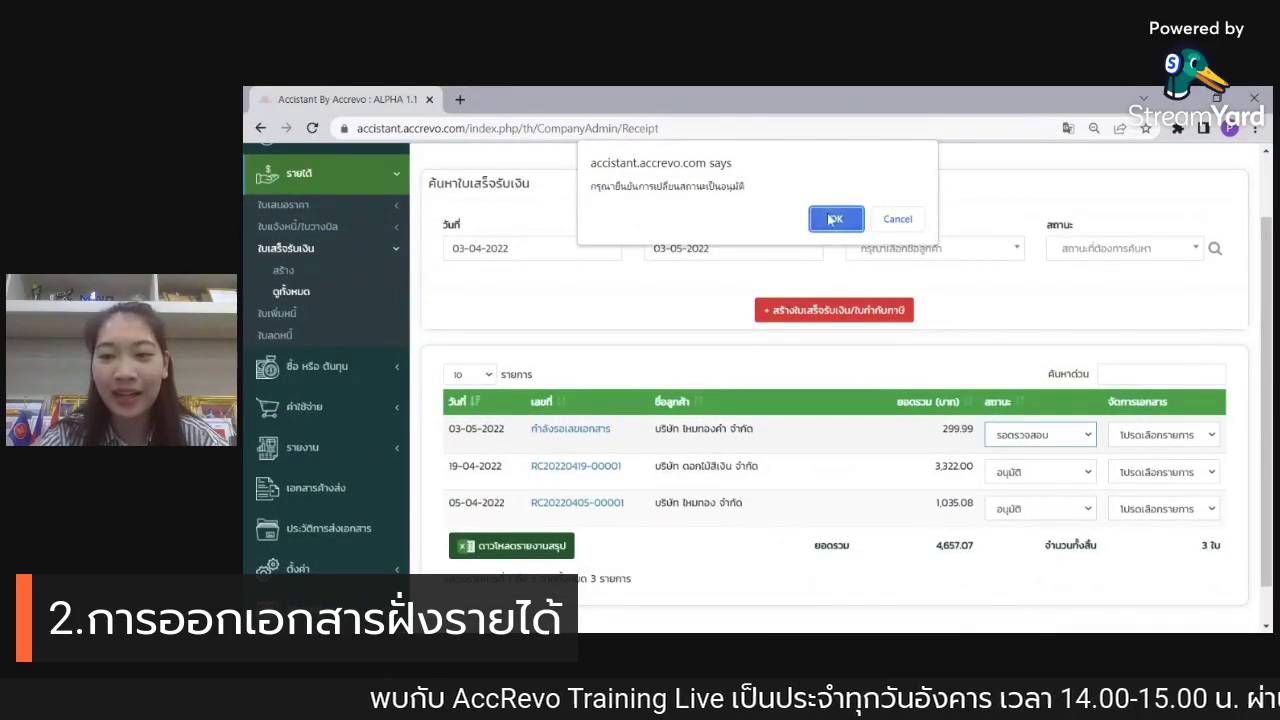
click(828, 218)
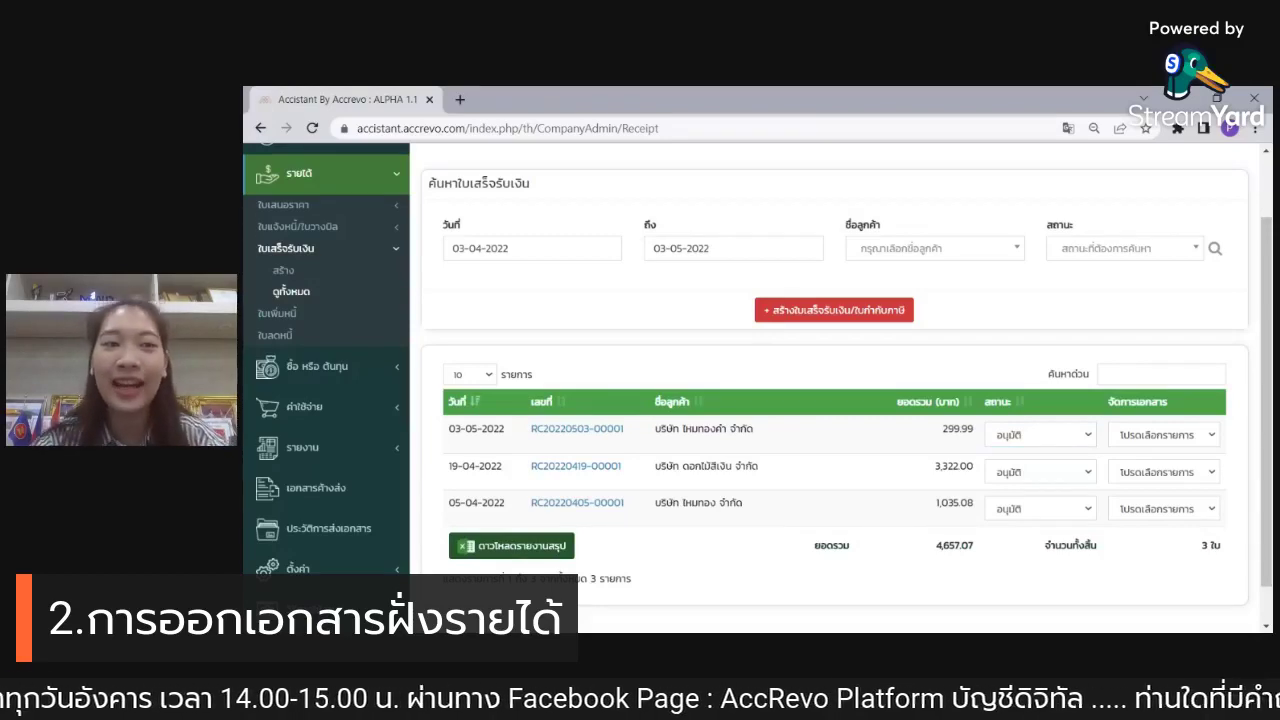
scroll(711, 380, up, 2)
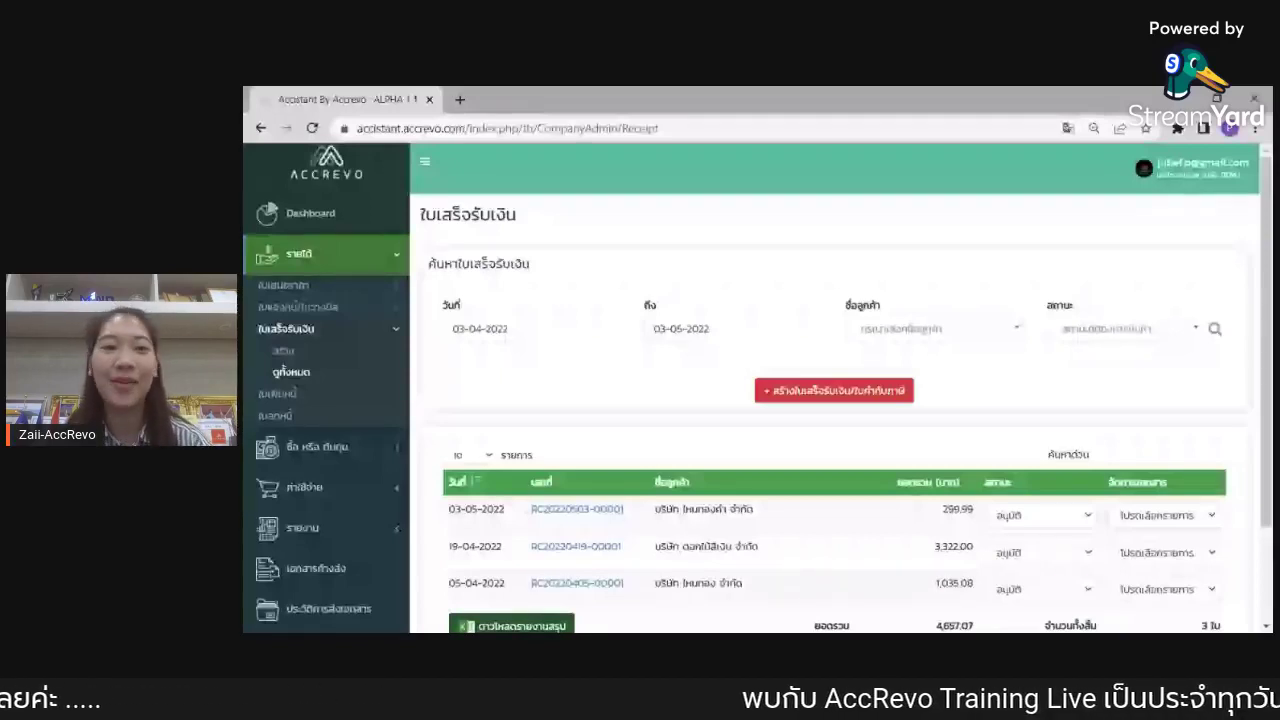
Step: Start a new goods receipt from บริษัท สัมสิเงิน จำกัด with header ใบรับสินค้า
click(393, 450)
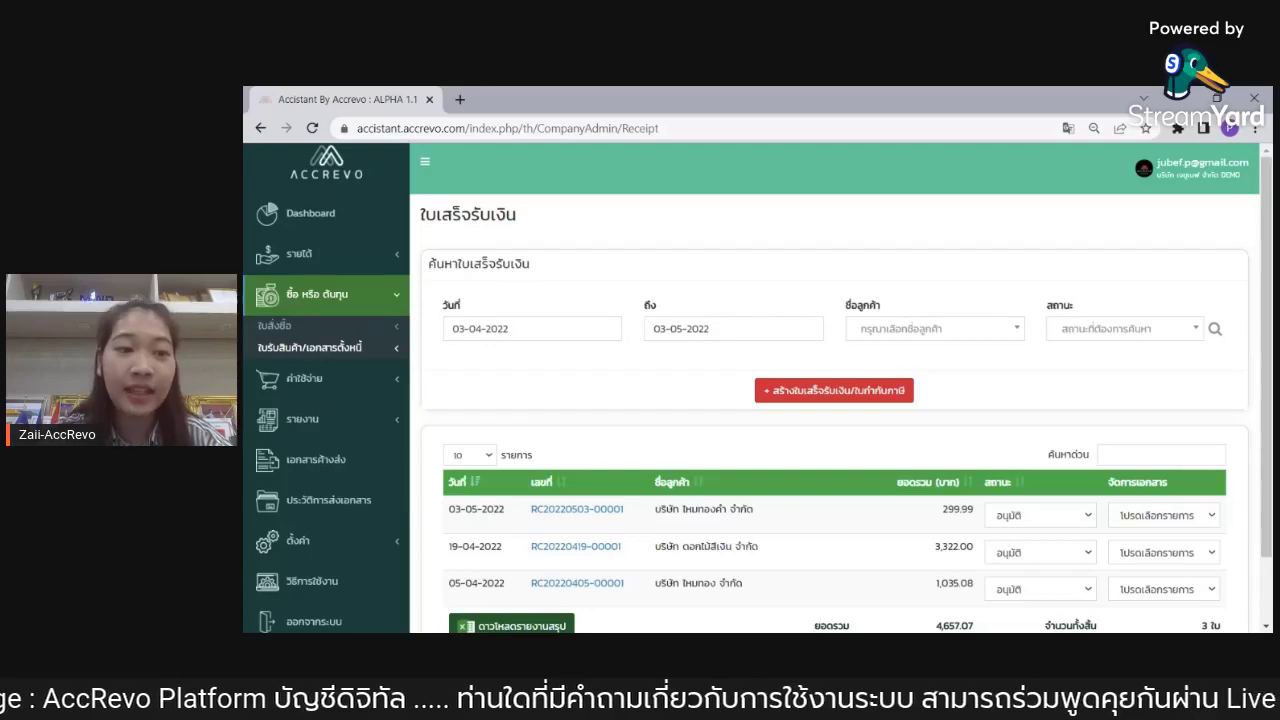
click(351, 350)
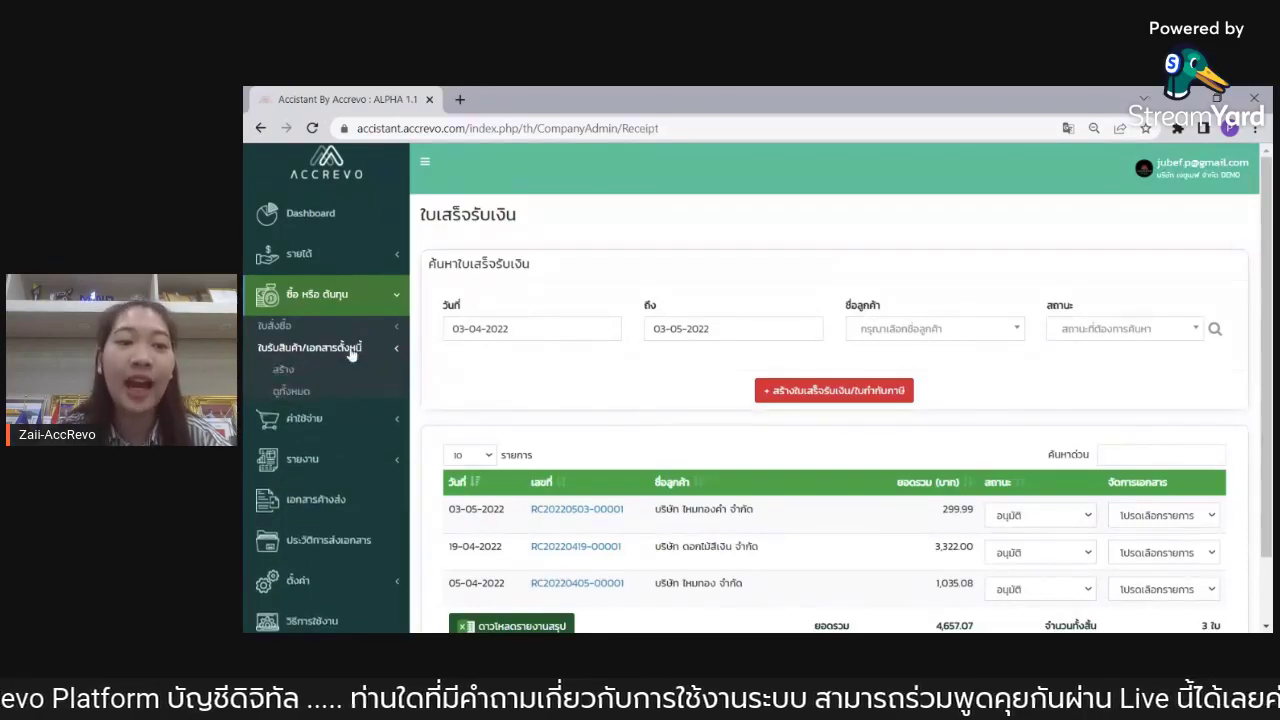
click(284, 371)
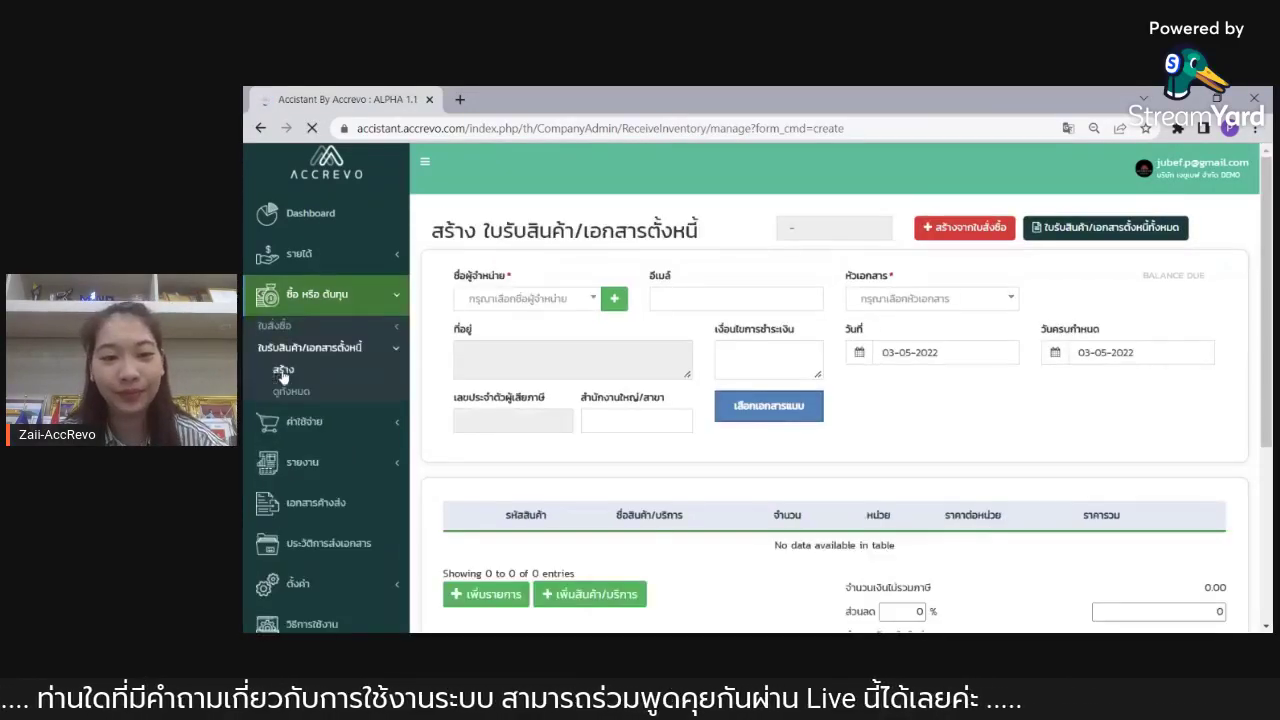
click(585, 298)
click(555, 418)
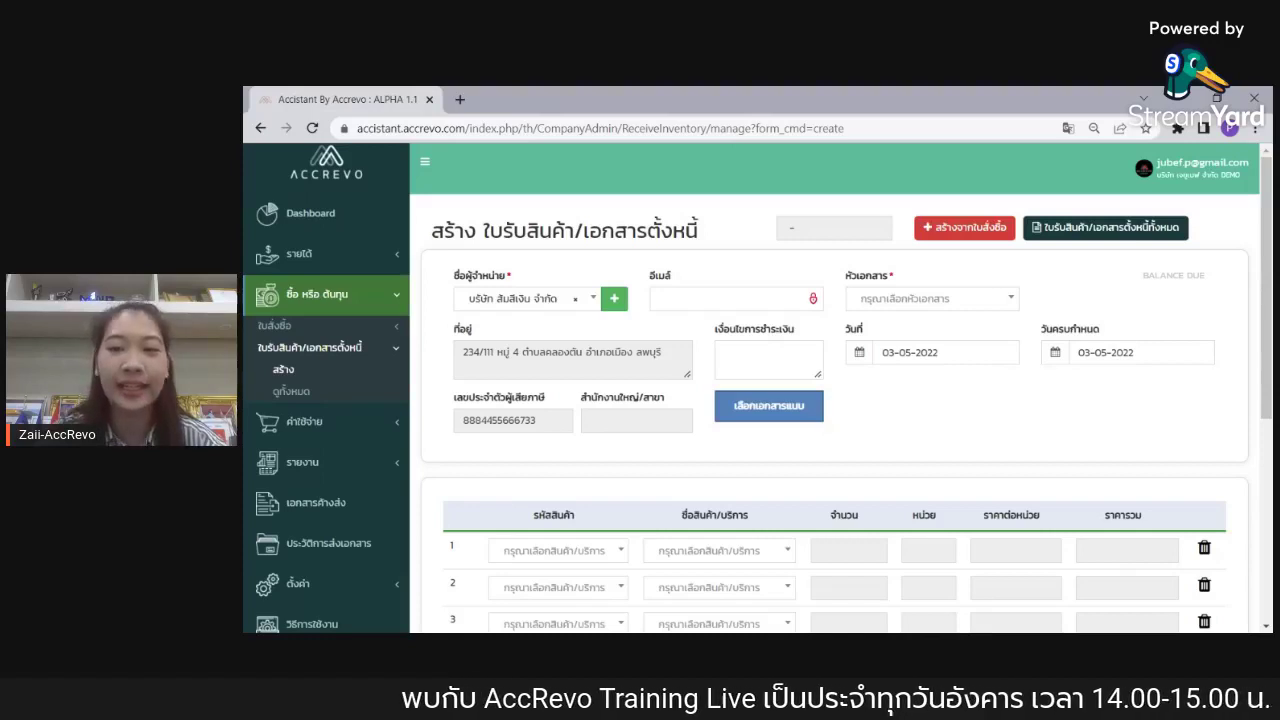
click(914, 300)
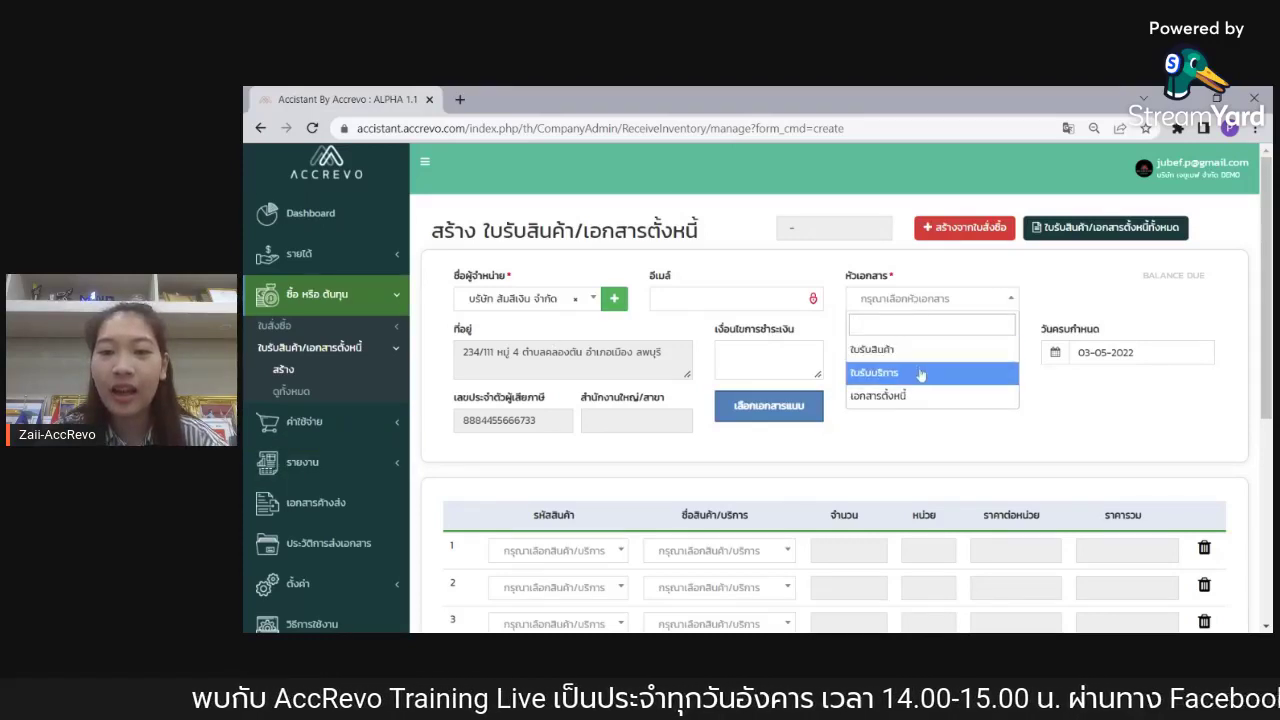
click(915, 350)
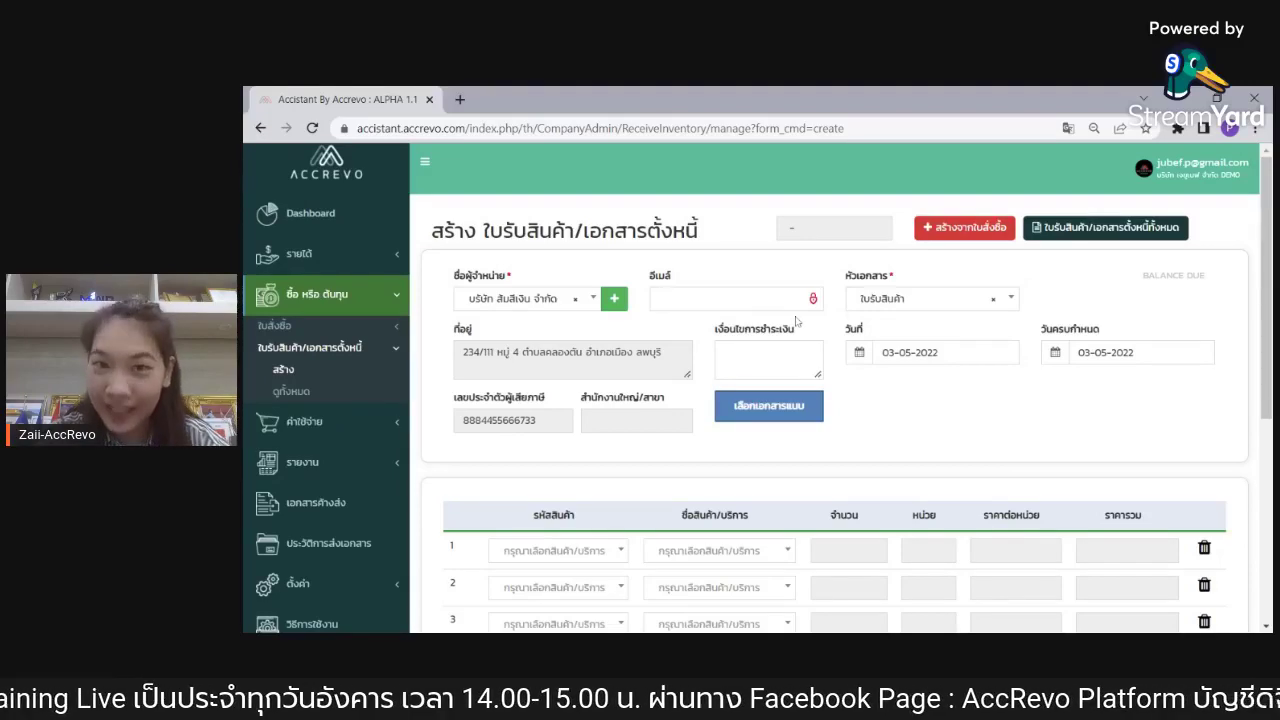
Step: Add product 002 and น้ำผลไม้ - ลองกอง (037) as the two line items
scroll(907, 330, down, 2)
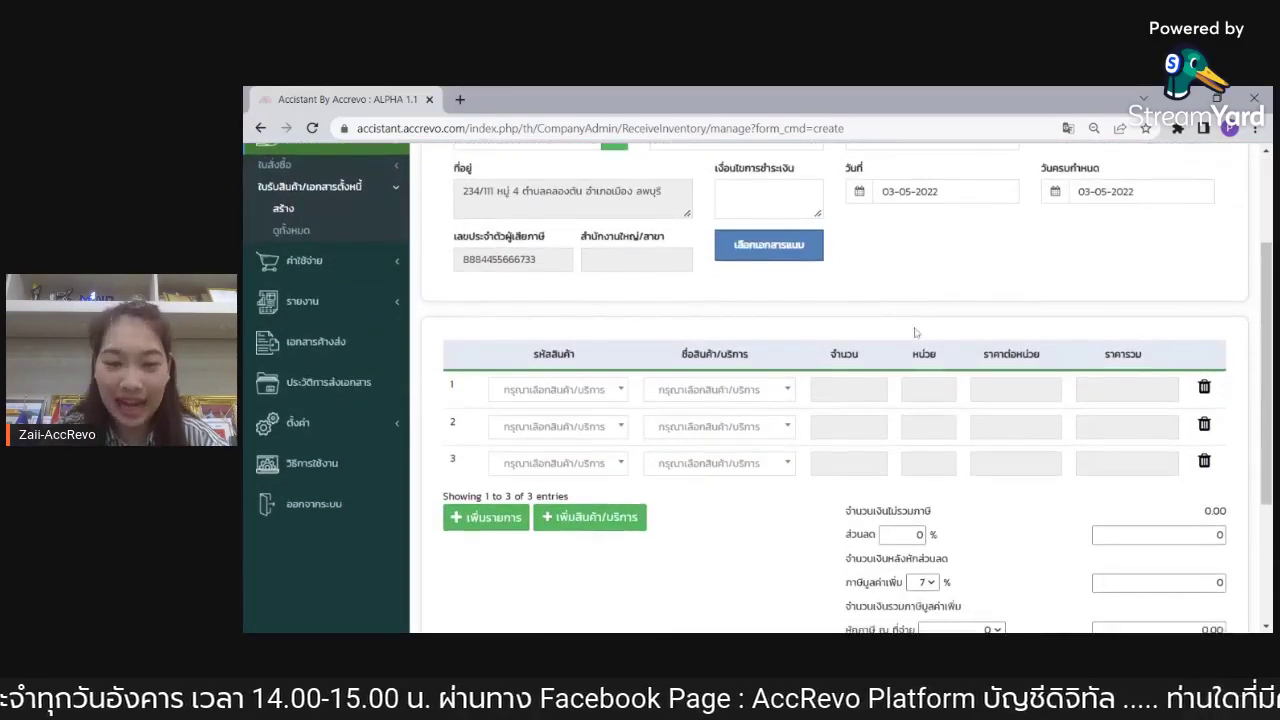
click(555, 389)
click(530, 460)
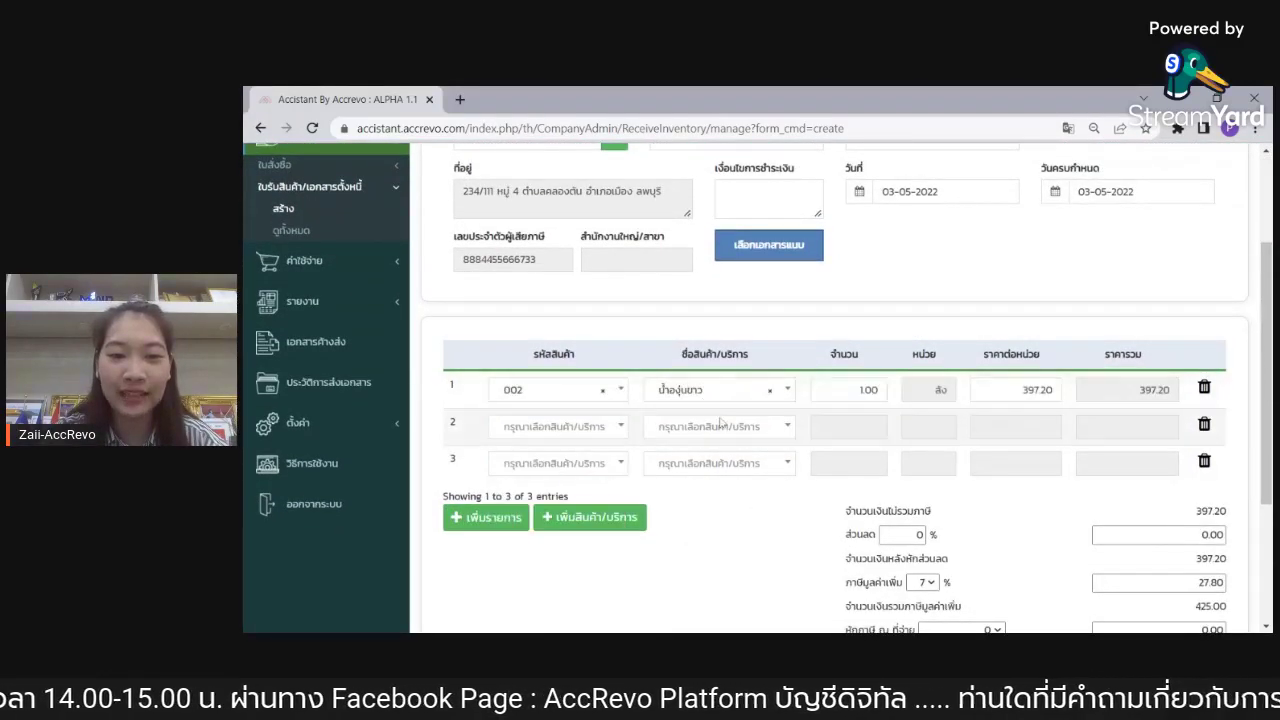
click(720, 426)
scroll(735, 536, down, 4)
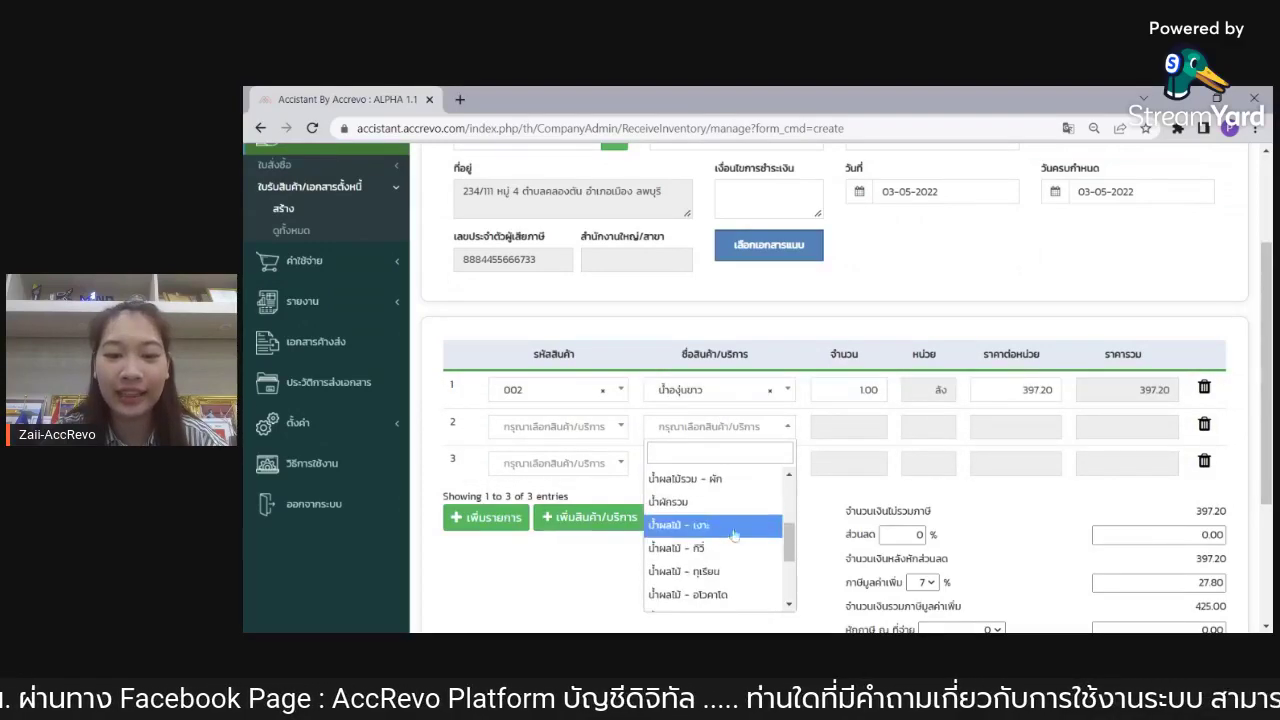
scroll(735, 536, down, 3)
scroll(742, 570, down, 1)
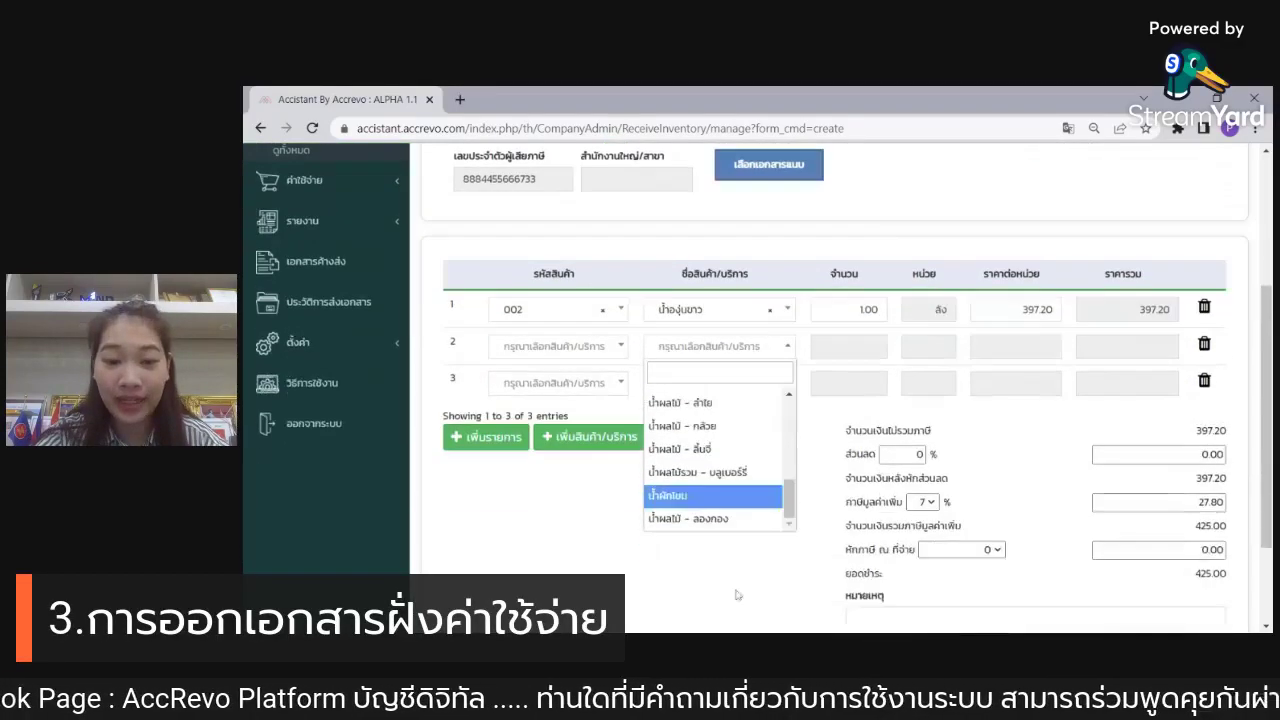
click(728, 520)
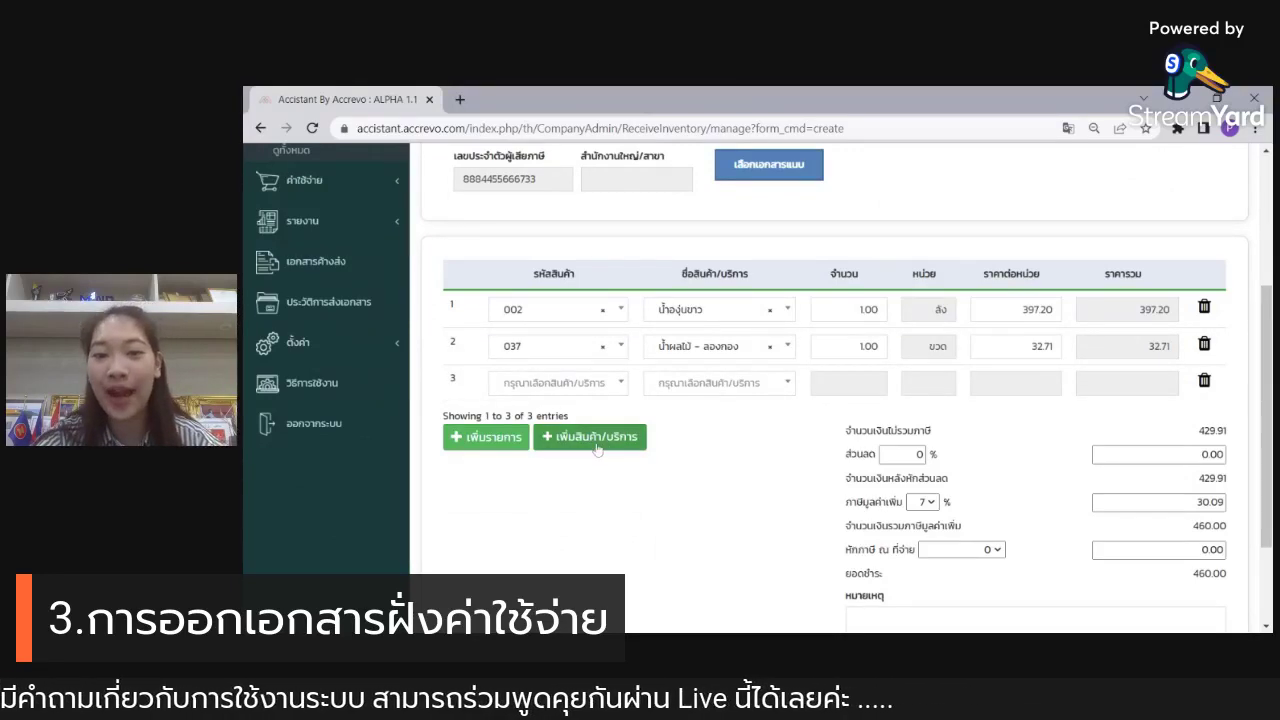
Step: Set quantities 5 and 4, then save the 2,265.00 goods receipt
click(866, 310)
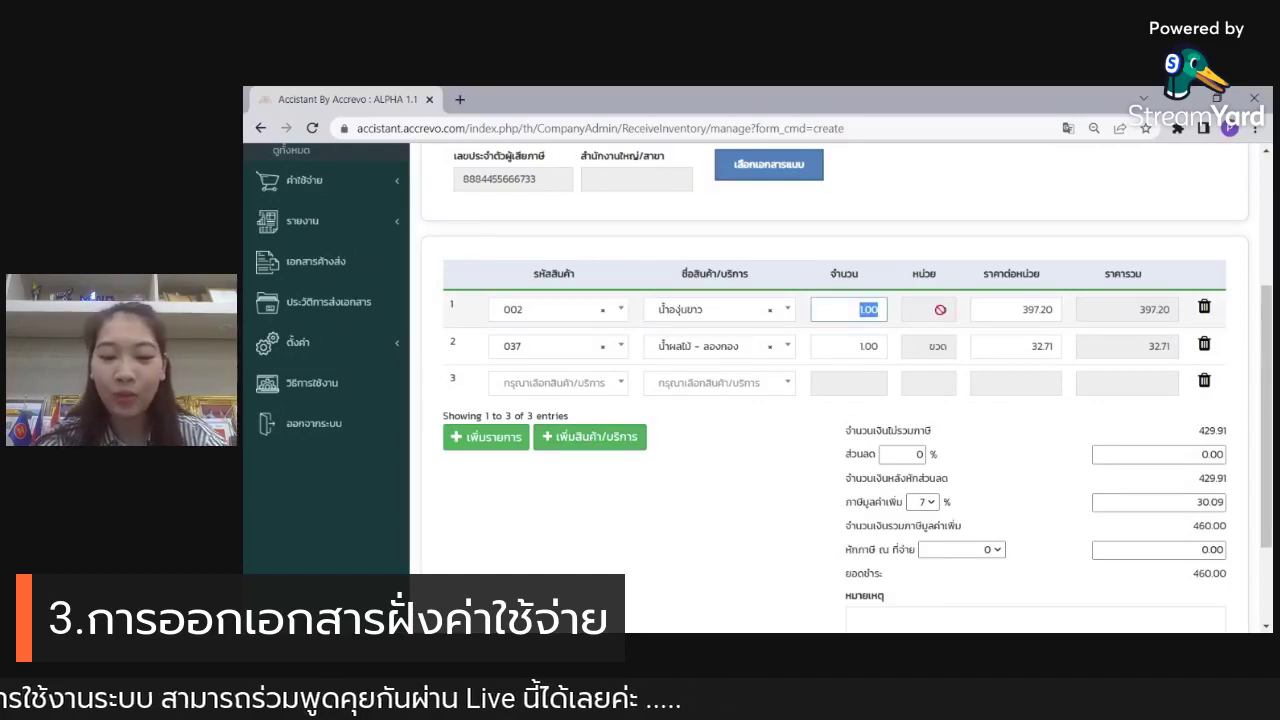
text(5)
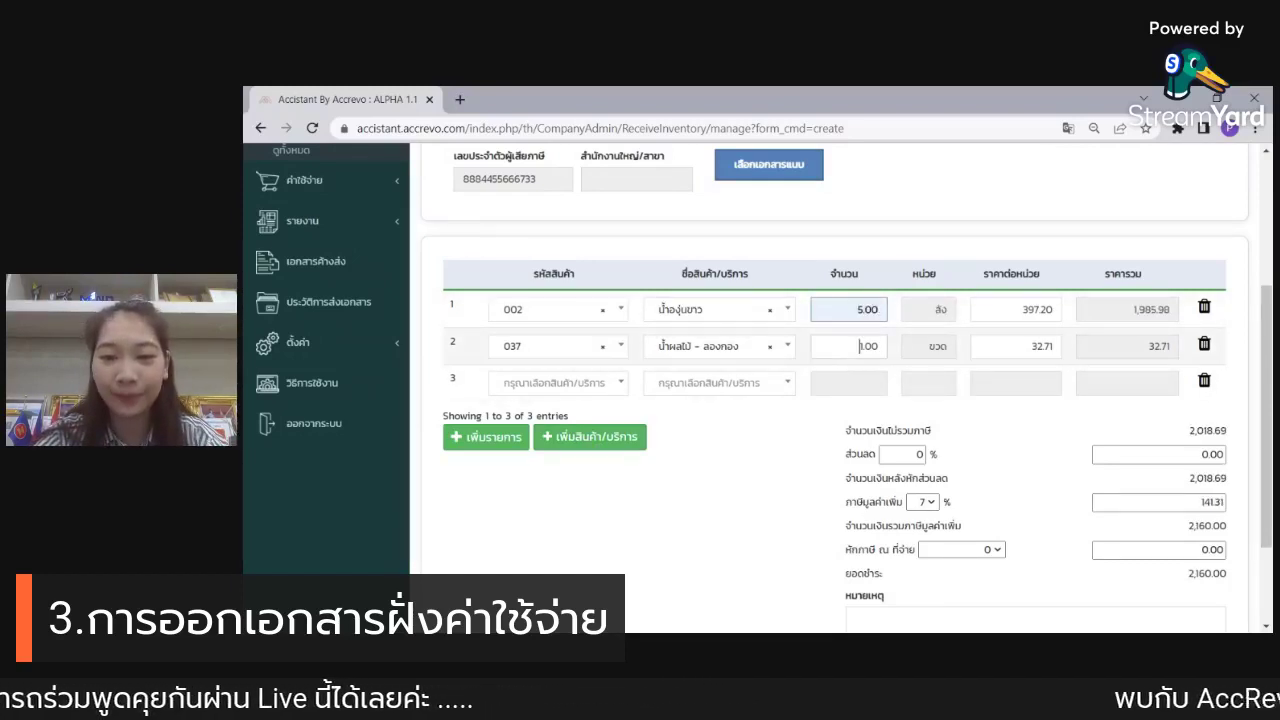
click(860, 346)
text(4)
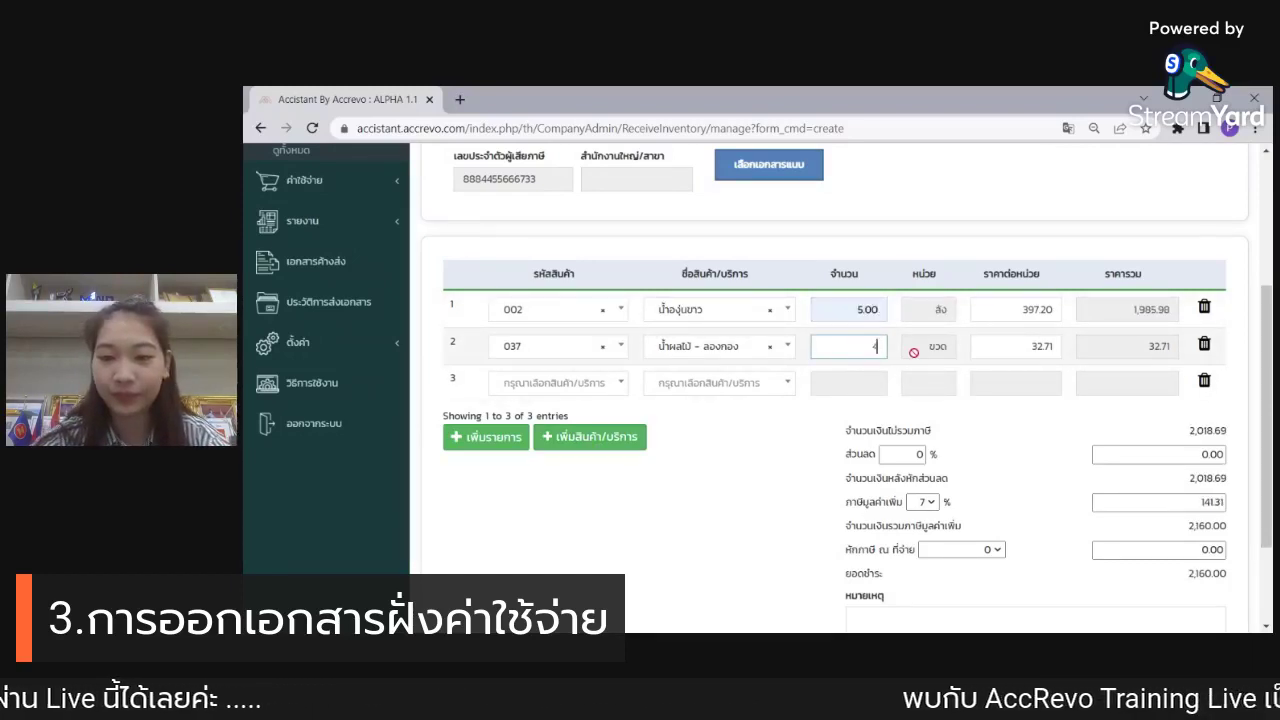
scroll(828, 467, down, 1)
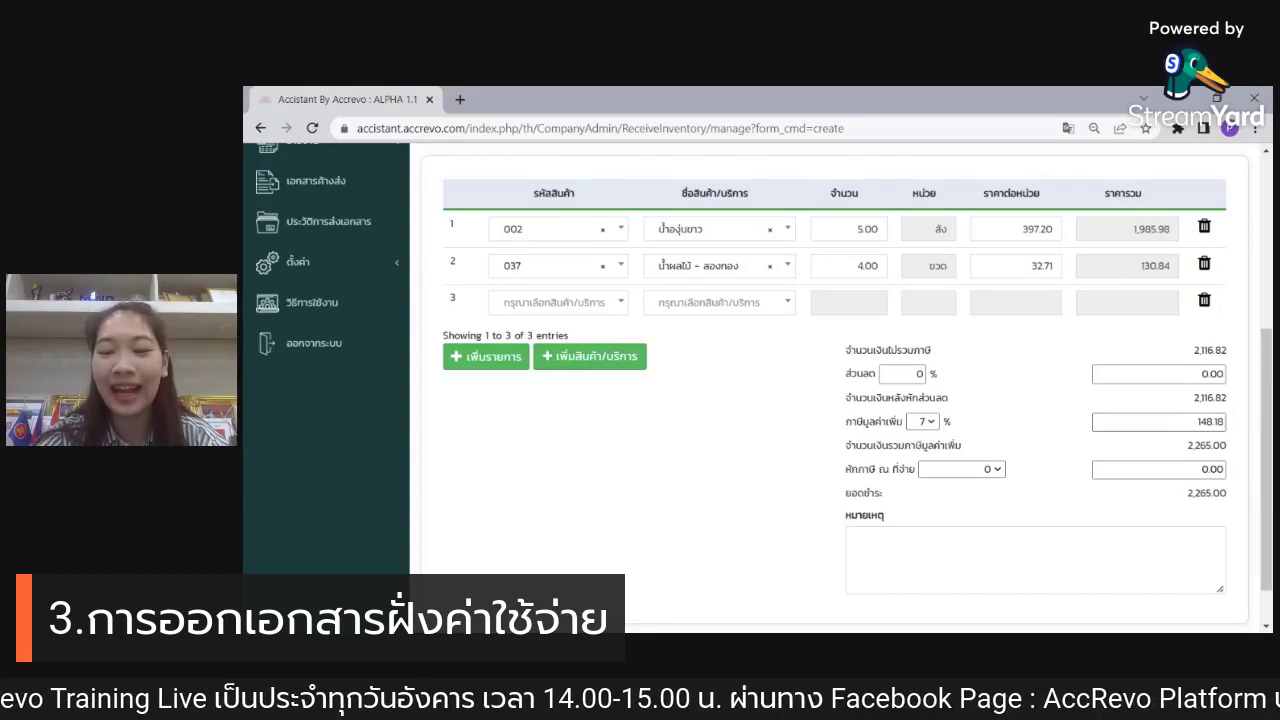
scroll(860, 400, down, 1)
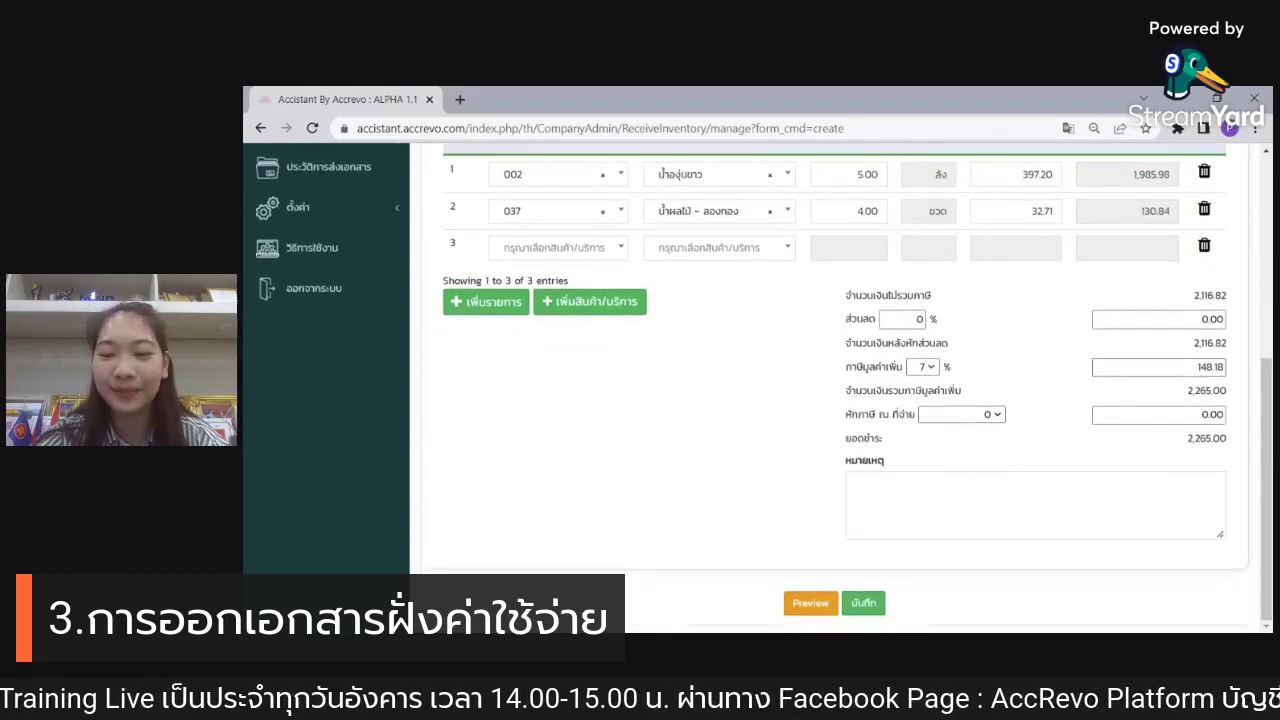
click(863, 604)
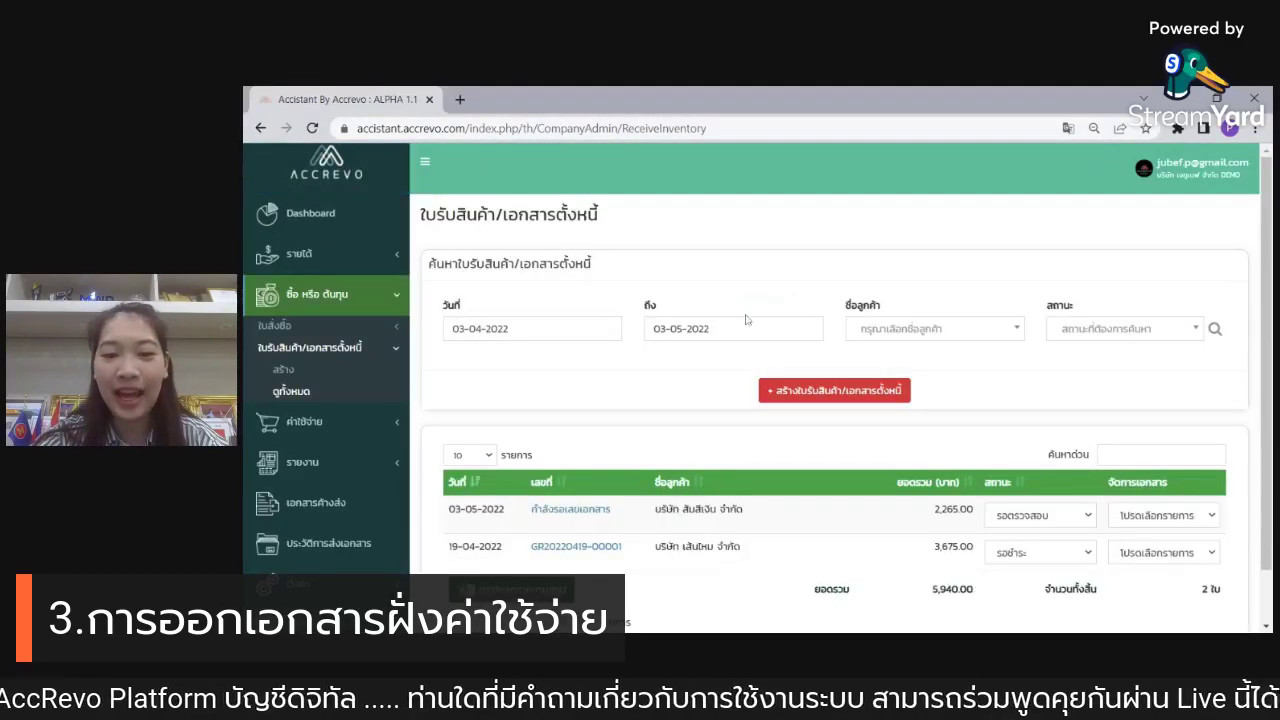
scroll(1050, 404, down, 1)
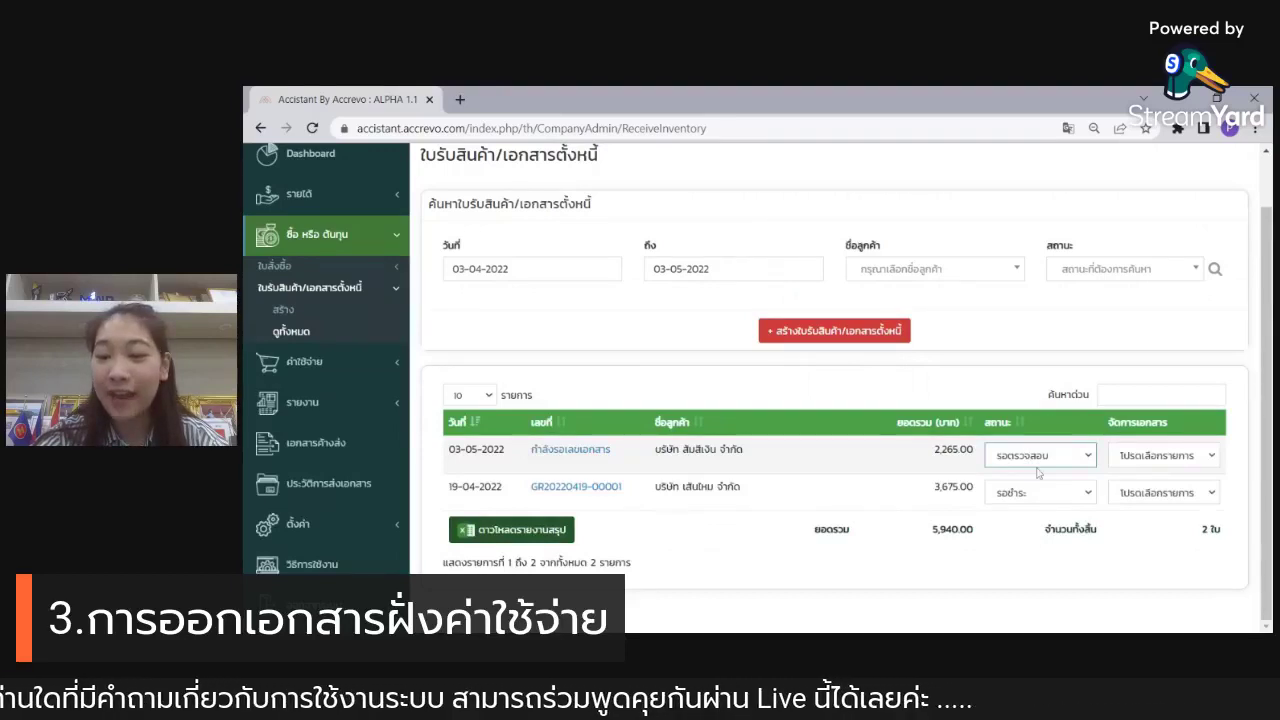
click(1038, 473)
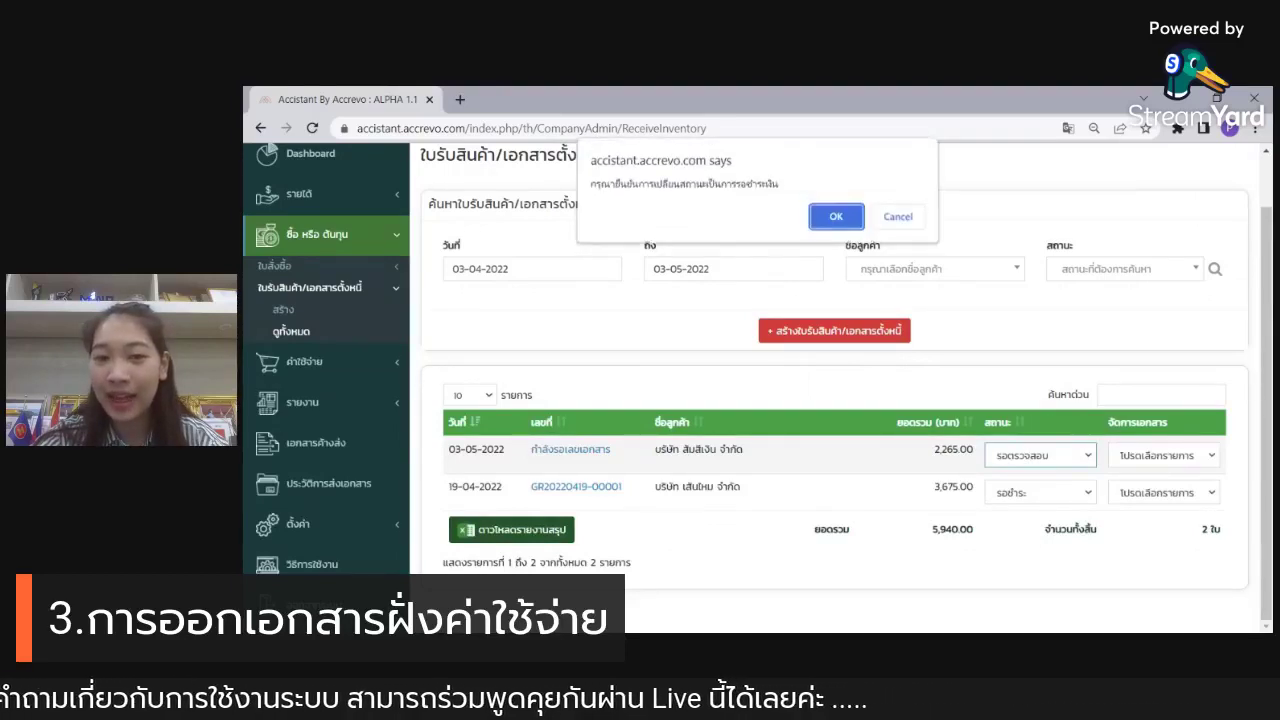
click(834, 219)
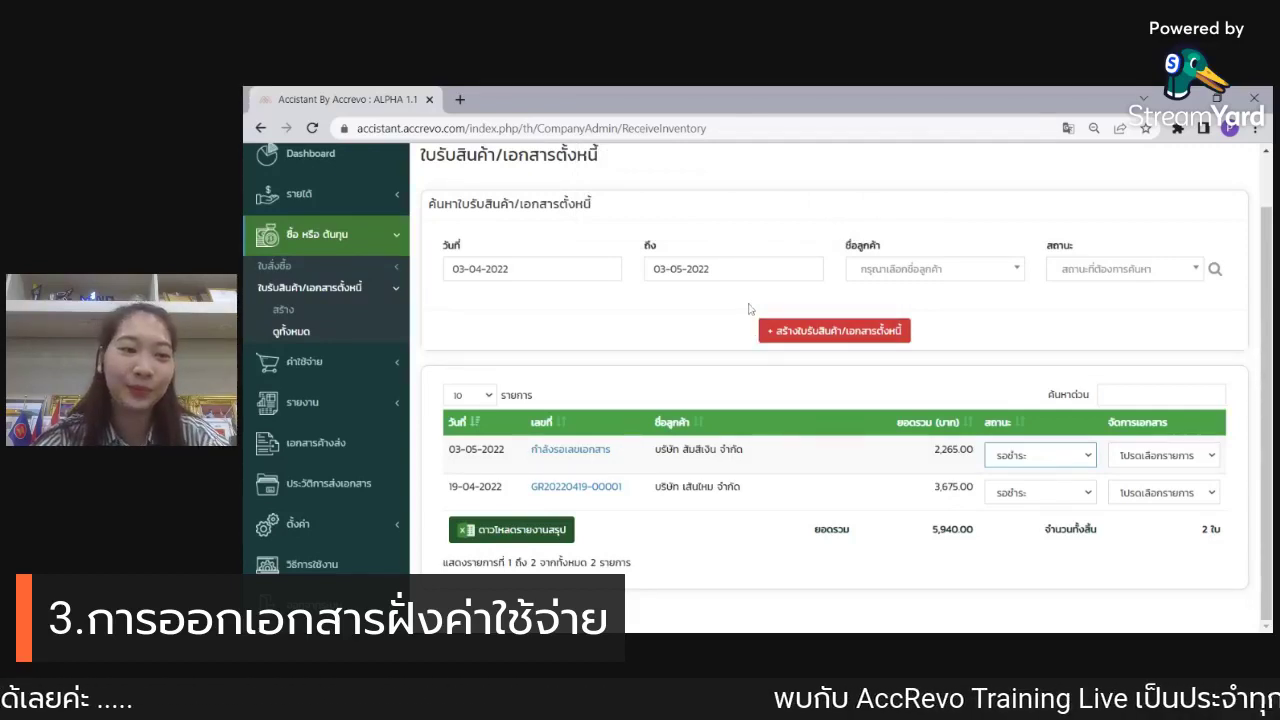
click(303, 362)
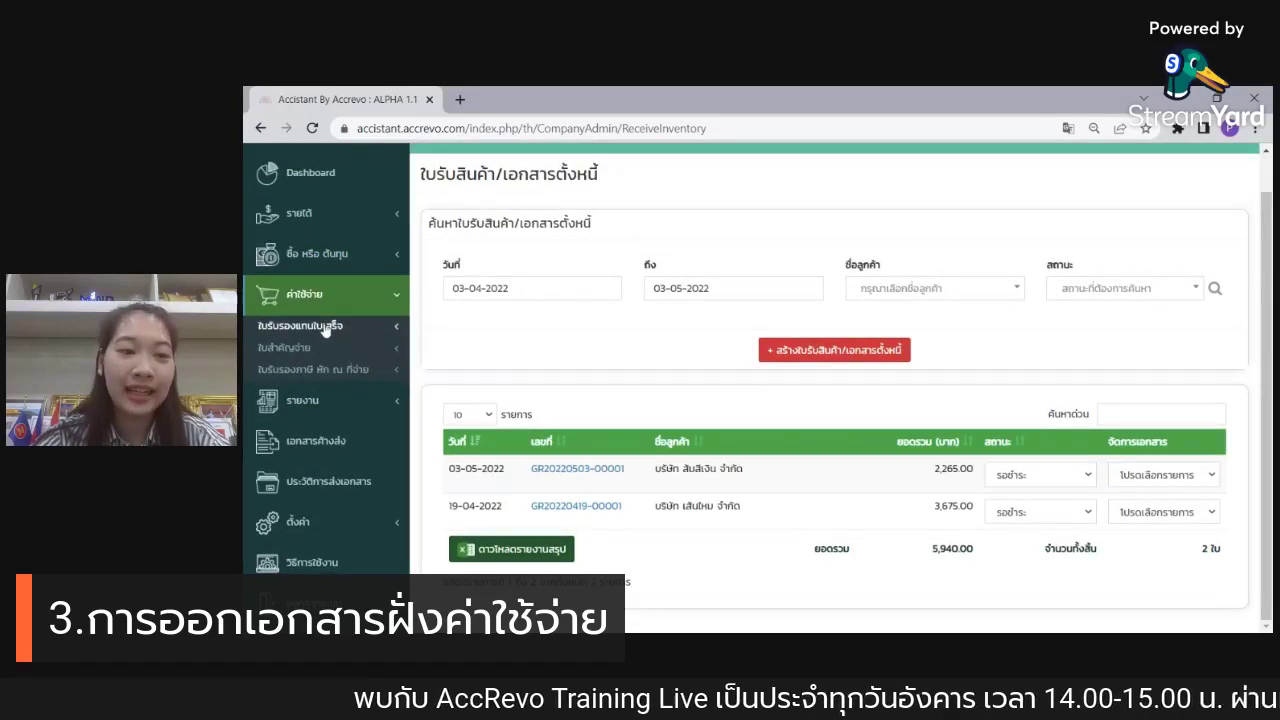
Step: Start a new receipt-substitute certificate with payer, approver and position พนักงานฝ่ายขาย
click(328, 334)
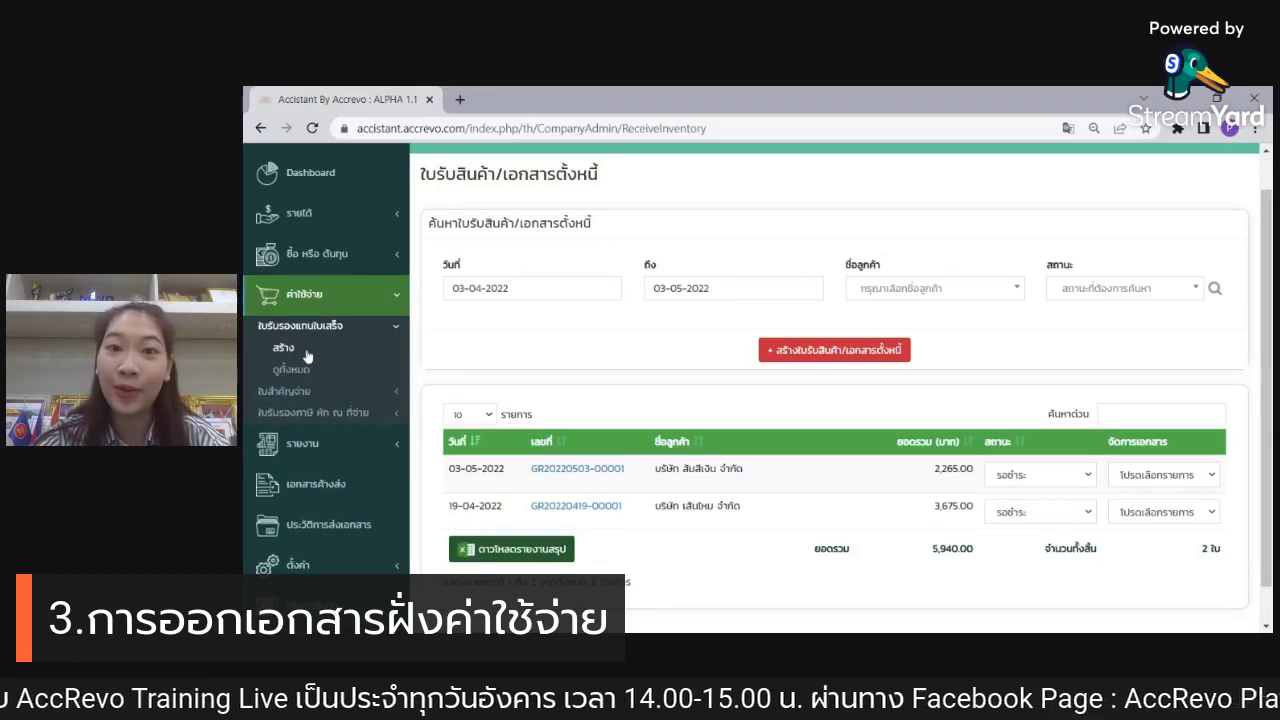
click(307, 355)
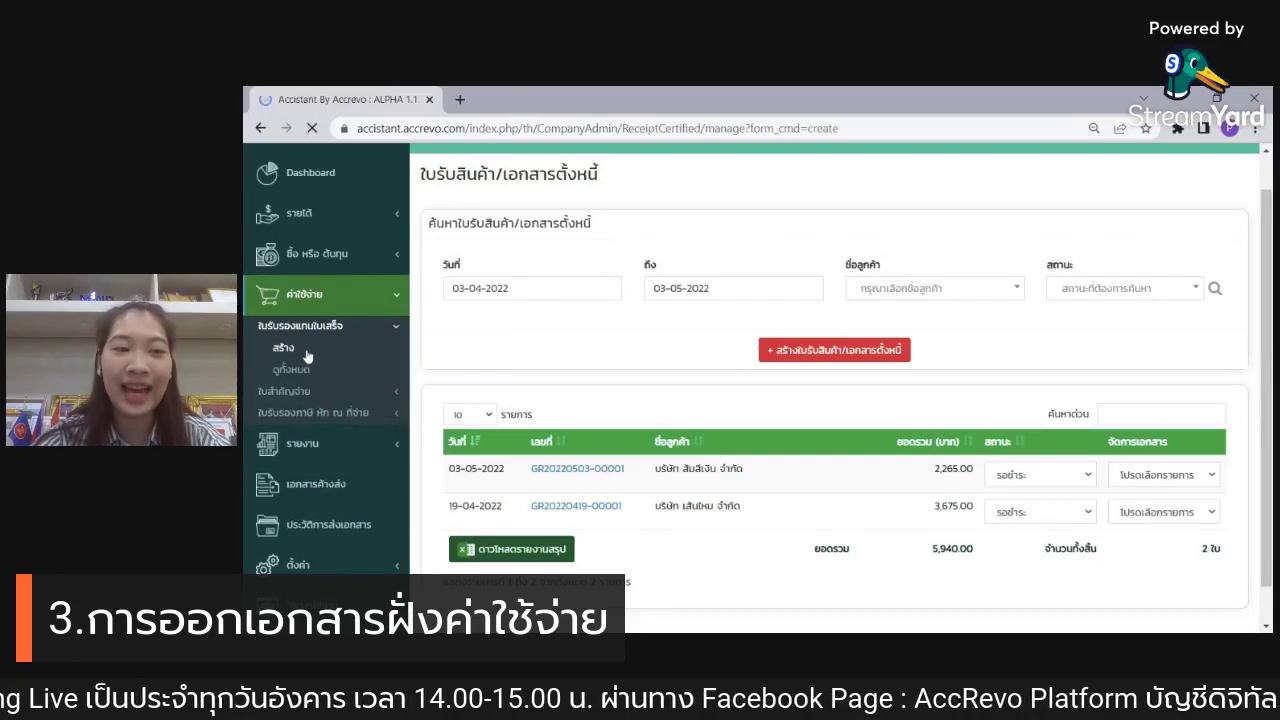
click(466, 353)
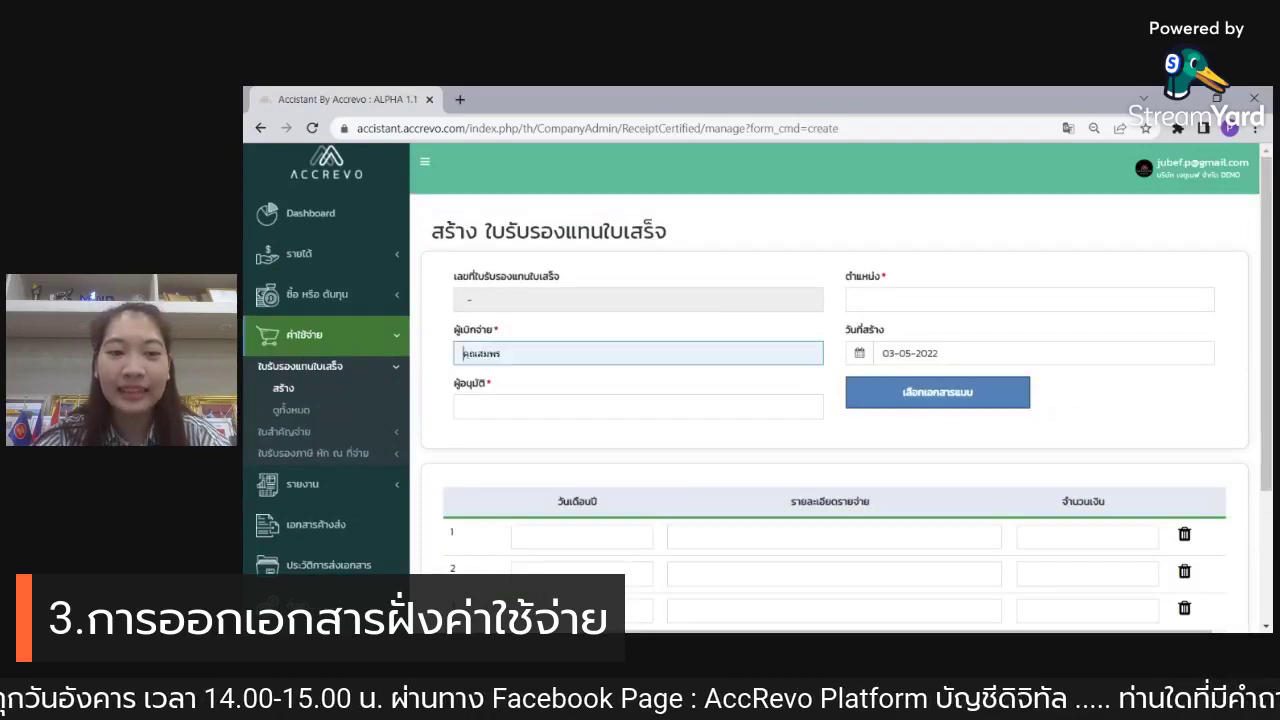
click(555, 418)
click(463, 407)
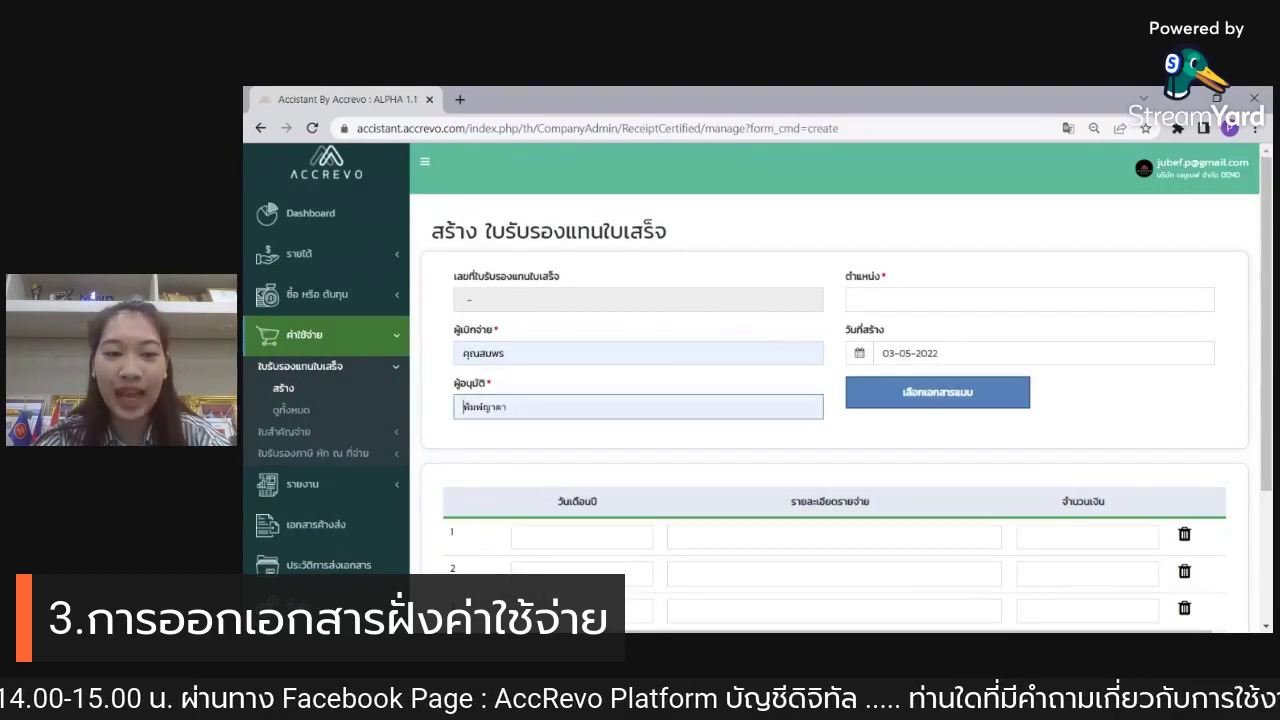
click(1030, 299)
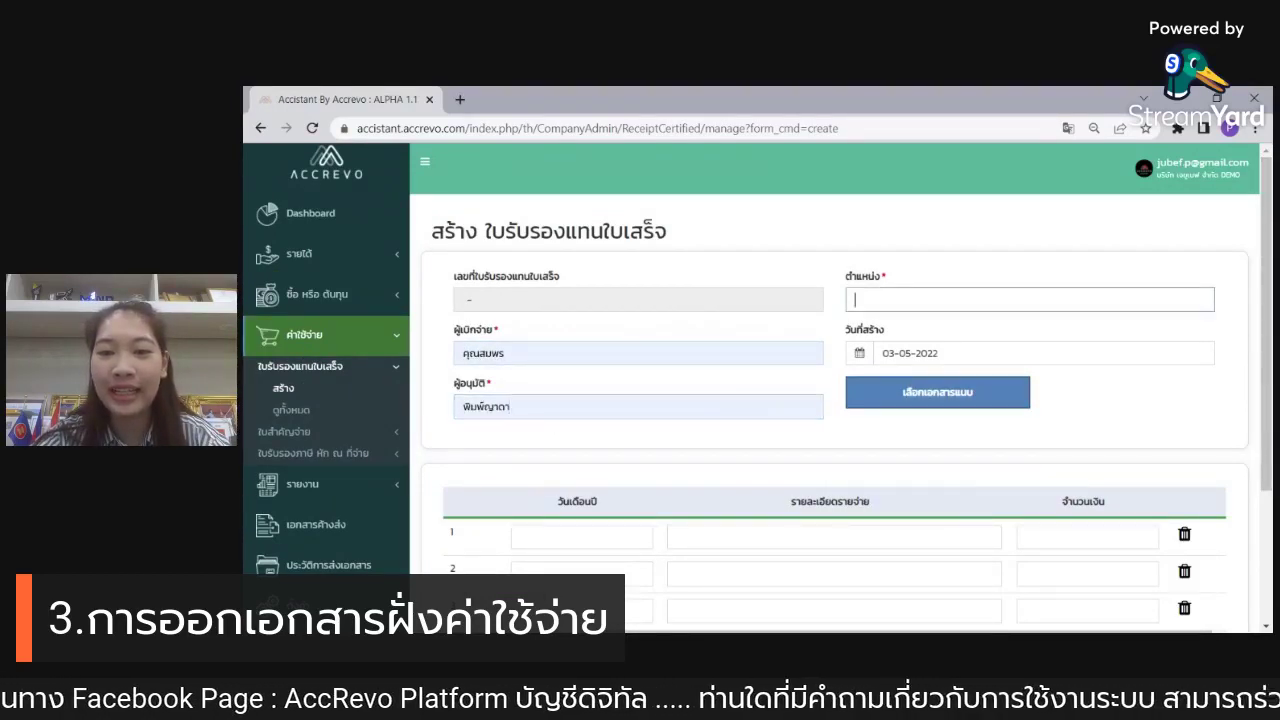
text(พนักงานฝ่ายขาย)
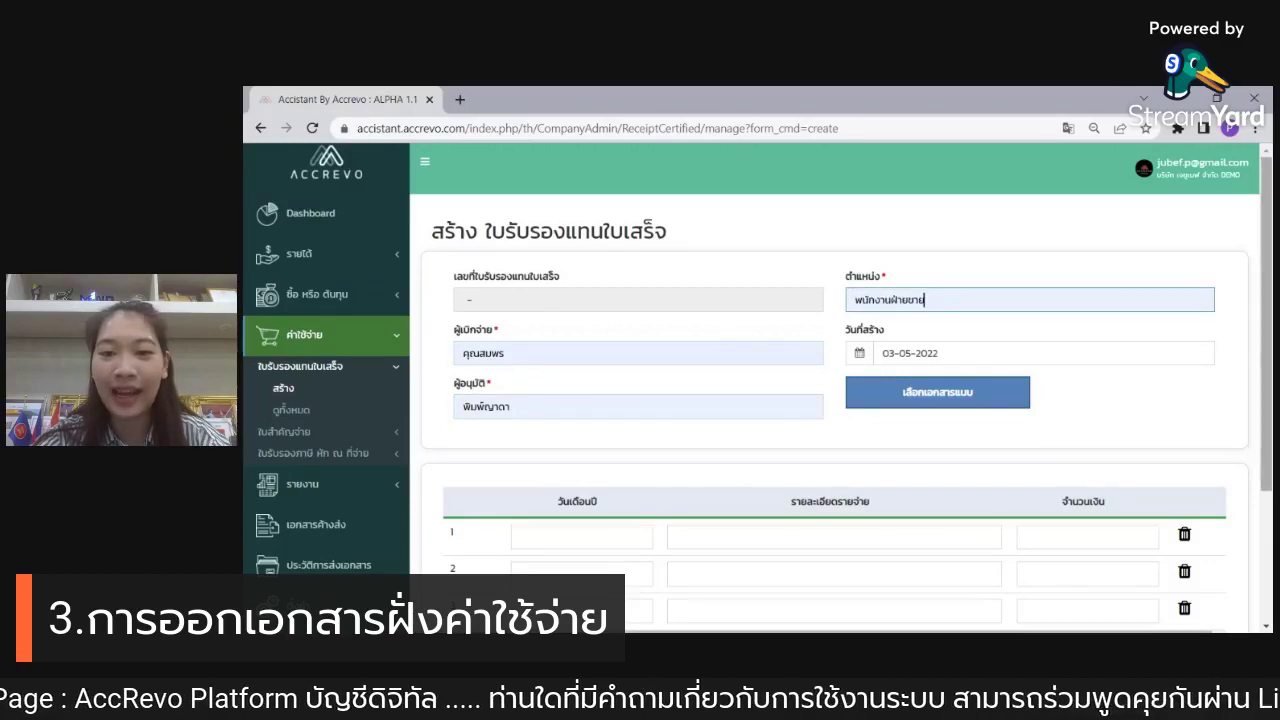
Step: Attach สลิปโอนเงิน.jpg and set the first expense date to 03-05-2022
scroll(1168, 323, down, 1)
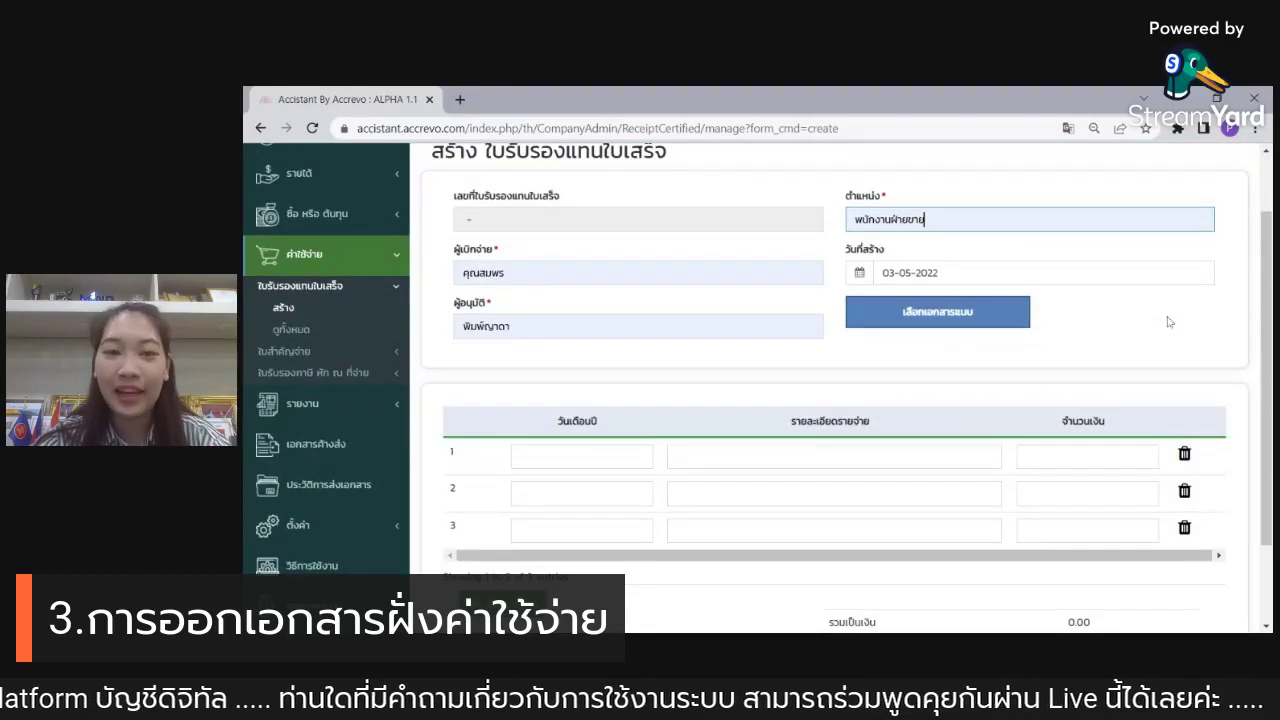
click(937, 313)
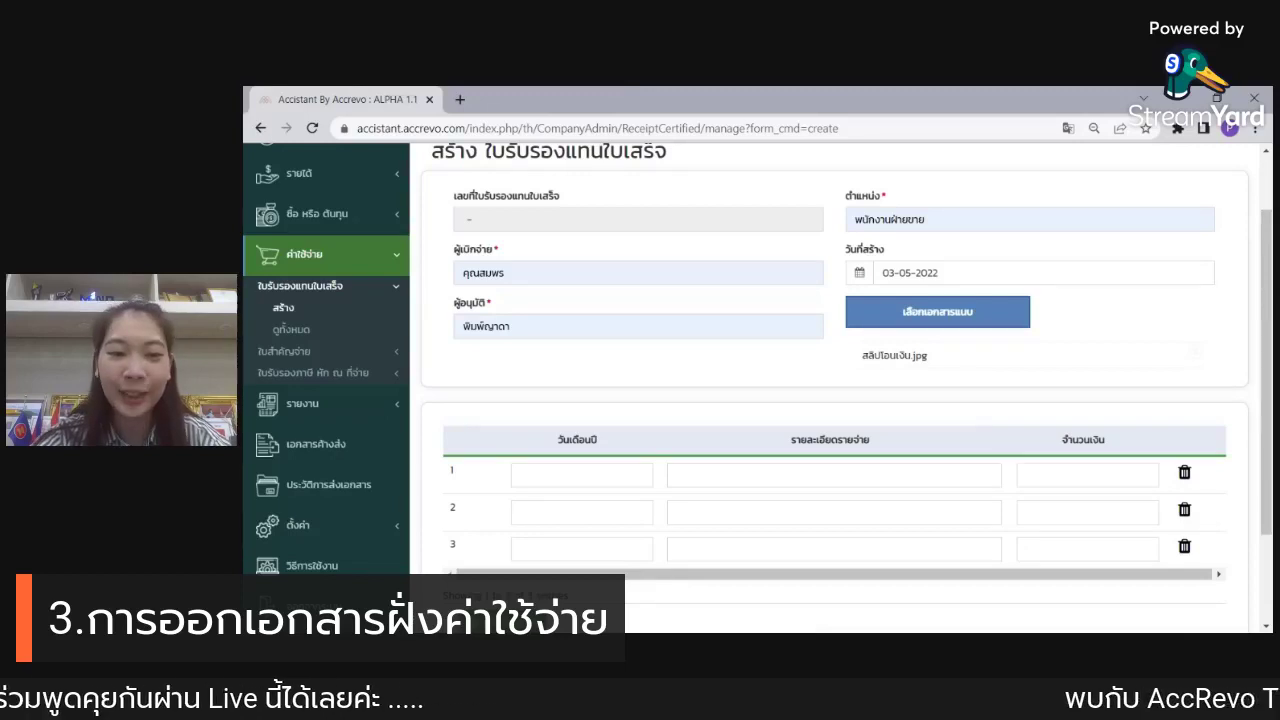
click(575, 478)
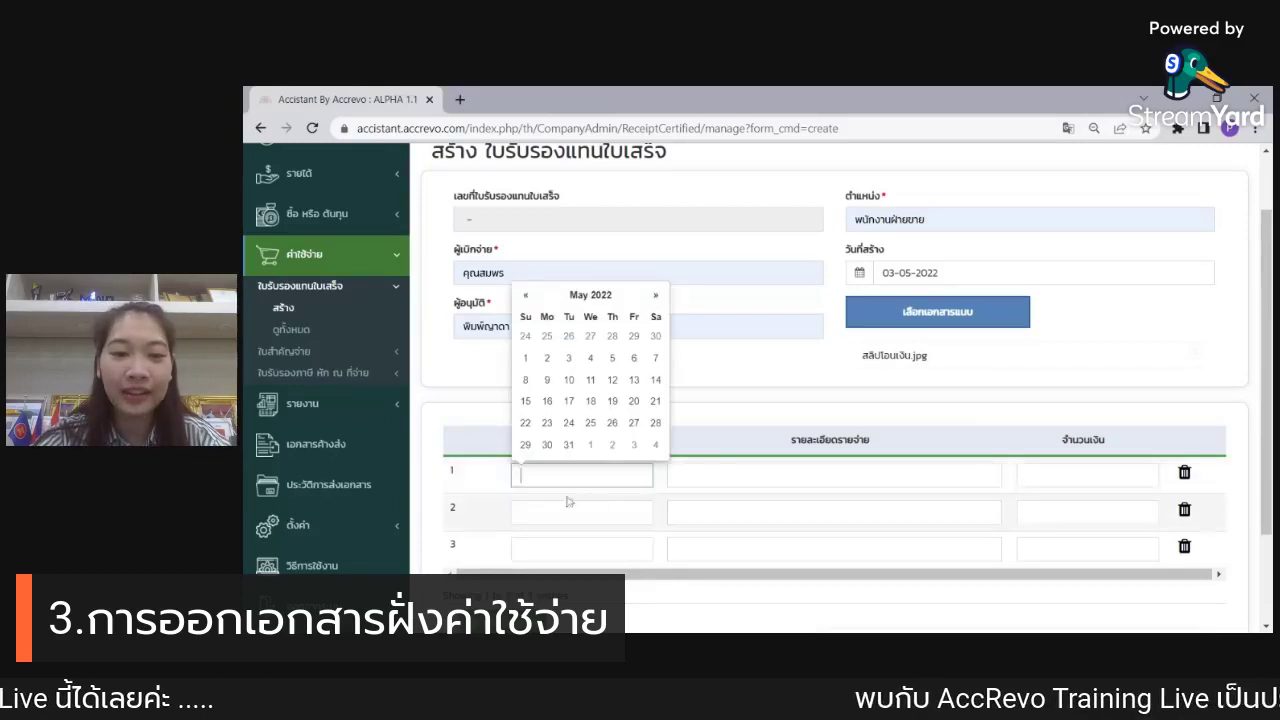
click(547, 380)
click(568, 359)
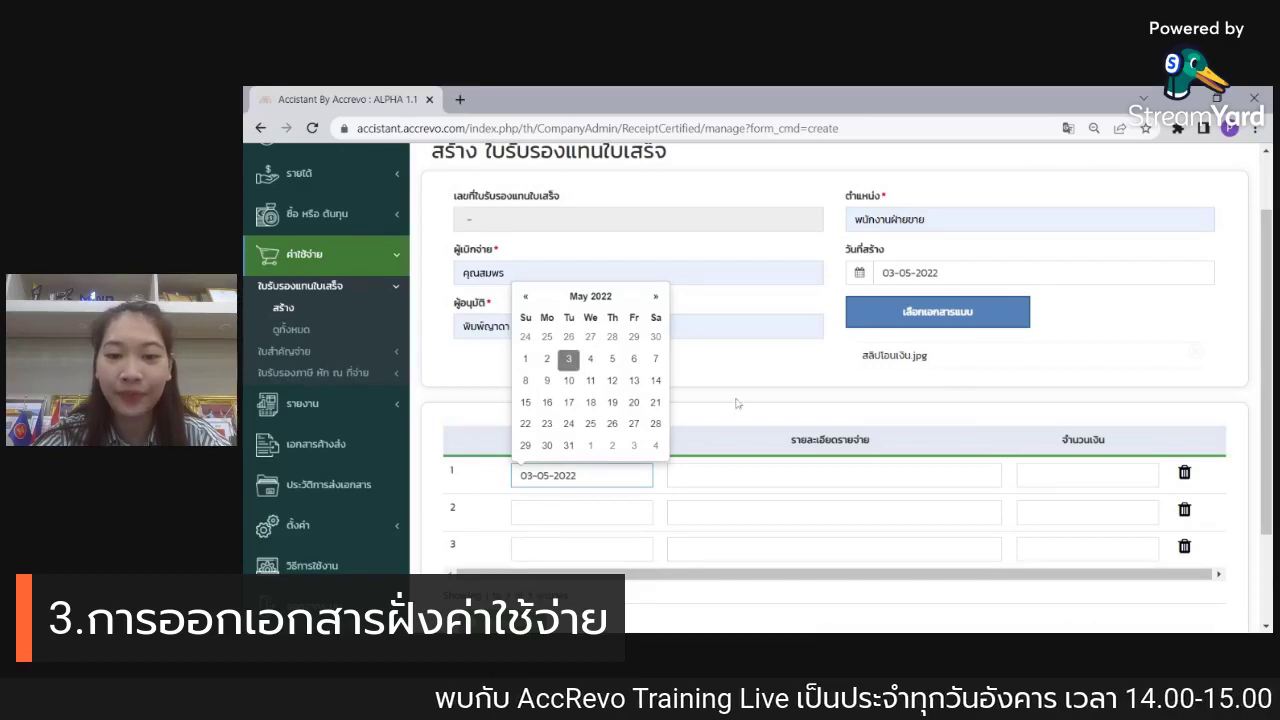
click(903, 371)
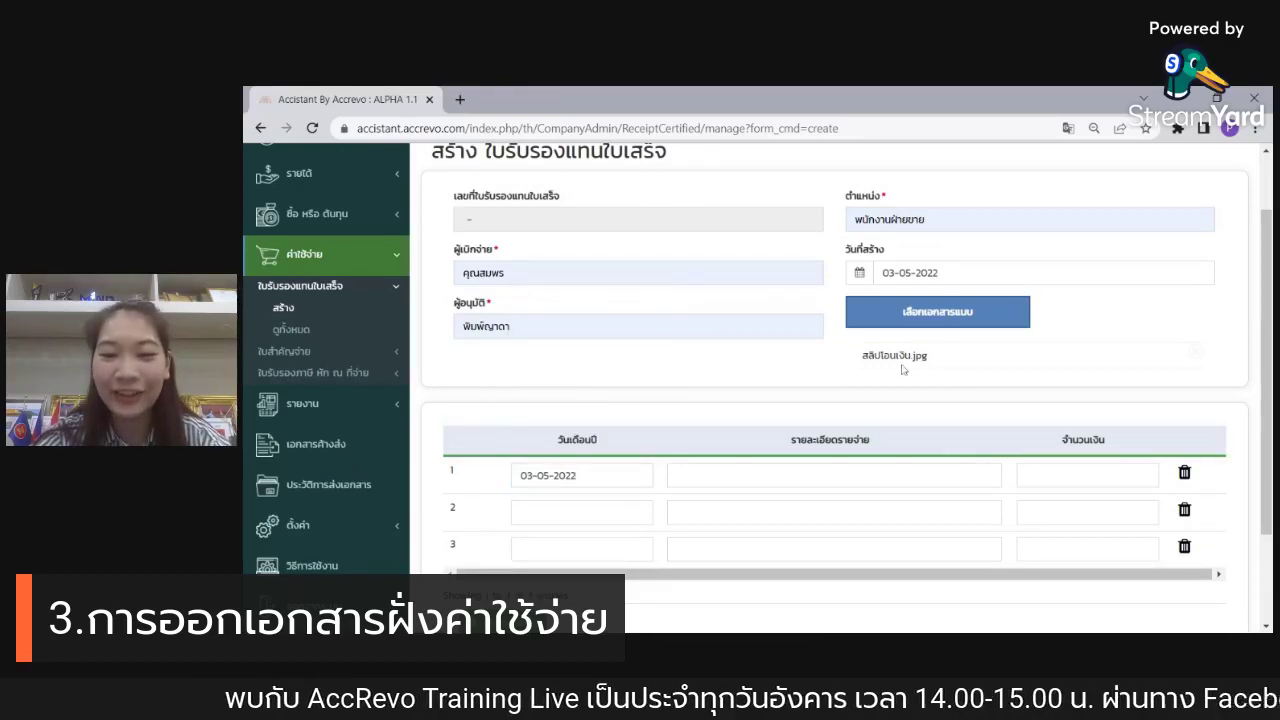
Step: Enter ค่าแท็กซี่ สีลม-อ่อนนุช for 245.00 and save the certificate
click(677, 475)
text(ค่าแท็กซี่ สีลม-อ่อนนุช)
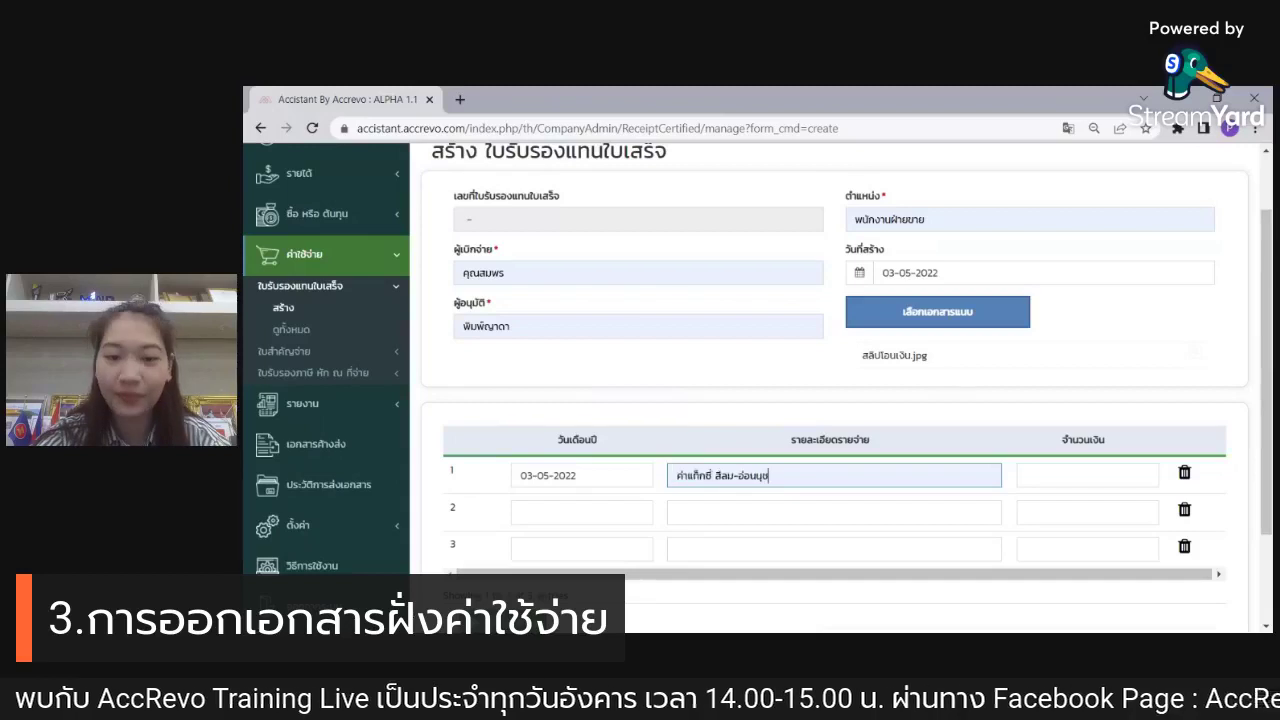
click(1087, 475)
text(100.00)
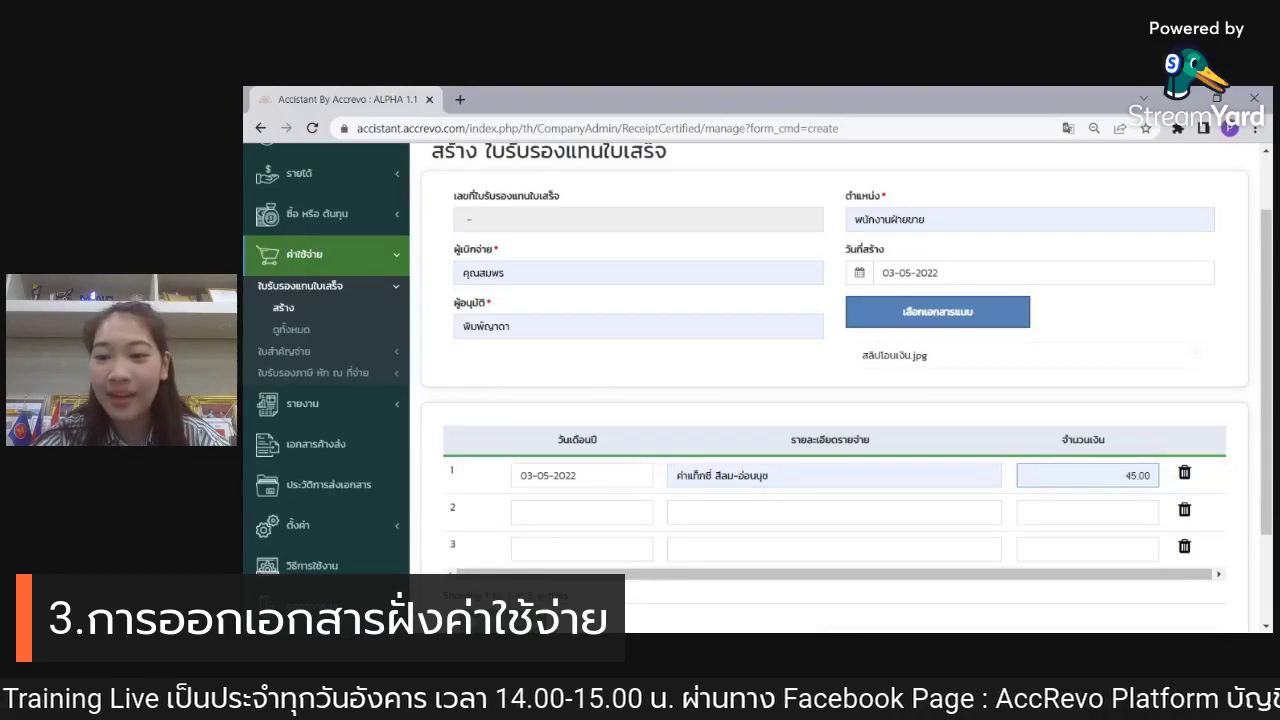
text(45)
click(1141, 352)
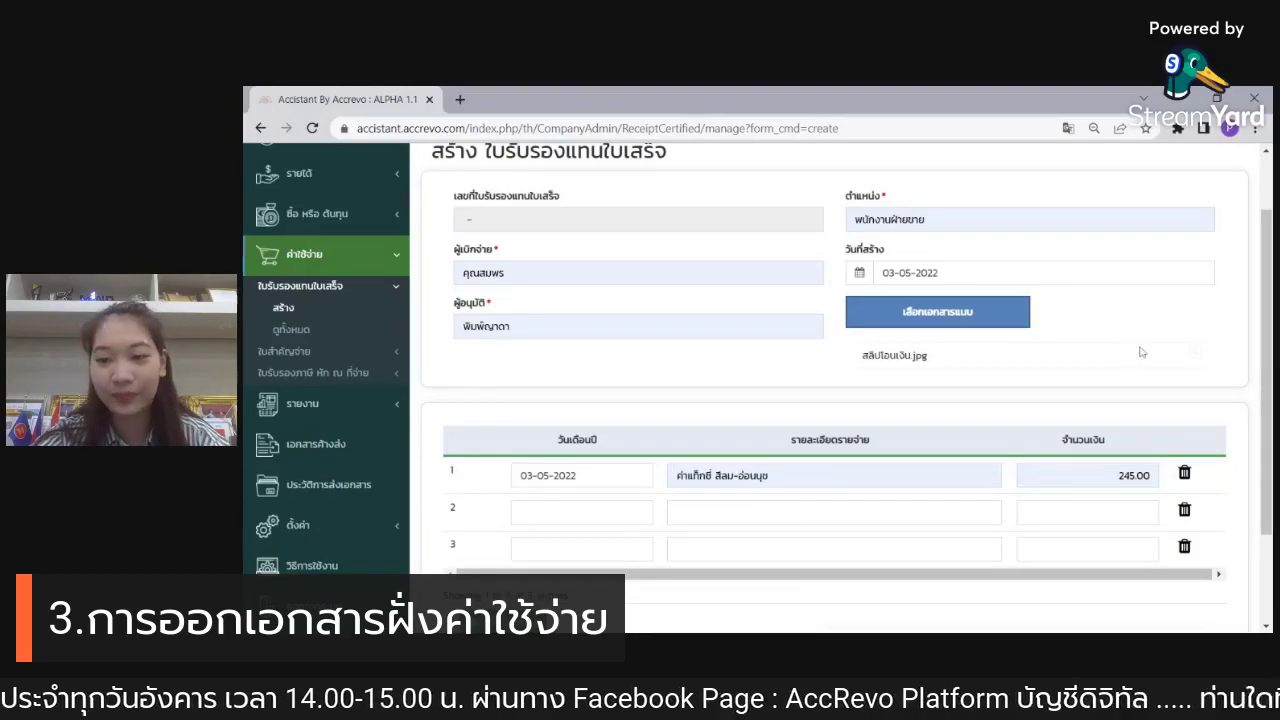
scroll(1141, 352, down, 3)
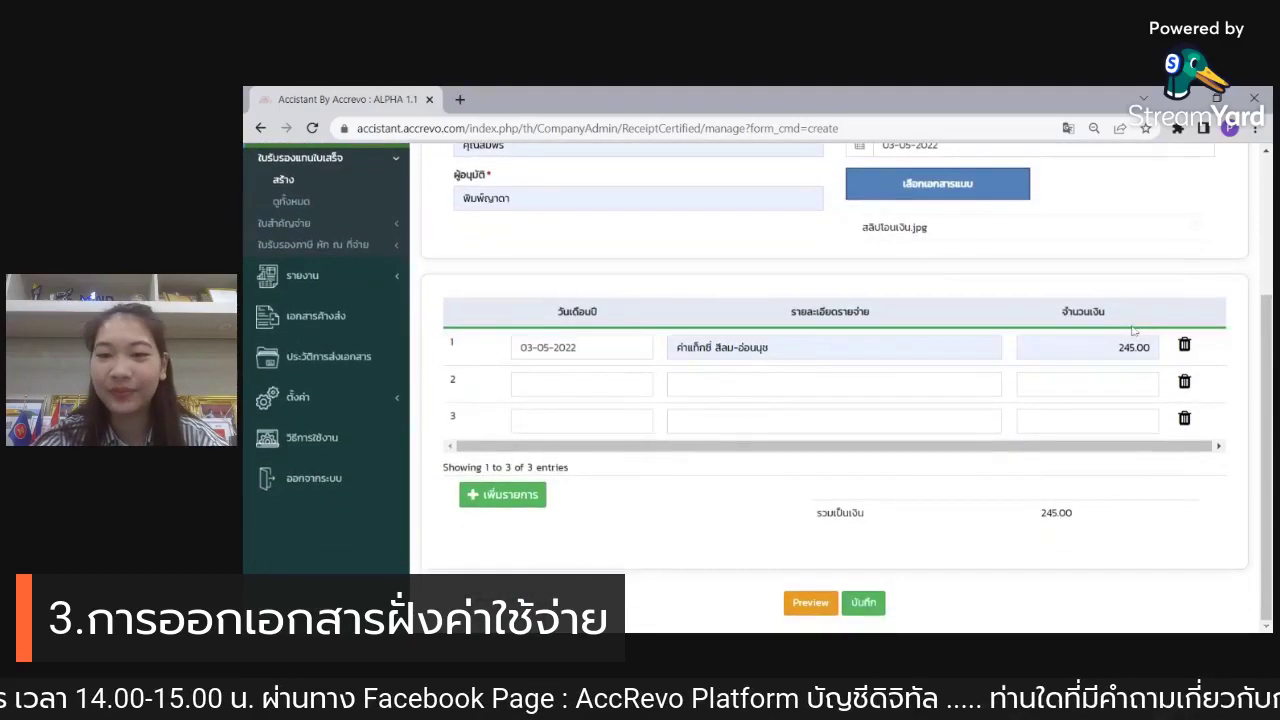
click(864, 605)
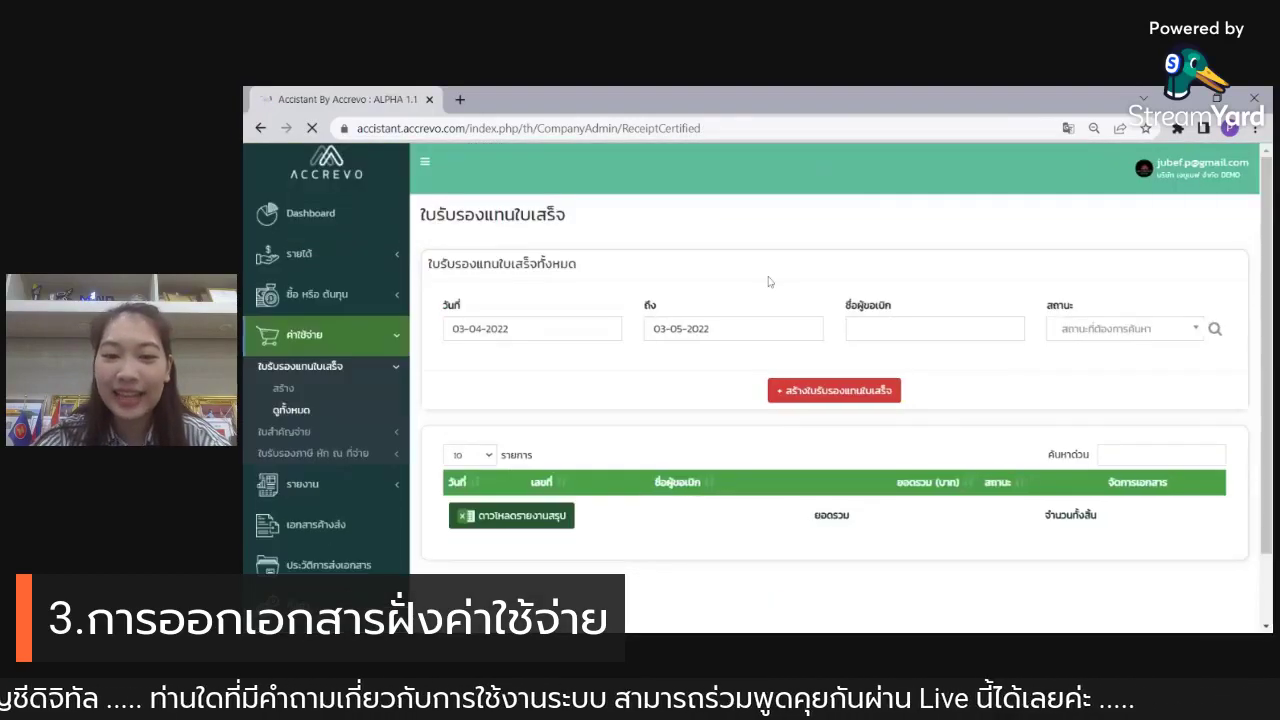
scroll(815, 275, down, 1)
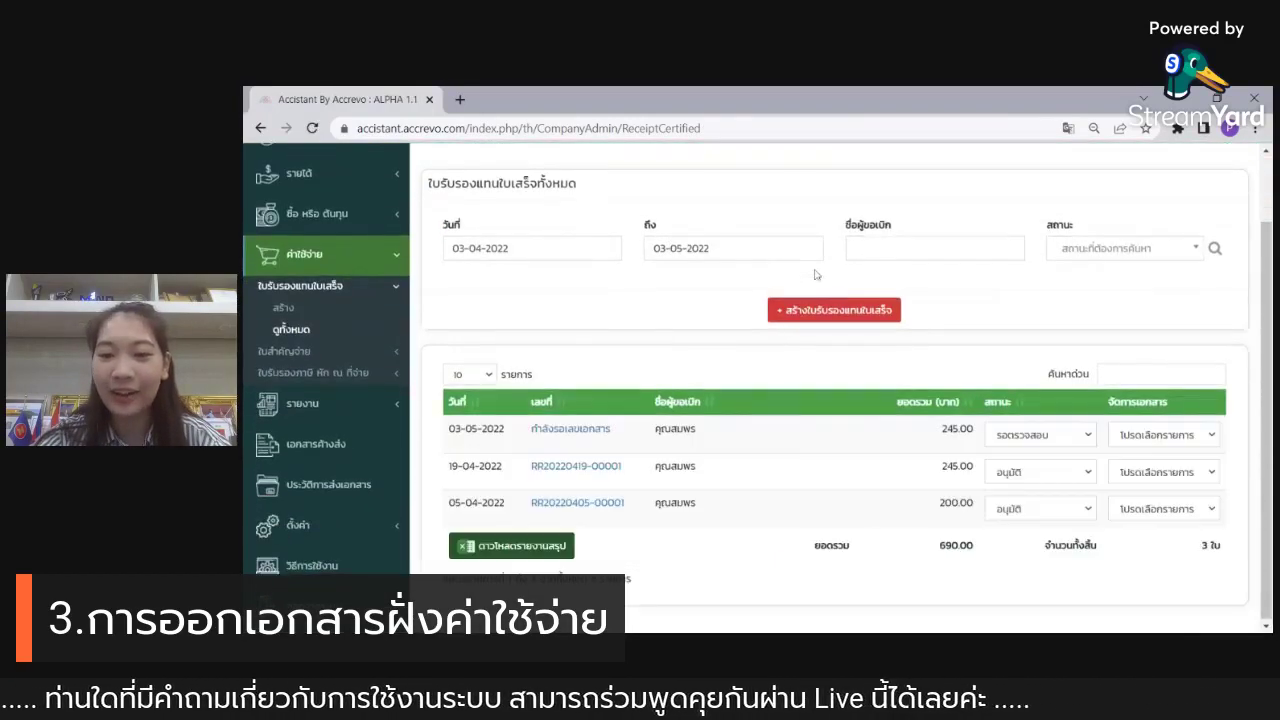
click(1084, 445)
click(1077, 476)
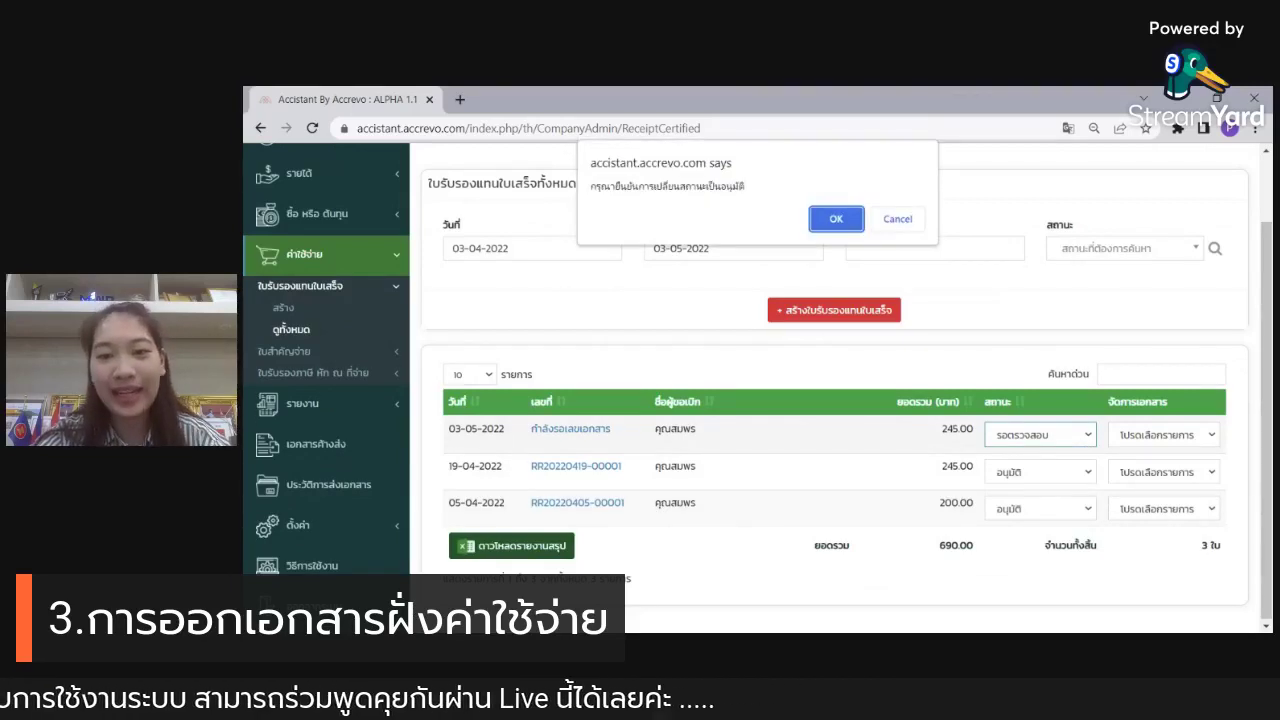
click(830, 220)
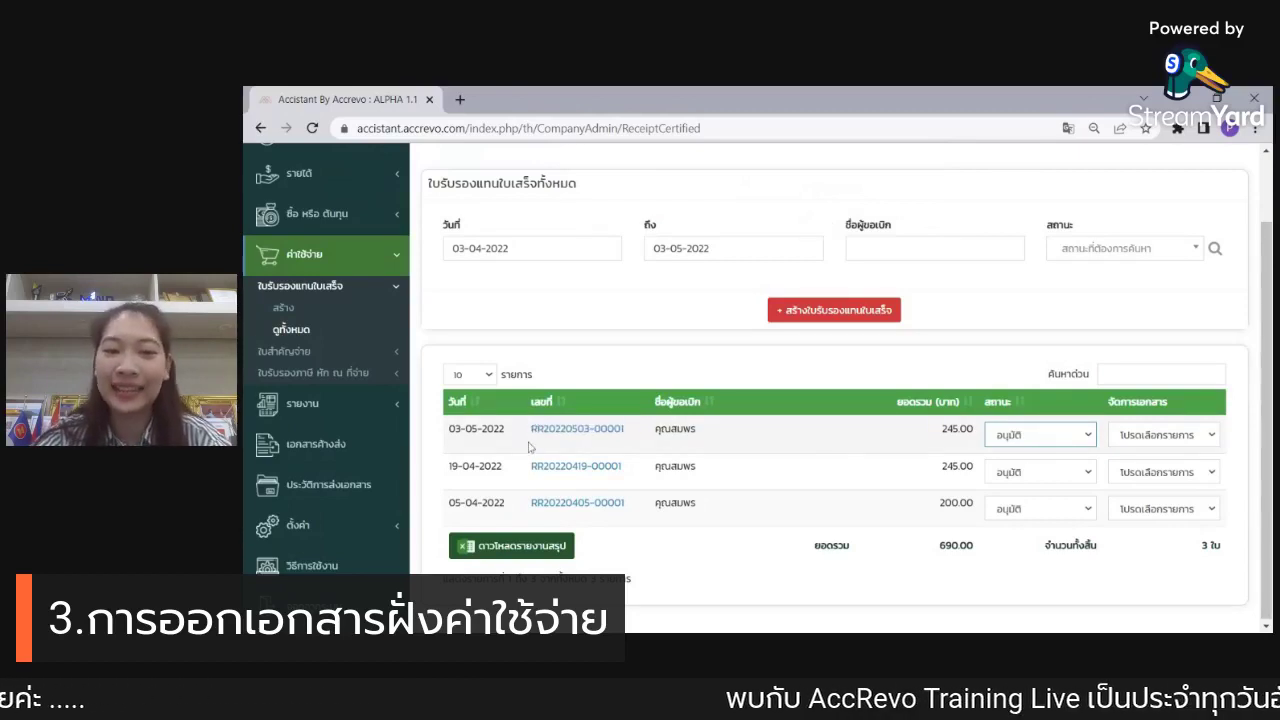
drag(449, 430, 629, 448)
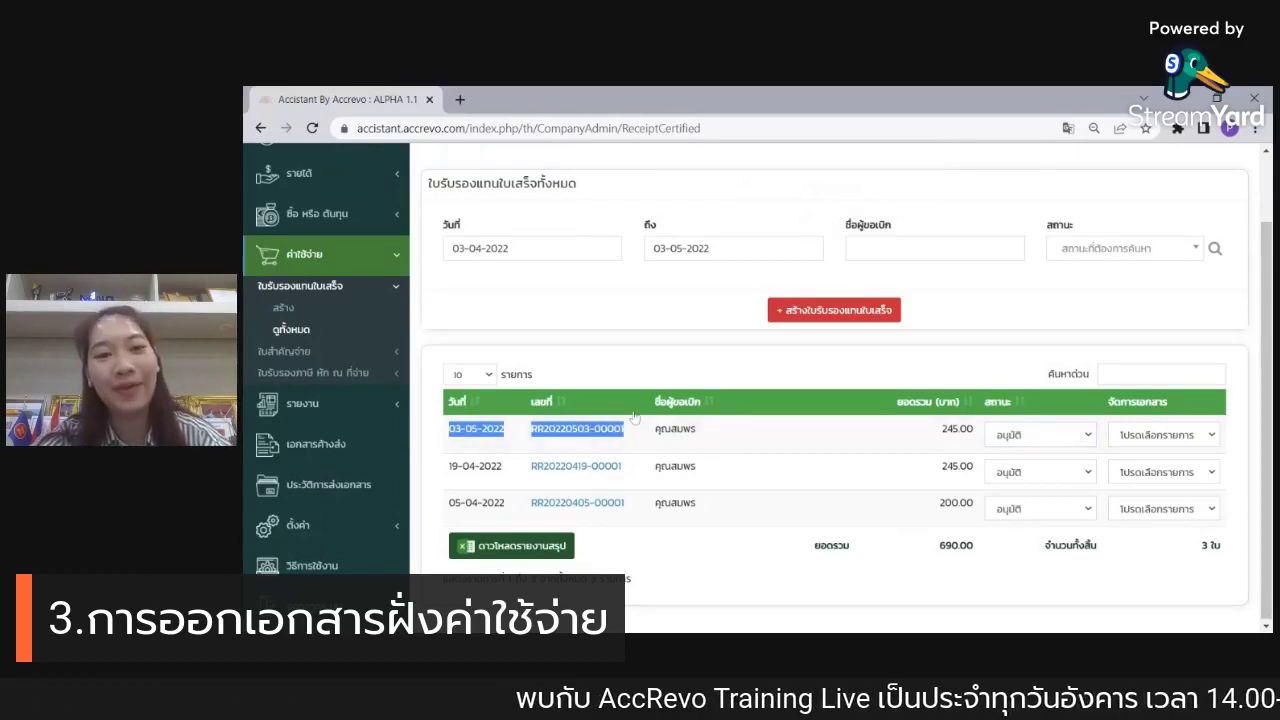
click(656, 324)
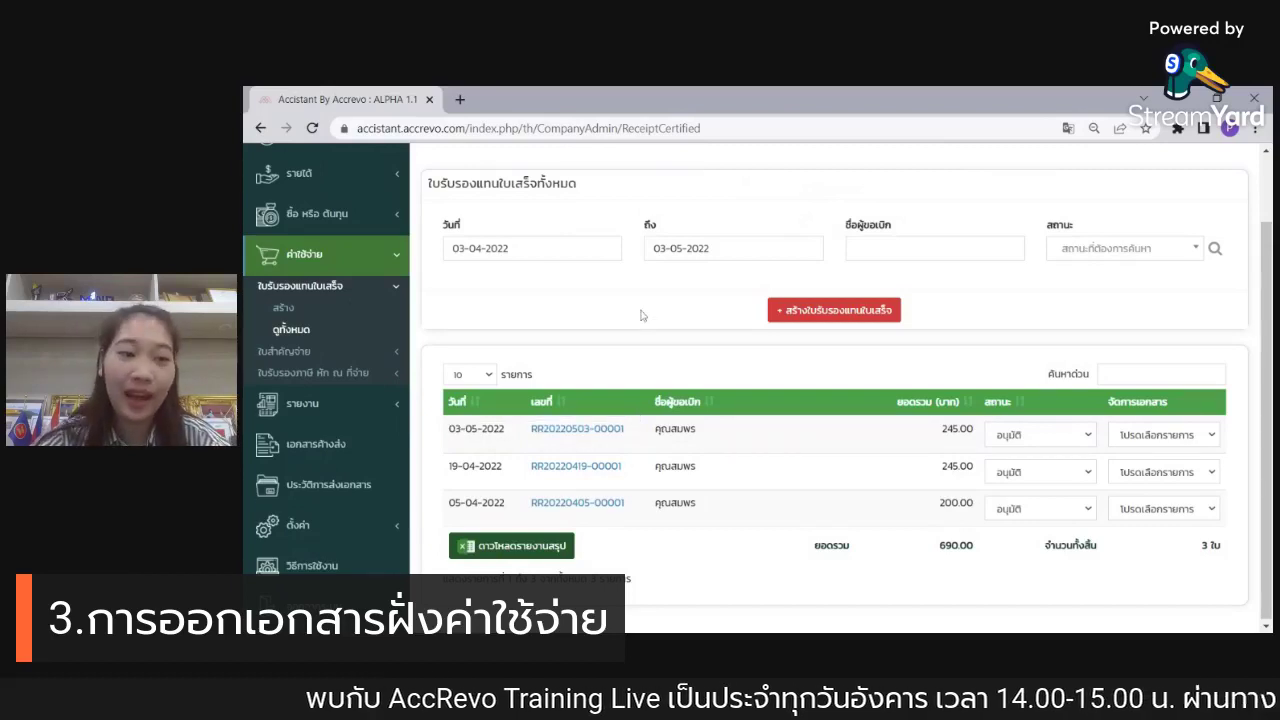
click(314, 353)
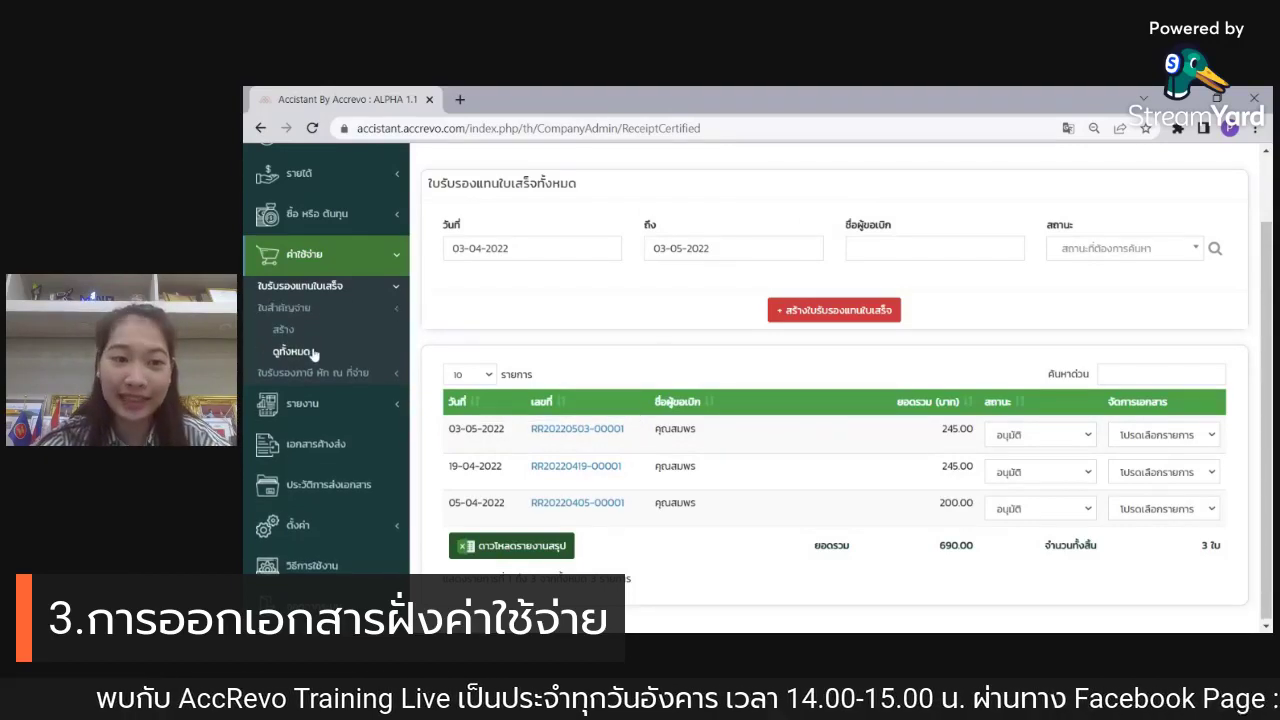
Step: Open the pending 3 May 245.00 voucher from the full payment voucher list
click(316, 356)
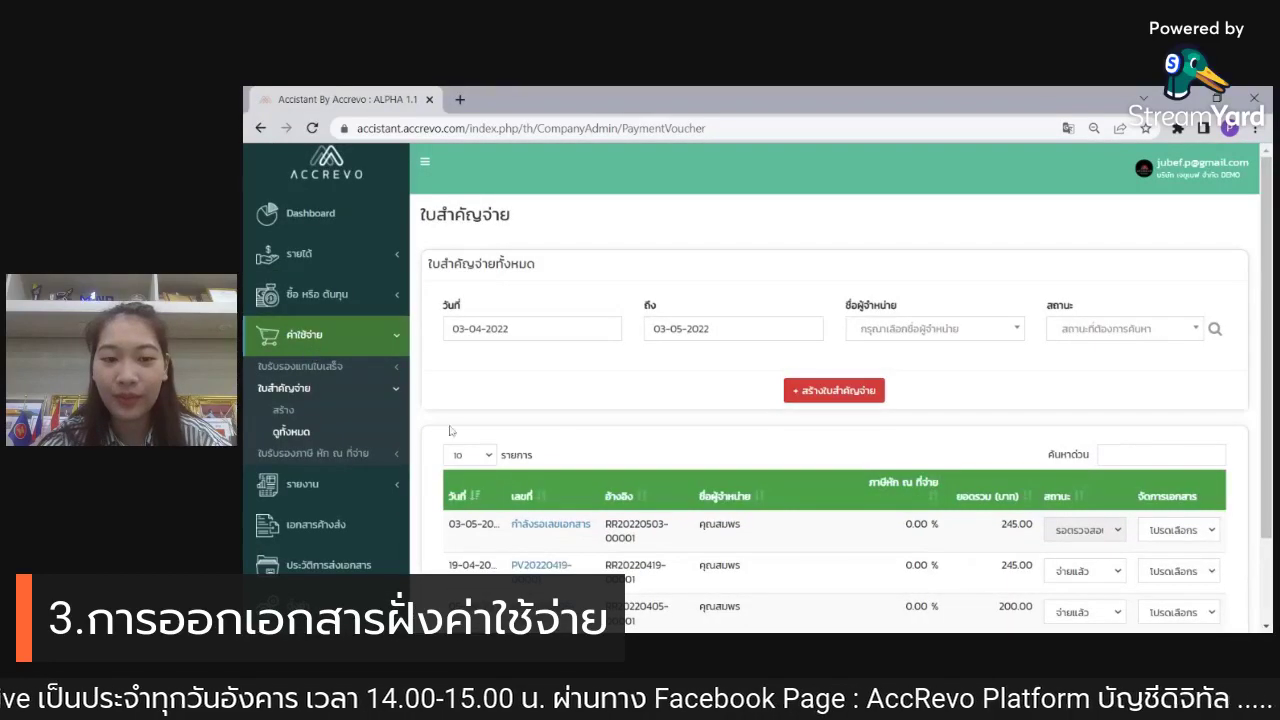
scroll(577, 409, down, 1)
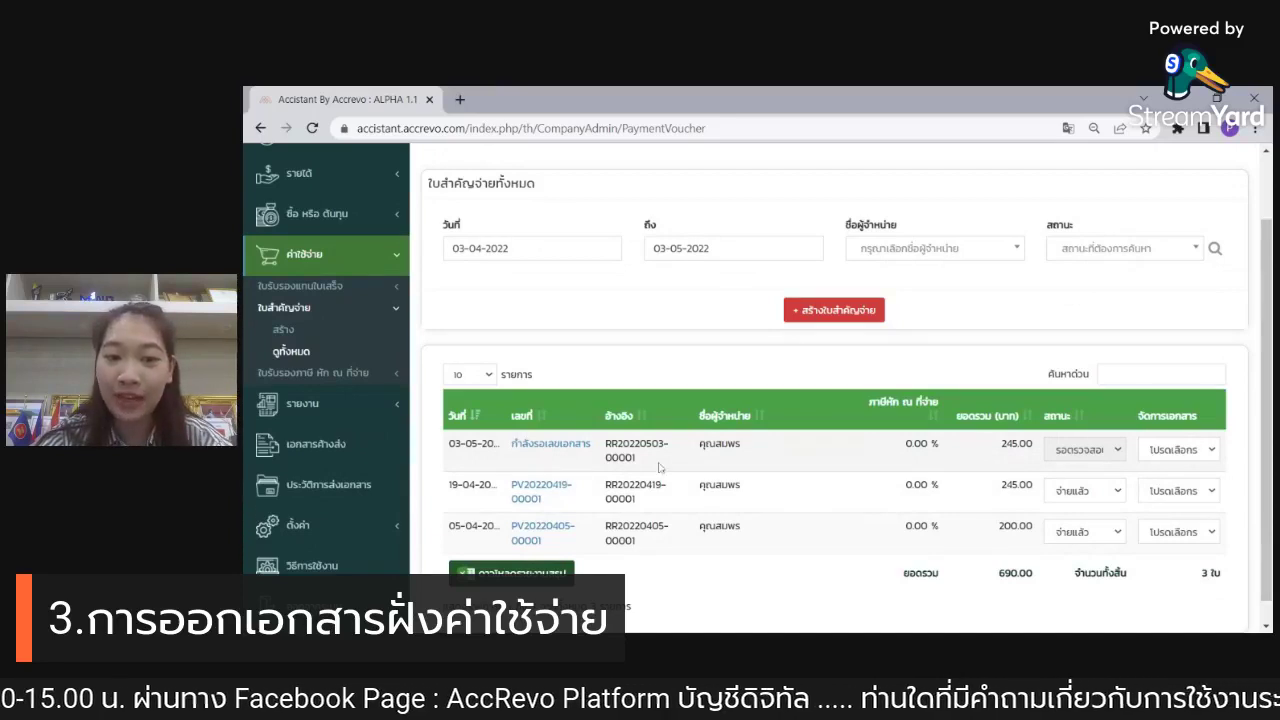
drag(659, 467, 605, 454)
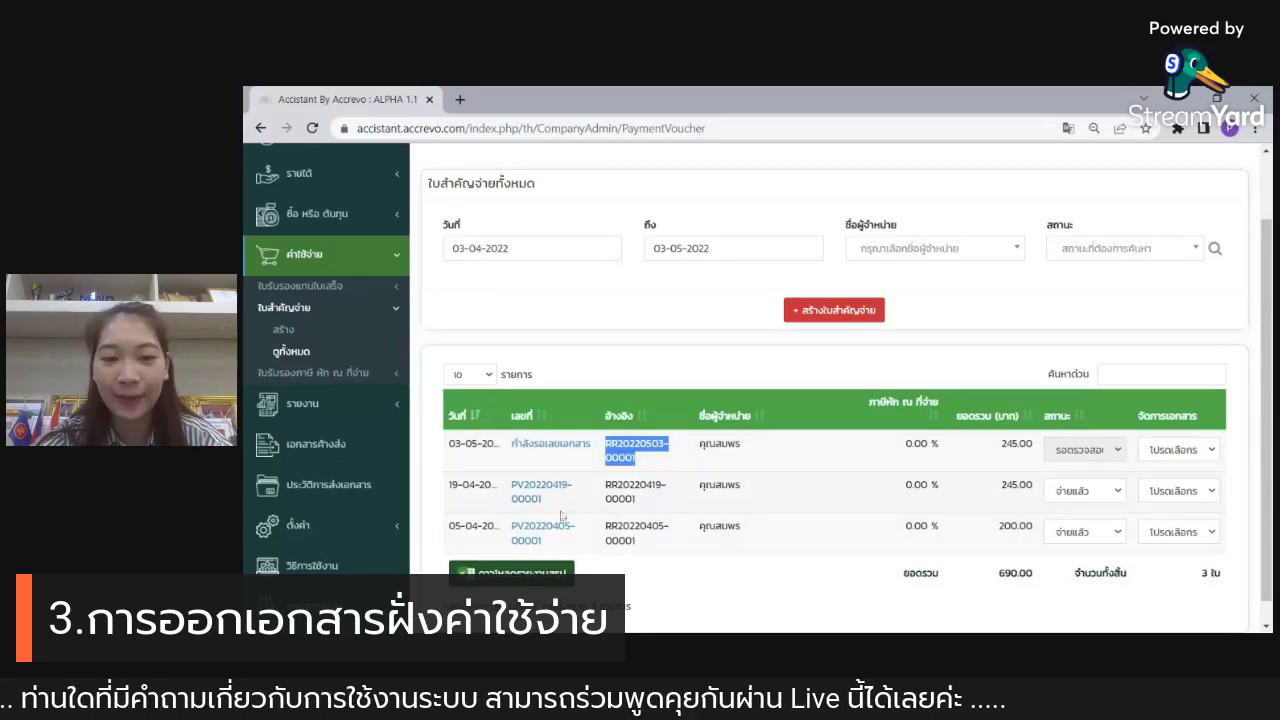
click(557, 452)
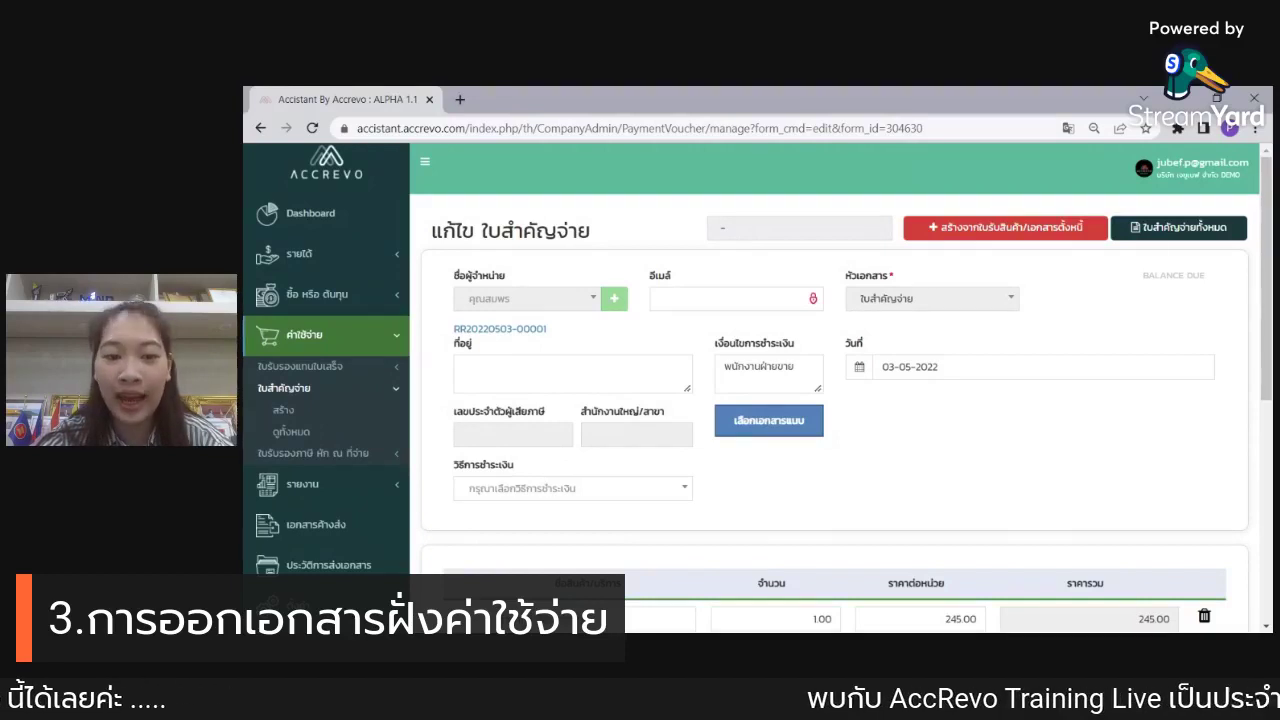
Step: Set the voucher's payment method to เงินสด (cash) and save it
click(669, 490)
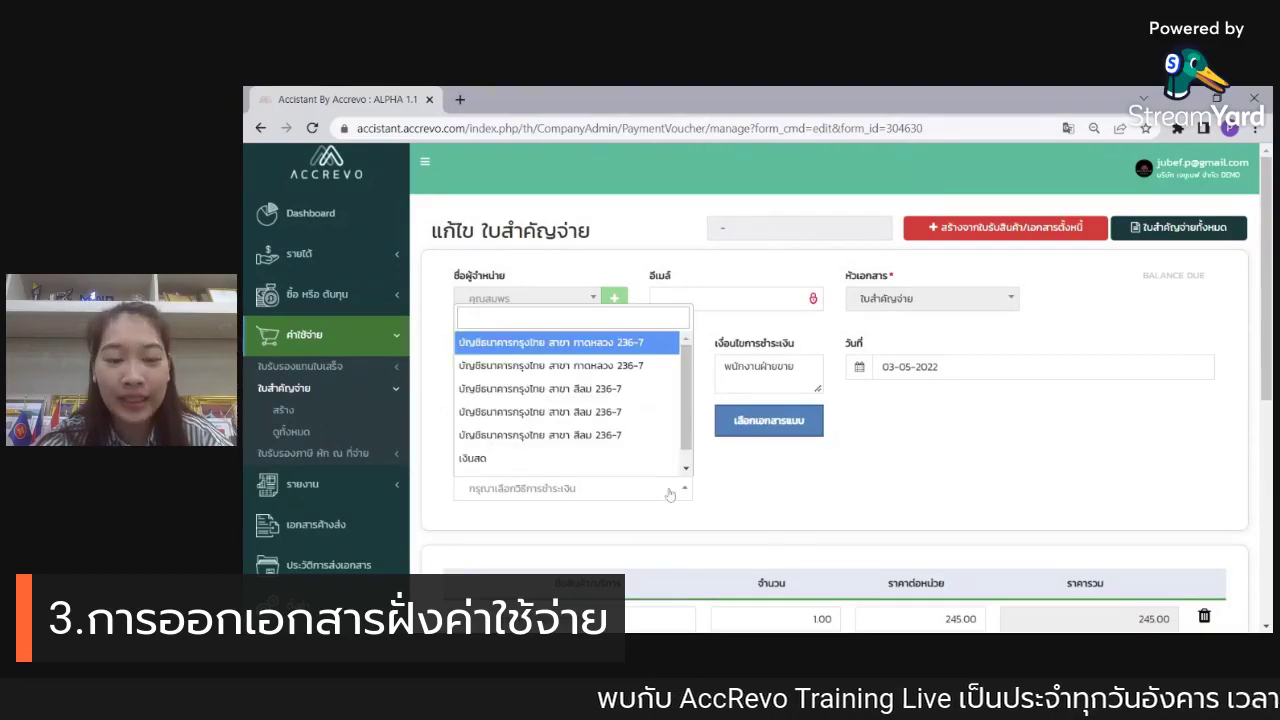
click(622, 458)
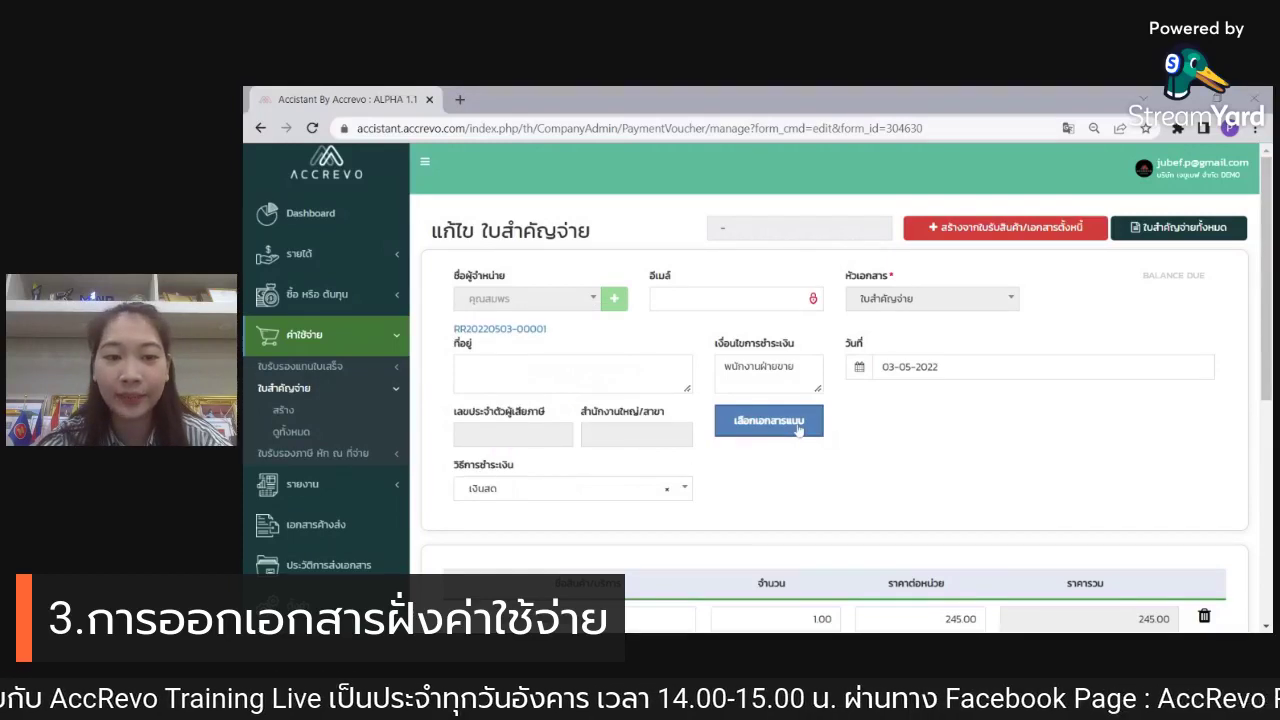
scroll(840, 423, down, 1)
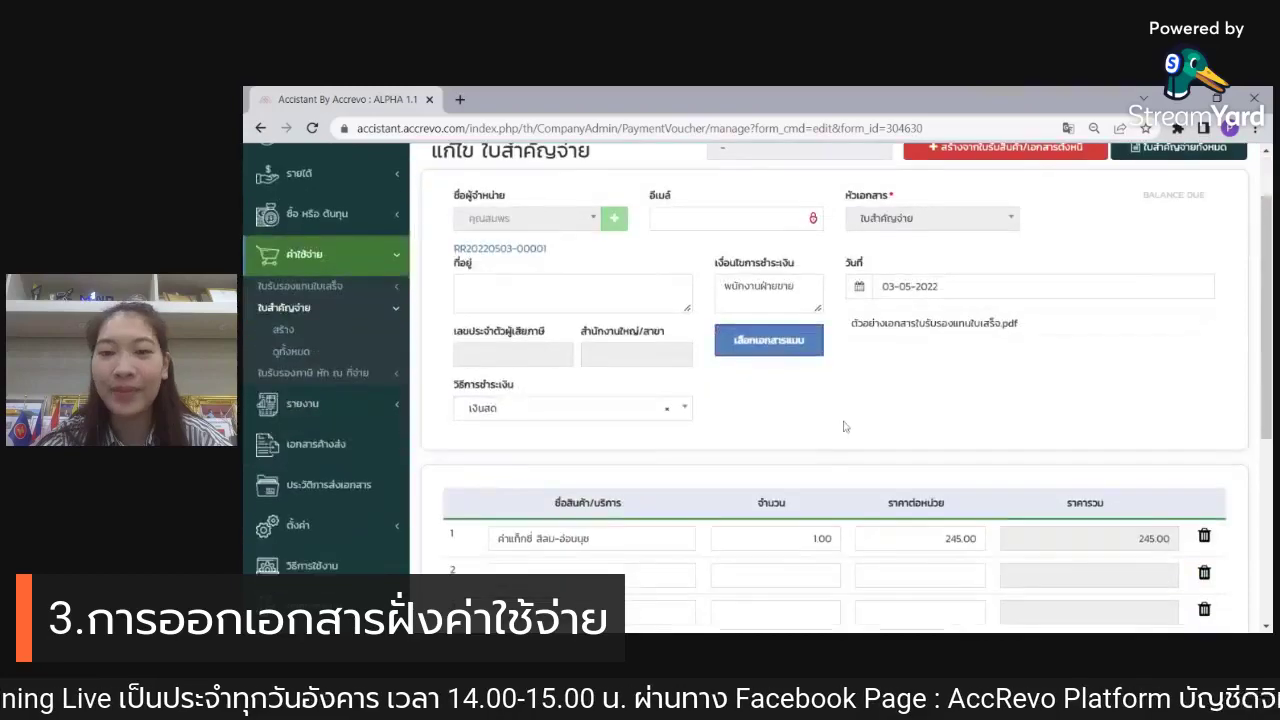
scroll(840, 423, down, 3)
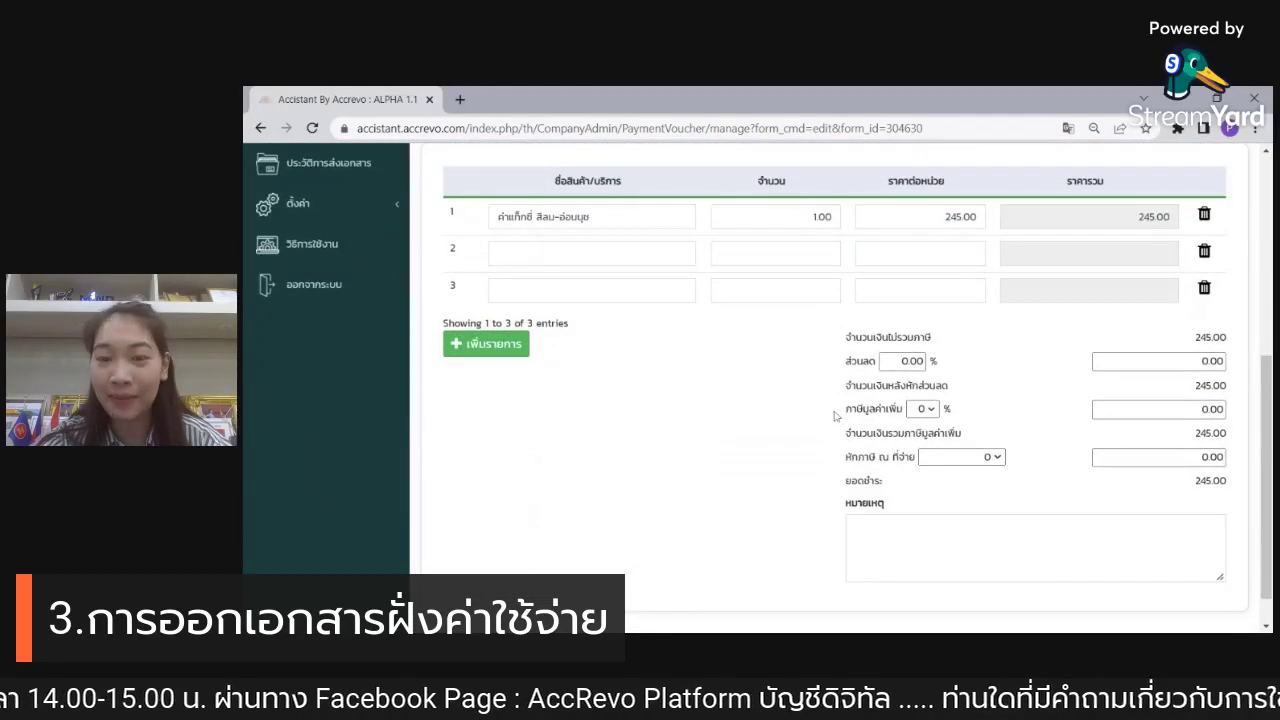
scroll(835, 415, down, 1)
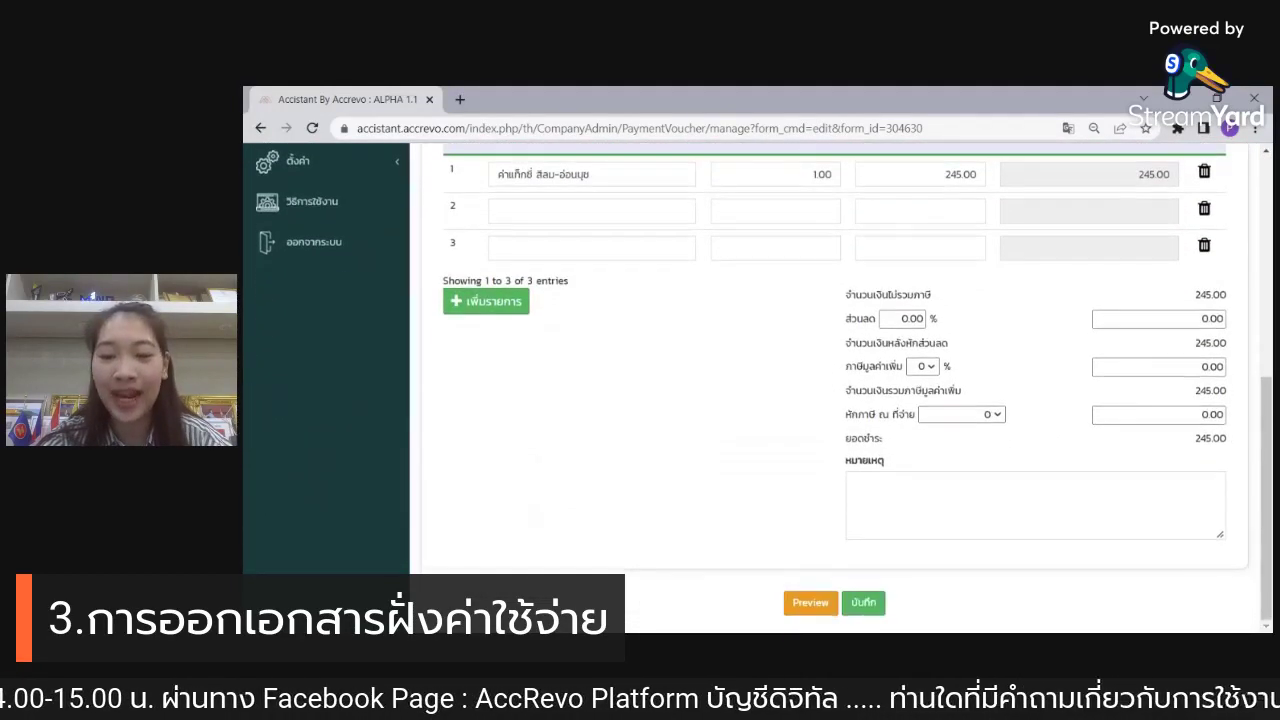
click(862, 602)
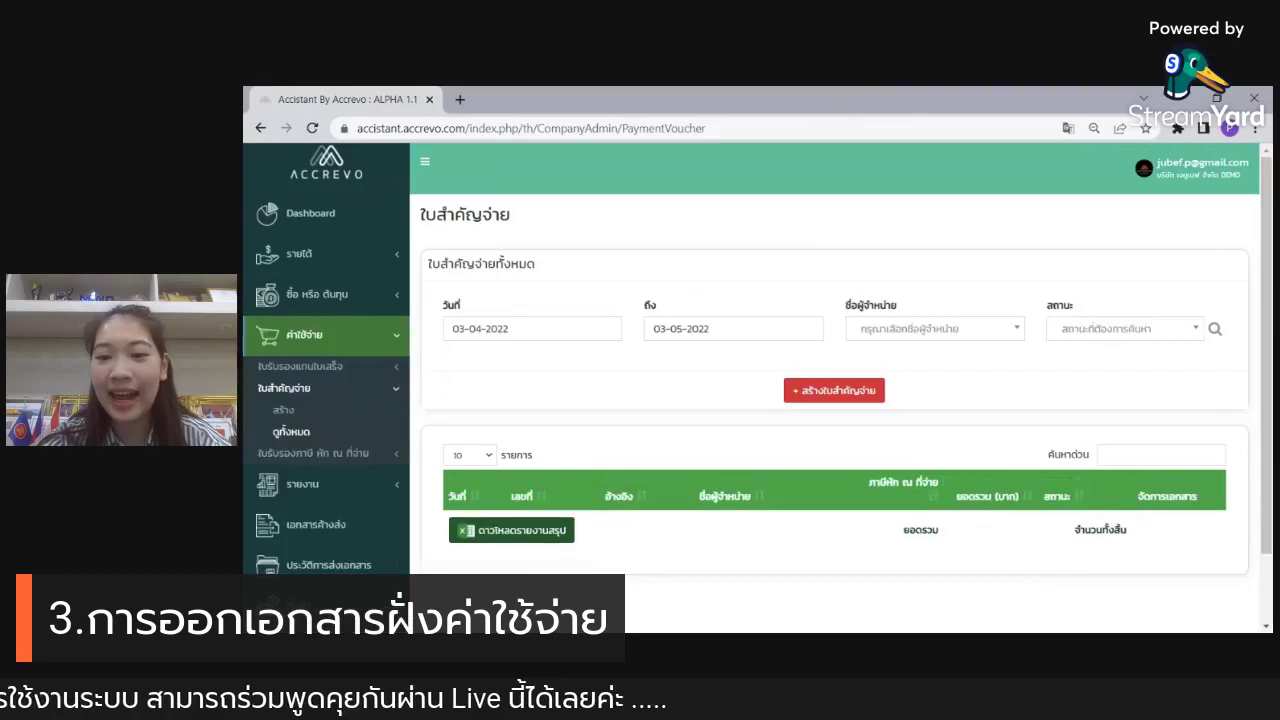
scroll(1094, 452, down, 1)
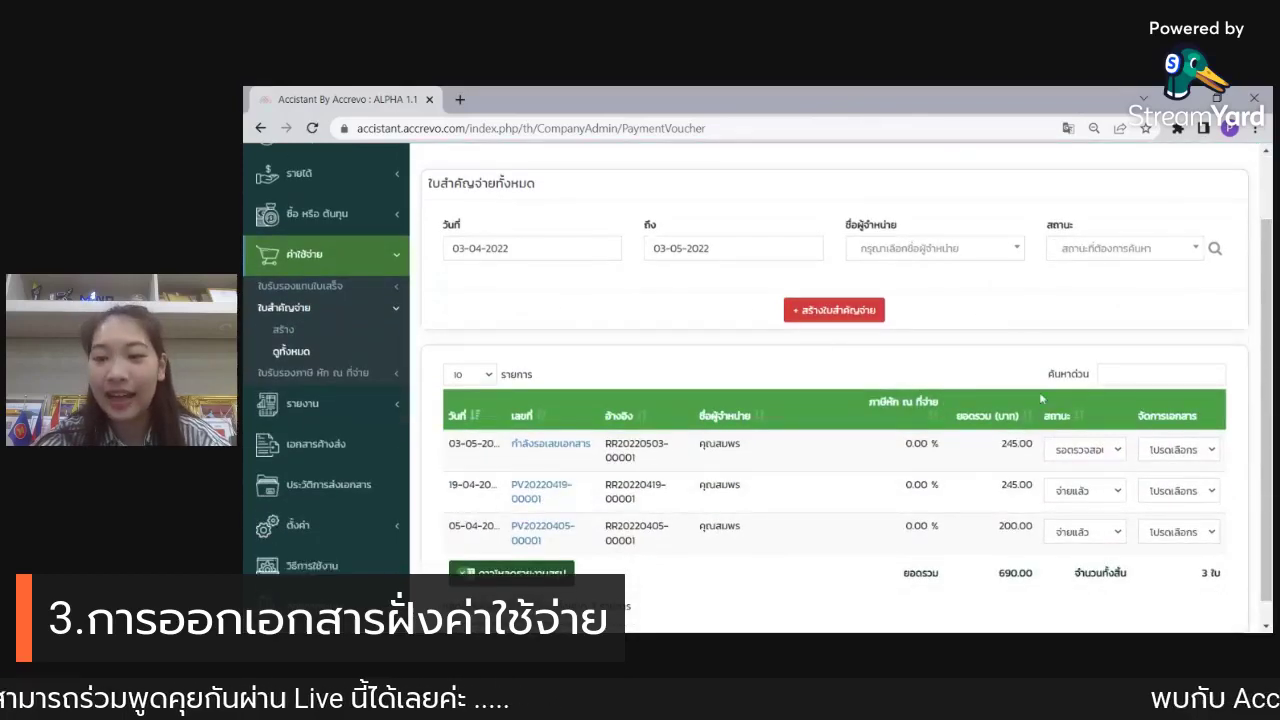
click(1097, 467)
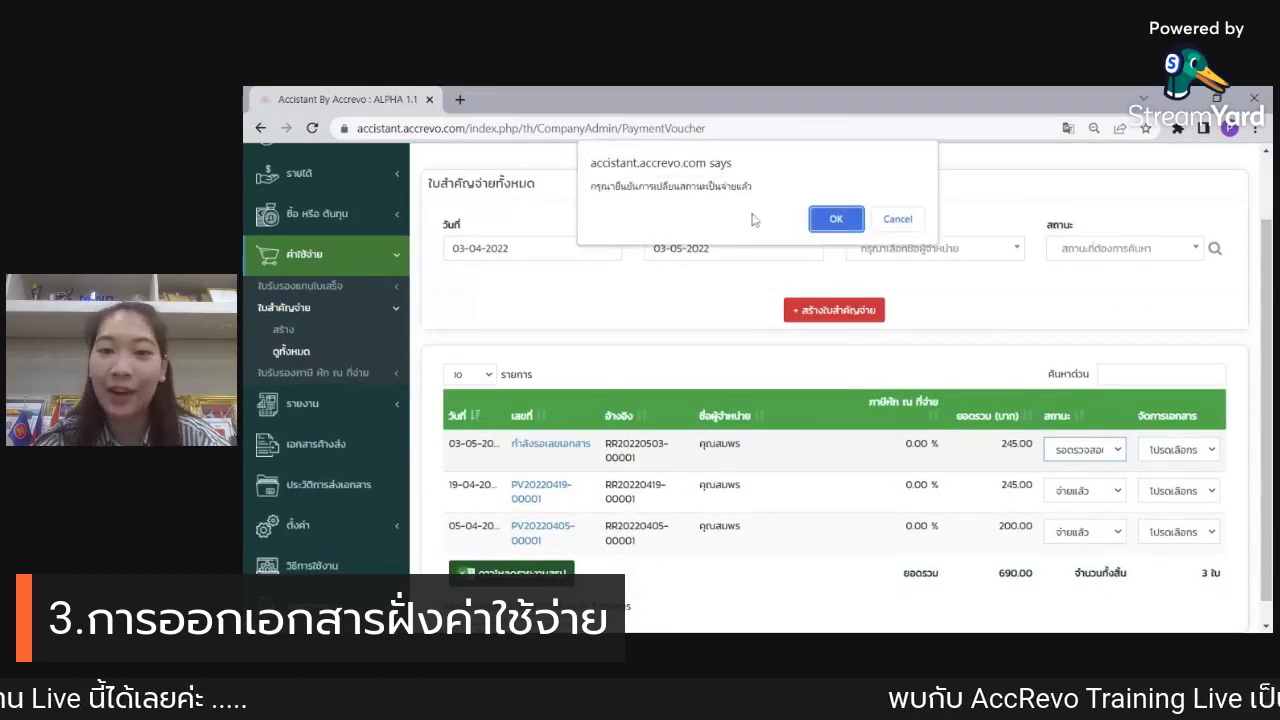
click(833, 216)
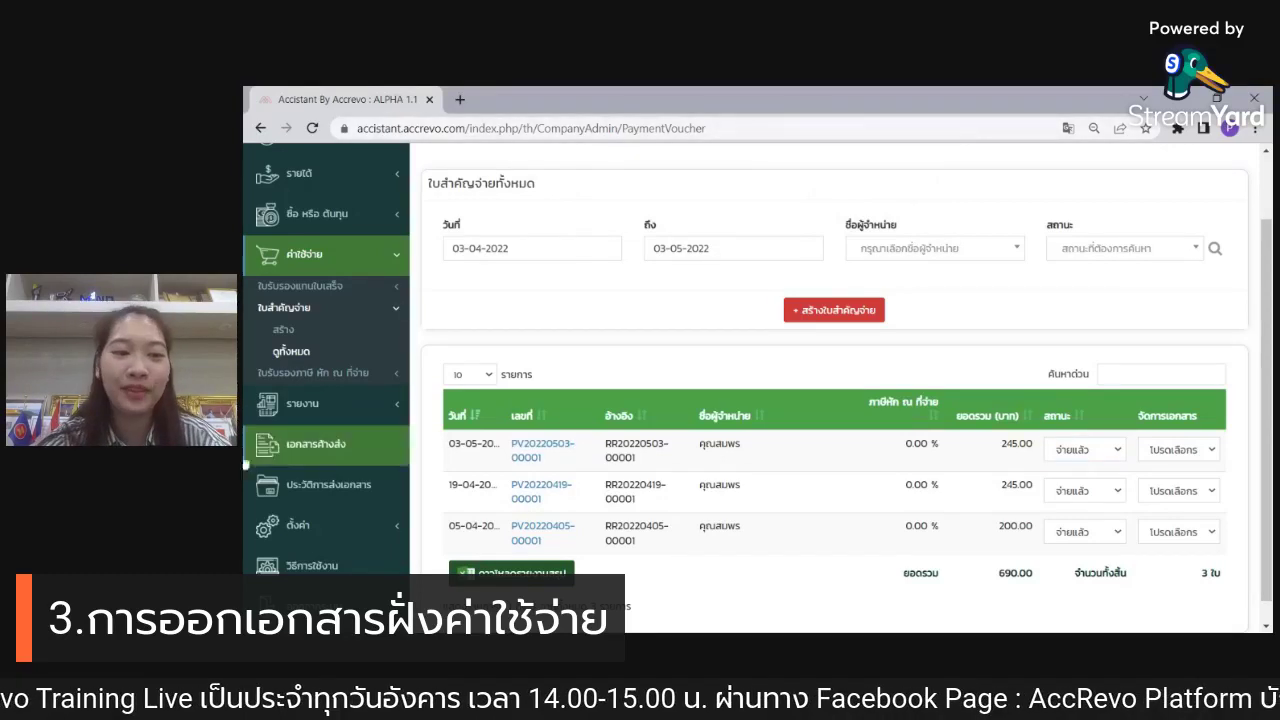
click(345, 375)
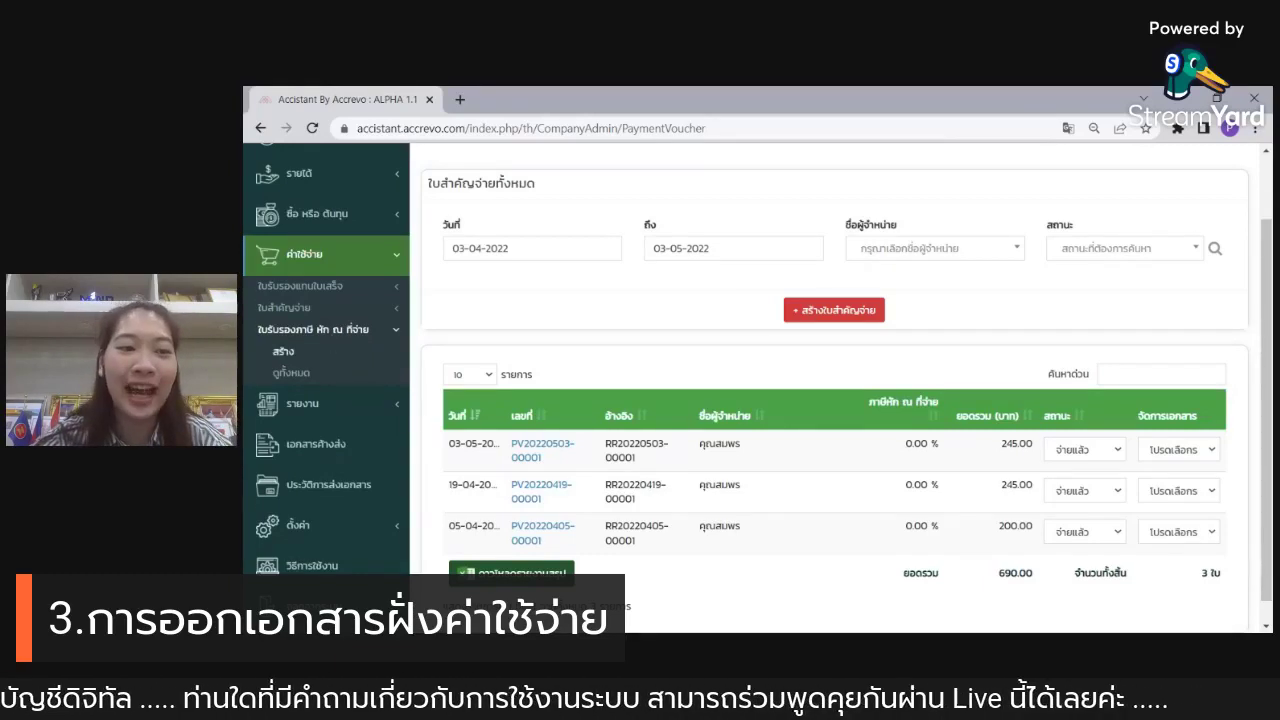
Step: Start a new withholding tax certificate for supplier บริษัท ฝนทอรุ้ง จำกัด
click(300, 355)
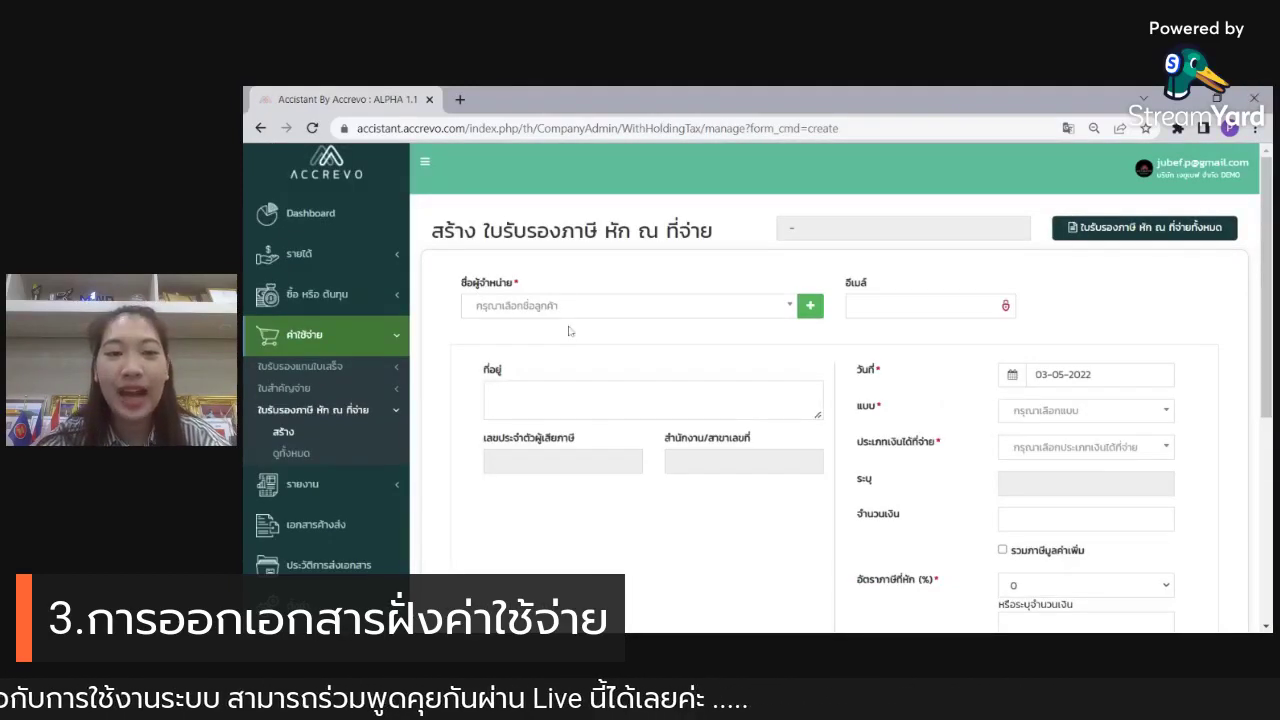
click(581, 307)
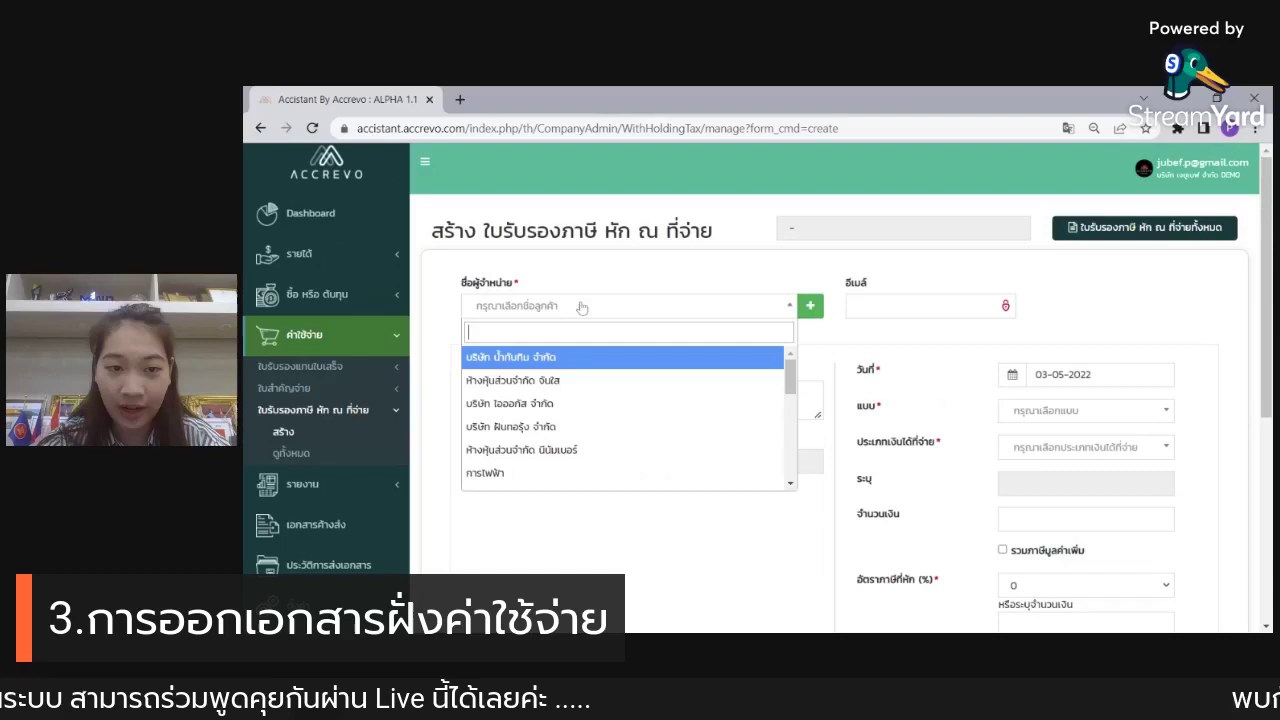
click(579, 377)
click(580, 306)
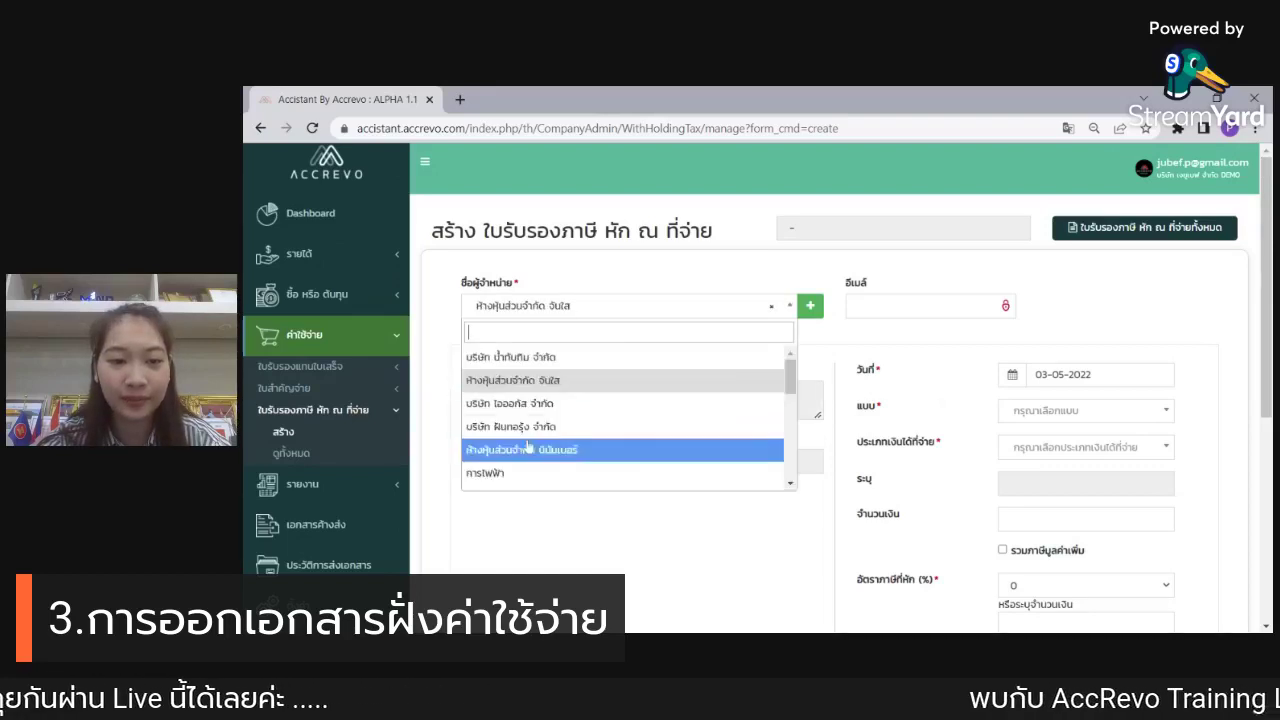
click(552, 426)
scroll(920, 330, down, 1)
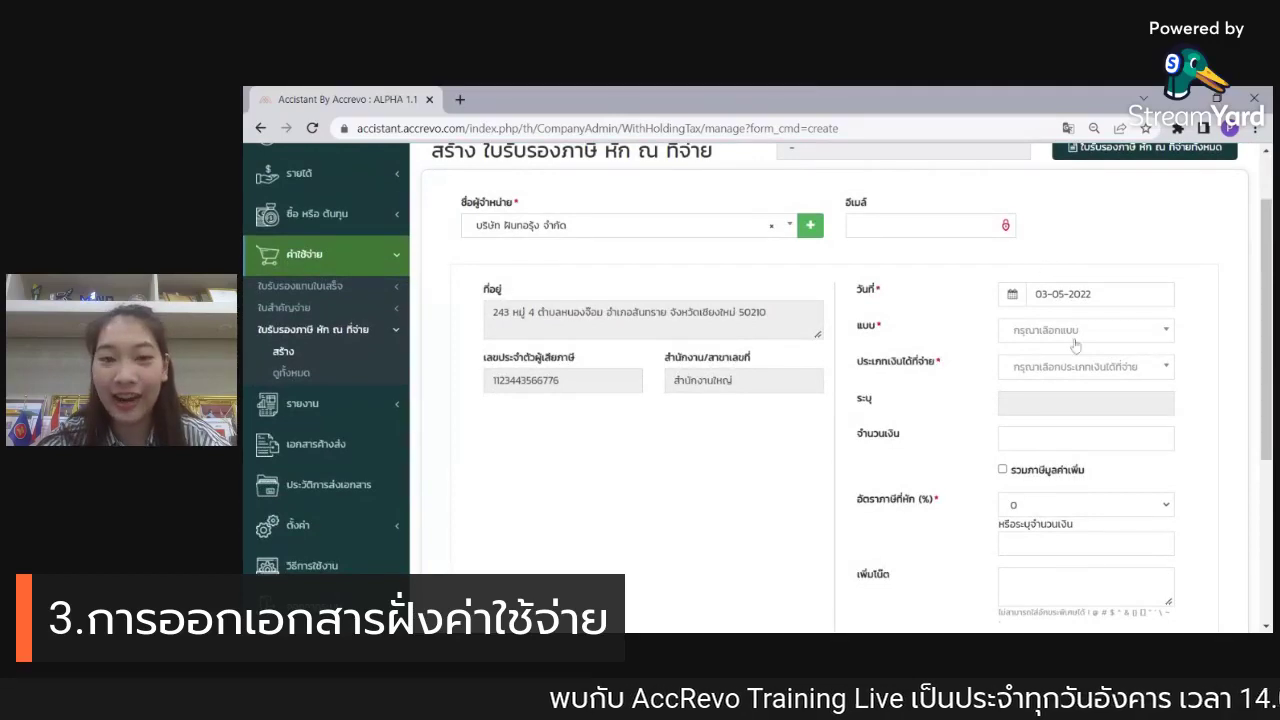
Step: Choose form ภงด 3 with salaries and wages as the income type
click(1075, 332)
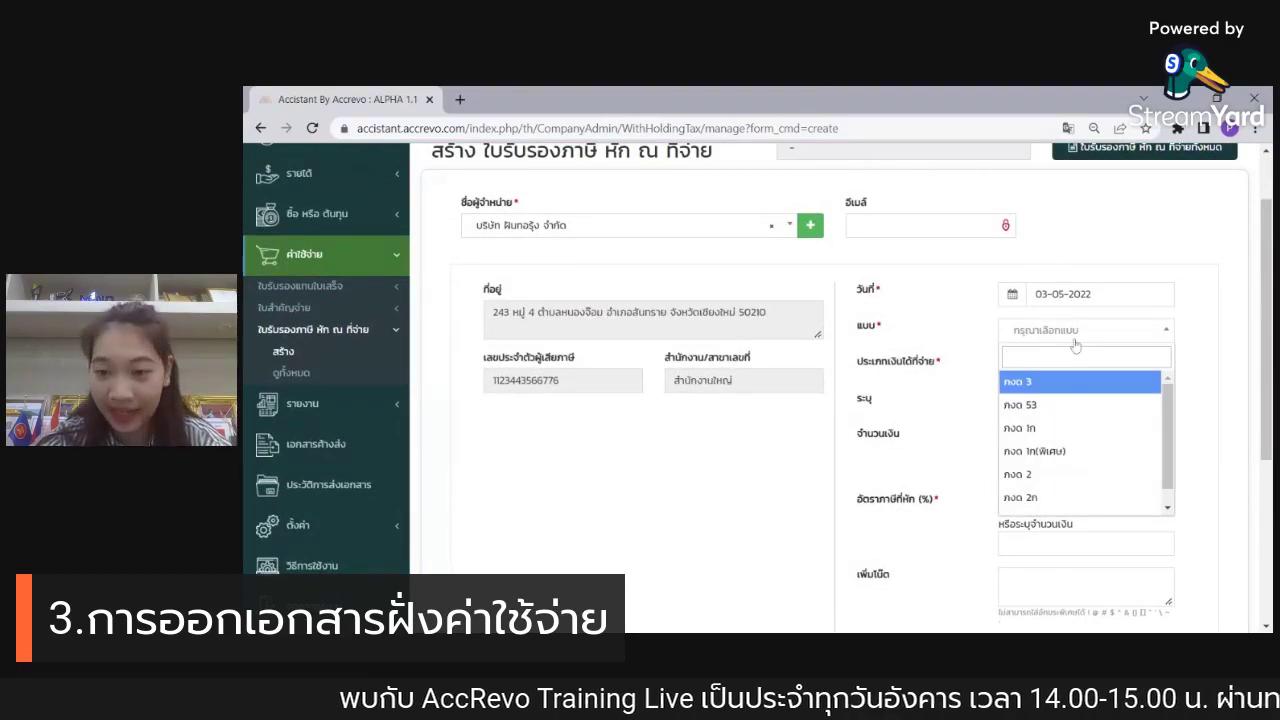
click(1054, 386)
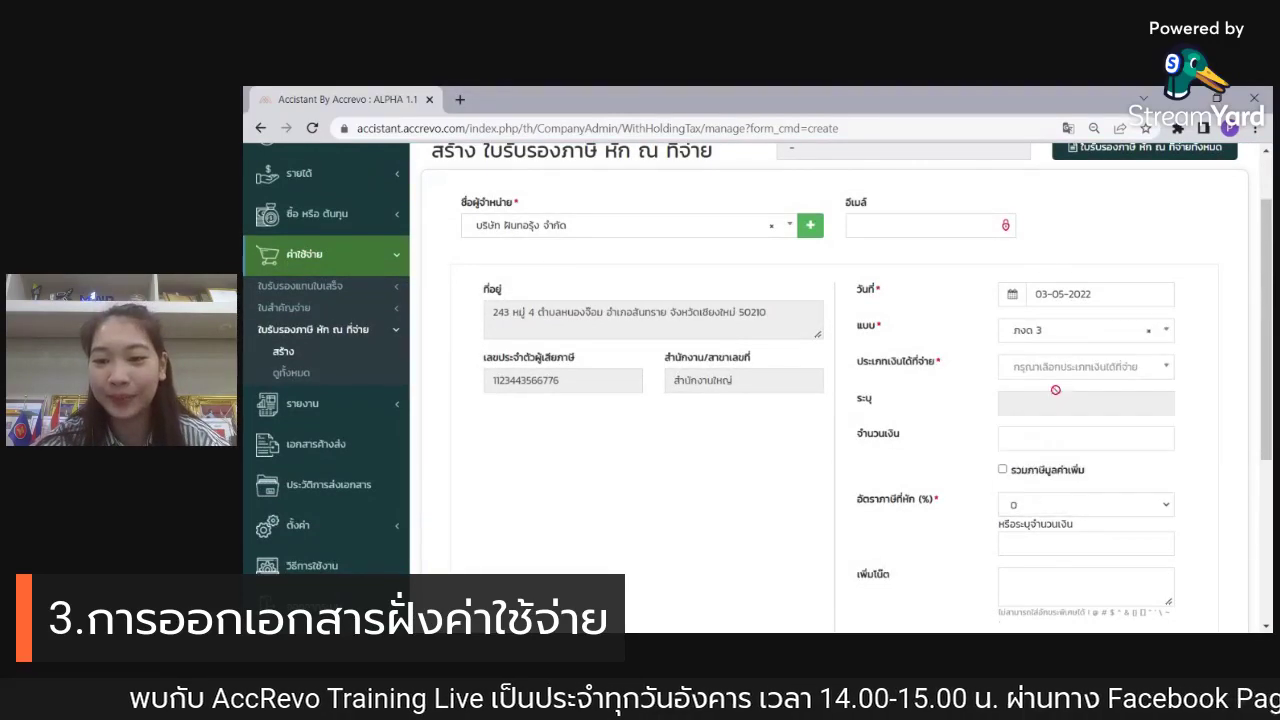
click(1060, 367)
click(1064, 381)
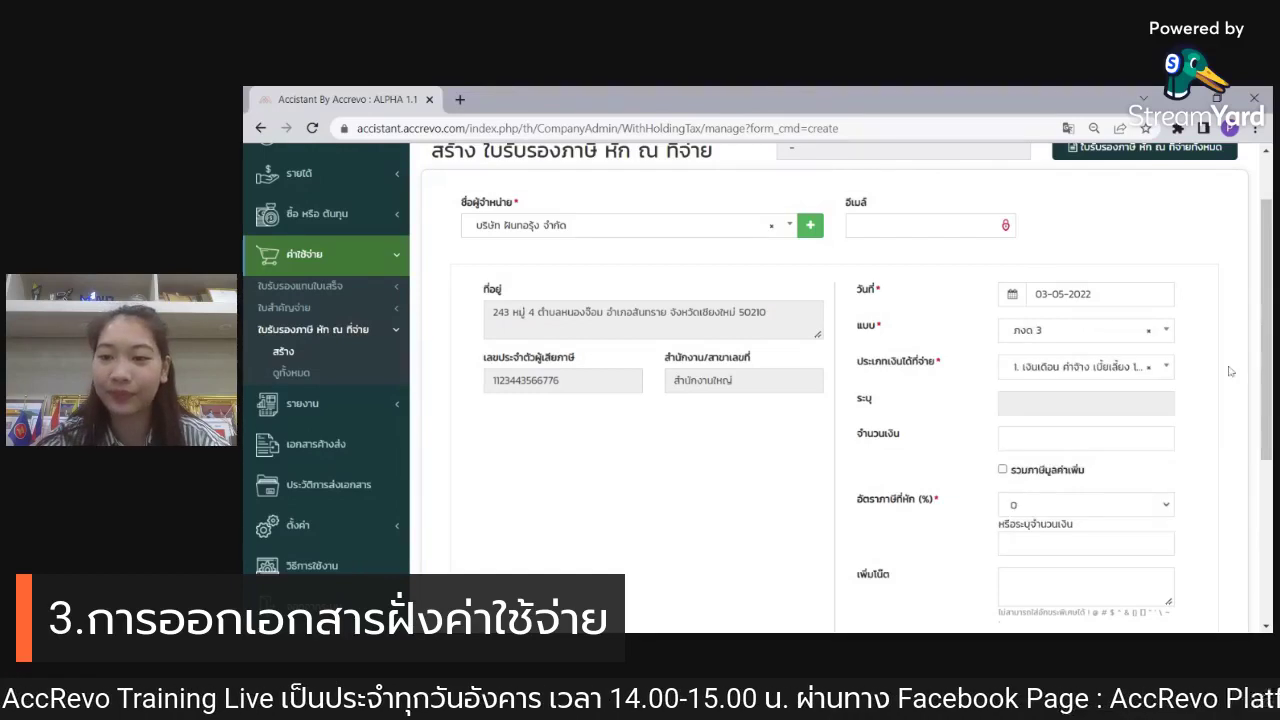
scroll(1175, 346, down, 1)
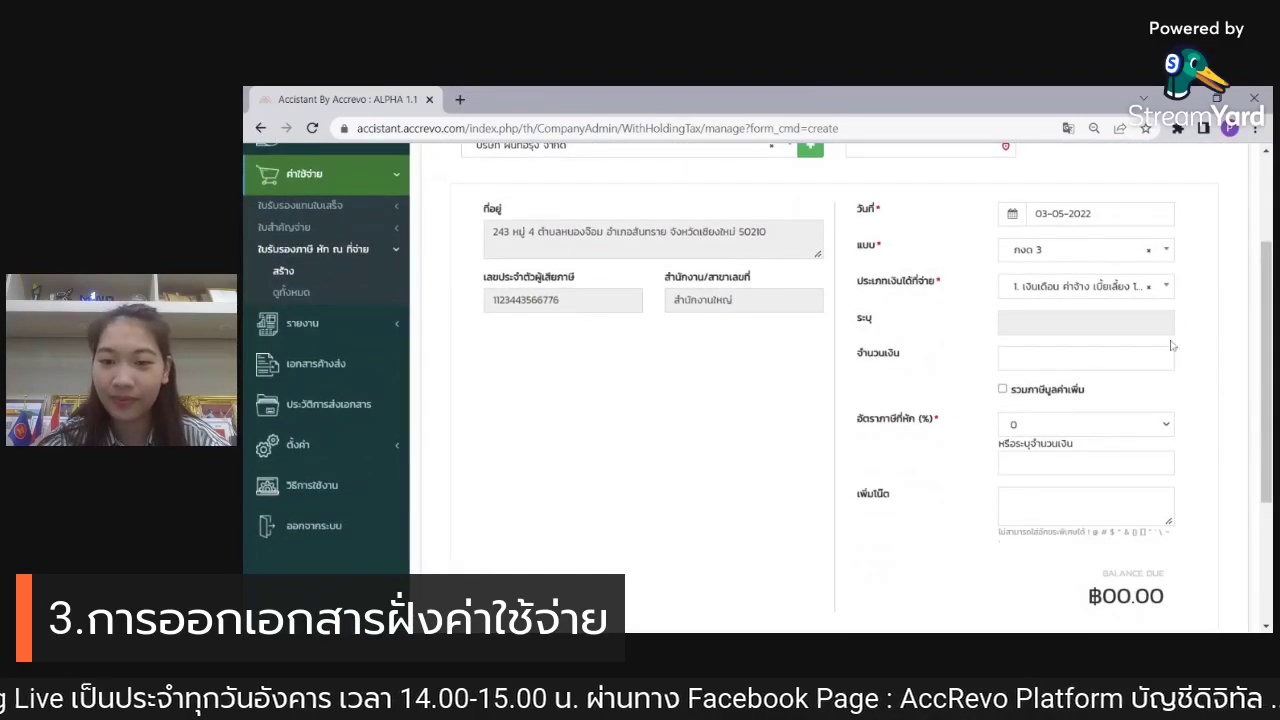
scroll(1174, 346, down, 1)
Step: Enter a 4,500.00 payment at a 3% rate, withholding 135.00 for 4,365.00 net
click(1078, 280)
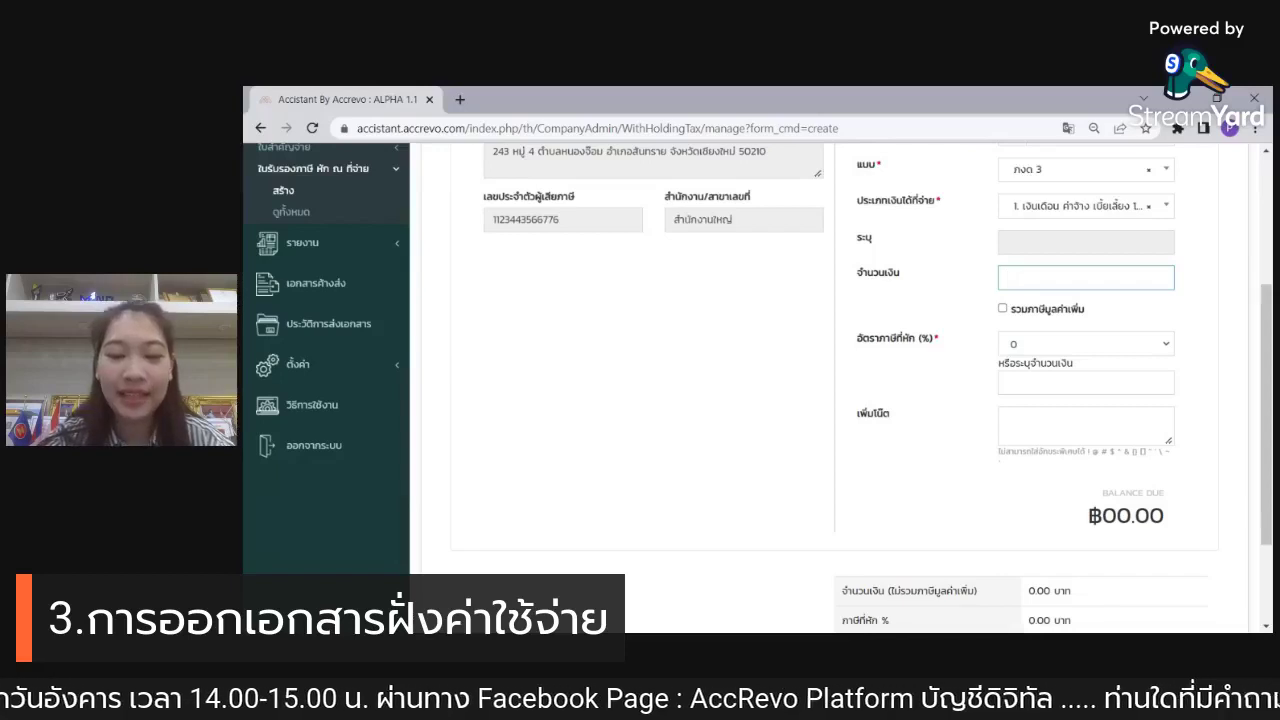
text(45000)
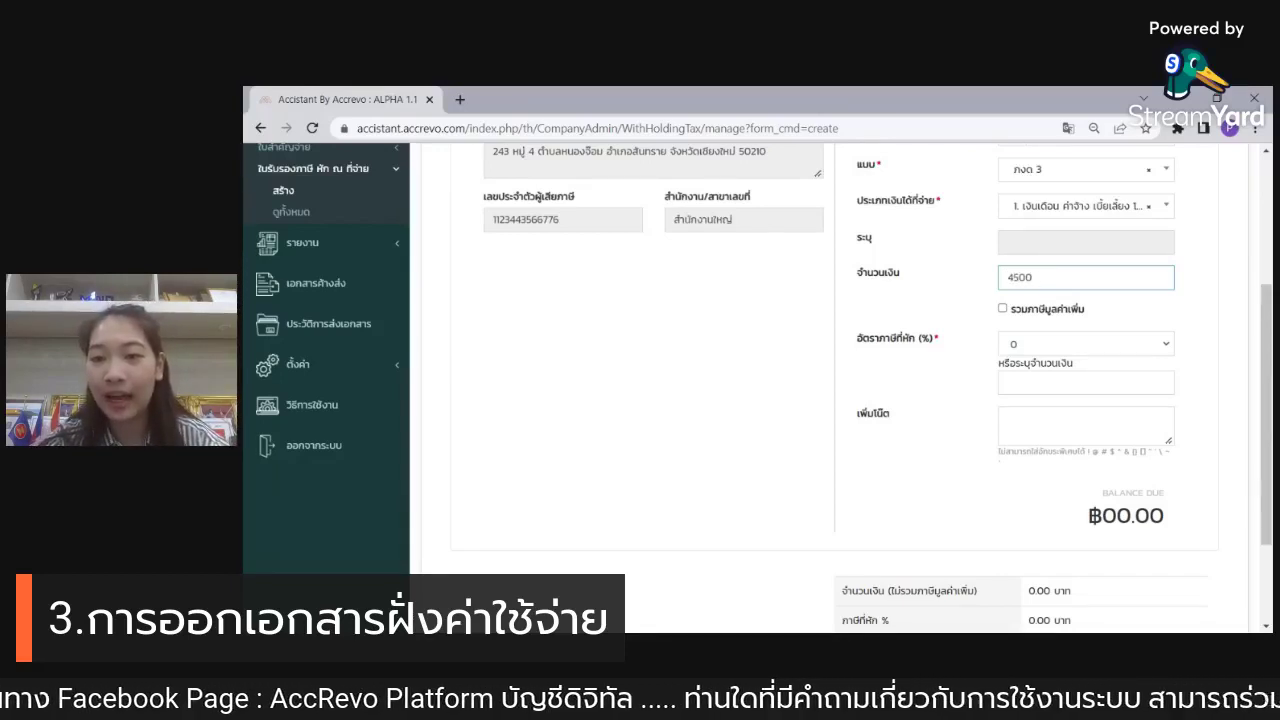
click(930, 302)
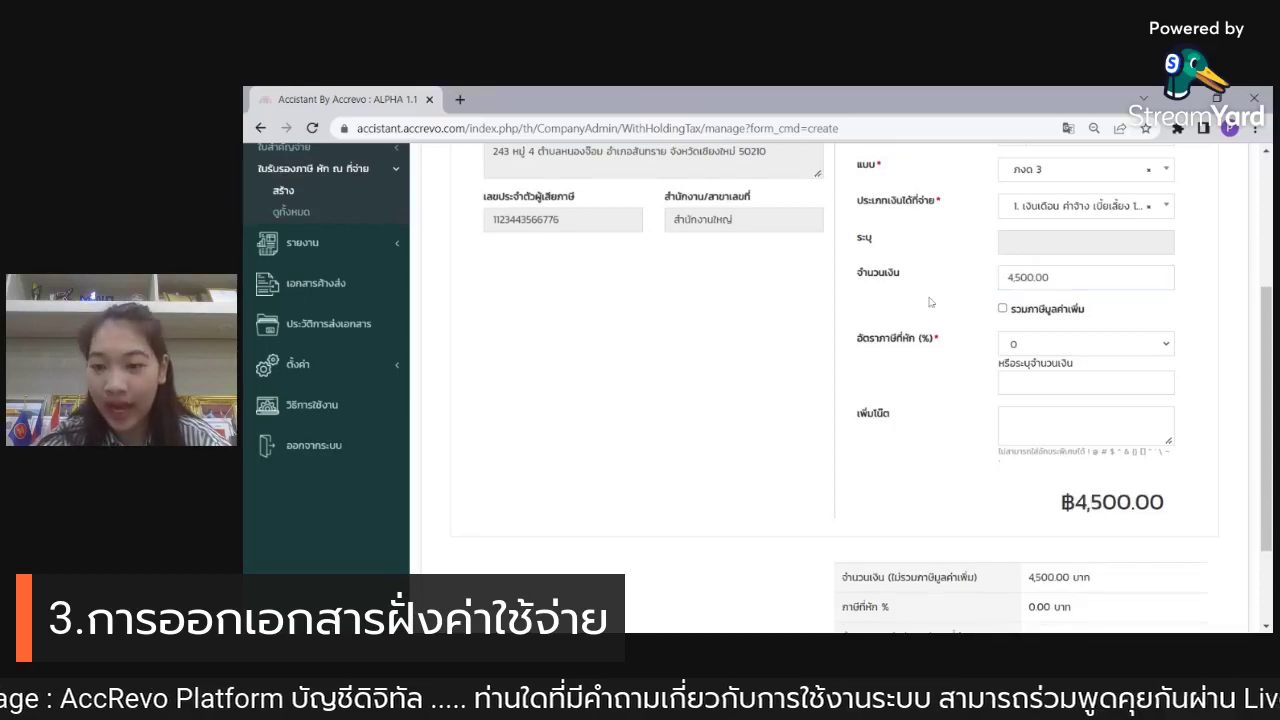
click(1070, 349)
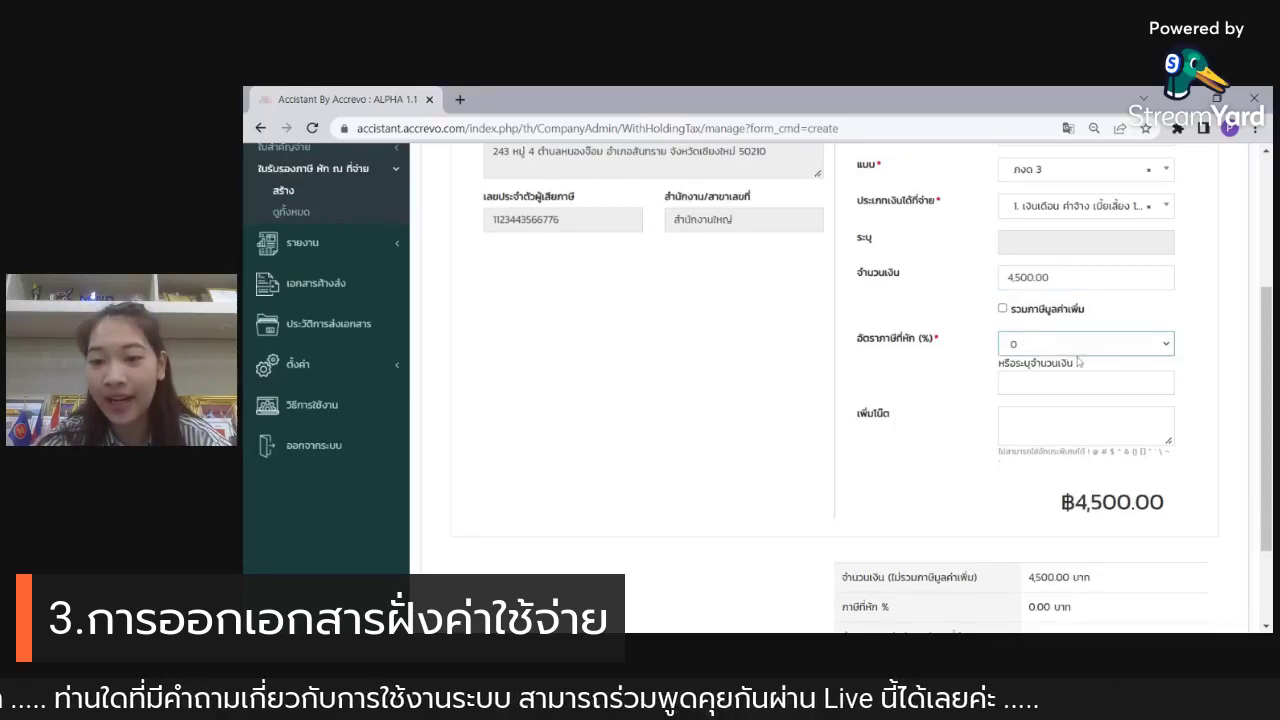
key(3)
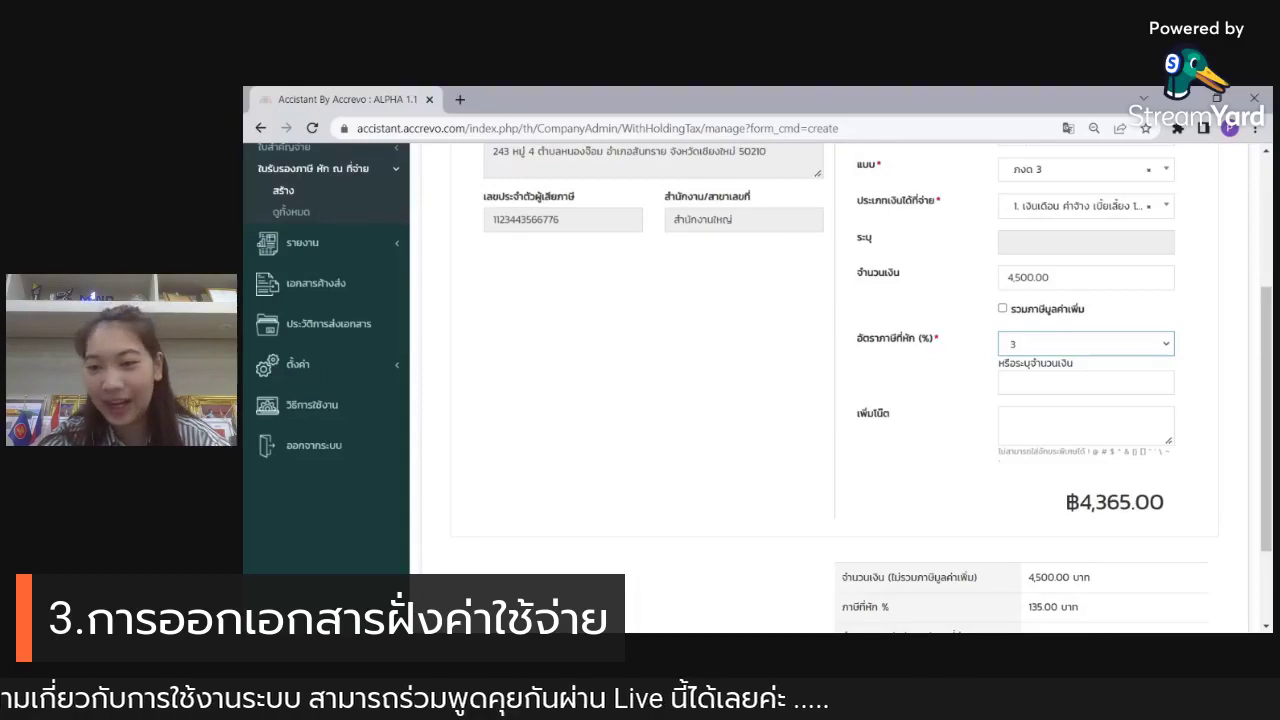
scroll(884, 380, down, 2)
scroll(984, 377, down, 1)
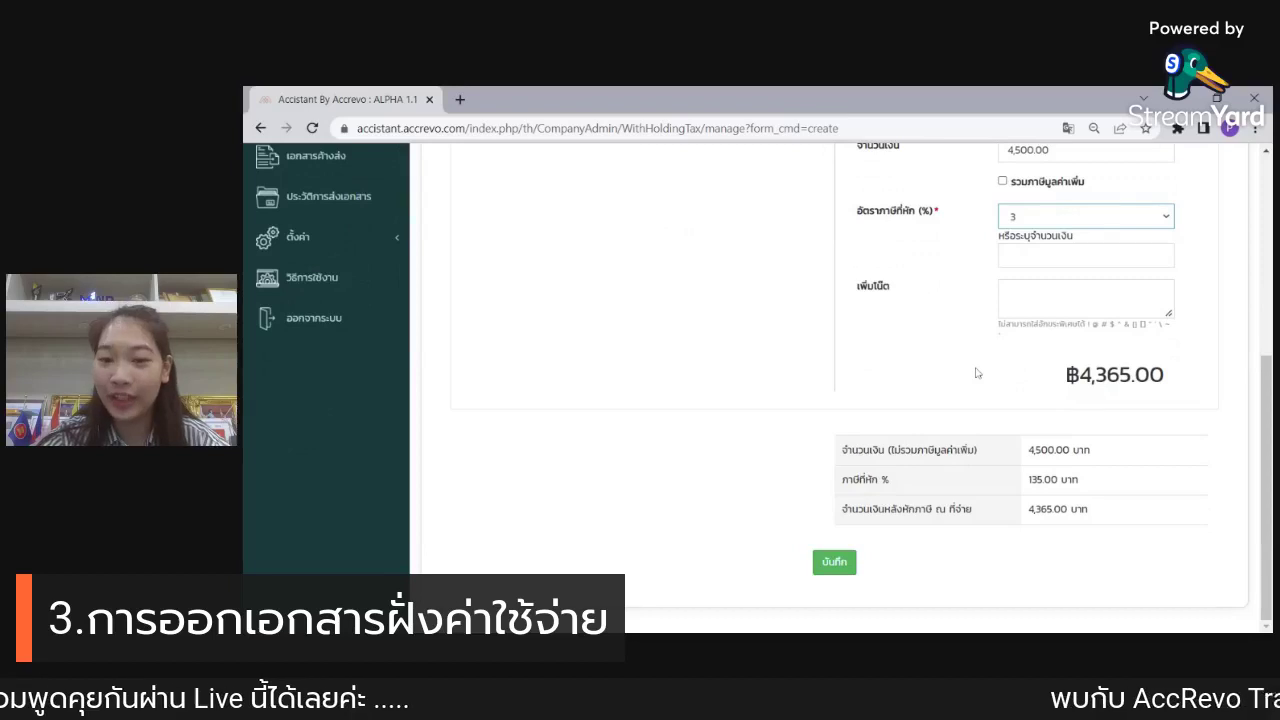
click(829, 566)
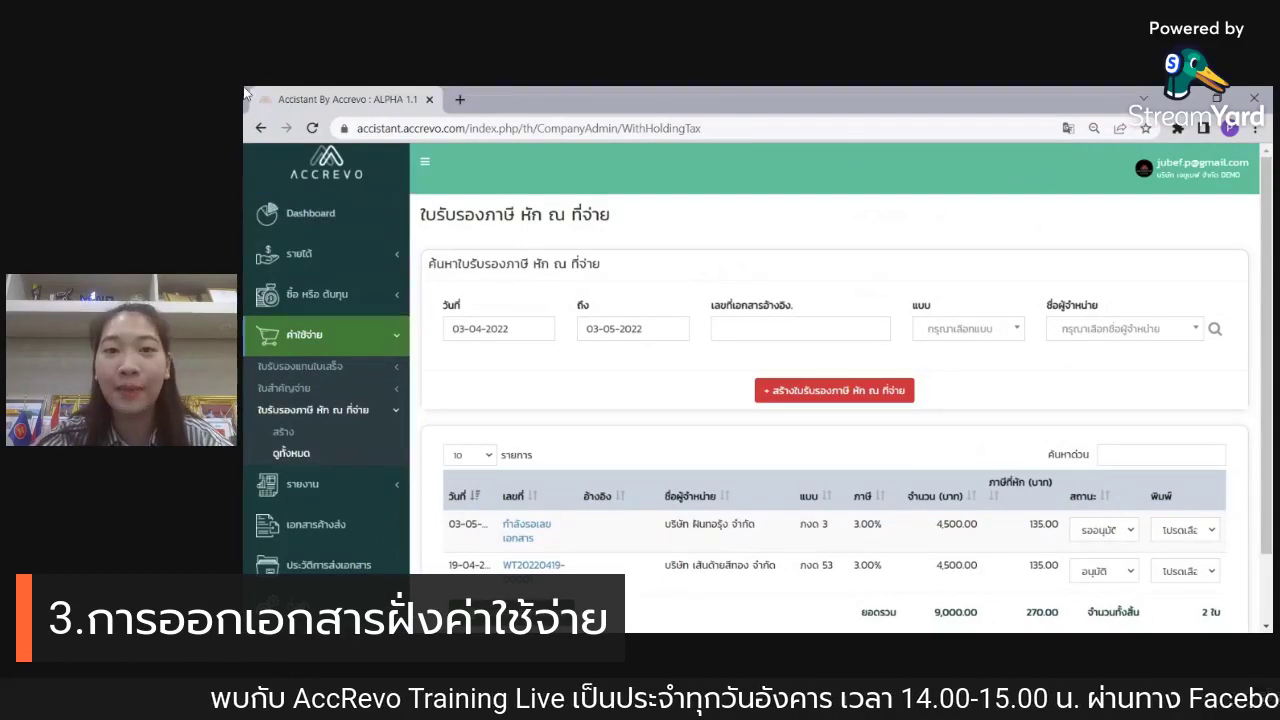
click(1126, 545)
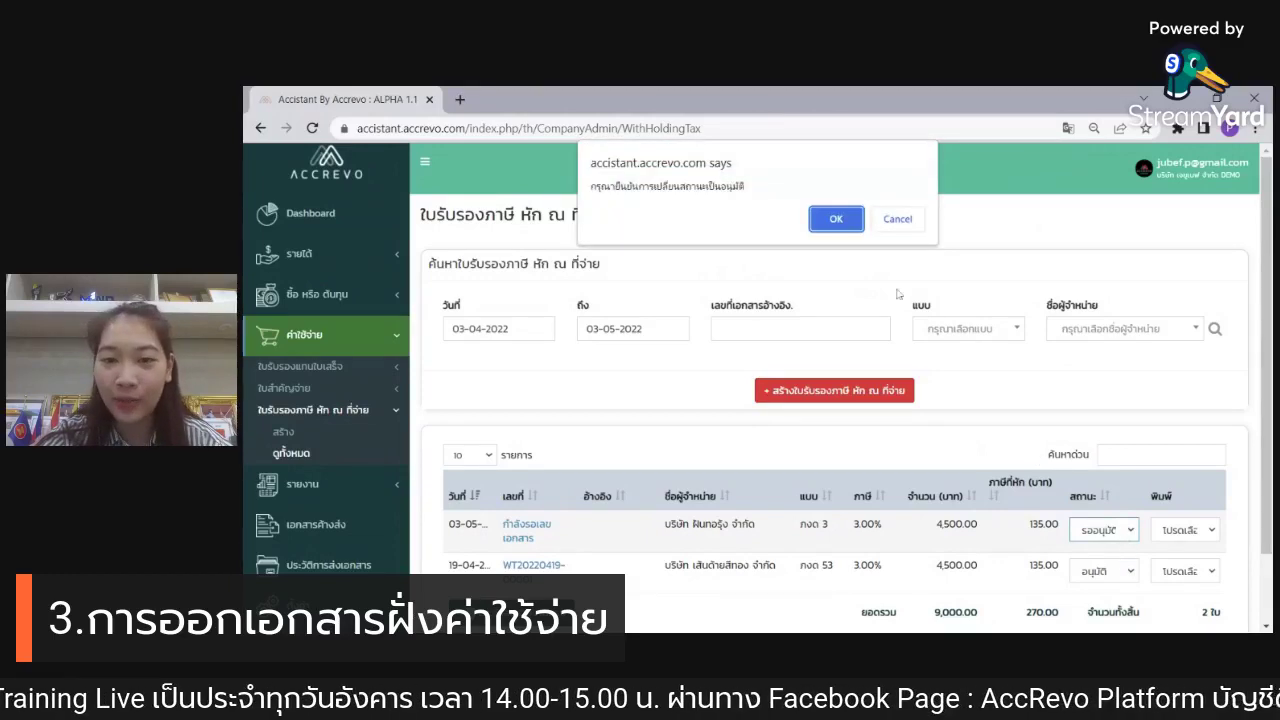
click(845, 218)
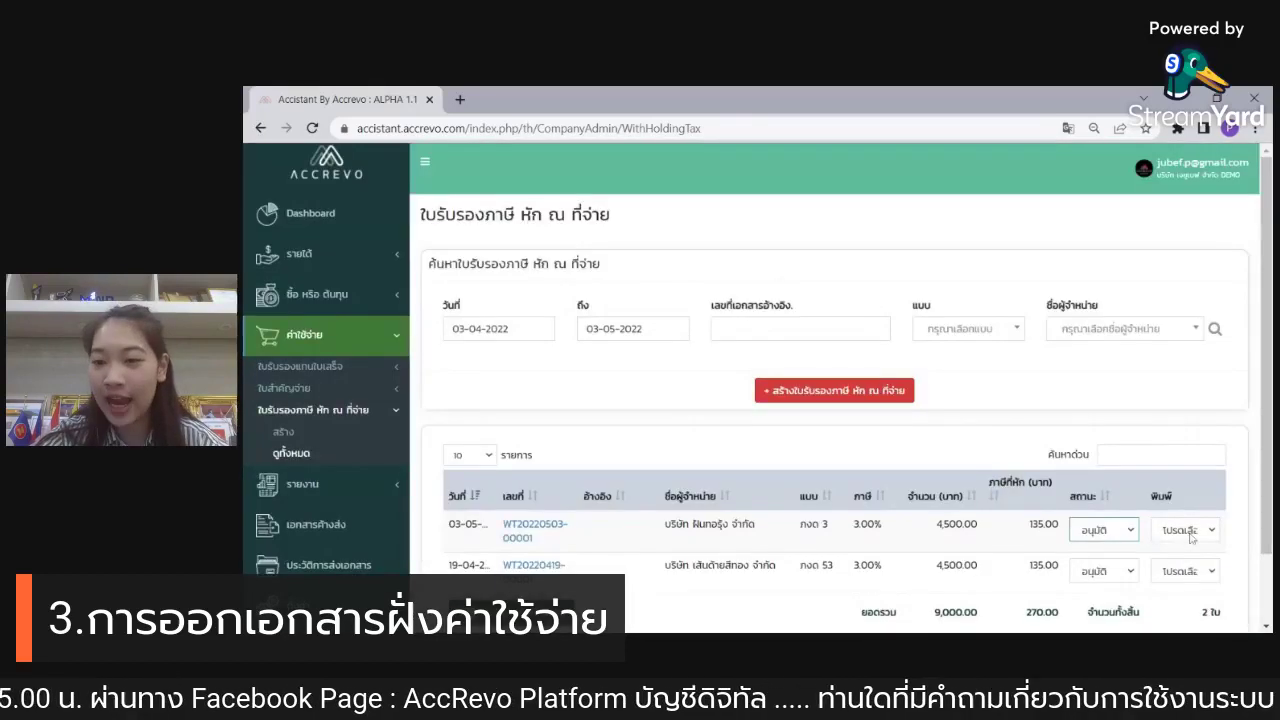
click(1189, 533)
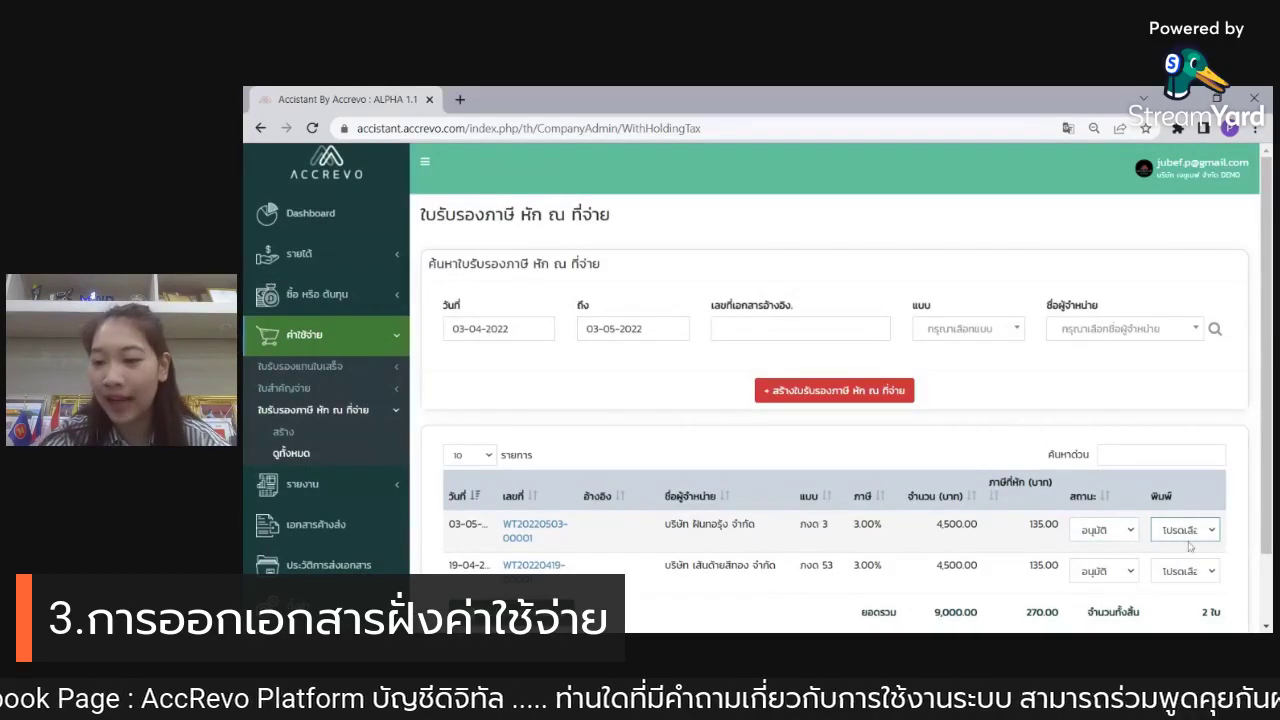
Step: Open the new withholding tax certificate as a PDF, view pages 2–4, then close it
click(1189, 560)
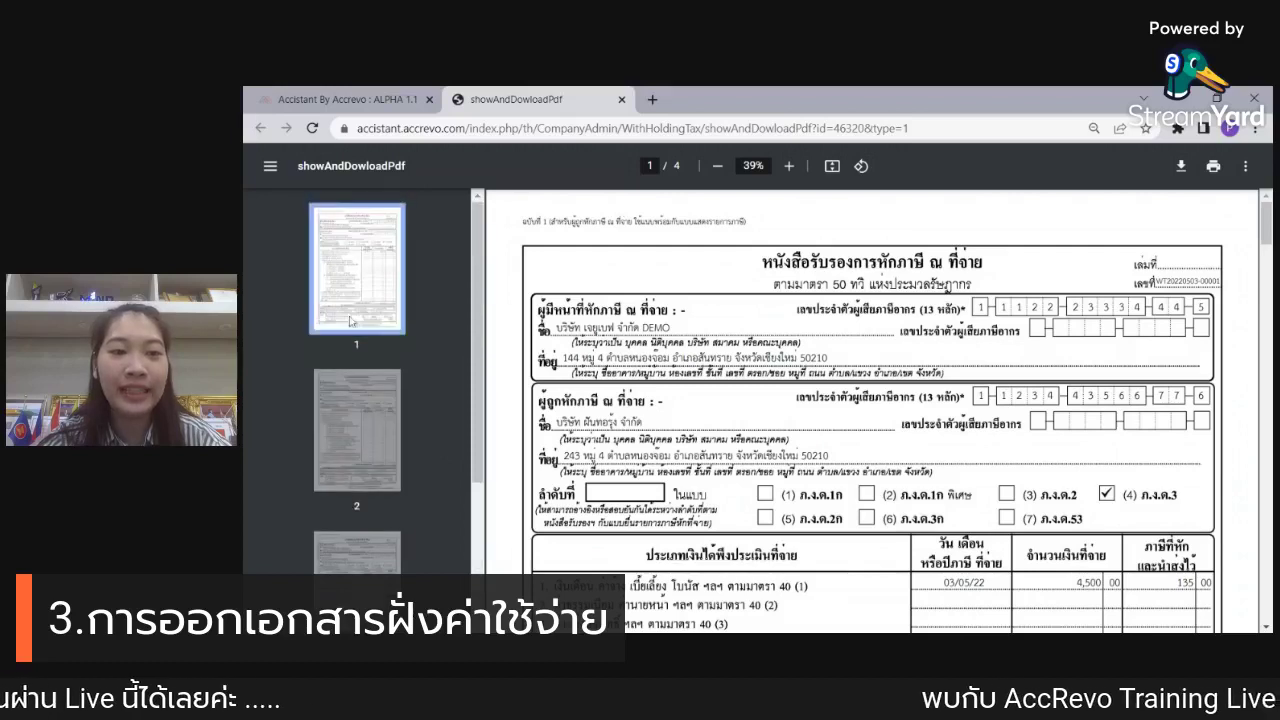
click(357, 430)
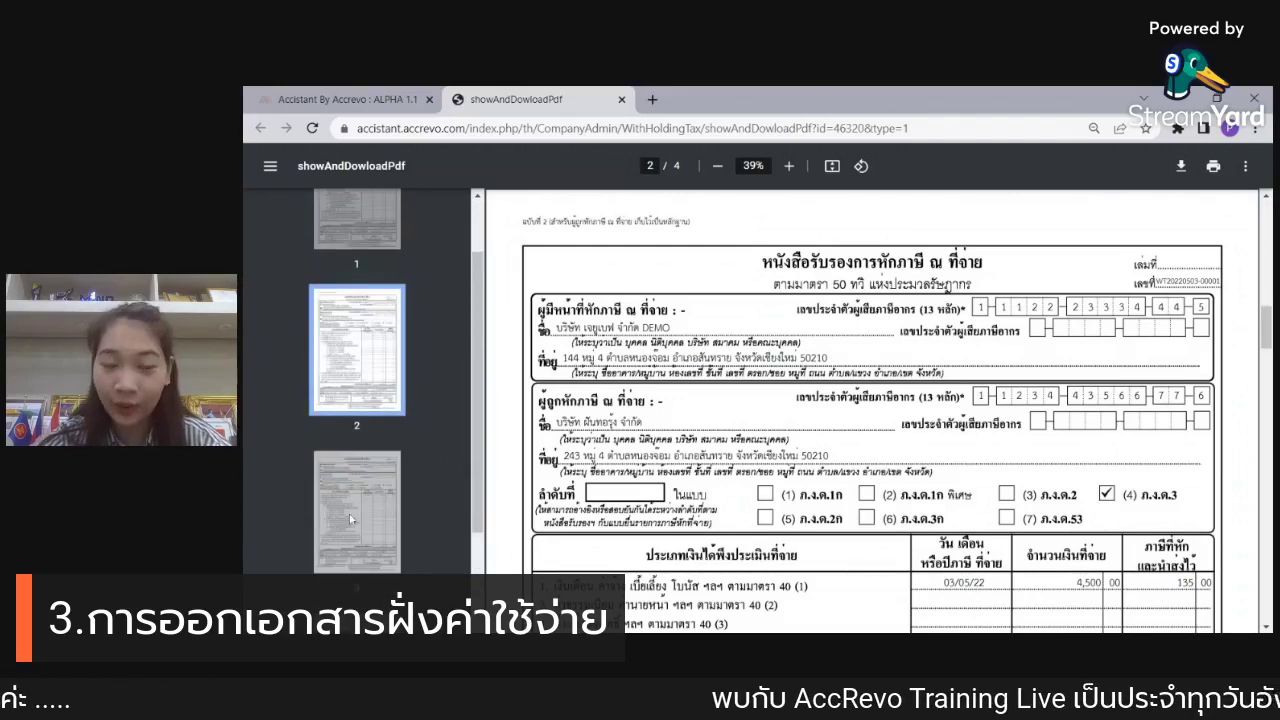
click(349, 514)
click(368, 565)
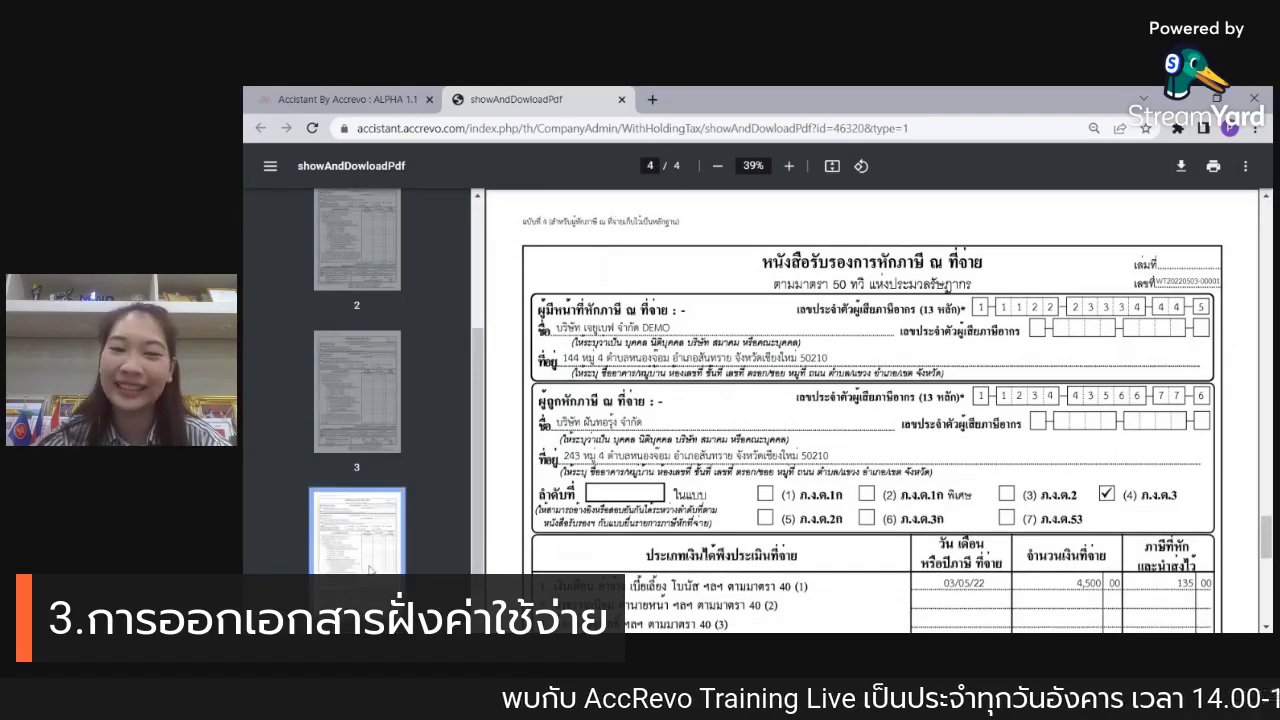
click(621, 99)
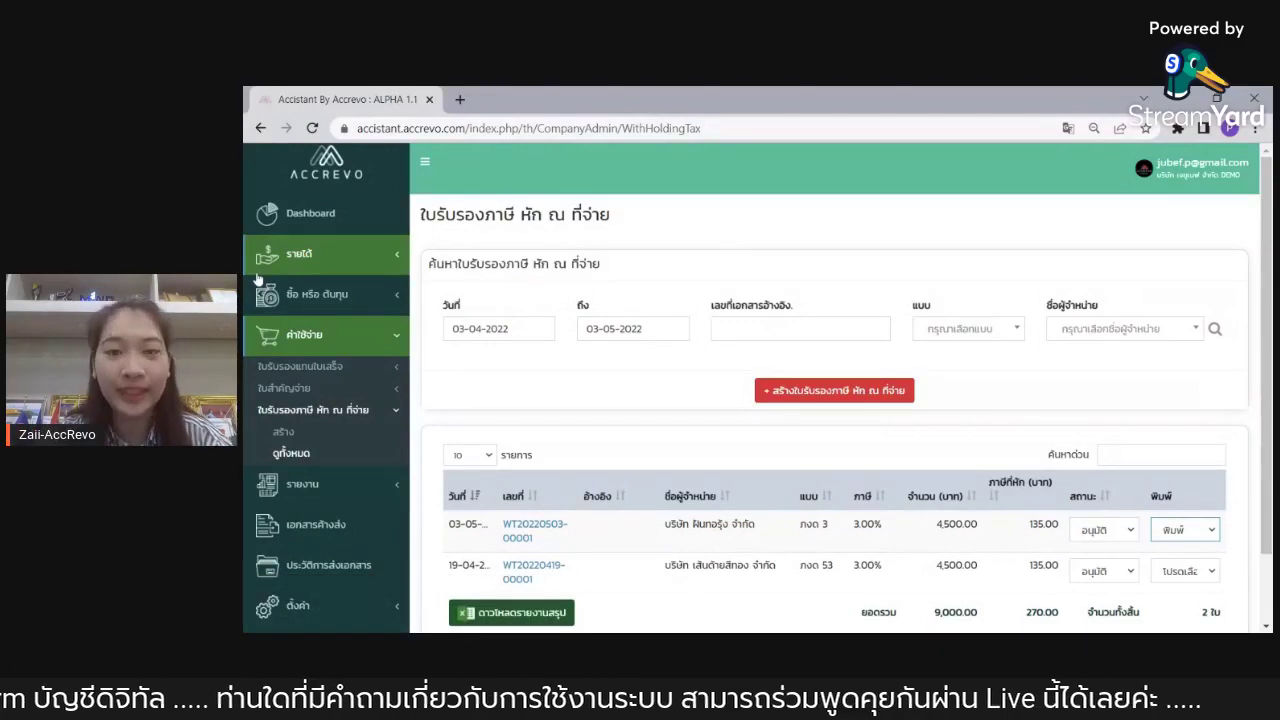
Step: Send the 4 pending documents from เอกสารค้างส่ง to the accountant and confirm
click(339, 540)
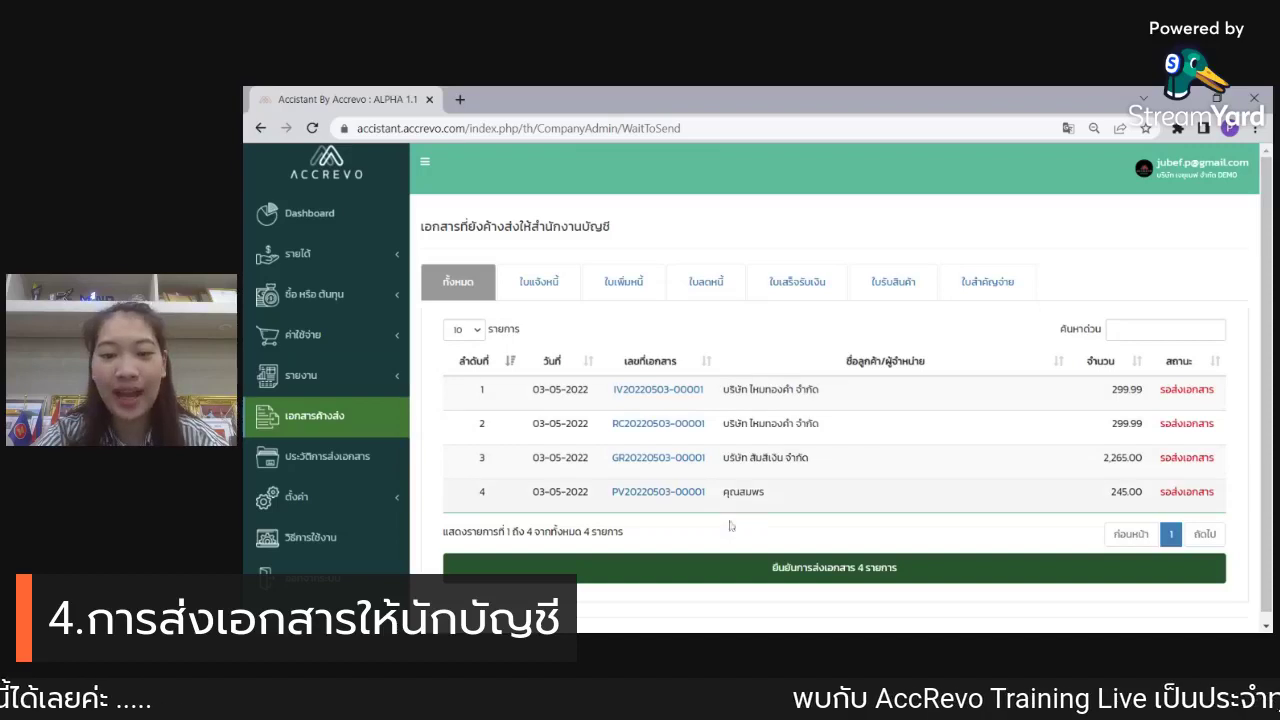
click(815, 573)
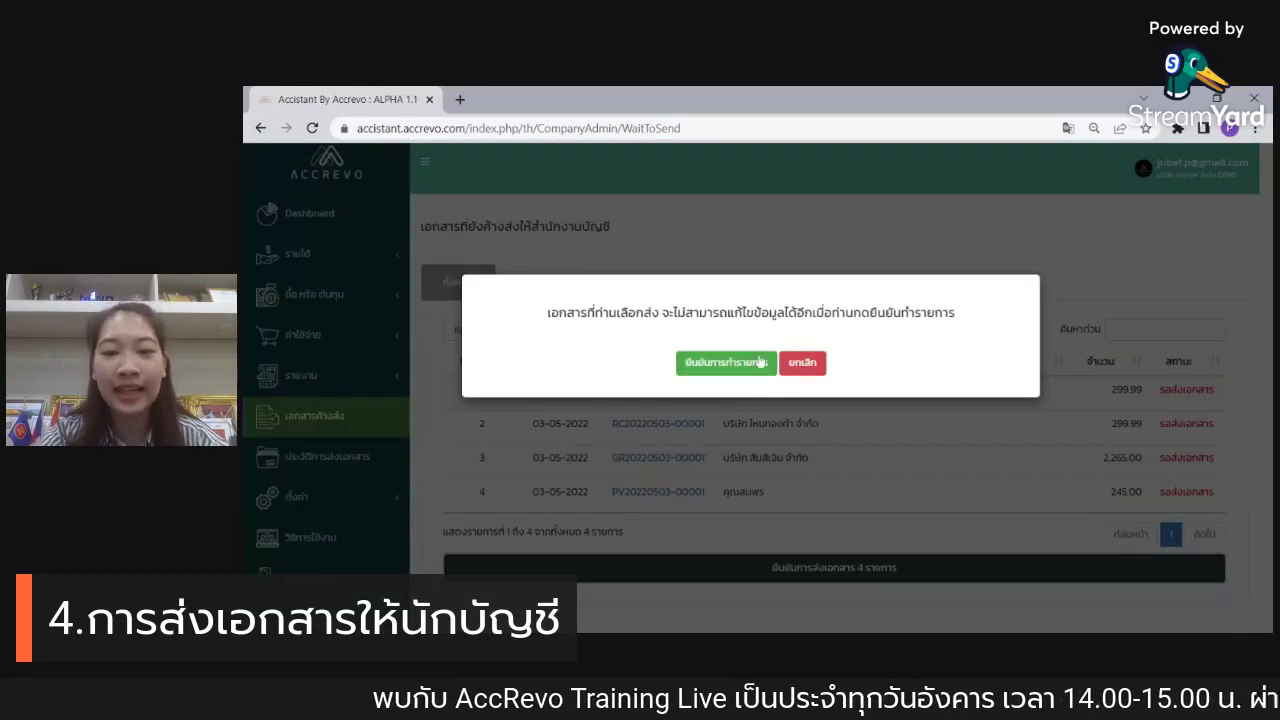
click(758, 376)
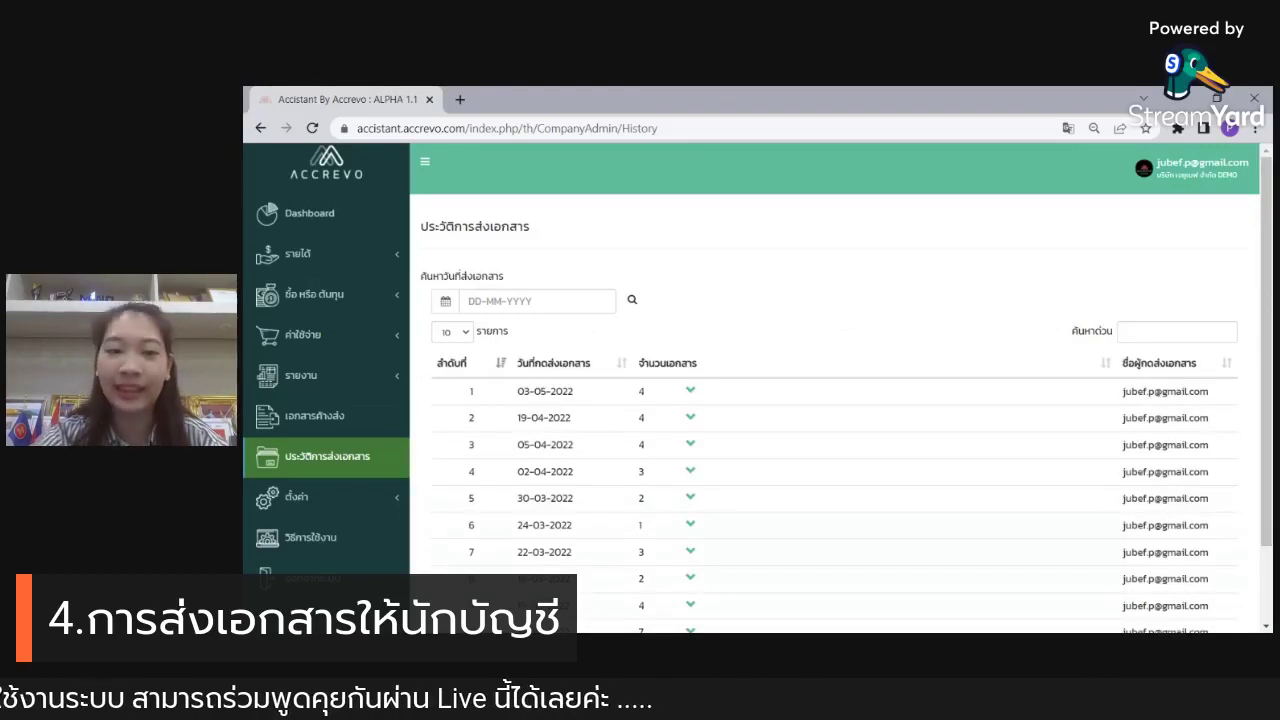
Step: Expand the 03-05-2022 sending entry and review the details of the sent invoice
click(691, 390)
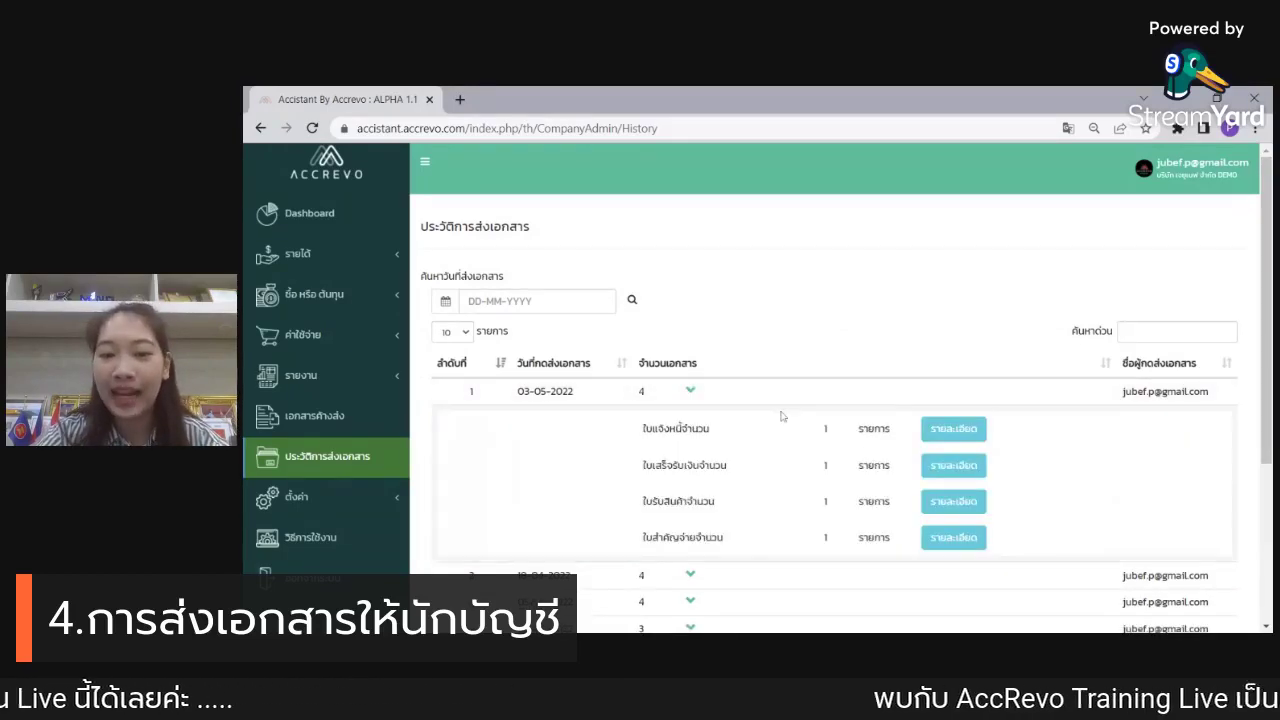
click(964, 436)
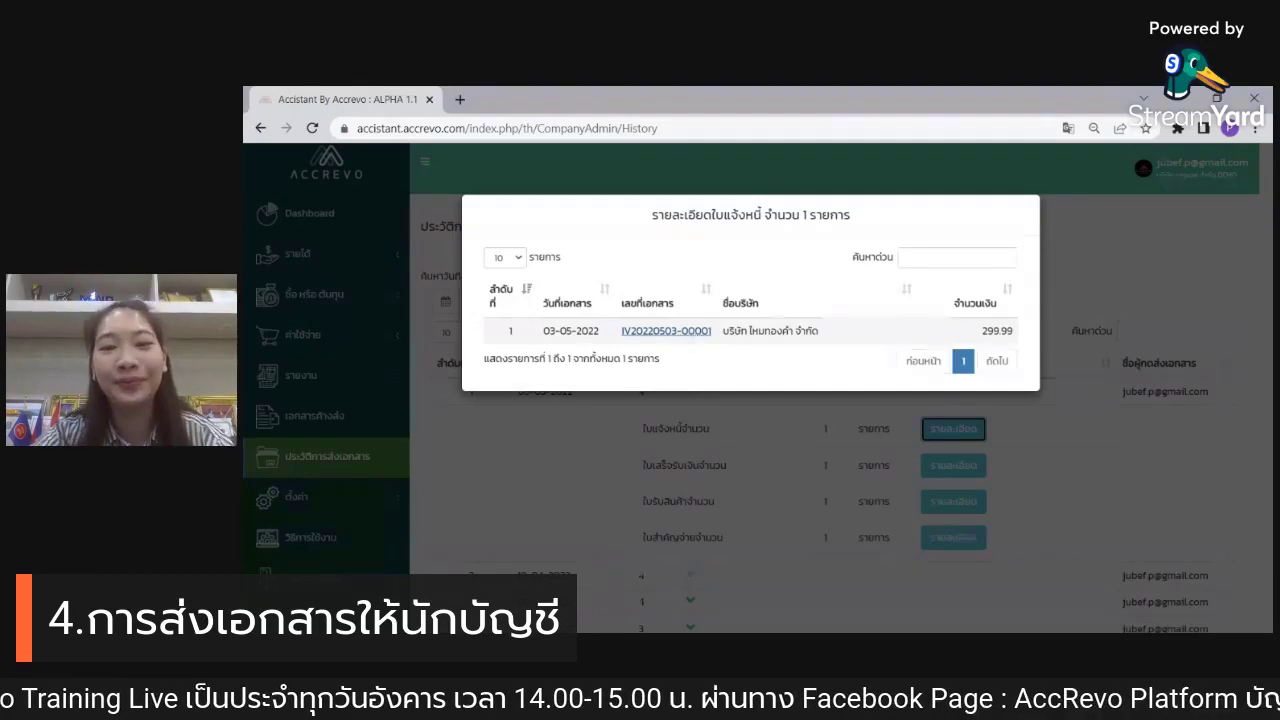
click(558, 443)
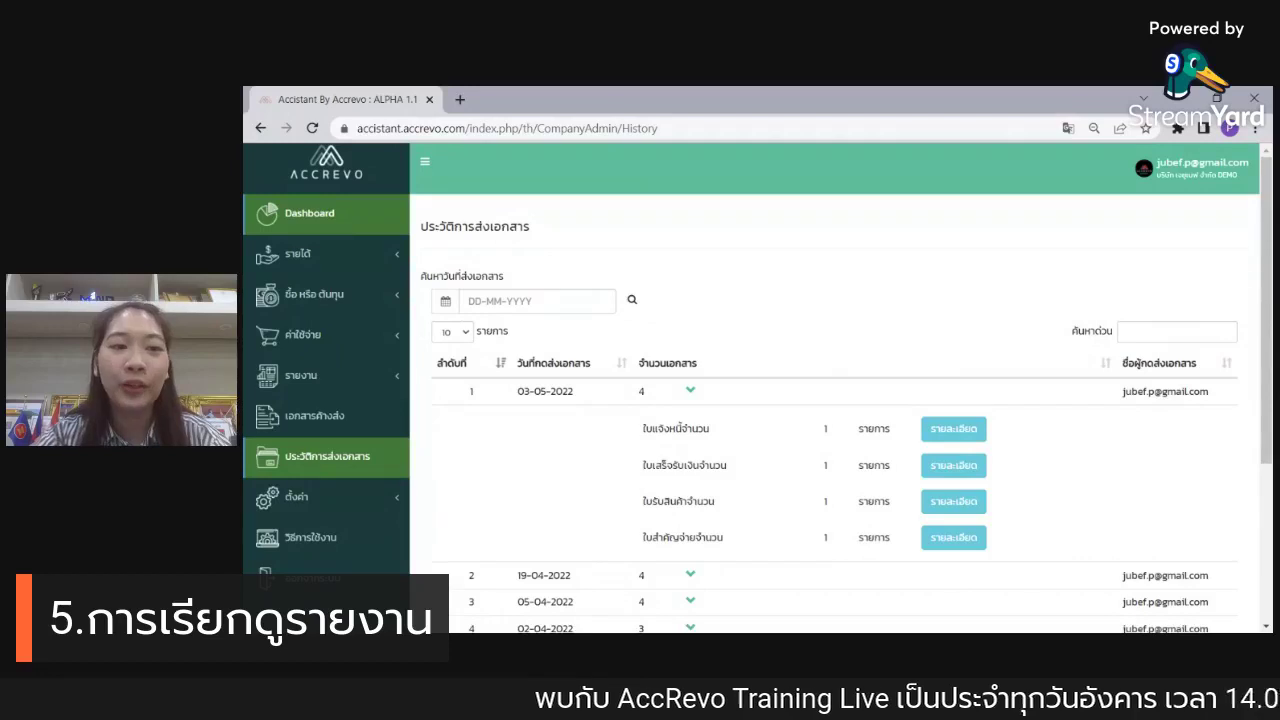
Step: Go to the dashboard and display the Cash Management chart of monthly income, expenses and net balance
click(333, 229)
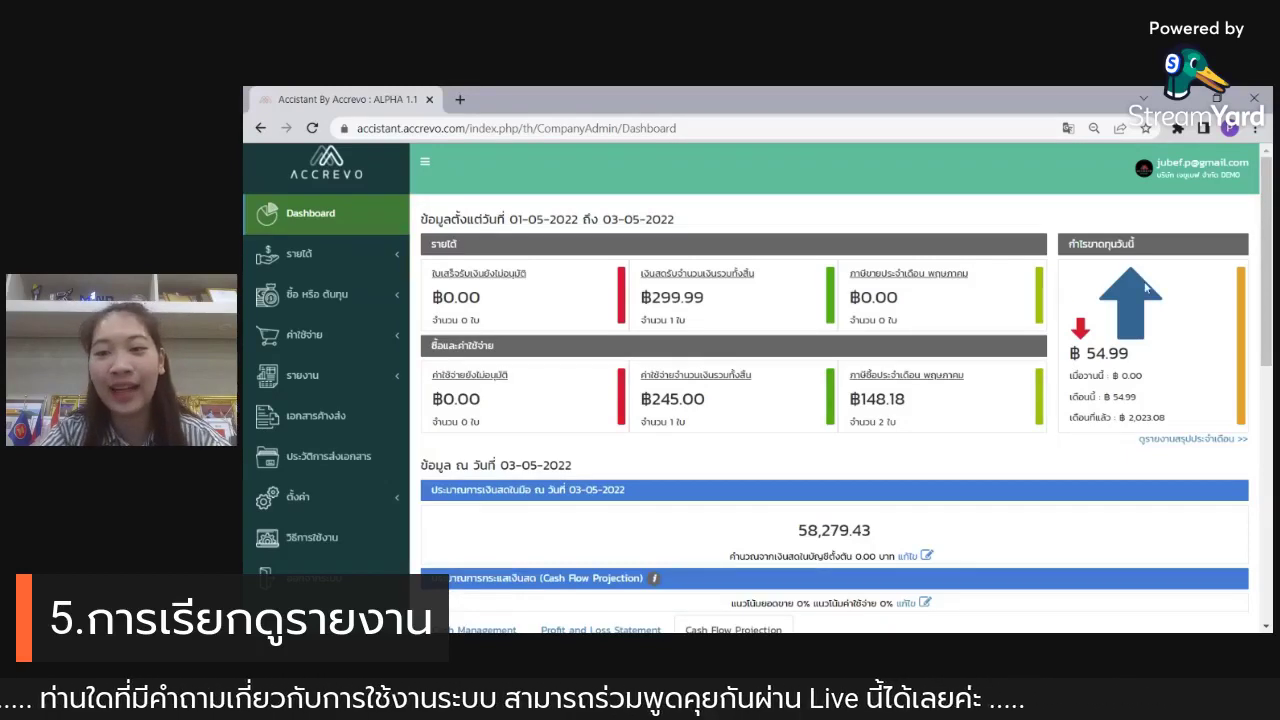
scroll(1146, 288, down, 3)
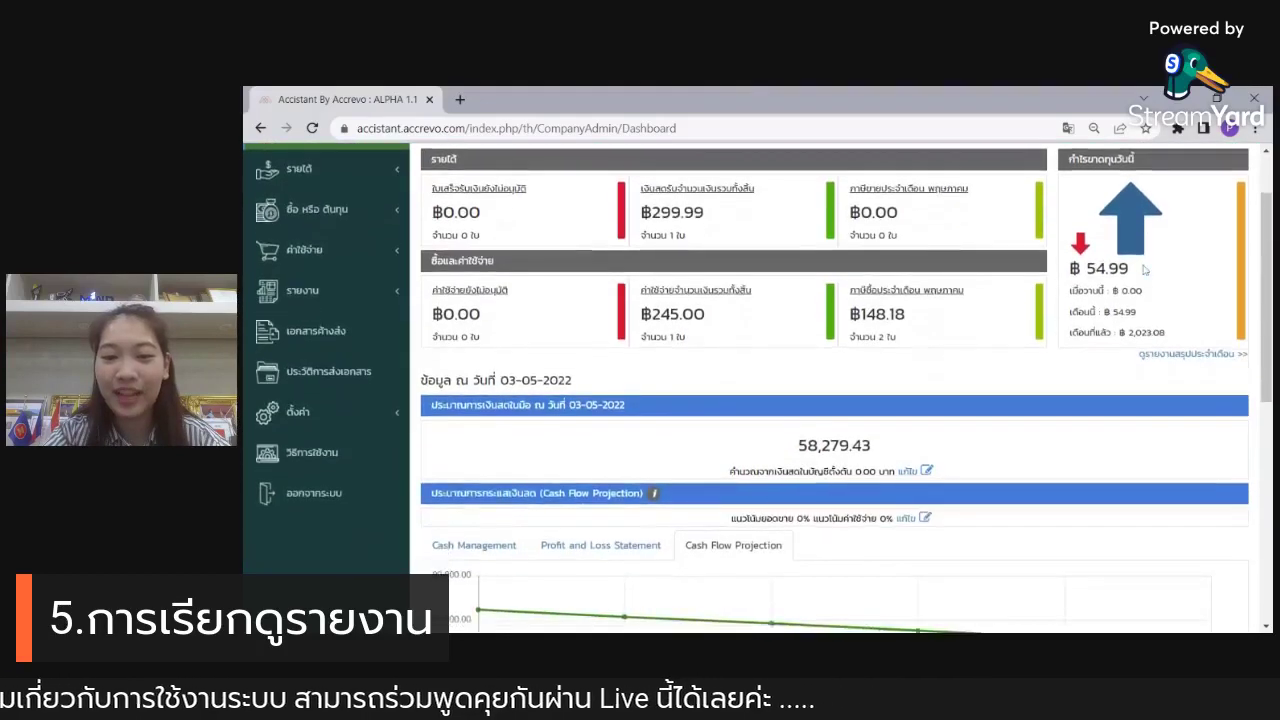
scroll(1144, 268, down, 5)
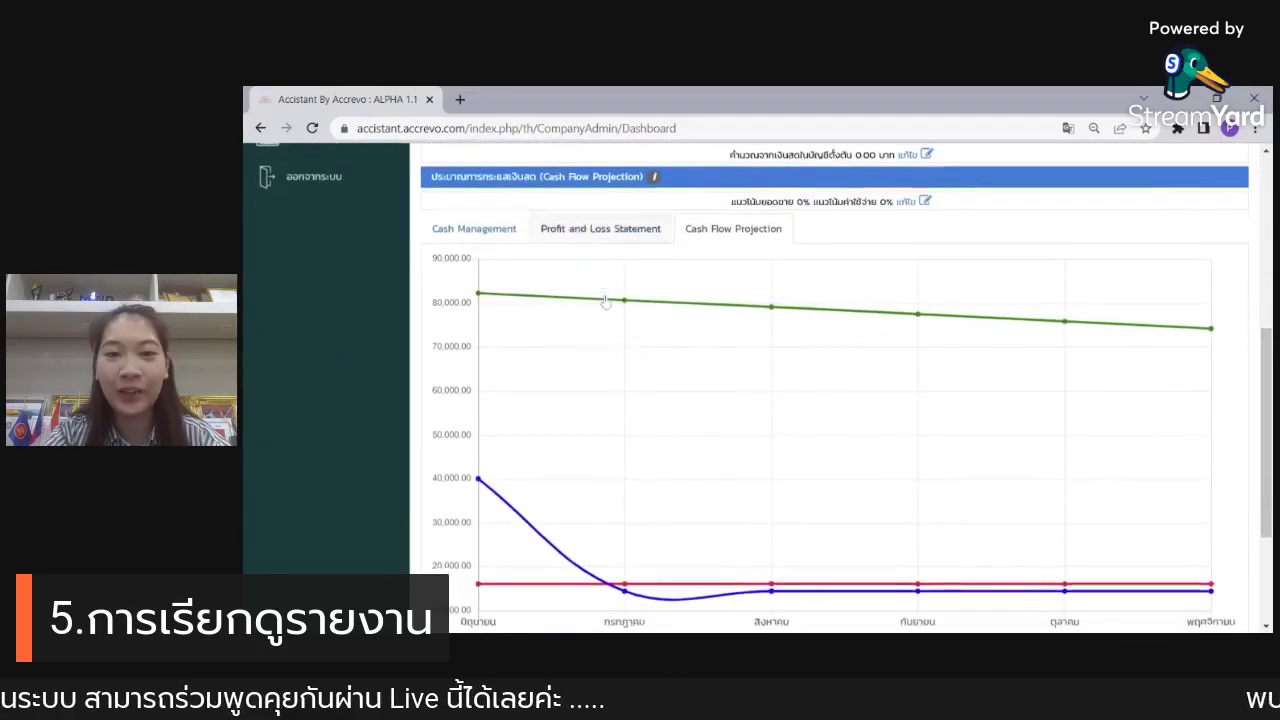
click(484, 232)
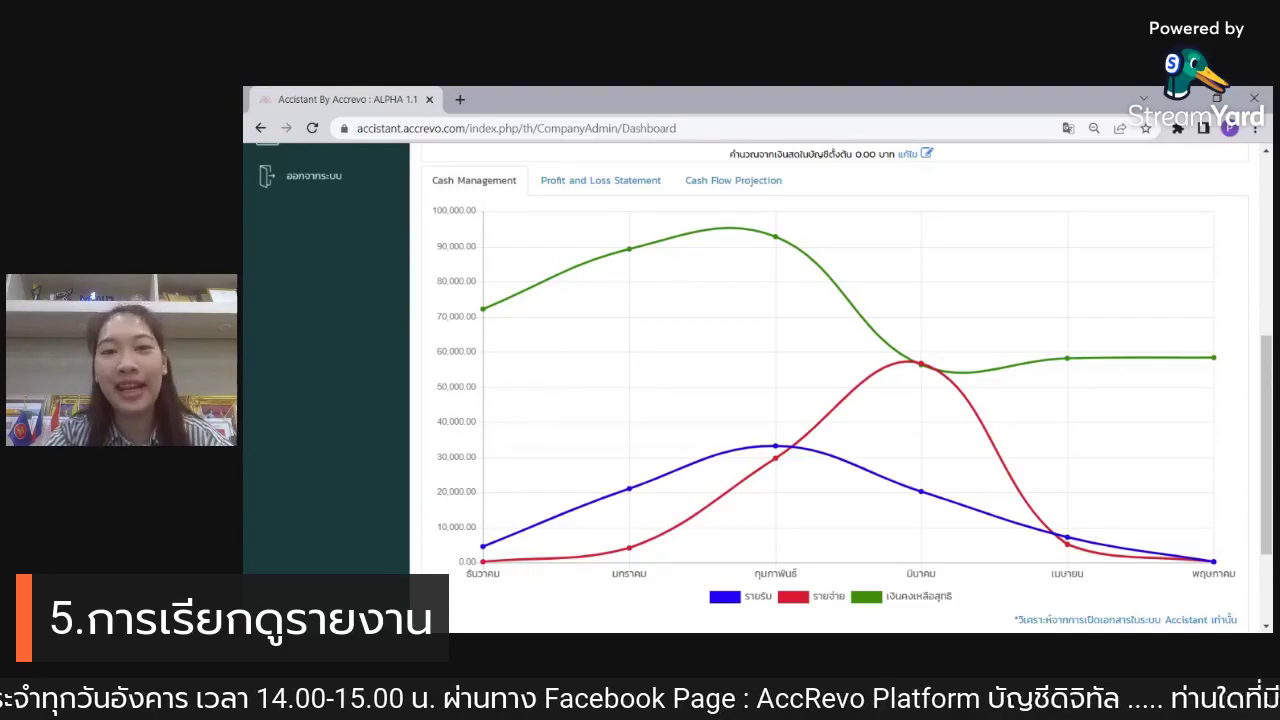
Step: View the Profit and Loss chart, then Cash Flow Projection, and check receivables 32,834.13 and payables 105,087.51
click(551, 180)
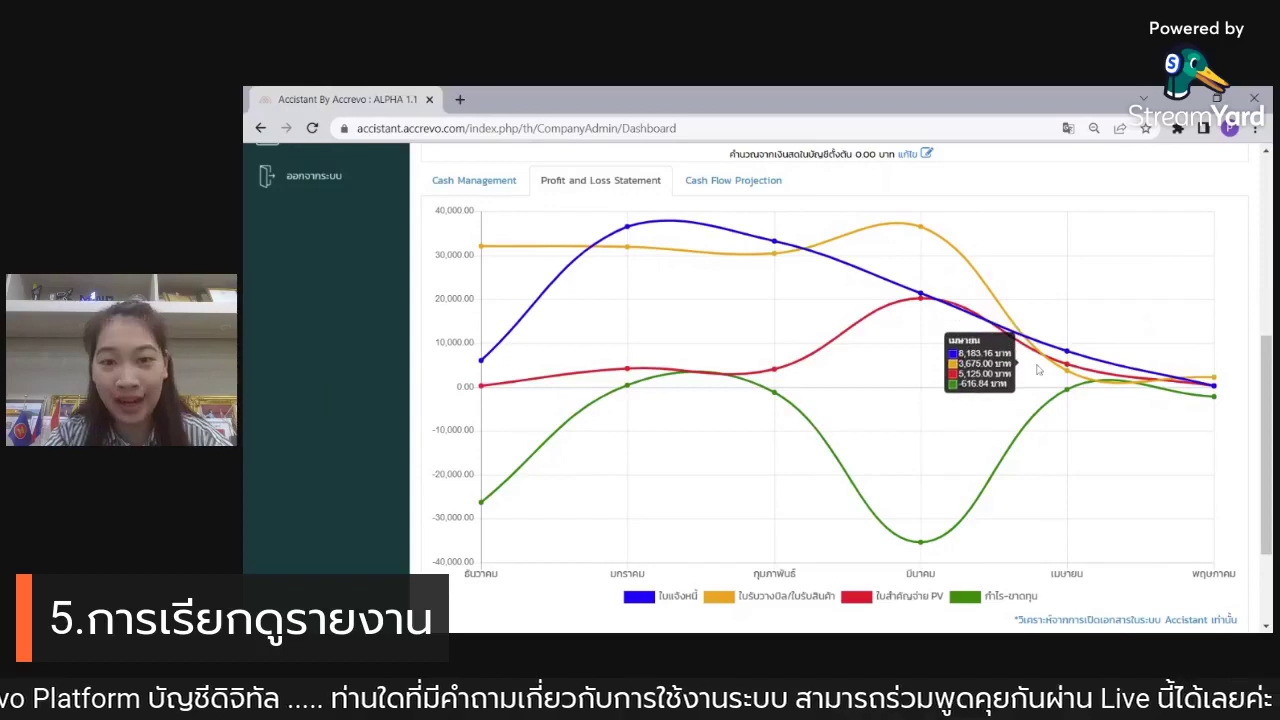
click(755, 180)
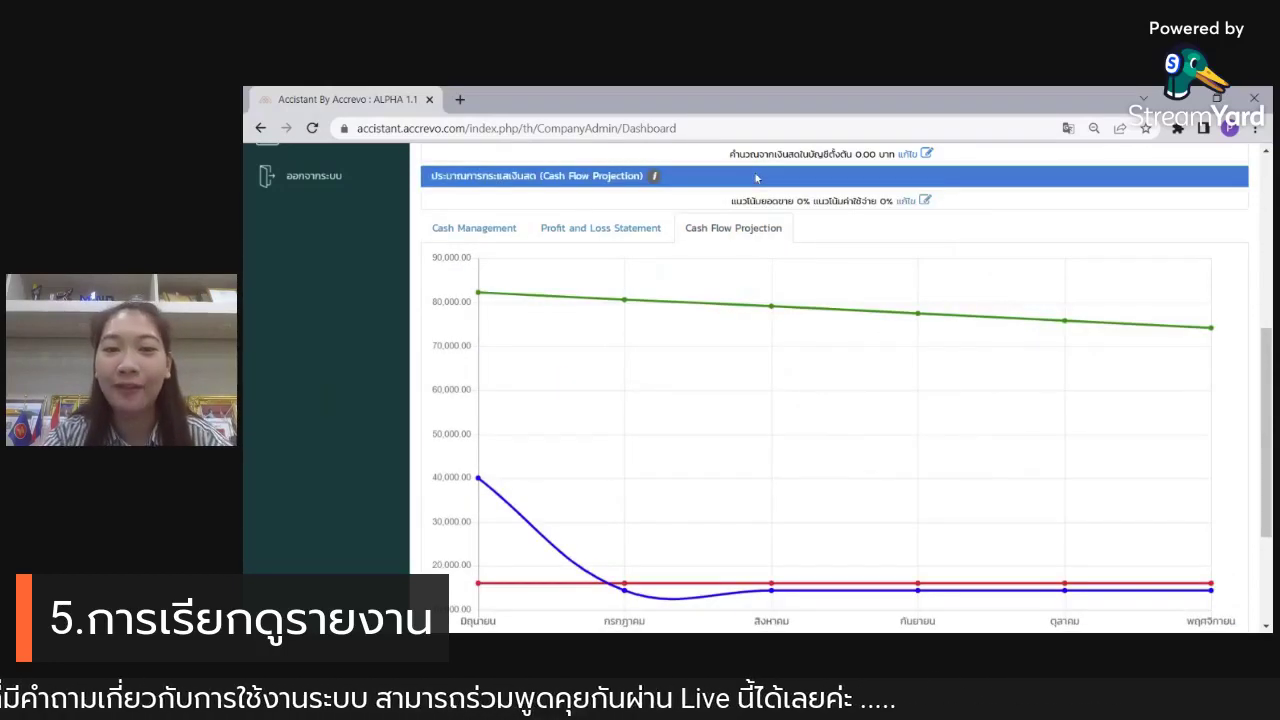
scroll(760, 182, down, 1)
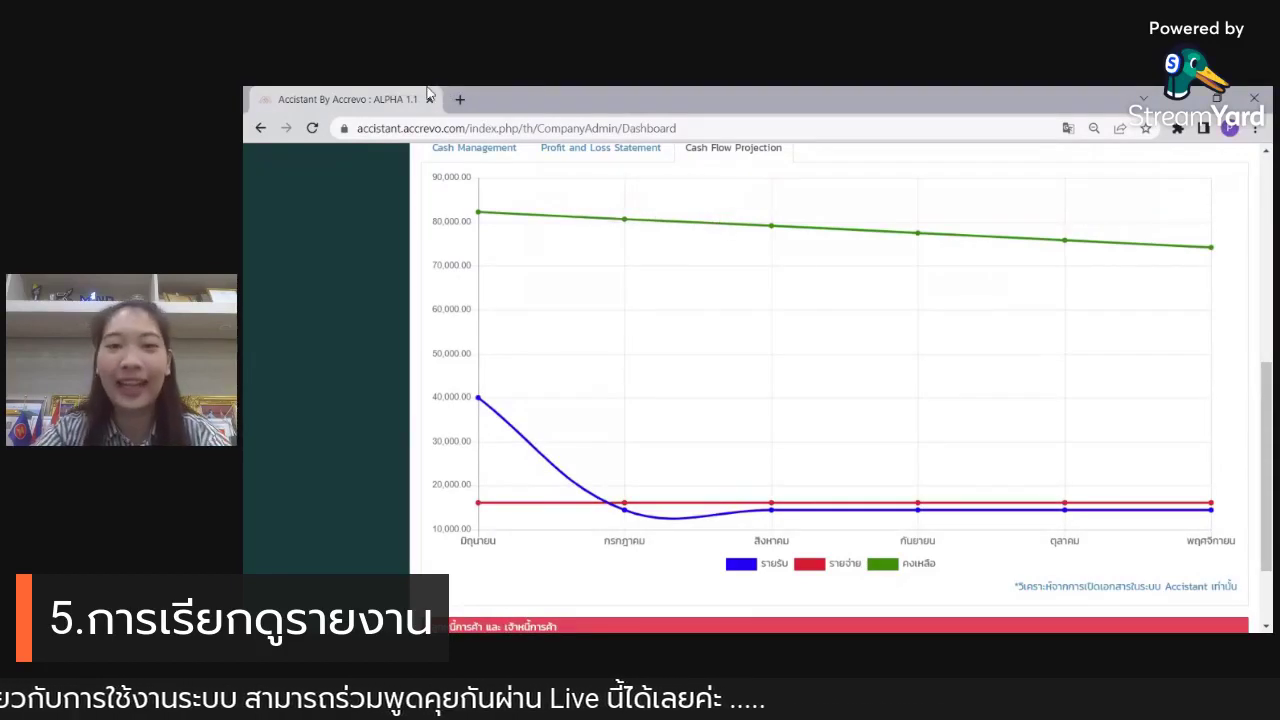
scroll(806, 326, down, 1)
scroll(806, 326, down, 1)
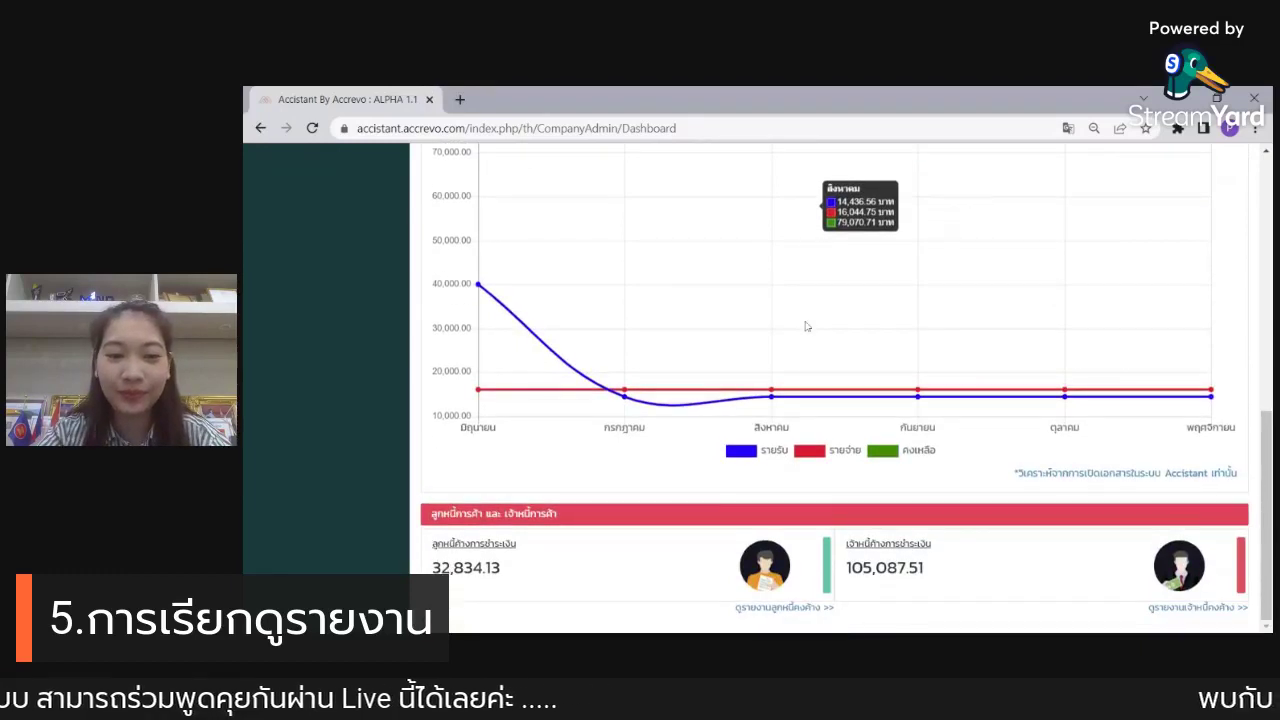